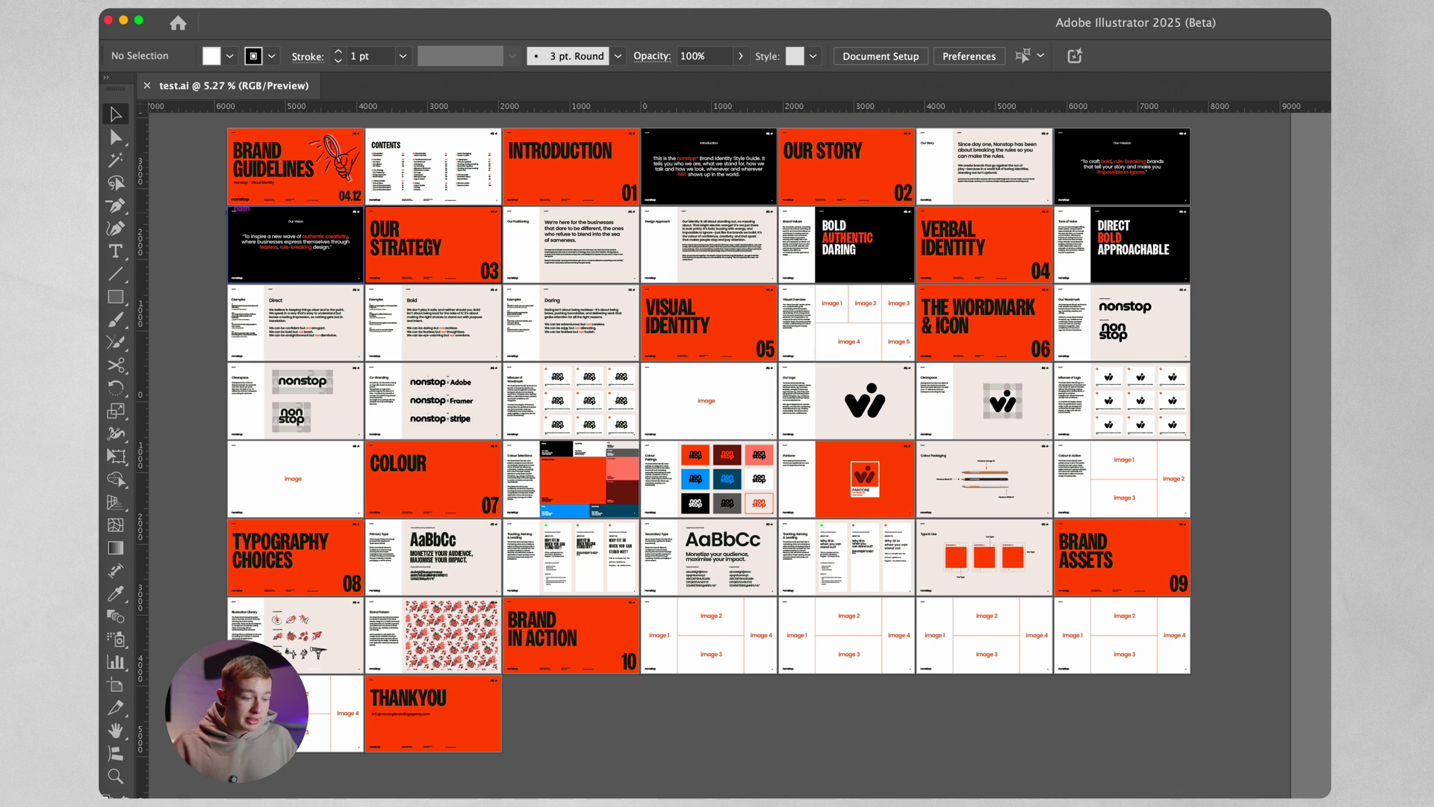
Step: Create a new RGB document with 54 landscape artboards, each 1920 px wide
{"action": "left_click", "coordinate": [134, 3]}
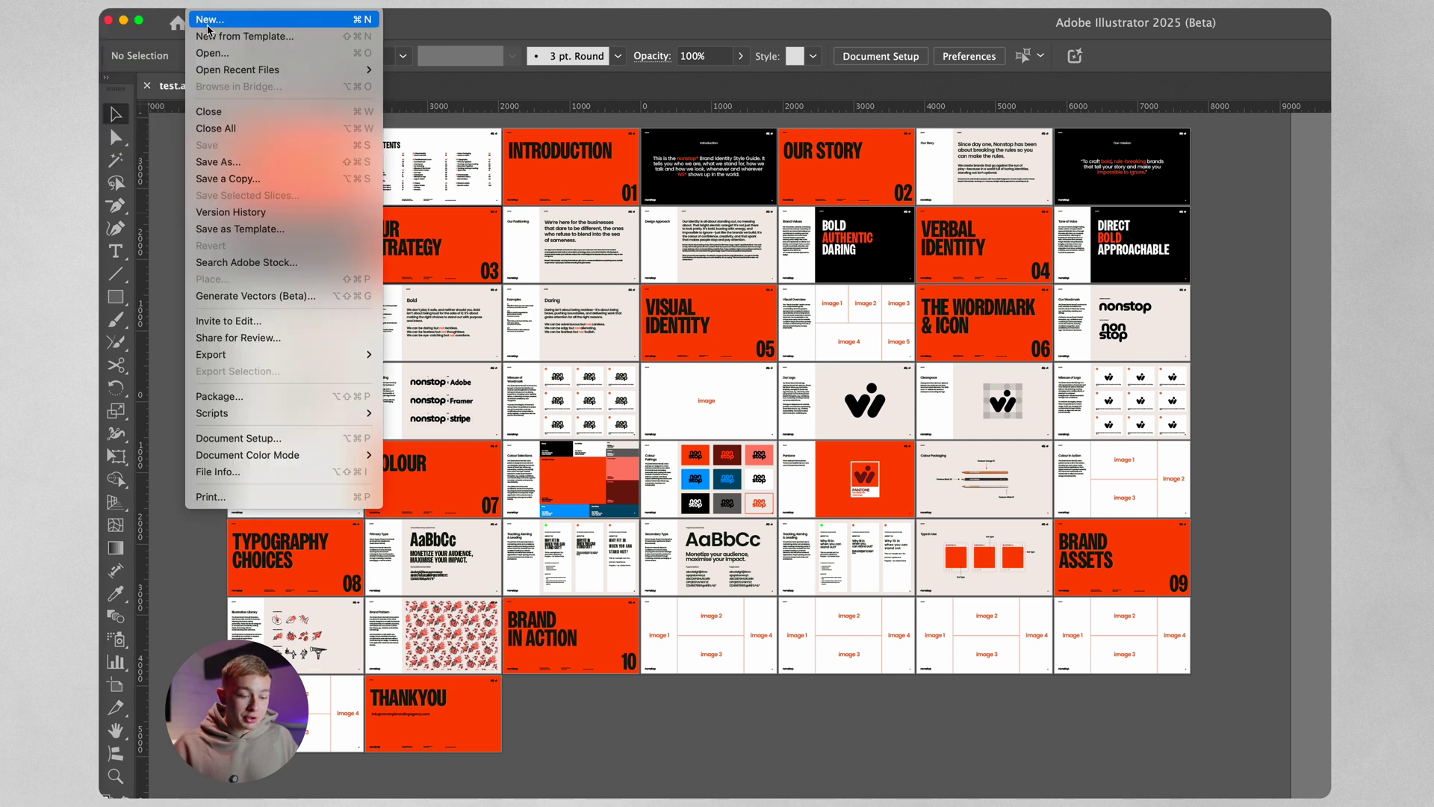
{"action": "left_click", "coordinate": [208, 20]}
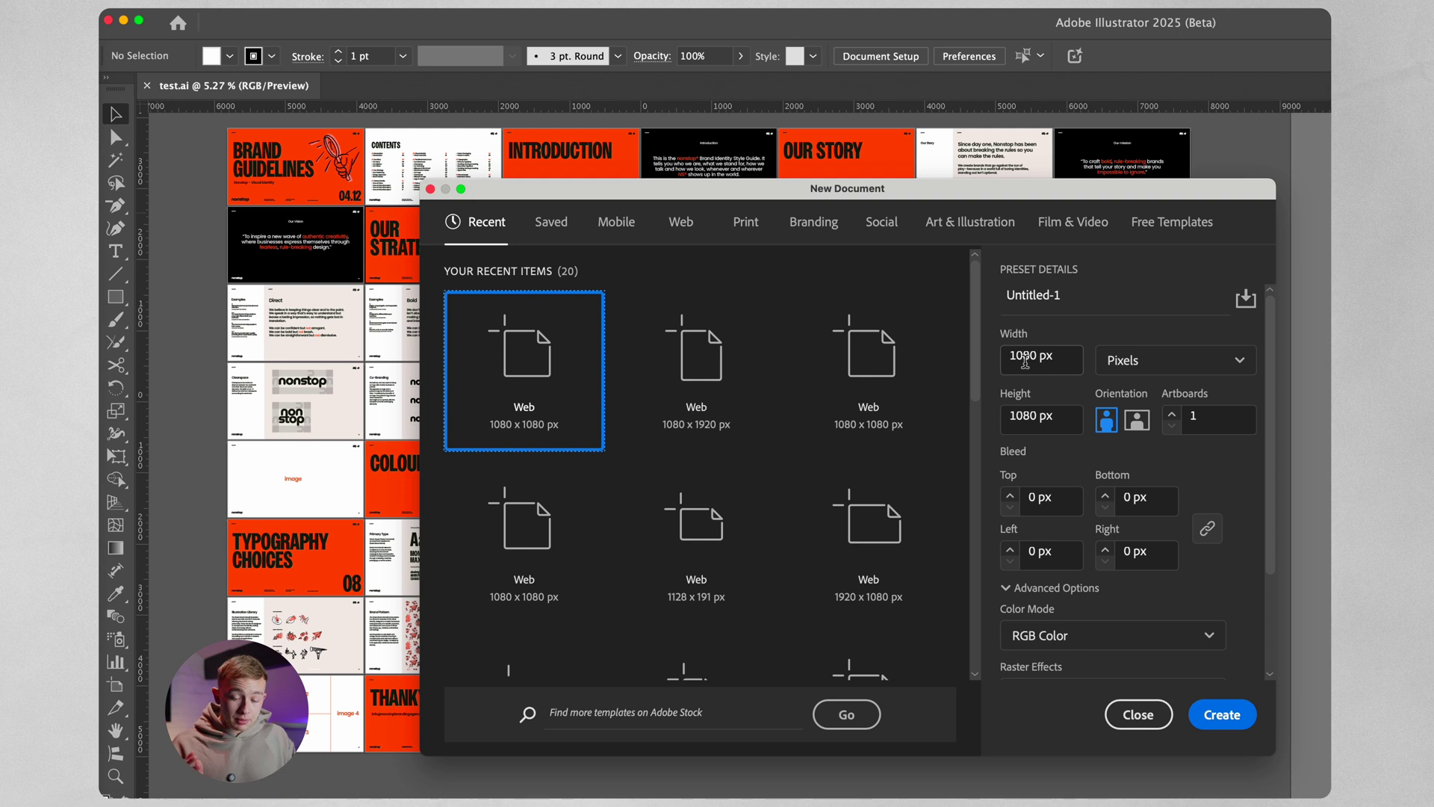
{"action": "double_click", "coordinate": [1212, 420]}
{"action": "type", "text": "54"}
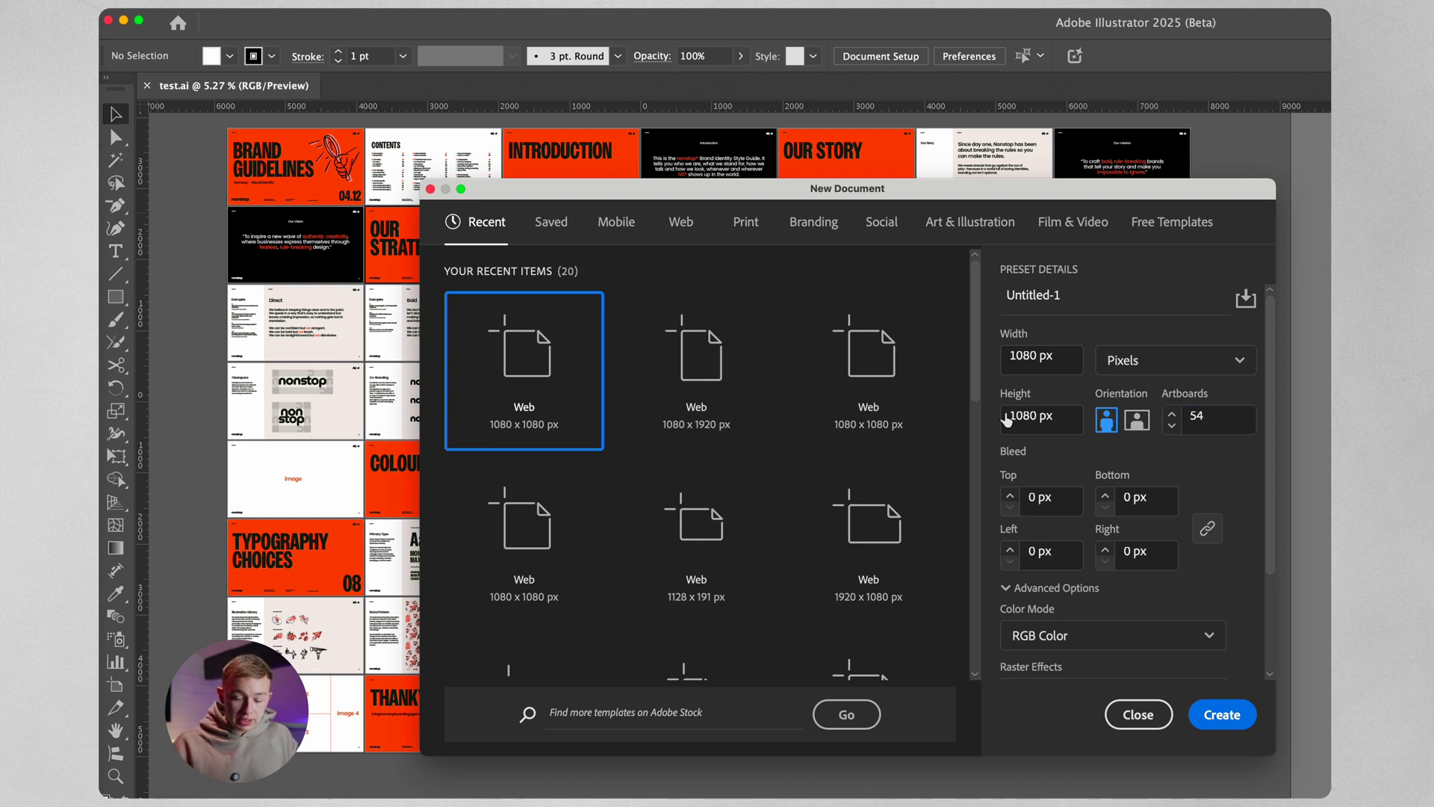
{"action": "left_click", "coordinate": [1022, 362]}
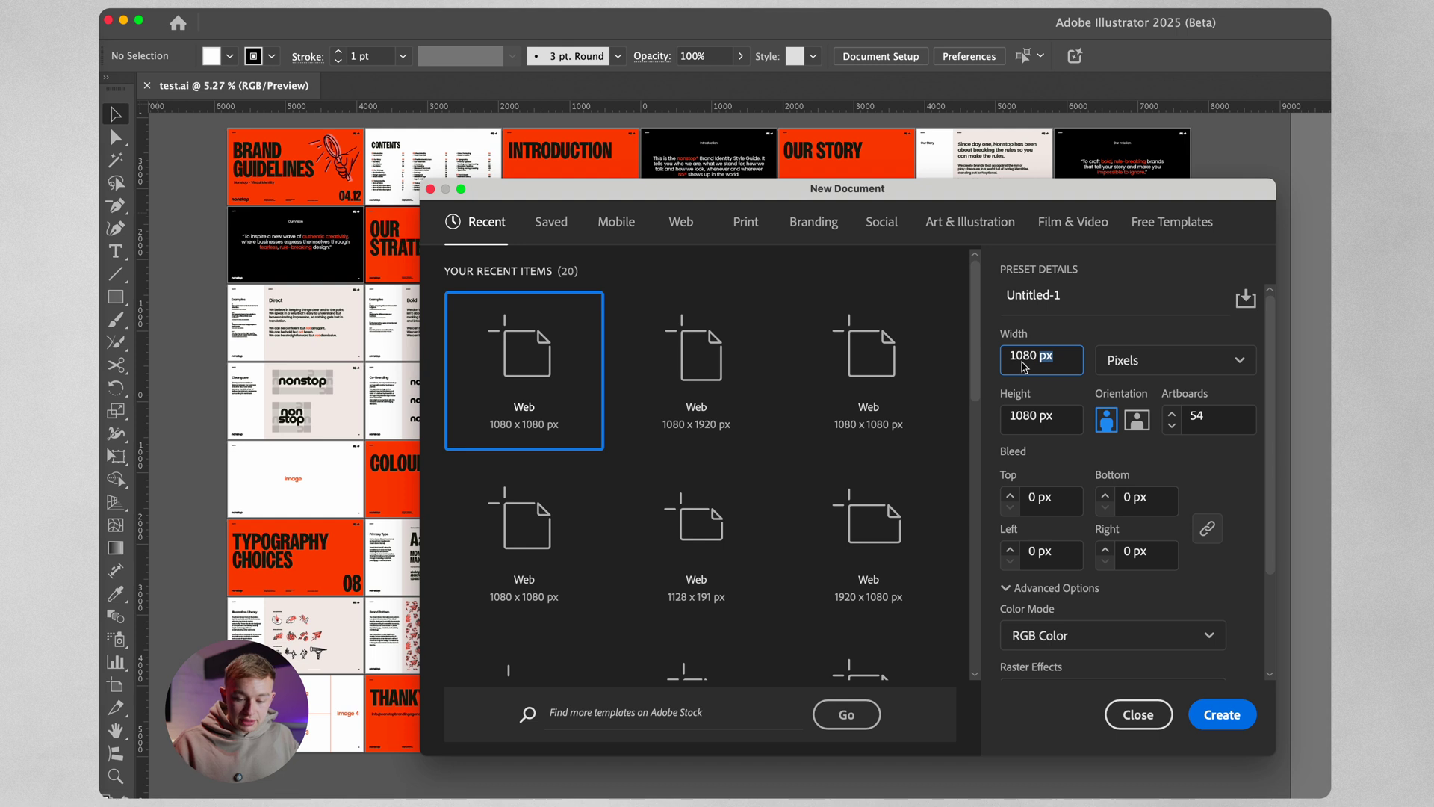
{"action": "key", "text": "Return"}
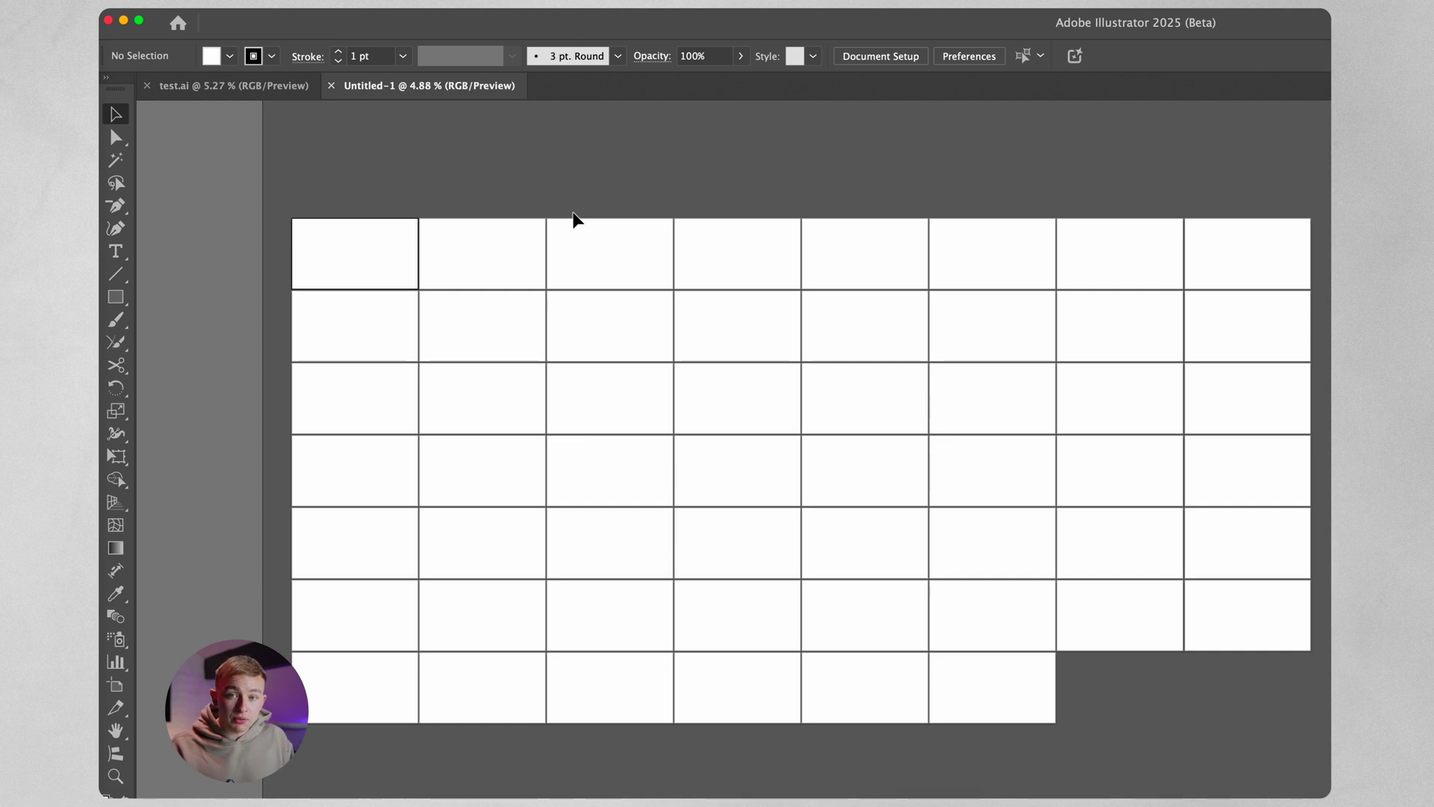
Step: Add a line of Lorem ipsum placeholder text above the artboards and set its font to Poppins Medium
{"action": "key", "text": "t"}
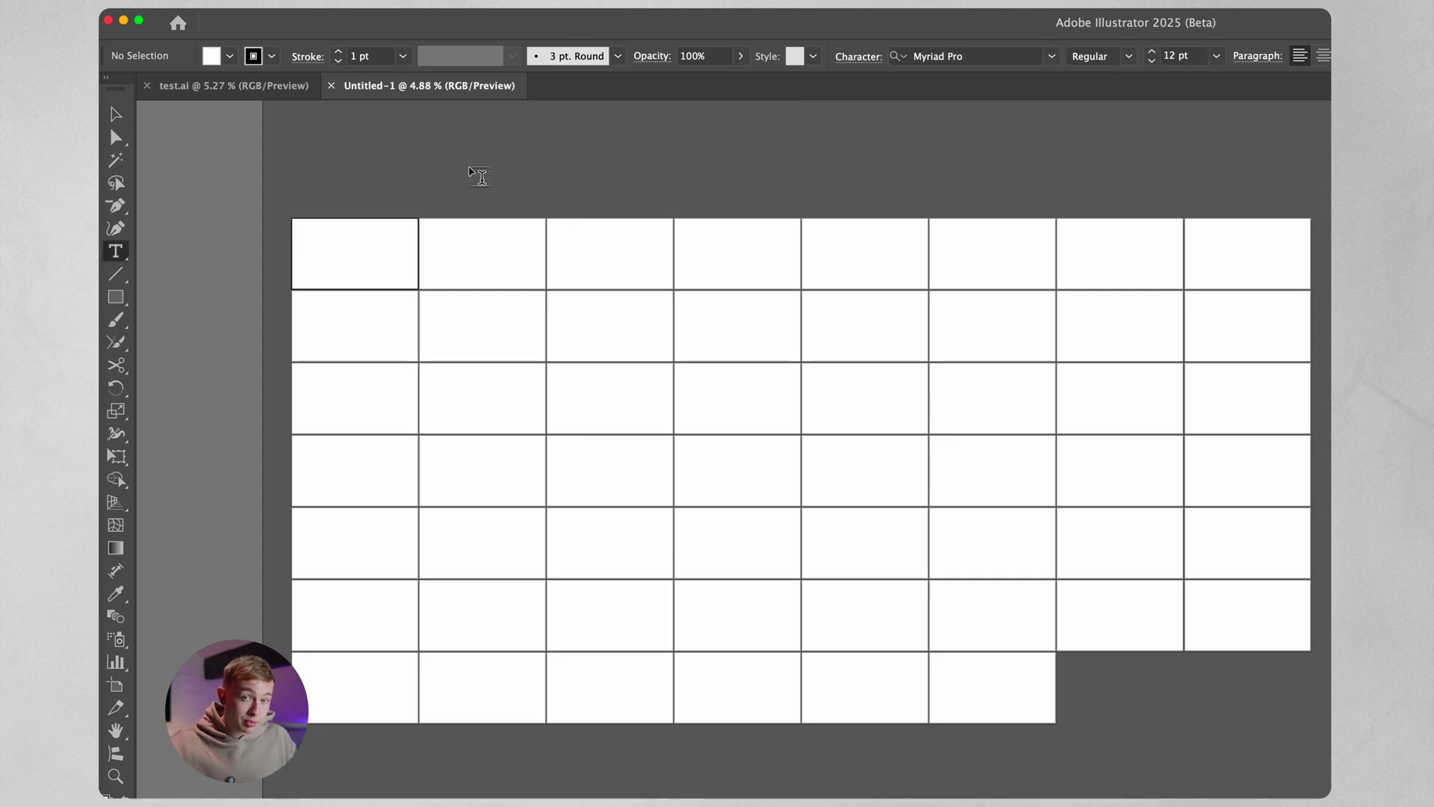
{"action": "left_click", "coordinate": [480, 178]}
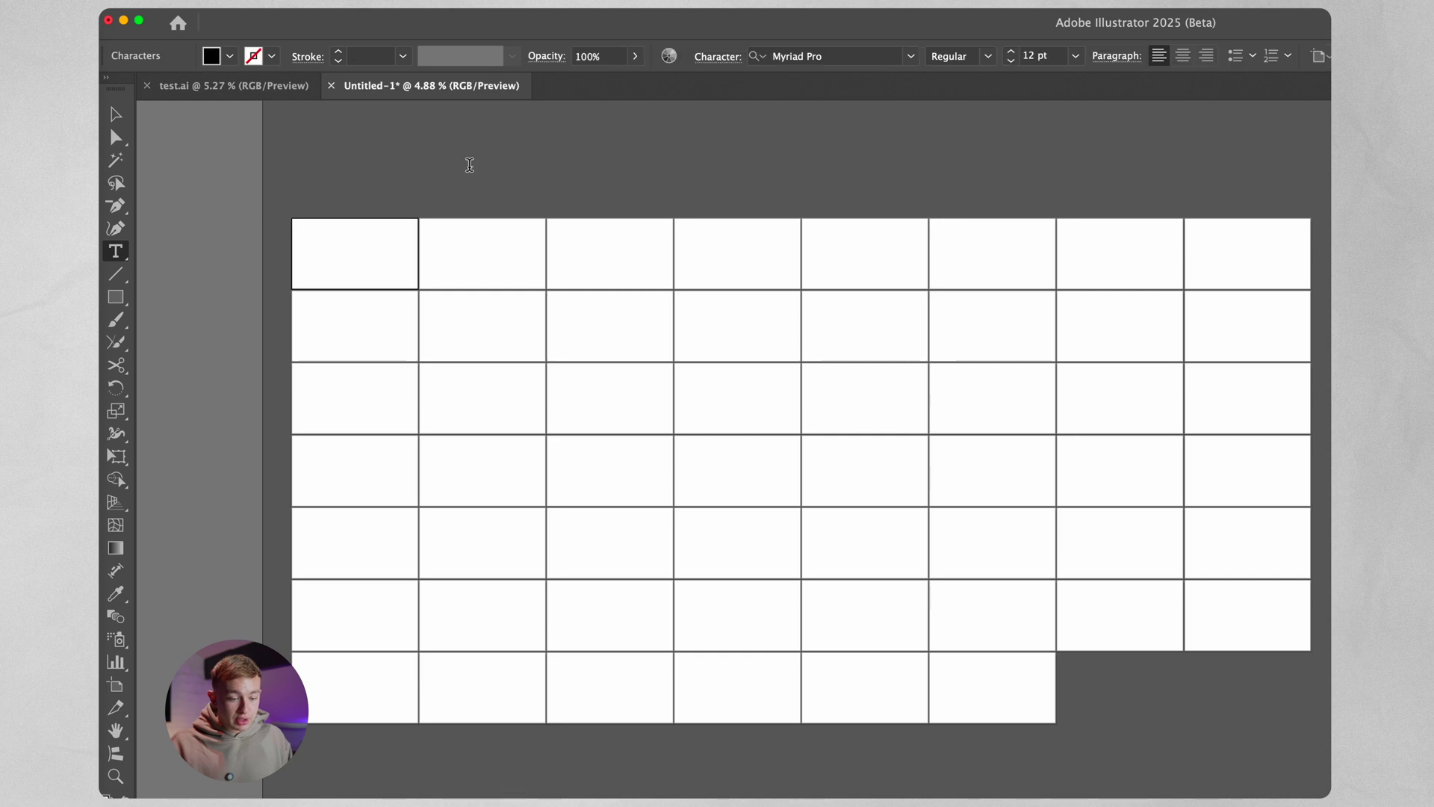
{"action": "scroll", "coordinate": [508, 174], "scroll_direction": "up", "scroll_amount": 5}
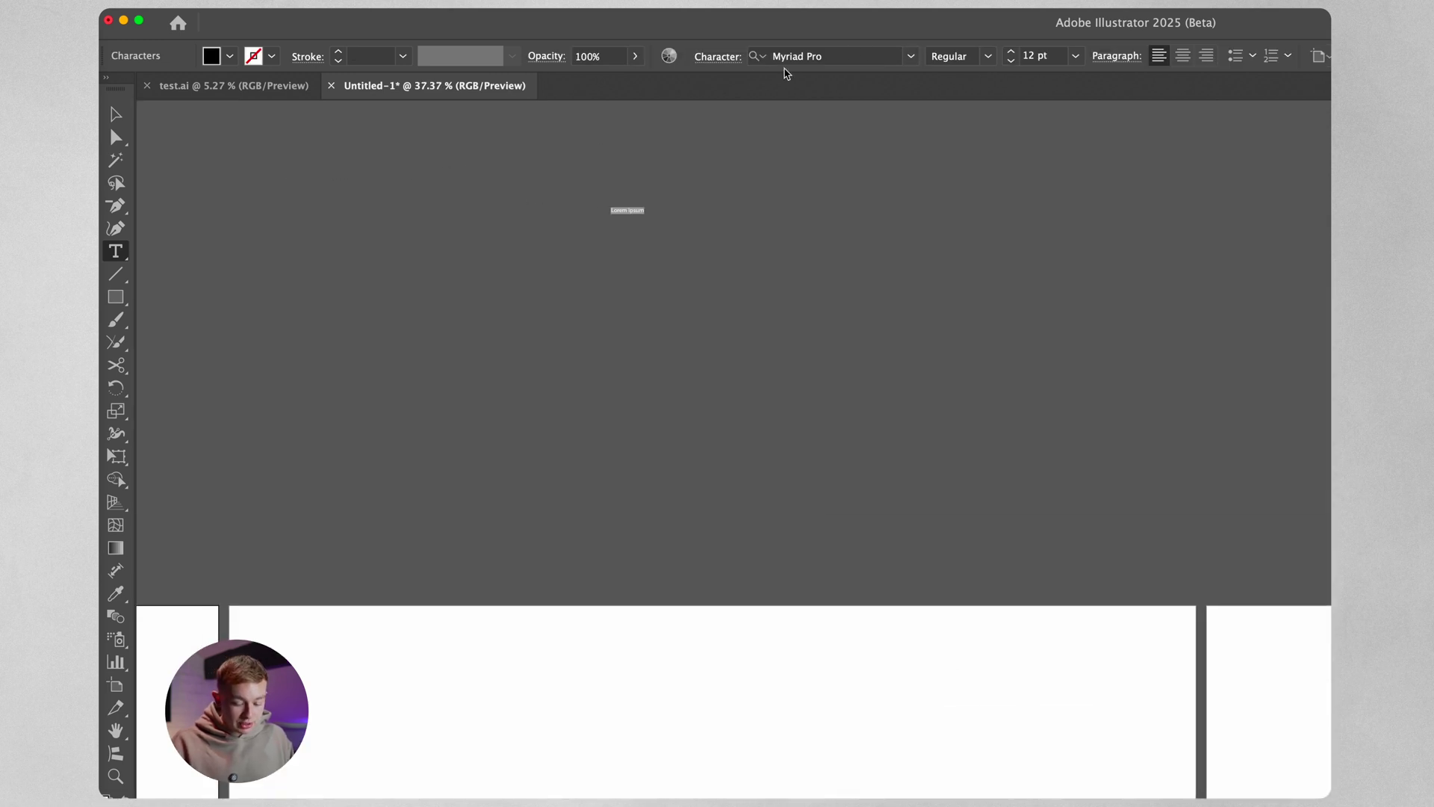
{"action": "left_click", "coordinate": [806, 56]}
{"action": "type", "text": "poppins"}
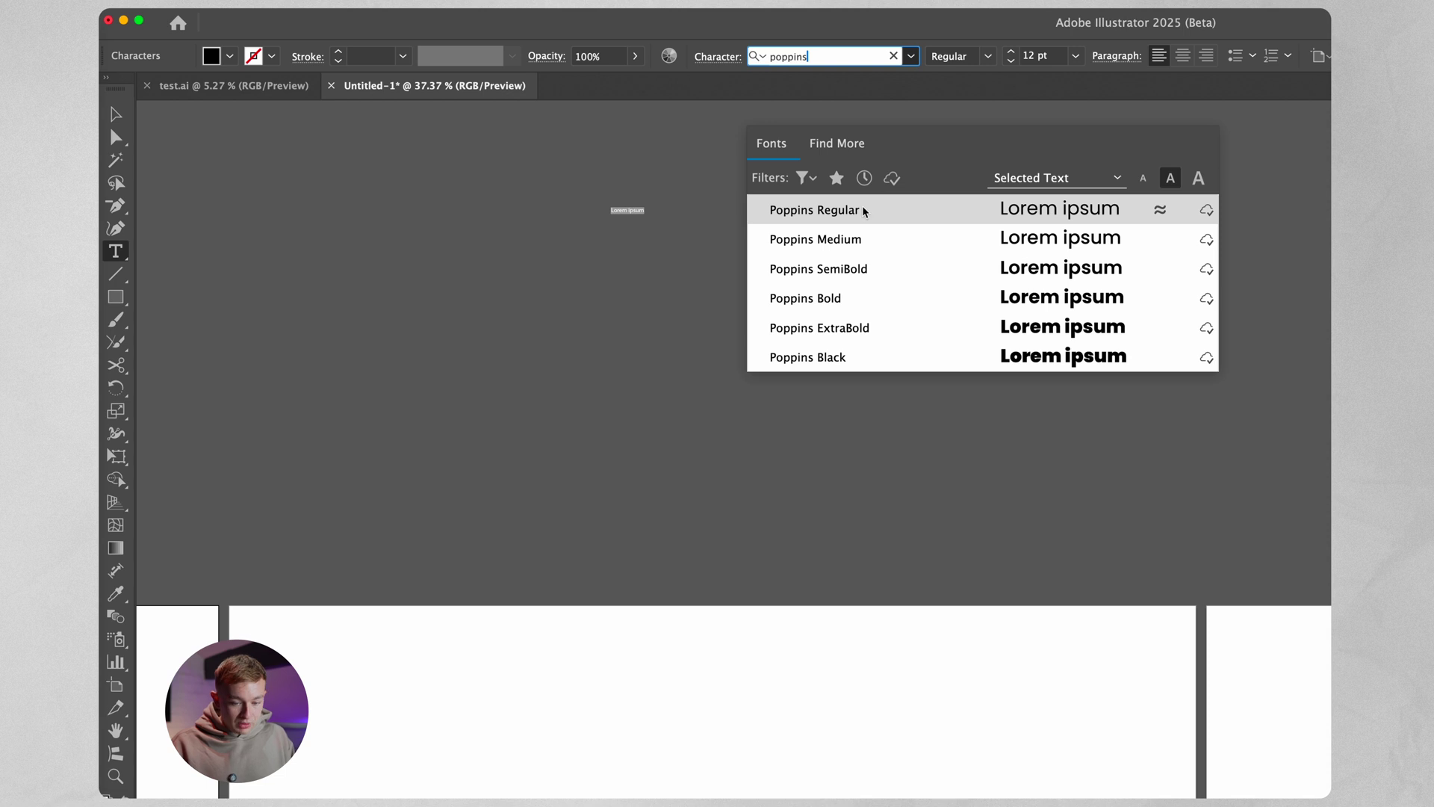
{"action": "left_click", "coordinate": [836, 241]}
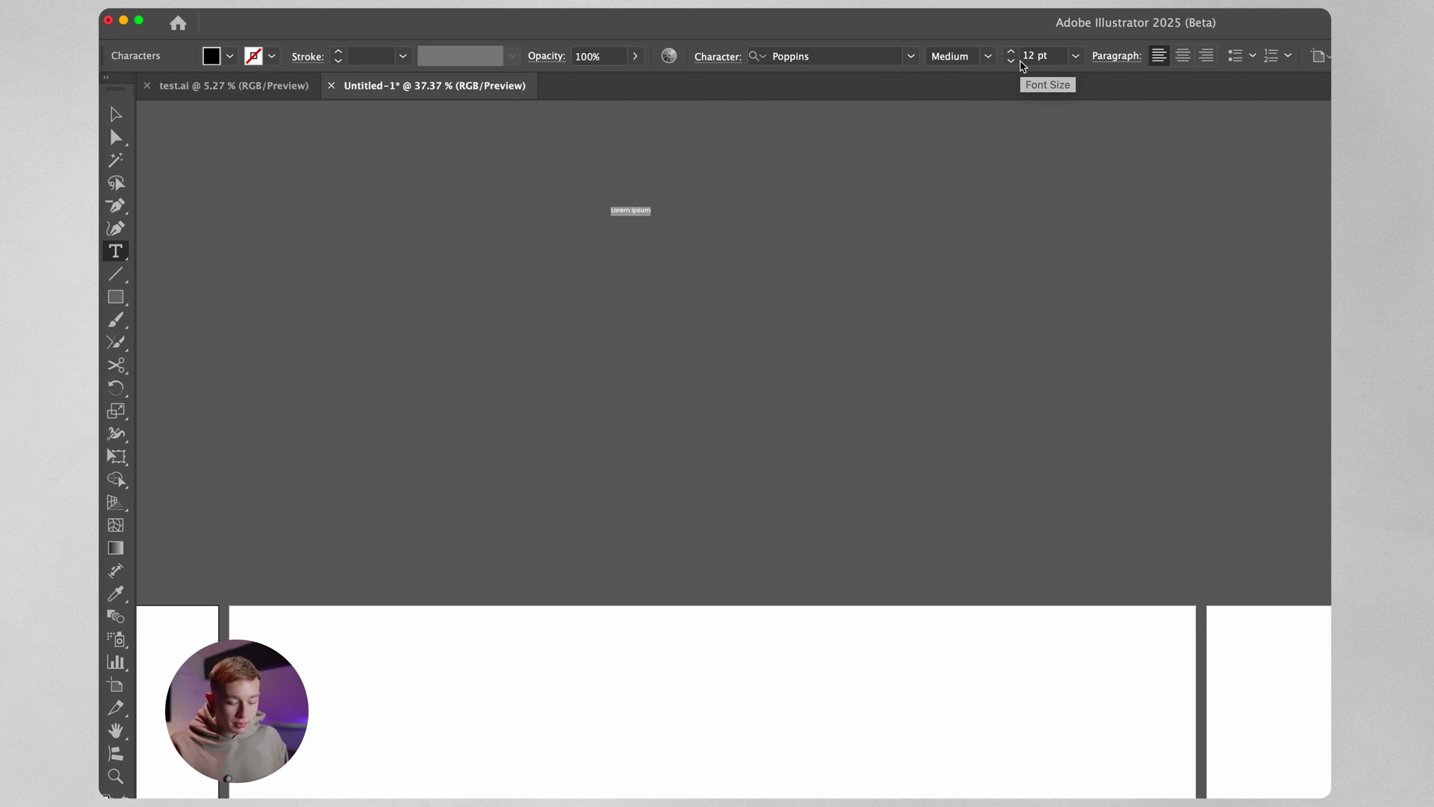
{"action": "key", "text": "Escape"}
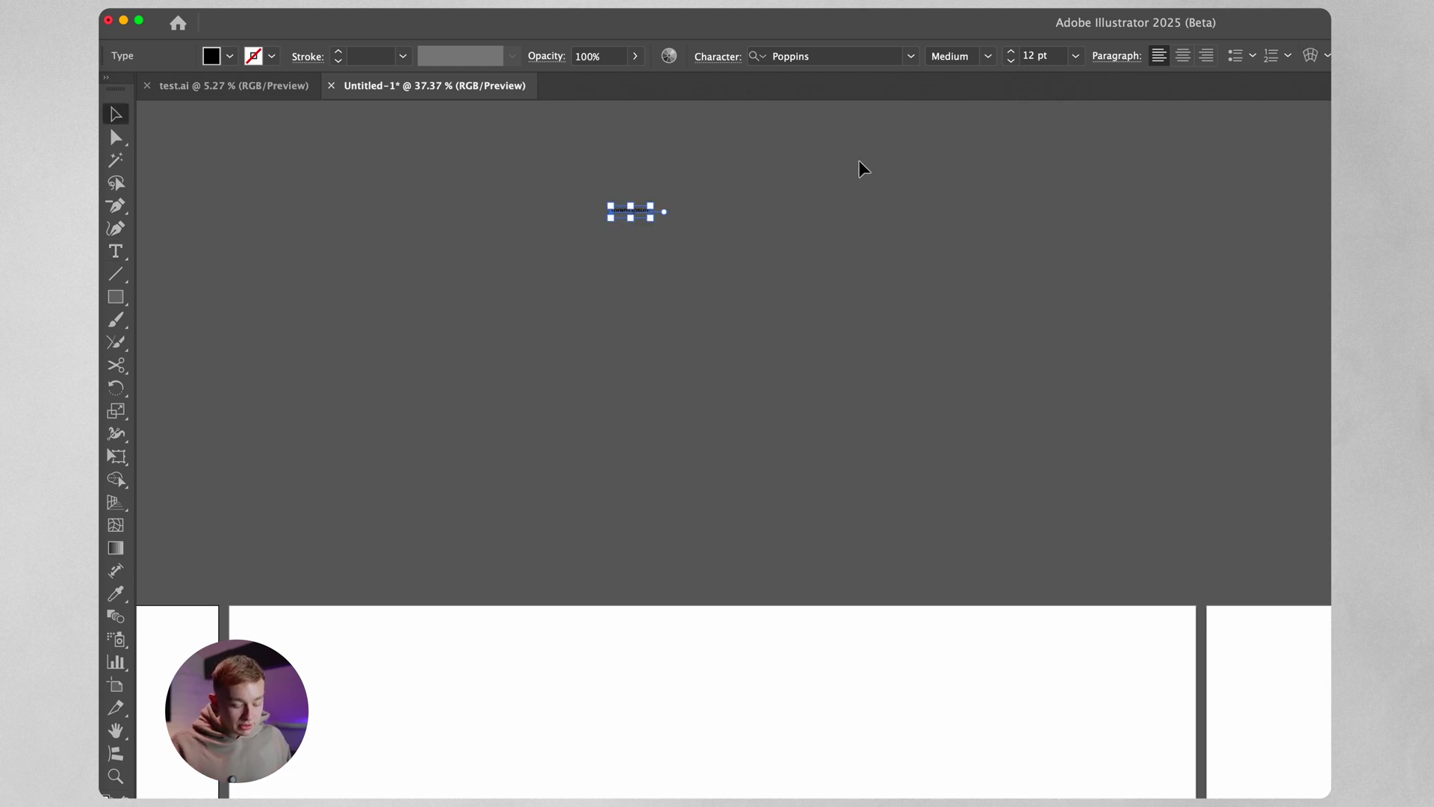
Step: Build a type scale by duplicating the Lorem ipsum line downward and multiplying each copy's font size by 1.61
{"action": "left_click", "coordinate": [737, 247]}
{"action": "left_click_drag", "start_coordinate": [635, 213], "coordinate": [637, 228]}
{"action": "left_click", "coordinate": [1036, 55]}
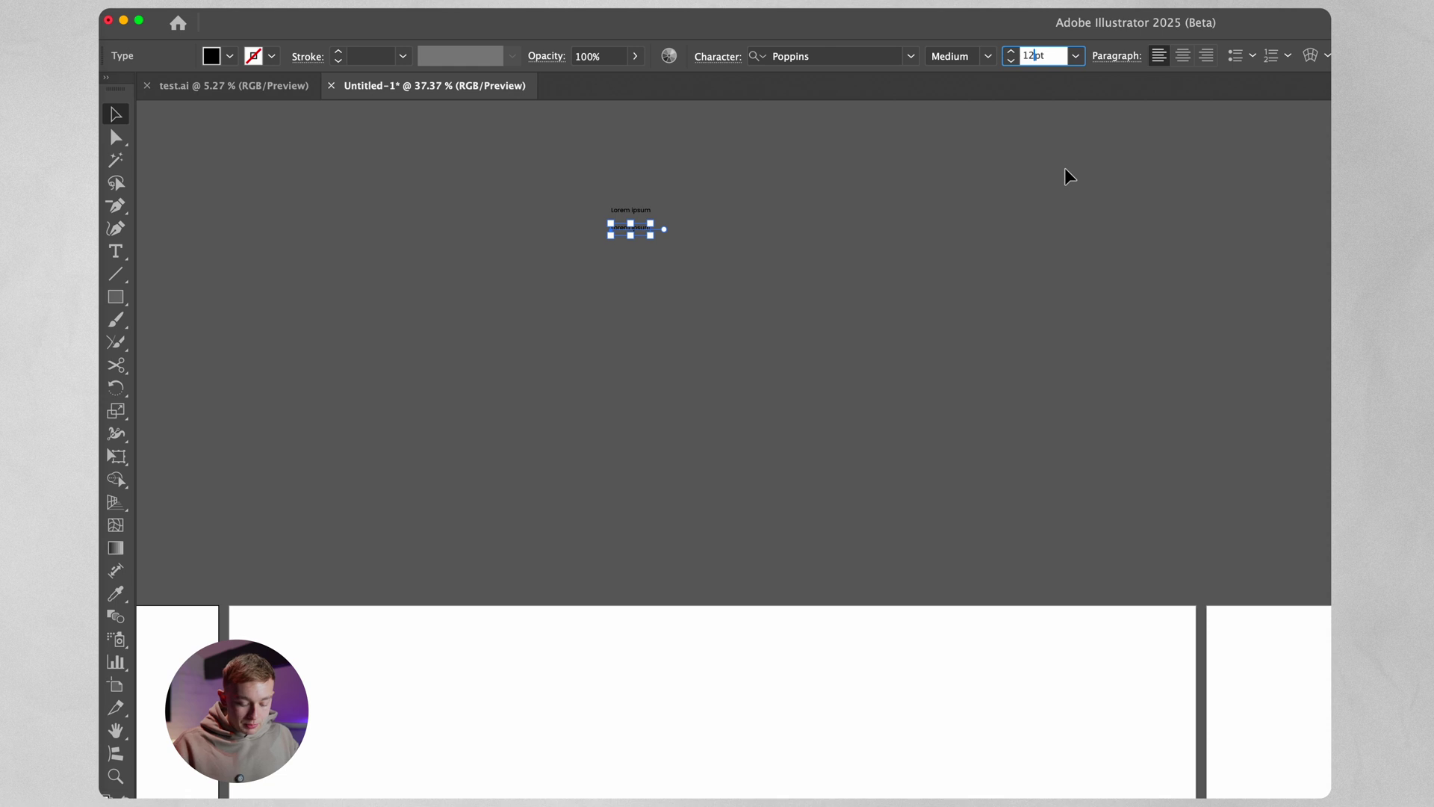
{"action": "type", "text": "*1.61"}
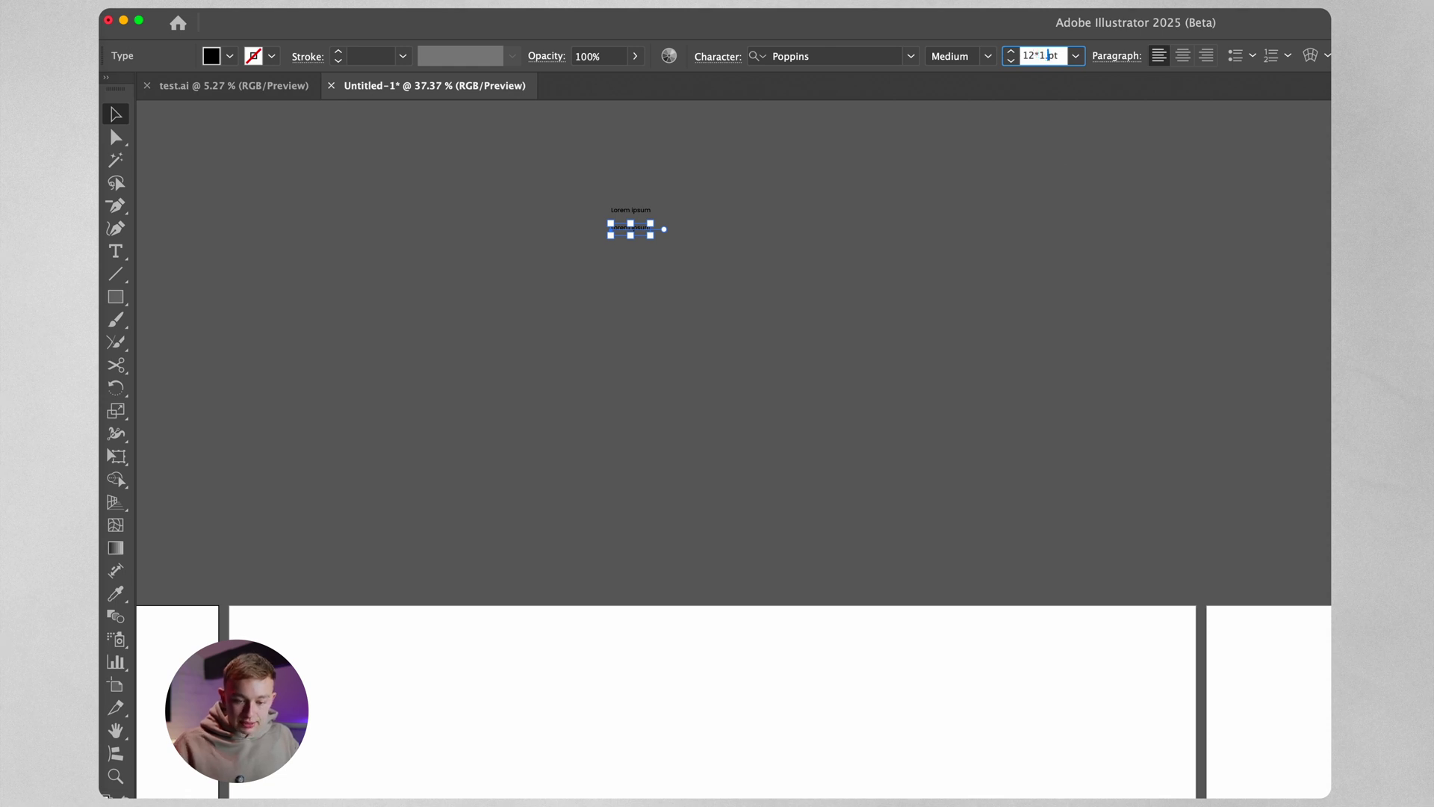
{"action": "key", "text": "Return"}
{"action": "left_click", "coordinate": [724, 202]}
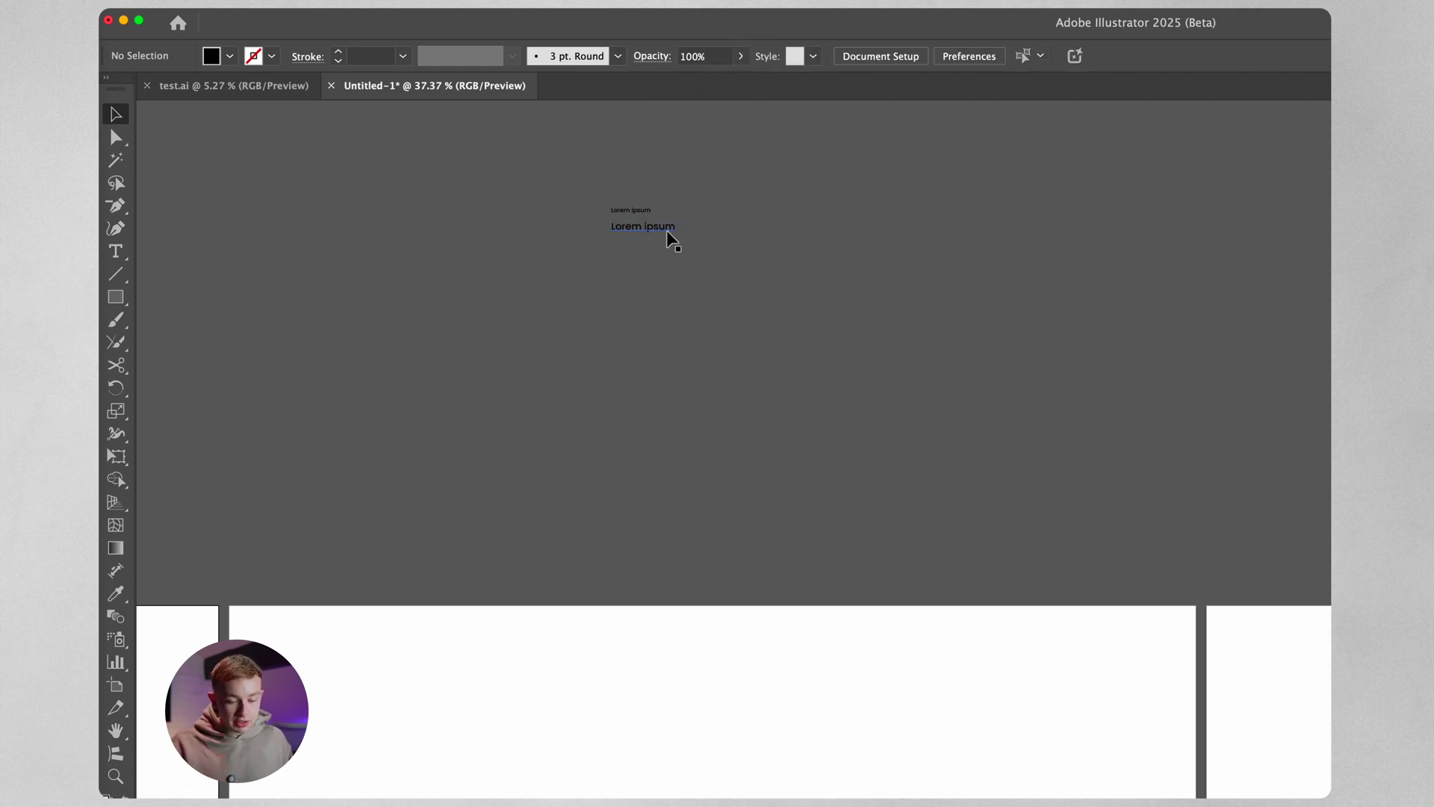
{"action": "left_click_drag", "start_coordinate": [672, 239], "coordinate": [672, 254]}
{"action": "left_click", "coordinate": [1052, 55]}
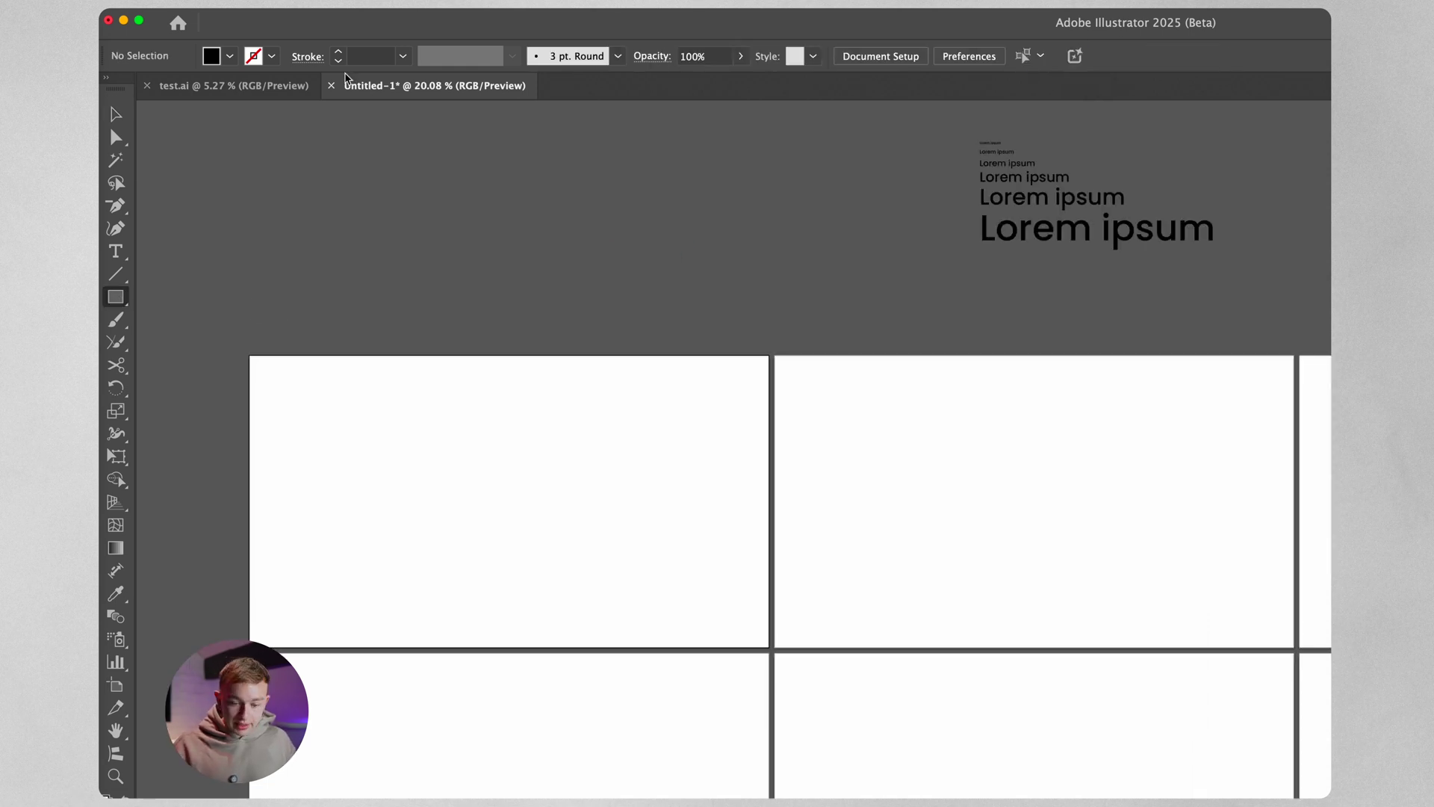
Step: Move all the Lorem ipsum type-scale lines together to just above the first artboard, aligned with its left edge
{"action": "left_click", "coordinate": [118, 115]}
{"action": "left_click_drag", "start_coordinate": [864, 138], "coordinate": [1190, 304]}
{"action": "left_click_drag", "start_coordinate": [1120, 236], "coordinate": [394, 329]}
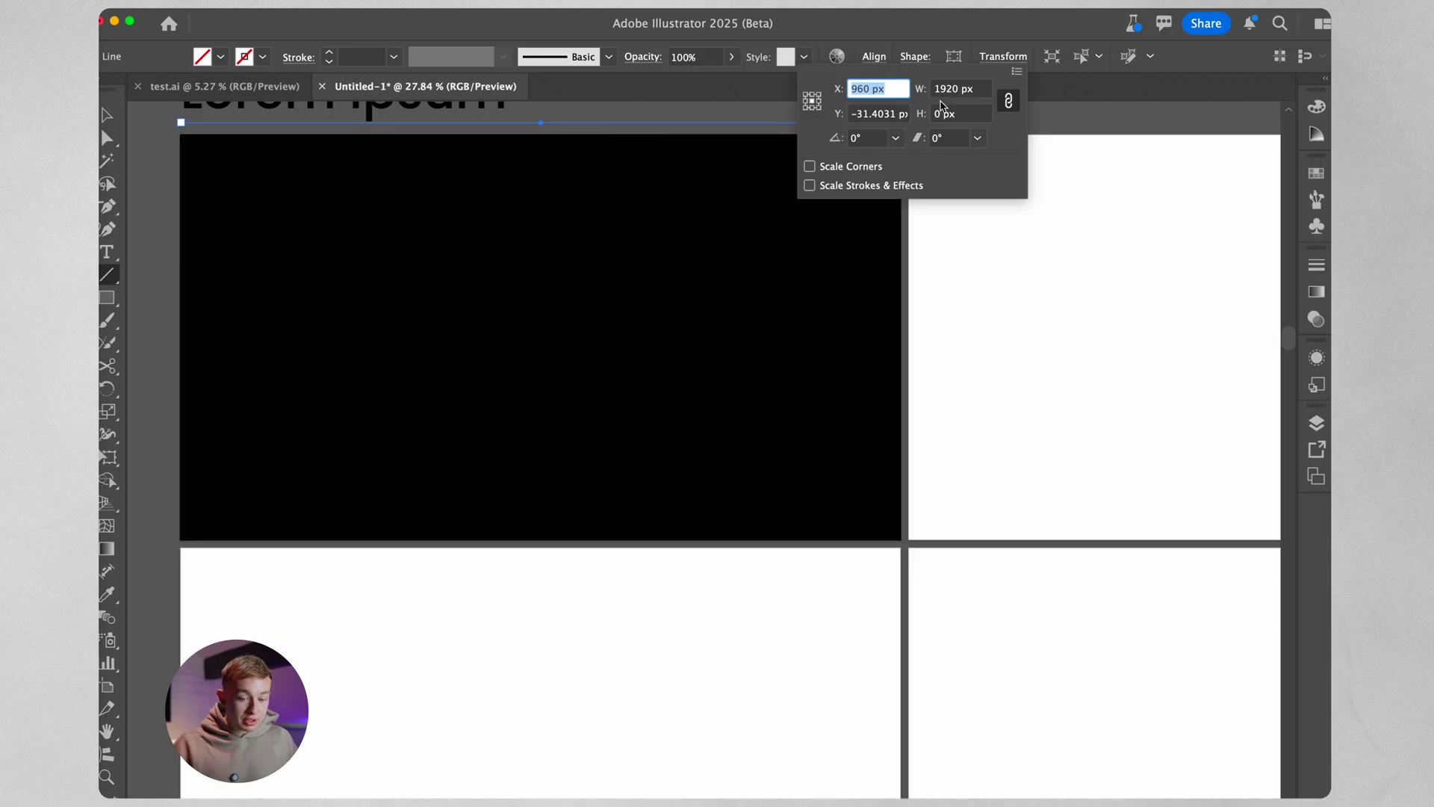
Step: Set the width of the horizontal line above the first artboard to 1920/25 px
{"action": "left_click", "coordinate": [957, 89]}
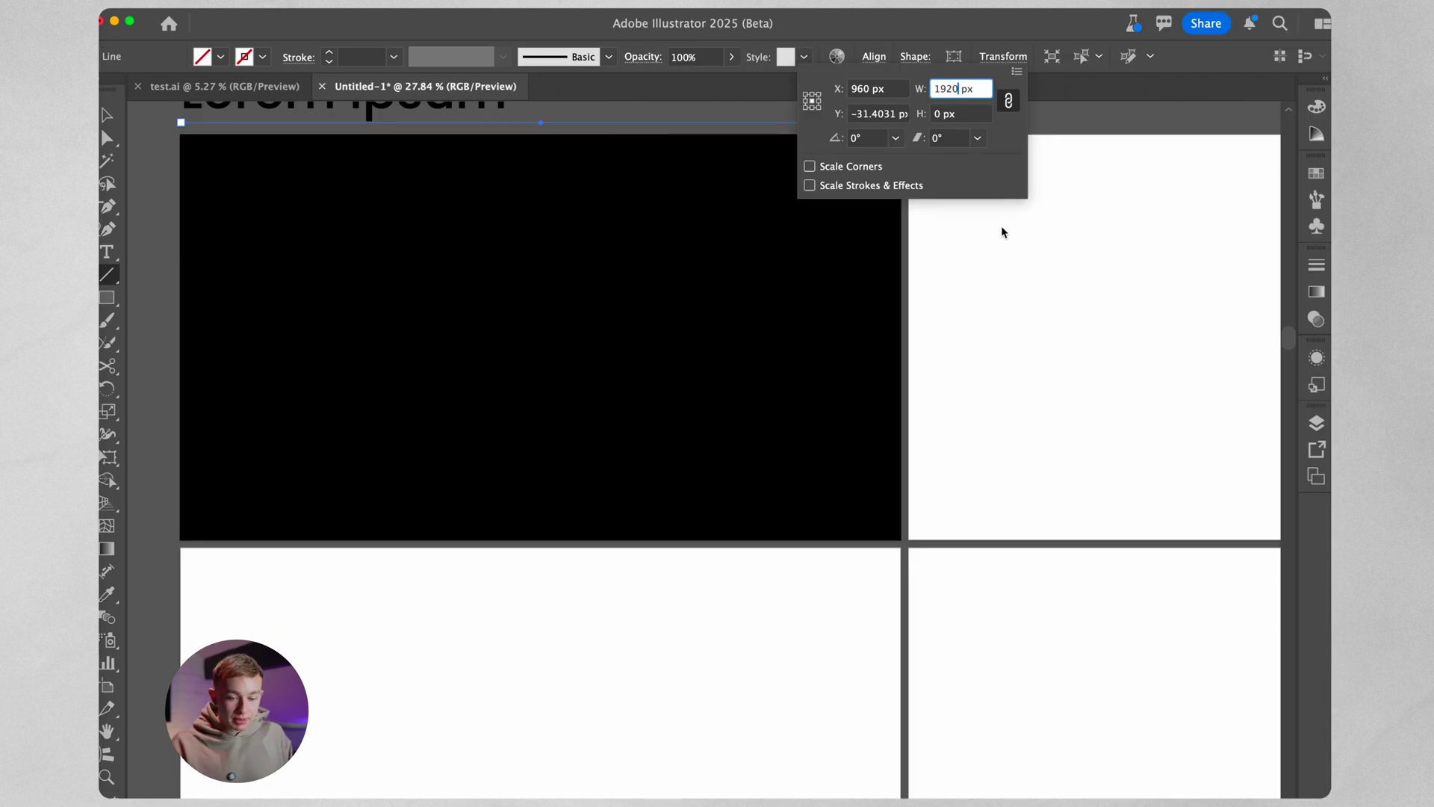
{"action": "type", "text": "/25"}
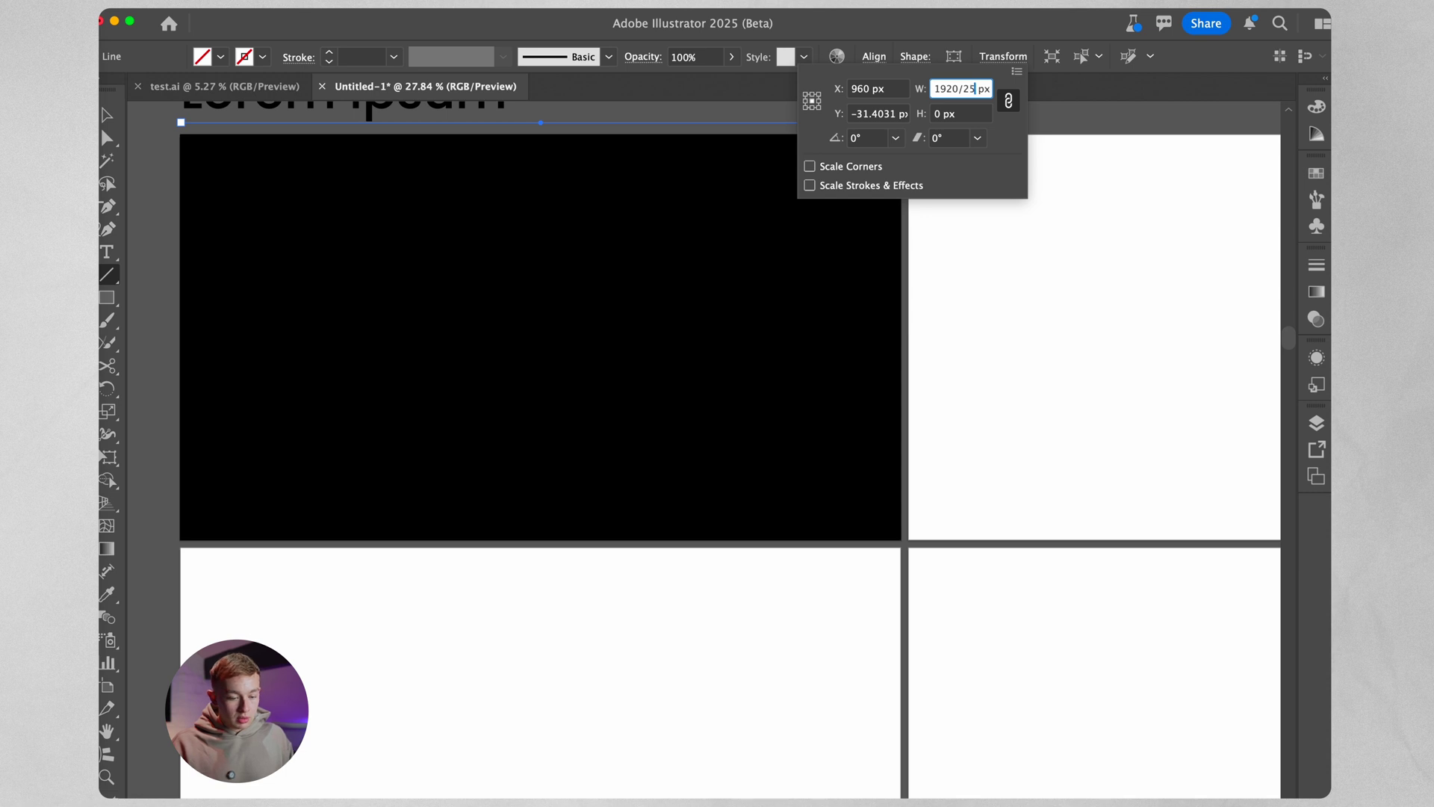
{"action": "key", "text": "Return"}
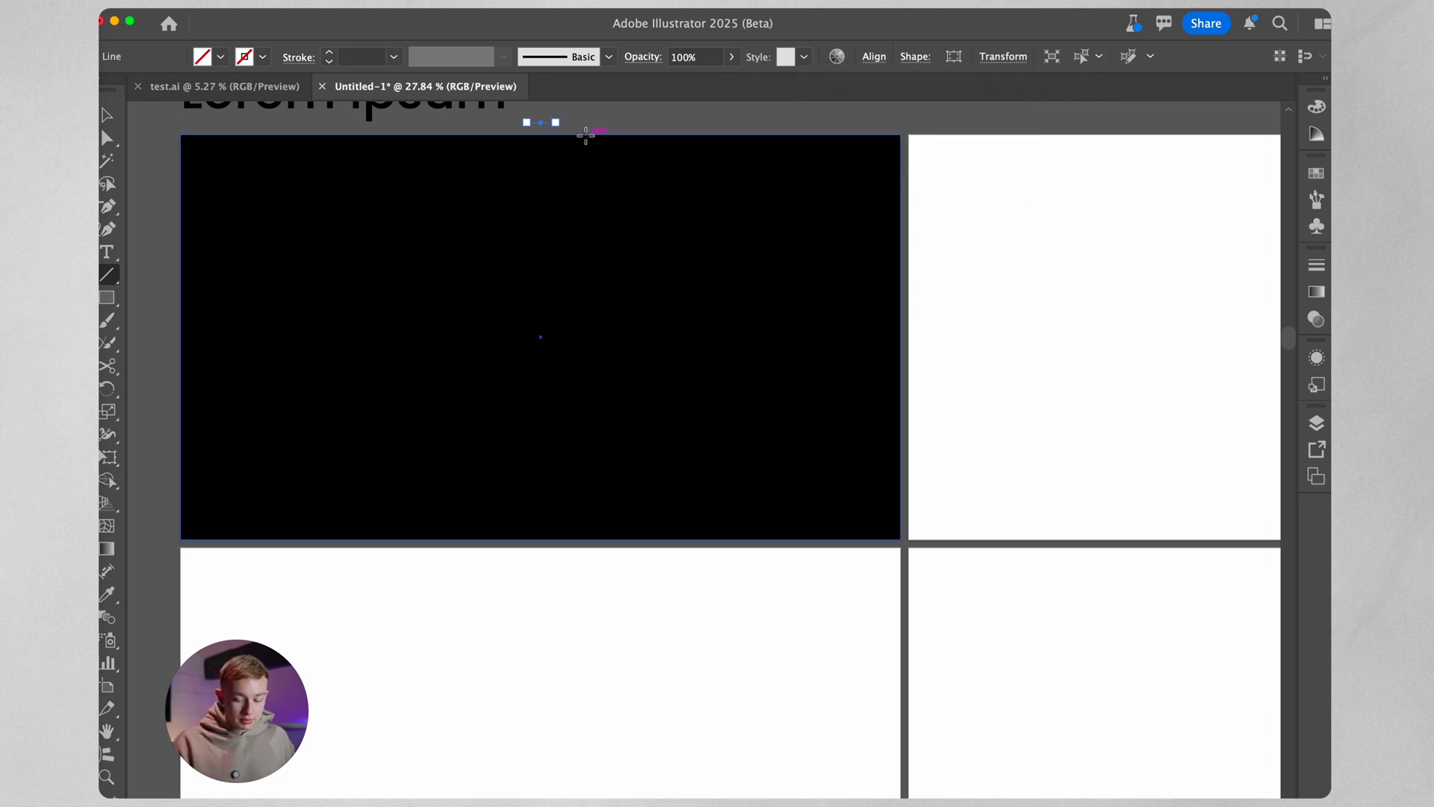
{"action": "key", "text": "v"}
{"action": "left_click", "coordinate": [508, 110]}
Step: Draw a 76.8 px square near the black rectangle's right edge and give it a white stroke without fill
{"action": "left_click", "coordinate": [106, 297]}
{"action": "left_click_drag", "start_coordinate": [879, 254], "coordinate": [909, 281]}
{"action": "key", "text": "v"}
{"action": "key", "text": "F6"}
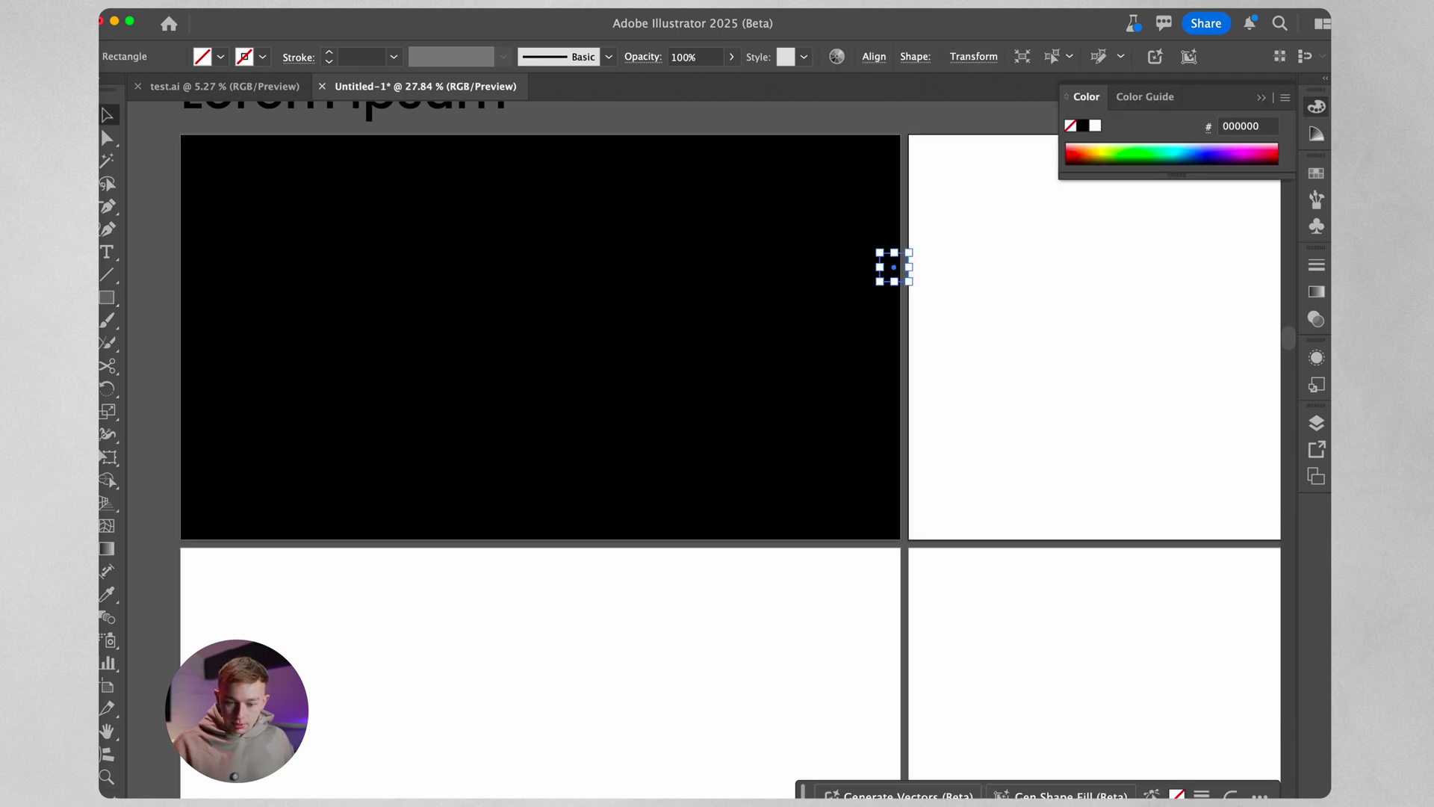
{"action": "left_click", "coordinate": [1097, 127]}
{"action": "left_click", "coordinate": [990, 322]}
Step: Place the square in the black rectangle's top-left and bottom-right corners and draw a margin rectangle between the squares' inner corners
{"action": "mouse_move", "coordinate": [912, 267]}
{"action": "left_mouse_down"}
{"action": "mouse_move", "coordinate": [917, 288]}
{"action": "mouse_move", "coordinate": [369, 237]}
{"action": "mouse_move", "coordinate": [210, 163]}
{"action": "left_mouse_up"}
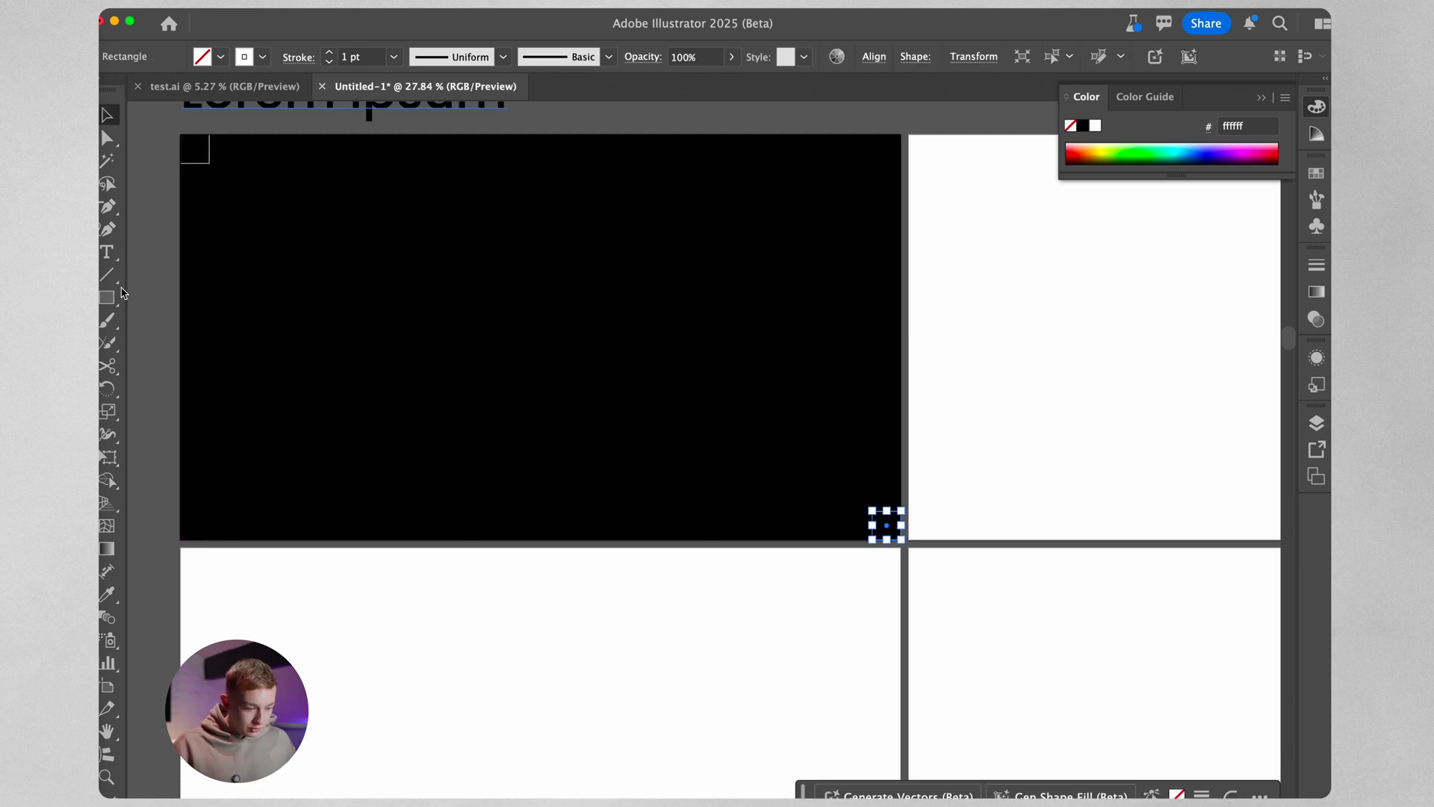
{"action": "left_click", "coordinate": [113, 296]}
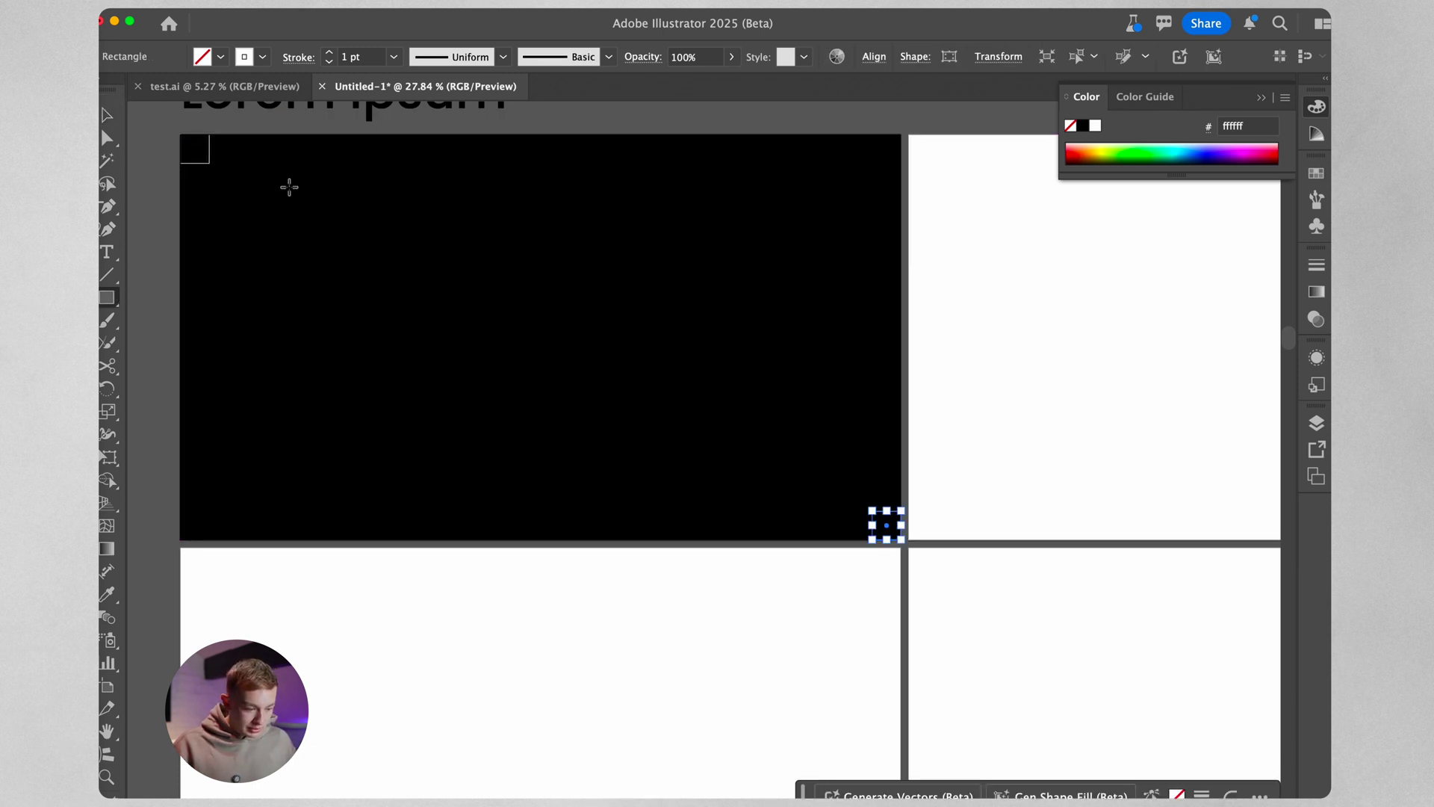
{"action": "left_click_drag", "start_coordinate": [209, 163], "coordinate": [872, 511]}
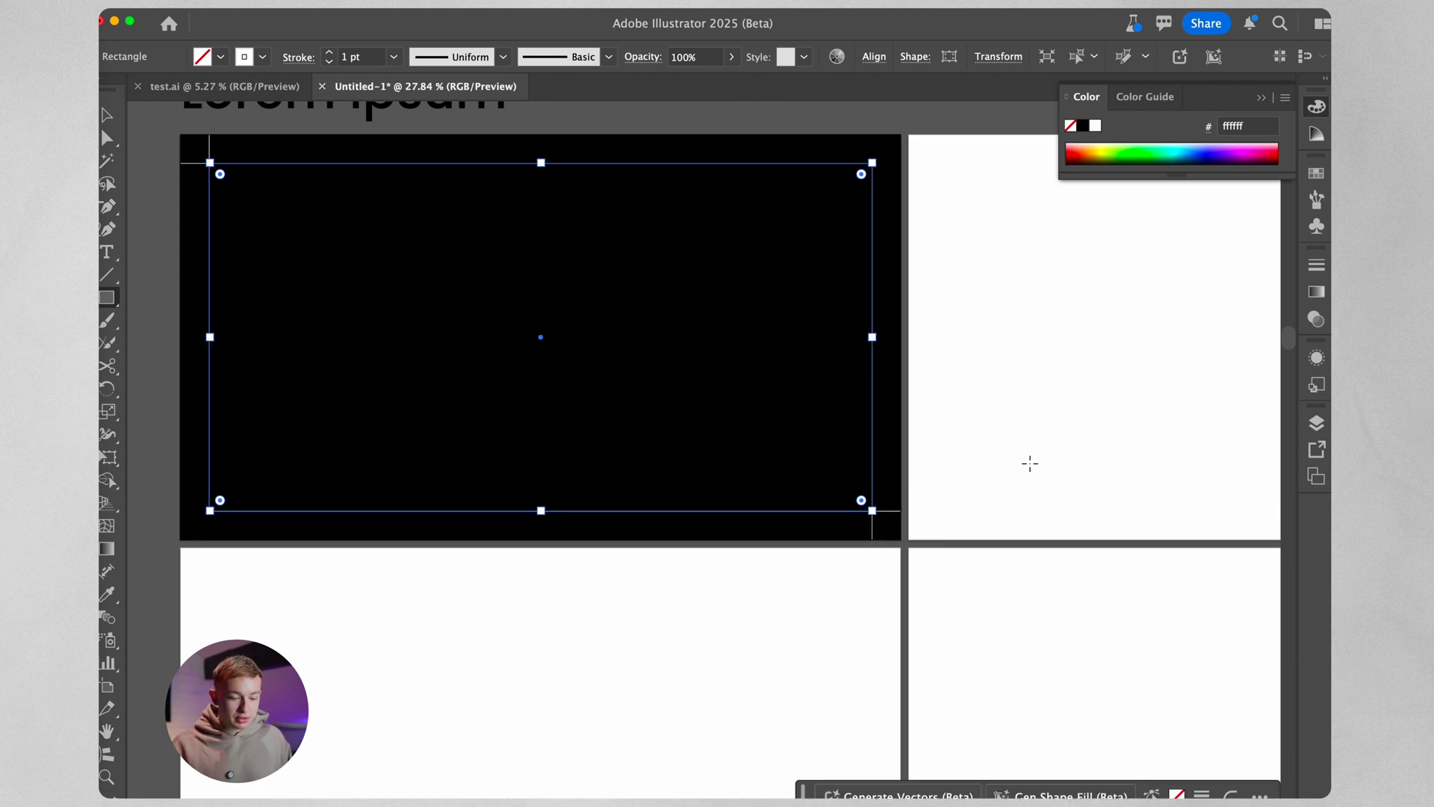
{"action": "key", "text": "v"}
{"action": "left_click", "coordinate": [1028, 461]}
Step: Draw a portrait rectangle about 435 px wide above the first artboard and match its fill to the large black rectangle
{"action": "scroll", "coordinate": [708, 531], "scroll_direction": "down", "scroll_amount": 3}
{"action": "left_click_drag", "start_coordinate": [106, 298], "coordinate": [207, 292]}
{"action": "left_click_drag", "start_coordinate": [692, 112], "coordinate": [799, 232]}
{"action": "key", "text": "i"}
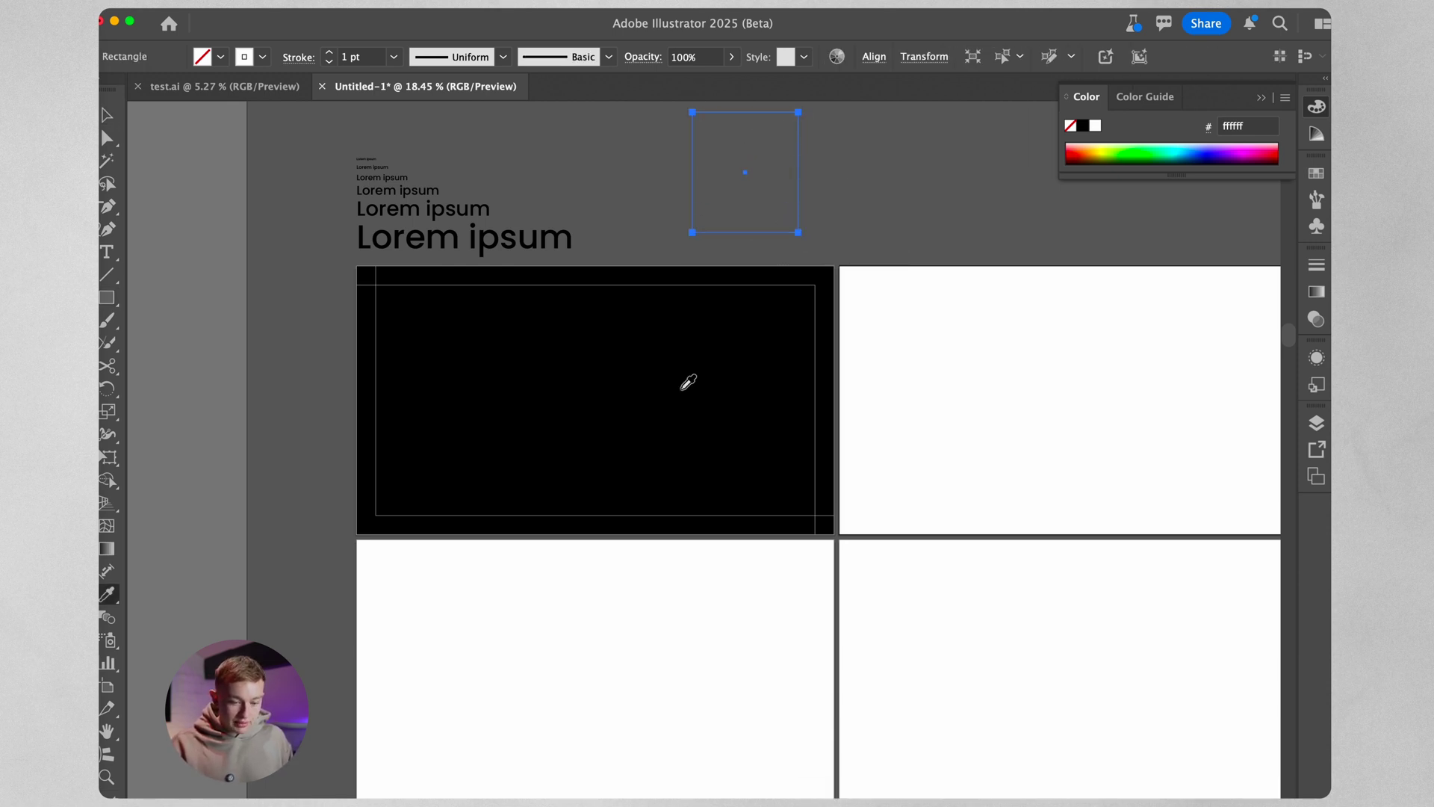
{"action": "left_click", "coordinate": [685, 382]}
{"action": "key", "text": "v"}
{"action": "left_click", "coordinate": [874, 110]}
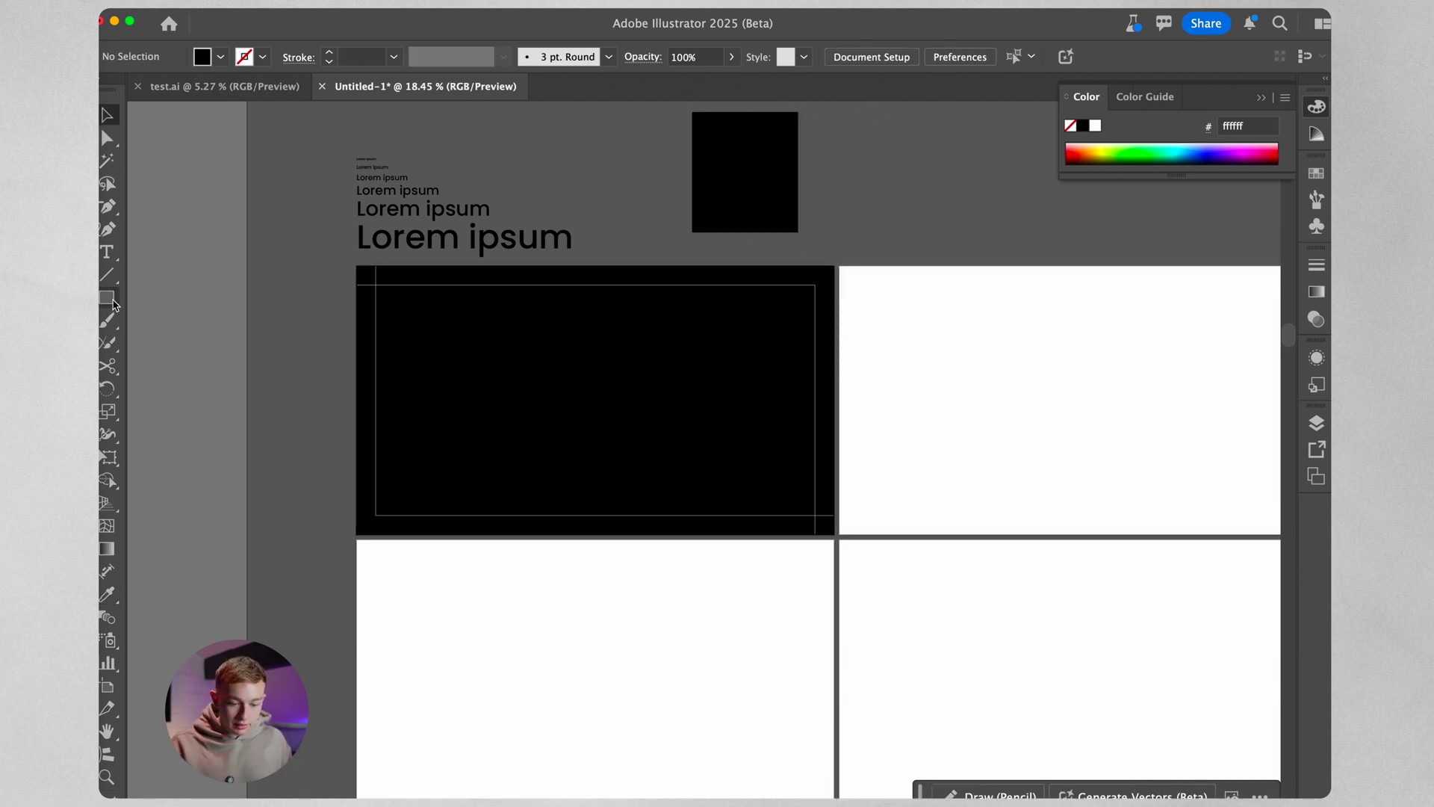
Step: Draw a horizontal line below the small black rectangle spanning its width, and set the line's width to 435/25 px
{"action": "key", "text": "backslash"}
{"action": "left_click_drag", "start_coordinate": [692, 245], "coordinate": [799, 245]}
{"action": "key", "text": "v"}
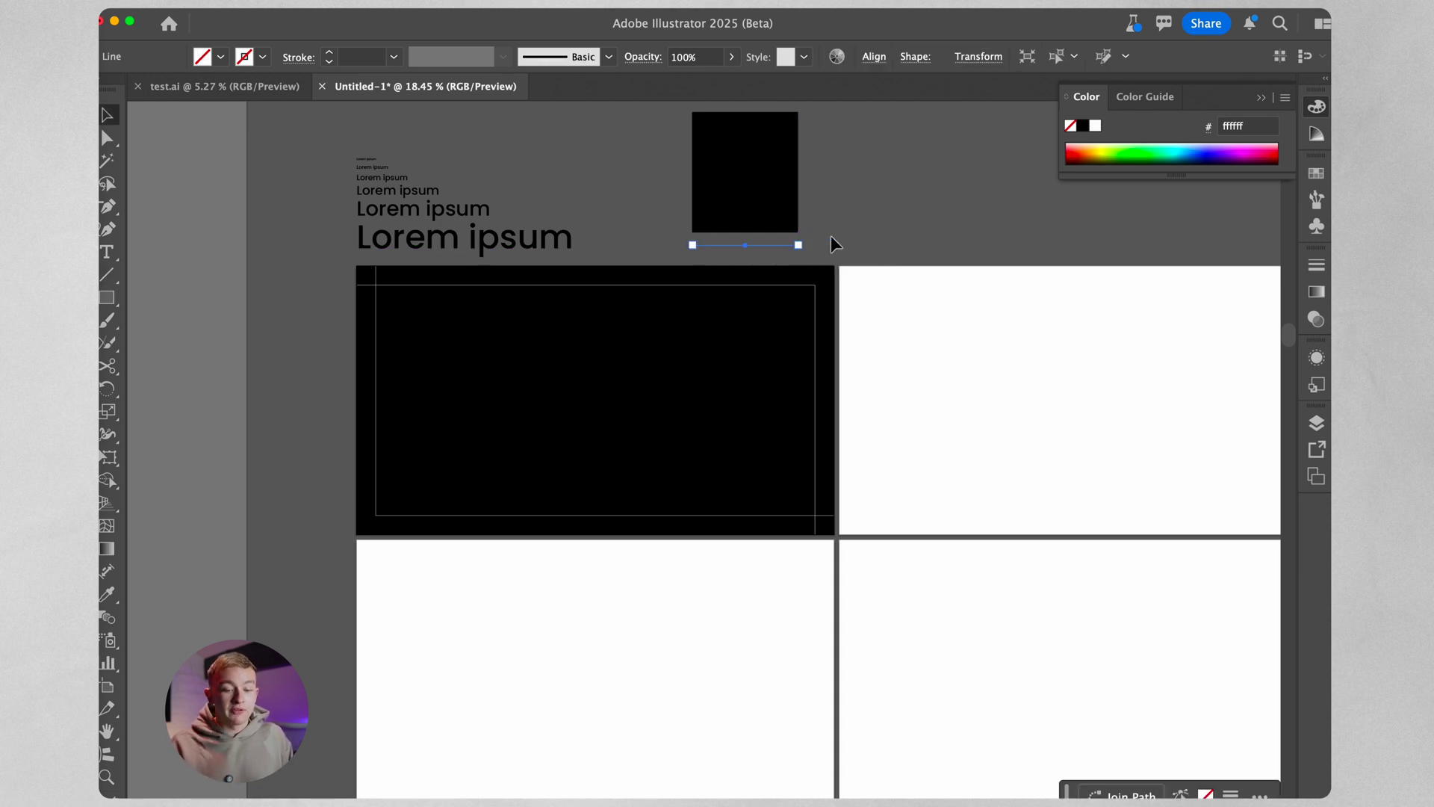
{"action": "left_click", "coordinate": [974, 57]}
{"action": "double_click", "coordinate": [932, 89]}
{"action": "type", "text": "435/2 px"}
{"action": "key", "text": "Return"}
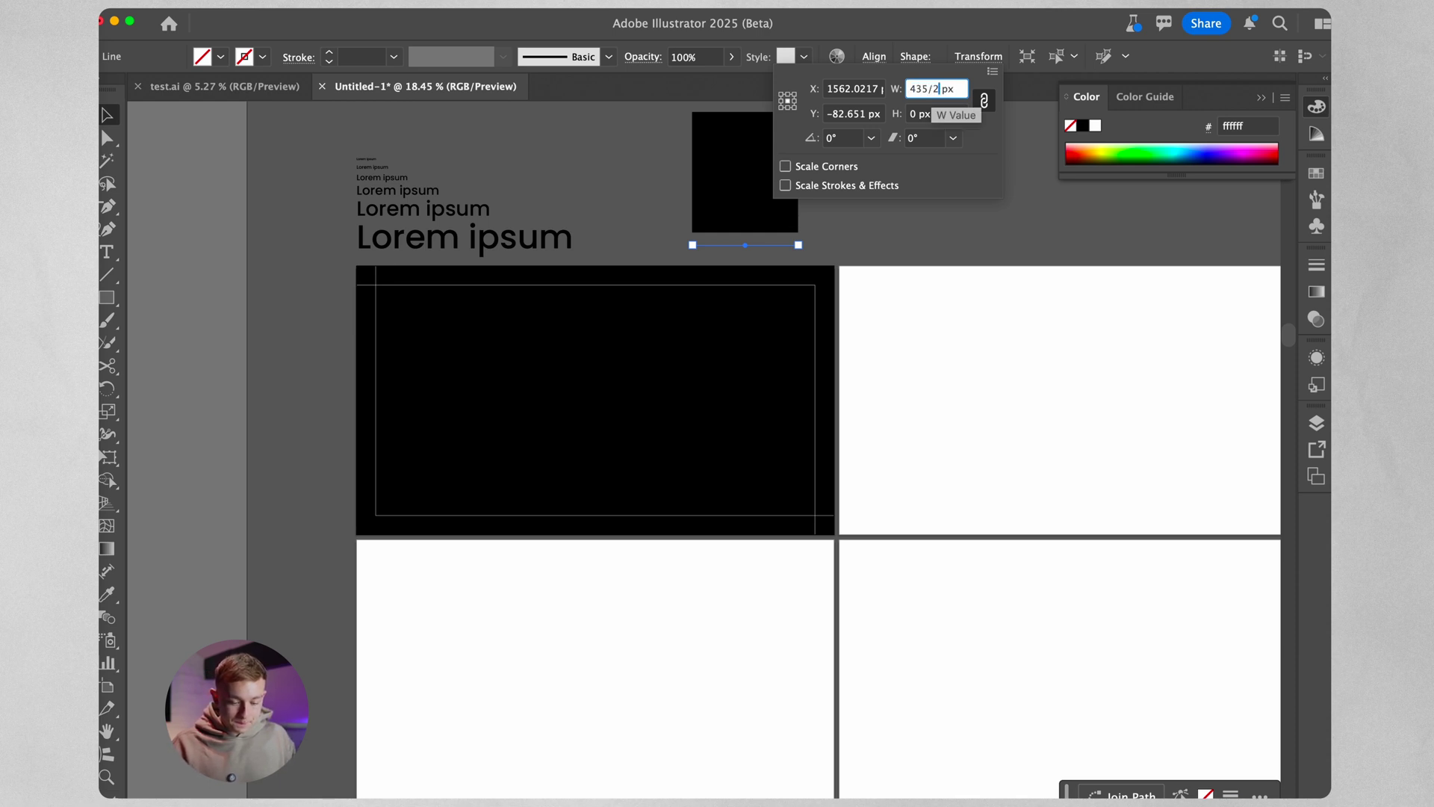
{"action": "left_click", "coordinate": [857, 203]}
{"action": "left_click", "coordinate": [747, 244]}
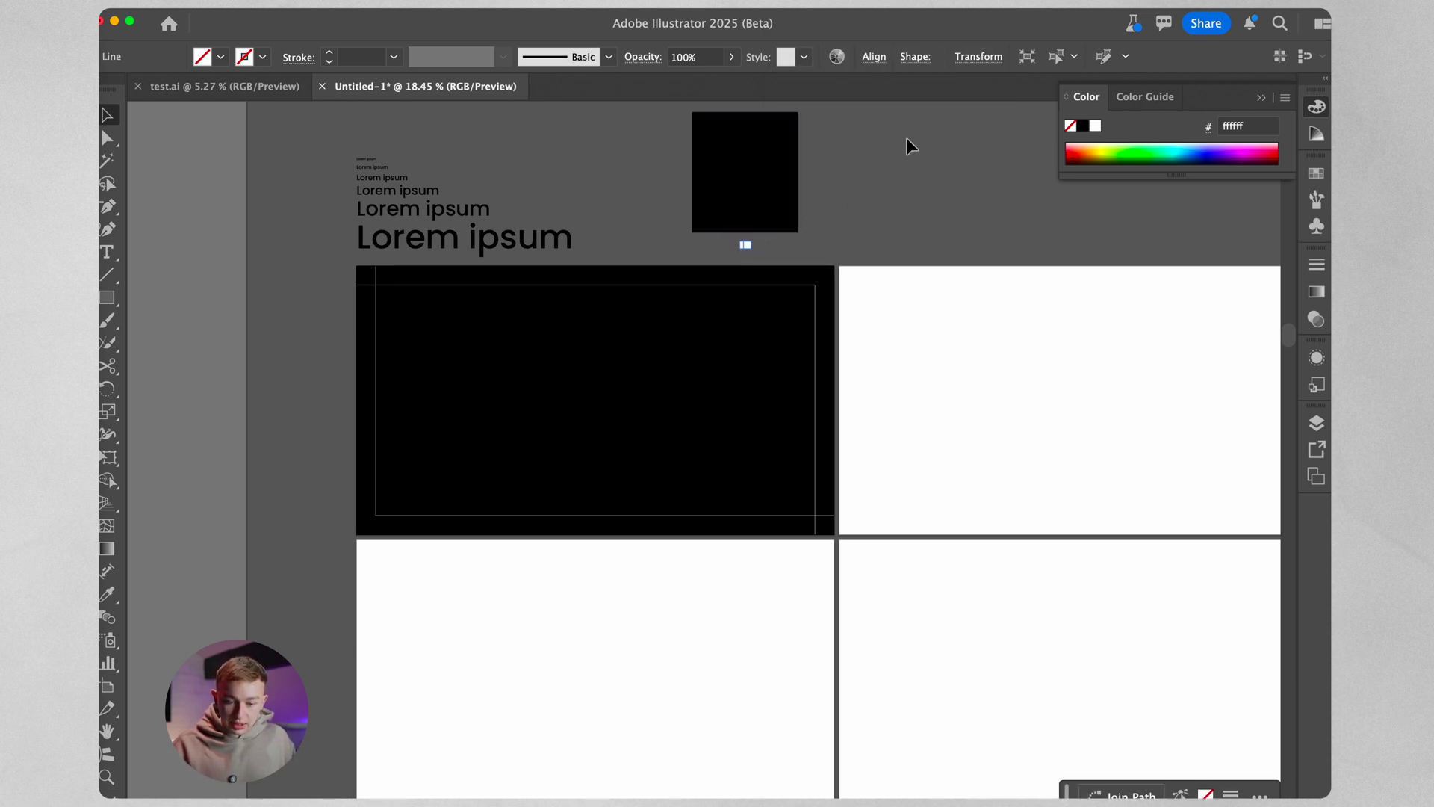
{"action": "left_click", "coordinate": [975, 56]}
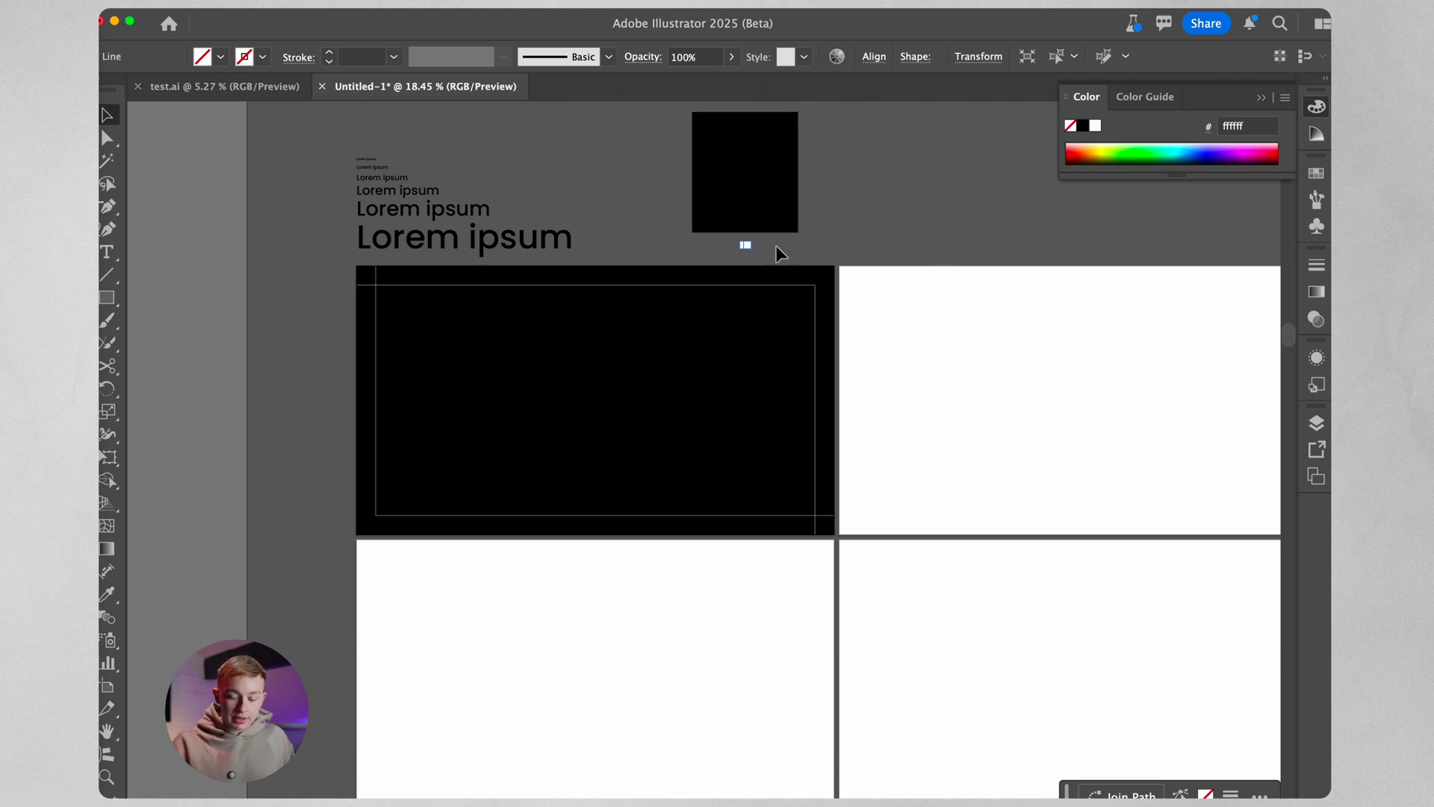
Step: Replace the short line with a small white-outlined square, placed in the portrait rectangle's top-left and bottom-right corners
{"action": "key", "text": "Delete"}
{"action": "scroll", "coordinate": [742, 227], "scroll_direction": "up", "scroll_amount": 5}
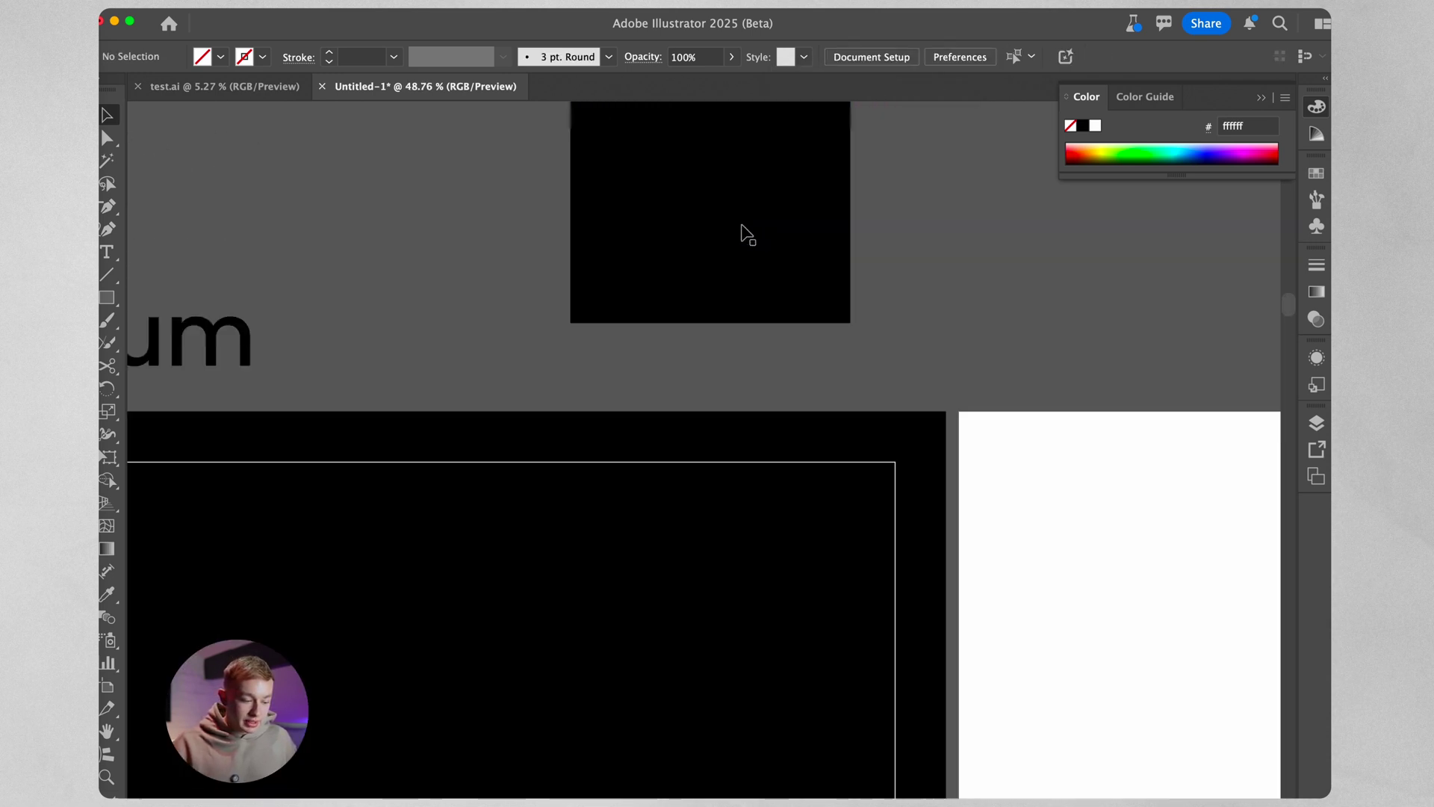
{"action": "scroll", "coordinate": [742, 227], "scroll_direction": "up", "scroll_amount": 3}
{"action": "left_click", "coordinate": [107, 297]}
{"action": "left_click_drag", "start_coordinate": [519, 176], "coordinate": [541, 195]}
{"action": "mouse_move", "coordinate": [902, 627]}
{"action": "left_mouse_down"}
{"action": "mouse_move", "coordinate": [461, 227]}
{"action": "mouse_move", "coordinate": [505, 169]}
{"action": "mouse_move", "coordinate": [947, 626]}
{"action": "mouse_move", "coordinate": [889, 629]}
{"action": "left_mouse_up"}
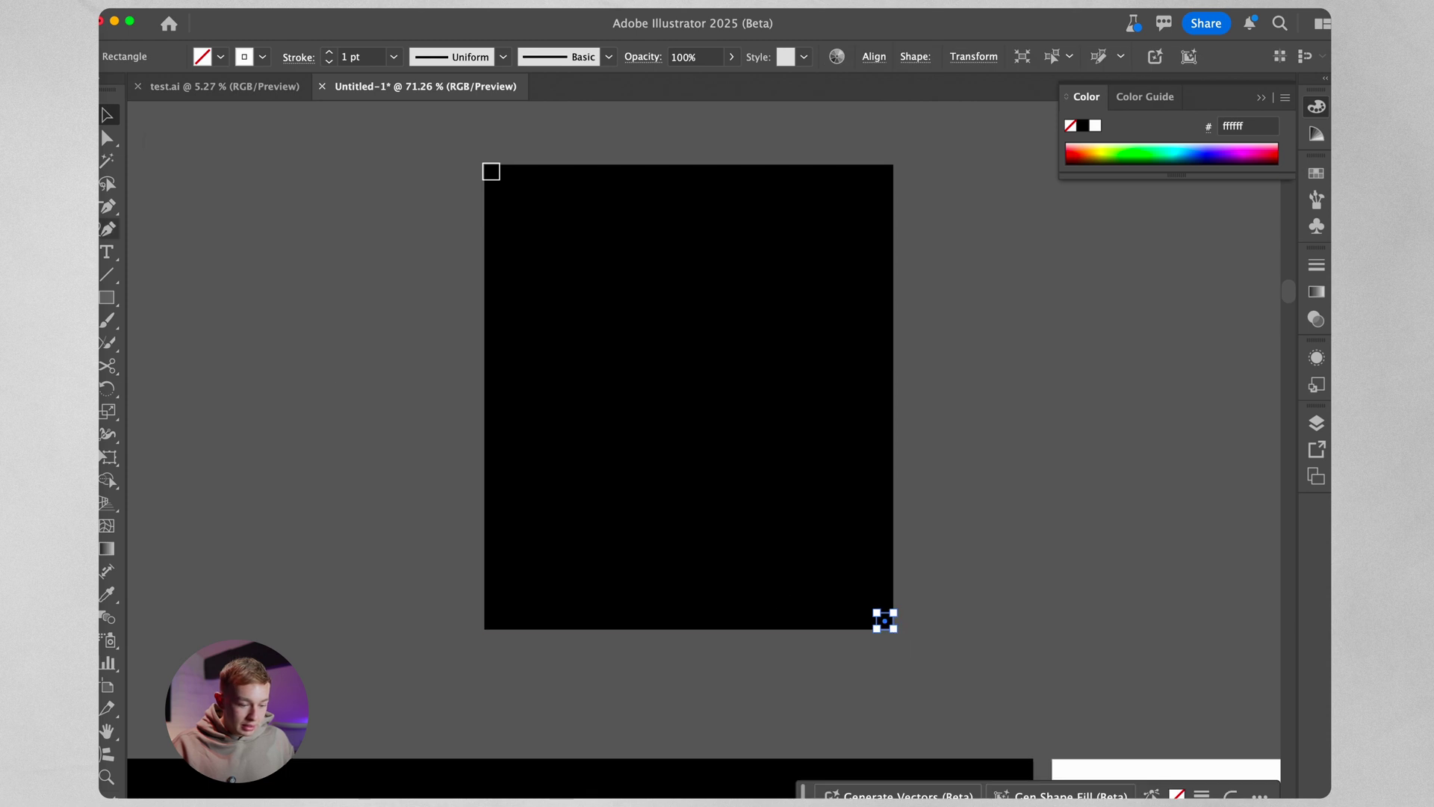
Step: Draw a margin rectangle inside the portrait black rectangle, between the inner corners of its two small squares
{"action": "left_click", "coordinate": [106, 297]}
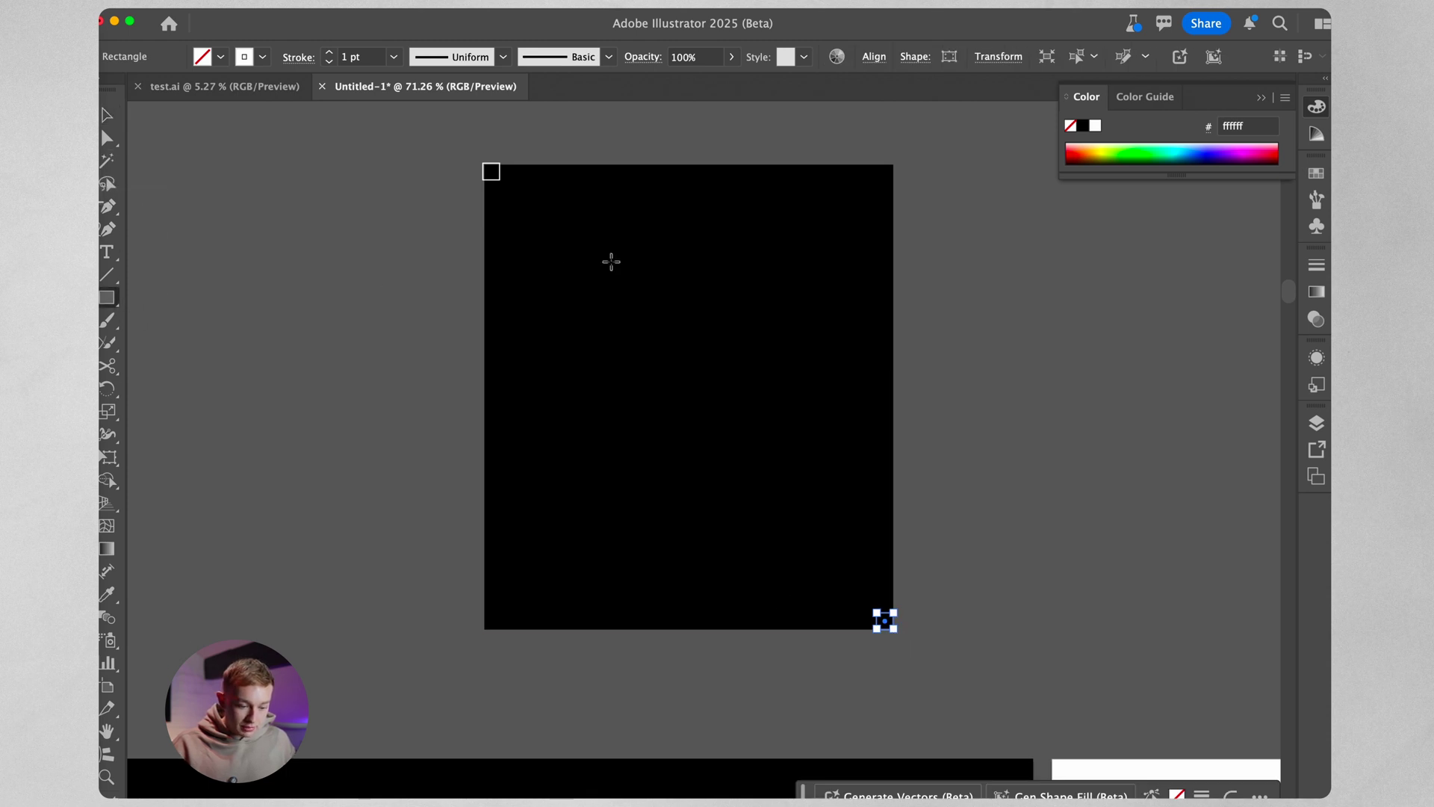
{"action": "left_click_drag", "start_coordinate": [502, 180], "coordinate": [876, 612]}
{"action": "key", "text": "v"}
{"action": "left_click", "coordinate": [998, 516]}
{"action": "scroll", "coordinate": [678, 354], "scroll_direction": "down", "scroll_amount": 3}
{"action": "scroll", "coordinate": [680, 358], "scroll_direction": "down", "scroll_amount": 3}
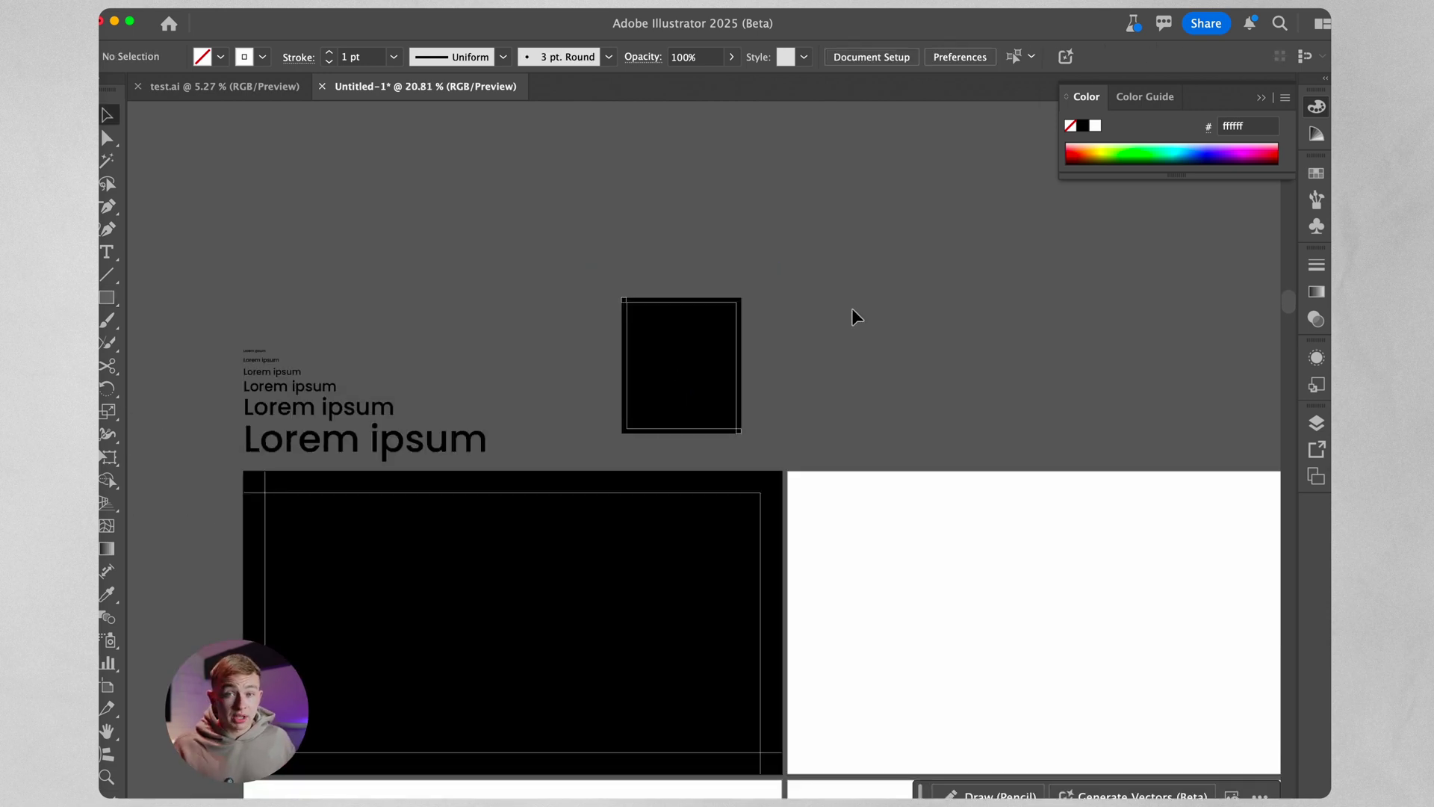
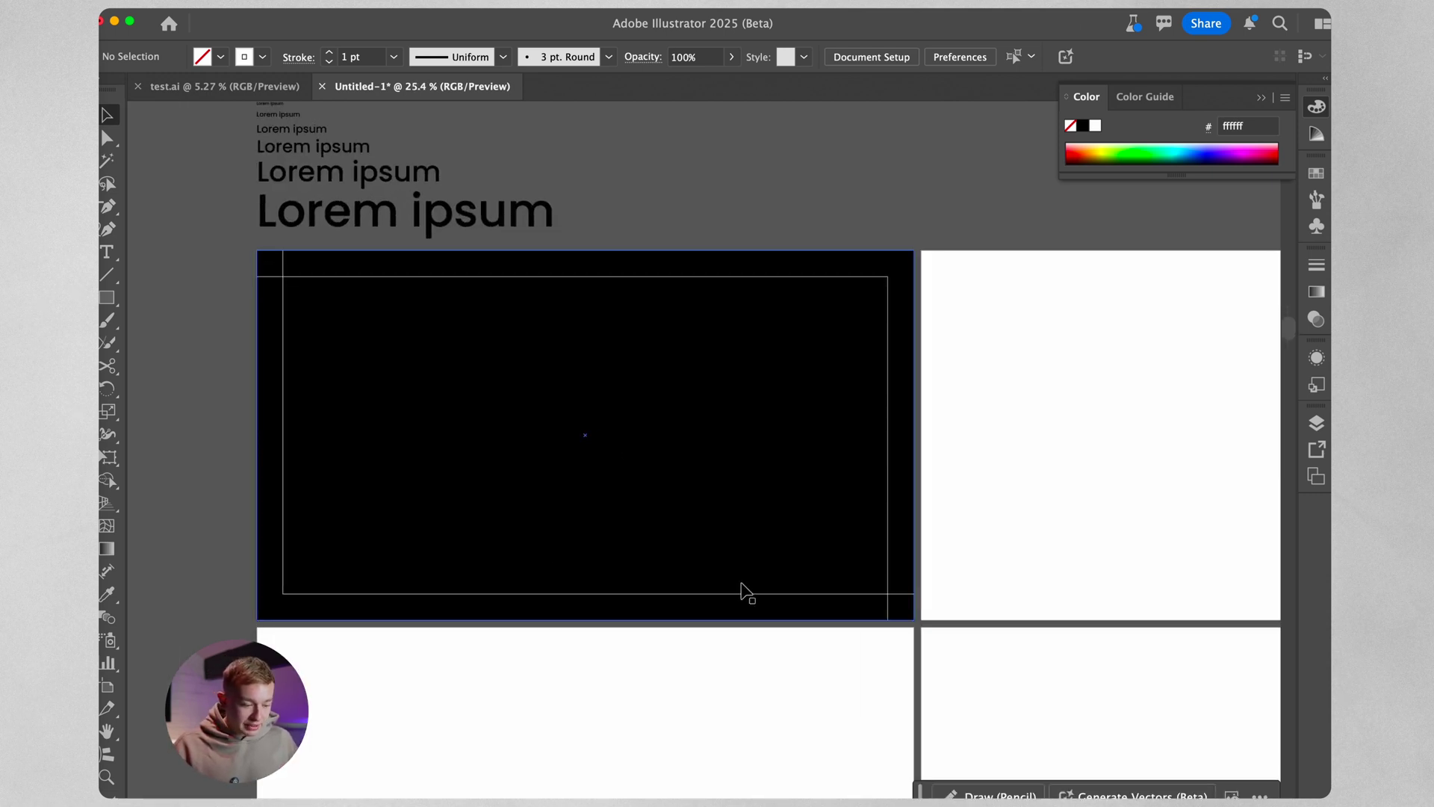
Step: Copy the smallest Lorem ipsum text from the type scale onto the first artboard
{"action": "left_click", "coordinate": [612, 223]}
{"action": "scroll", "coordinate": [645, 211], "scroll_direction": "up", "scroll_amount": 1}
{"action": "scroll", "coordinate": [646, 211], "scroll_direction": "up", "scroll_amount": 1}
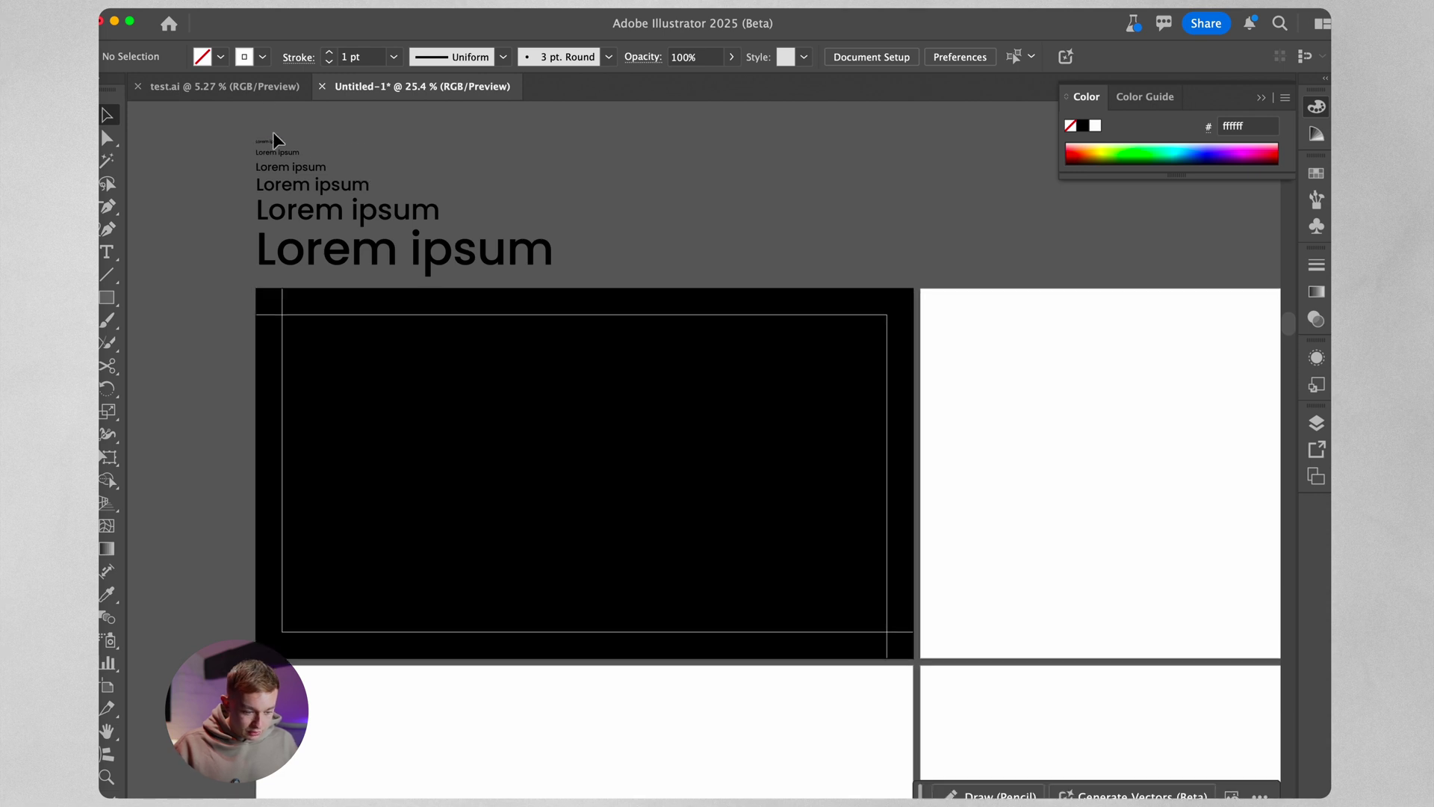
{"action": "left_click_drag", "start_coordinate": [272, 141], "coordinate": [515, 458]}
{"action": "left_click", "coordinate": [515, 458]}
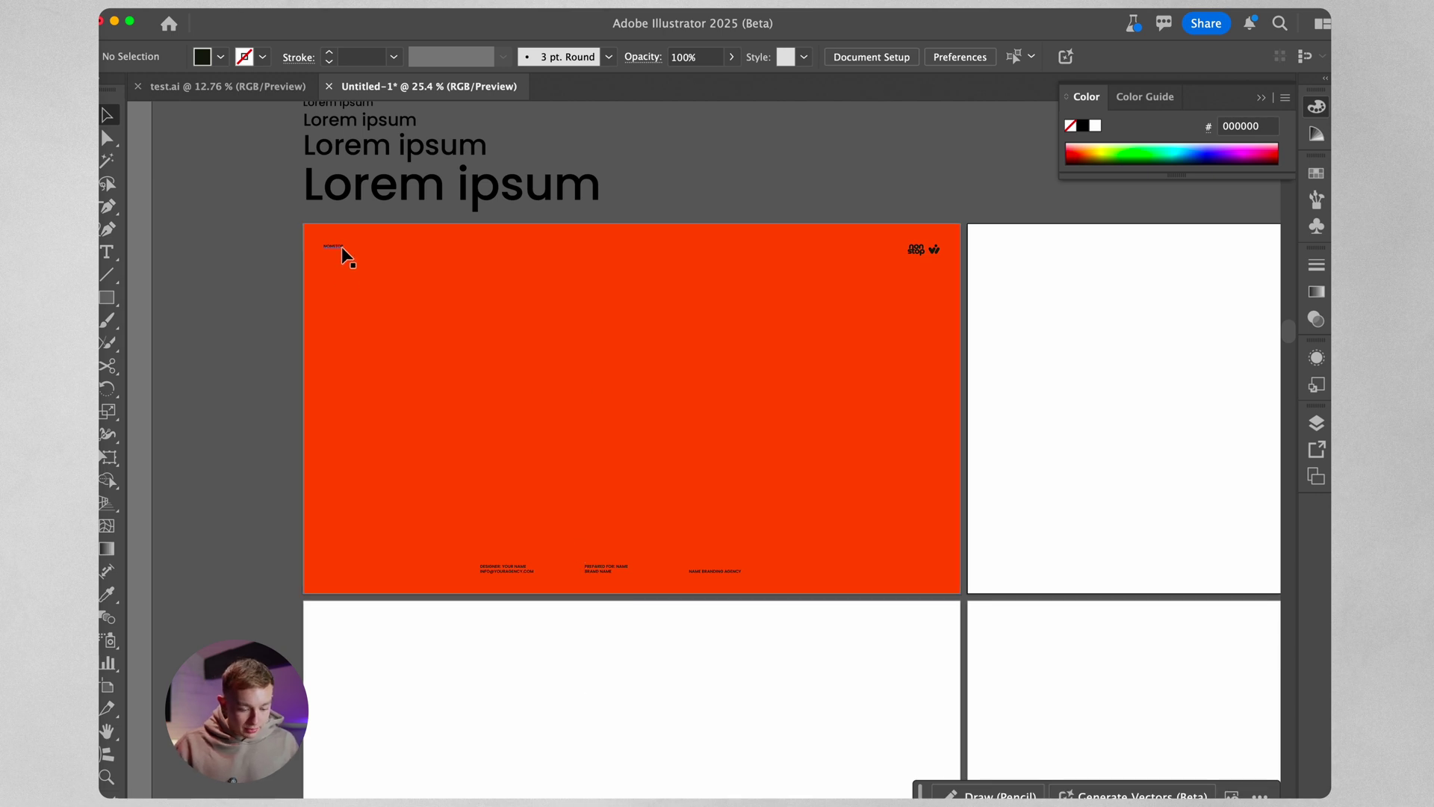
Step: Examine the cover's small header text, logo marks and three footer text blocks at close range and in the overall layout
{"action": "scroll", "coordinate": [498, 568], "scroll_direction": "up", "scroll_amount": 5}
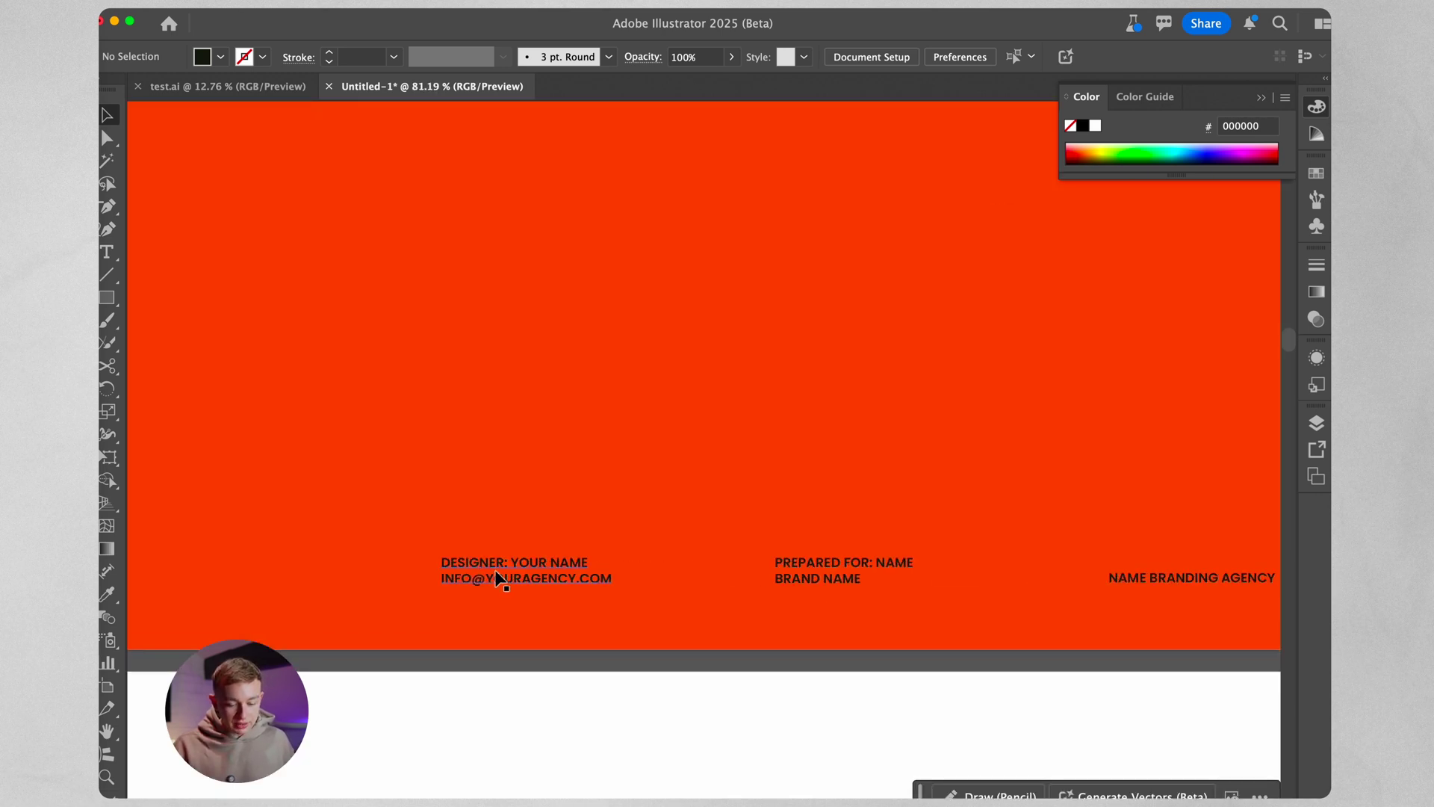
{"action": "scroll", "coordinate": [825, 581], "scroll_direction": "right", "scroll_amount": 3}
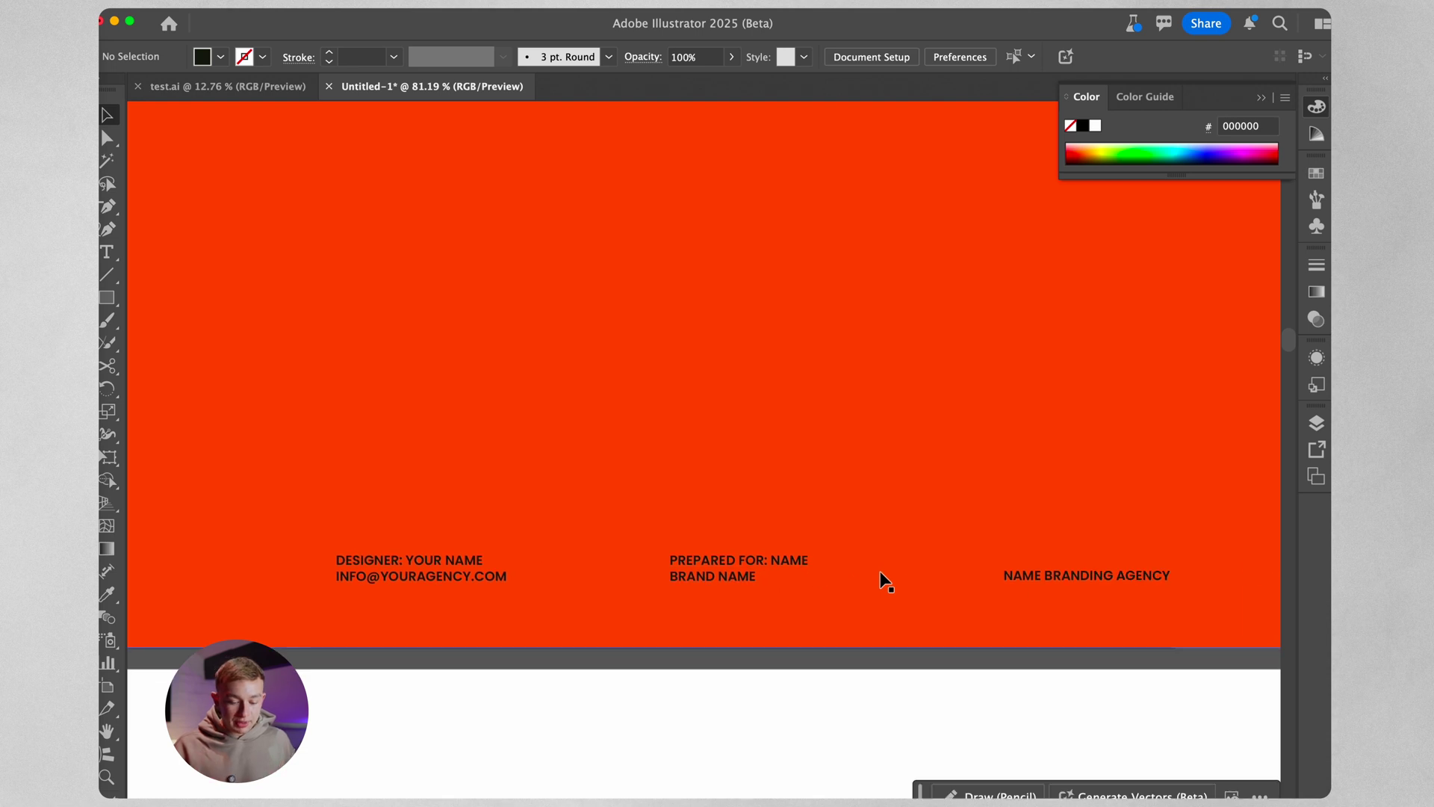
{"action": "scroll", "coordinate": [880, 576], "scroll_direction": "right", "scroll_amount": 3}
{"action": "scroll", "coordinate": [836, 594], "scroll_direction": "down", "scroll_amount": 4}
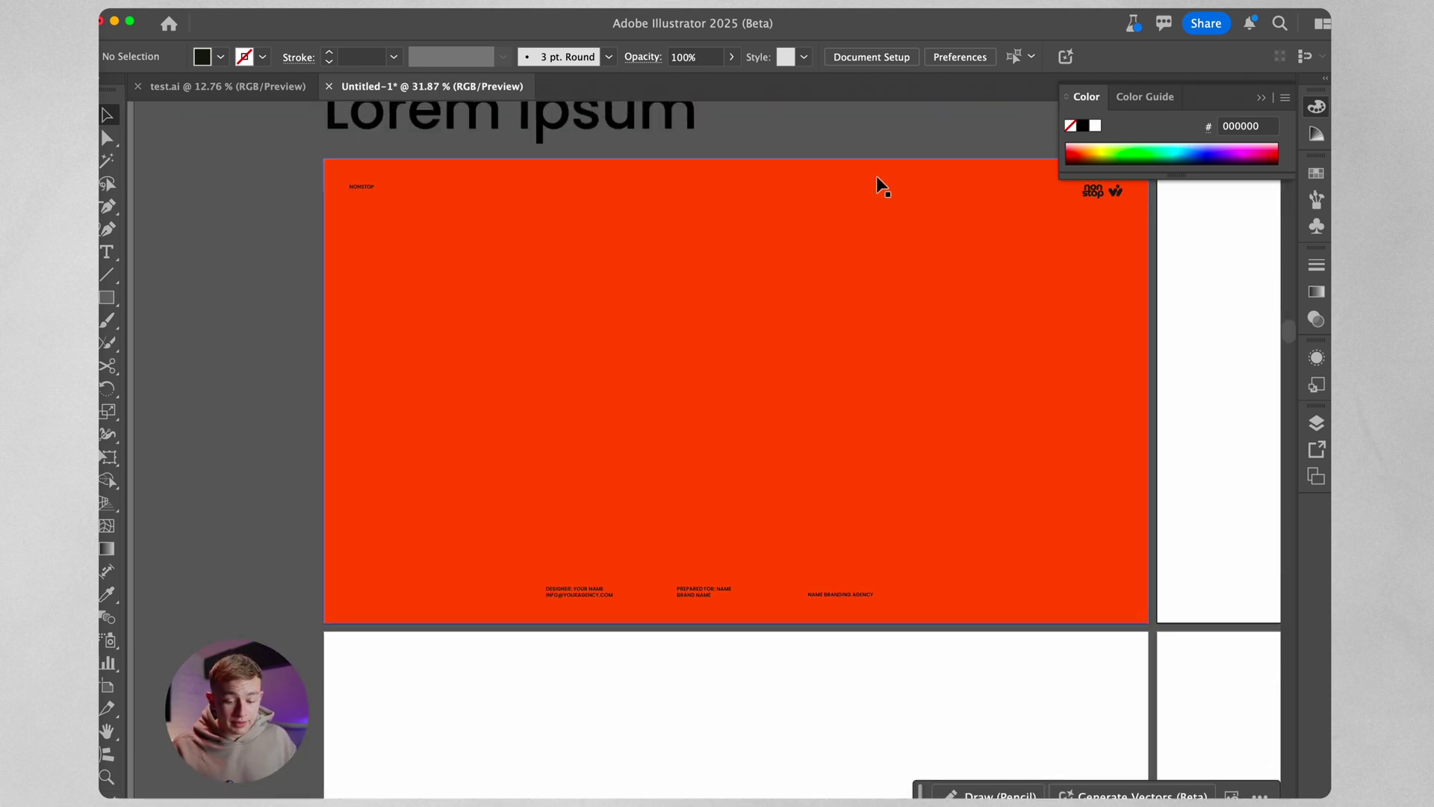
{"action": "scroll", "coordinate": [1159, 486], "scroll_direction": "up", "scroll_amount": 1}
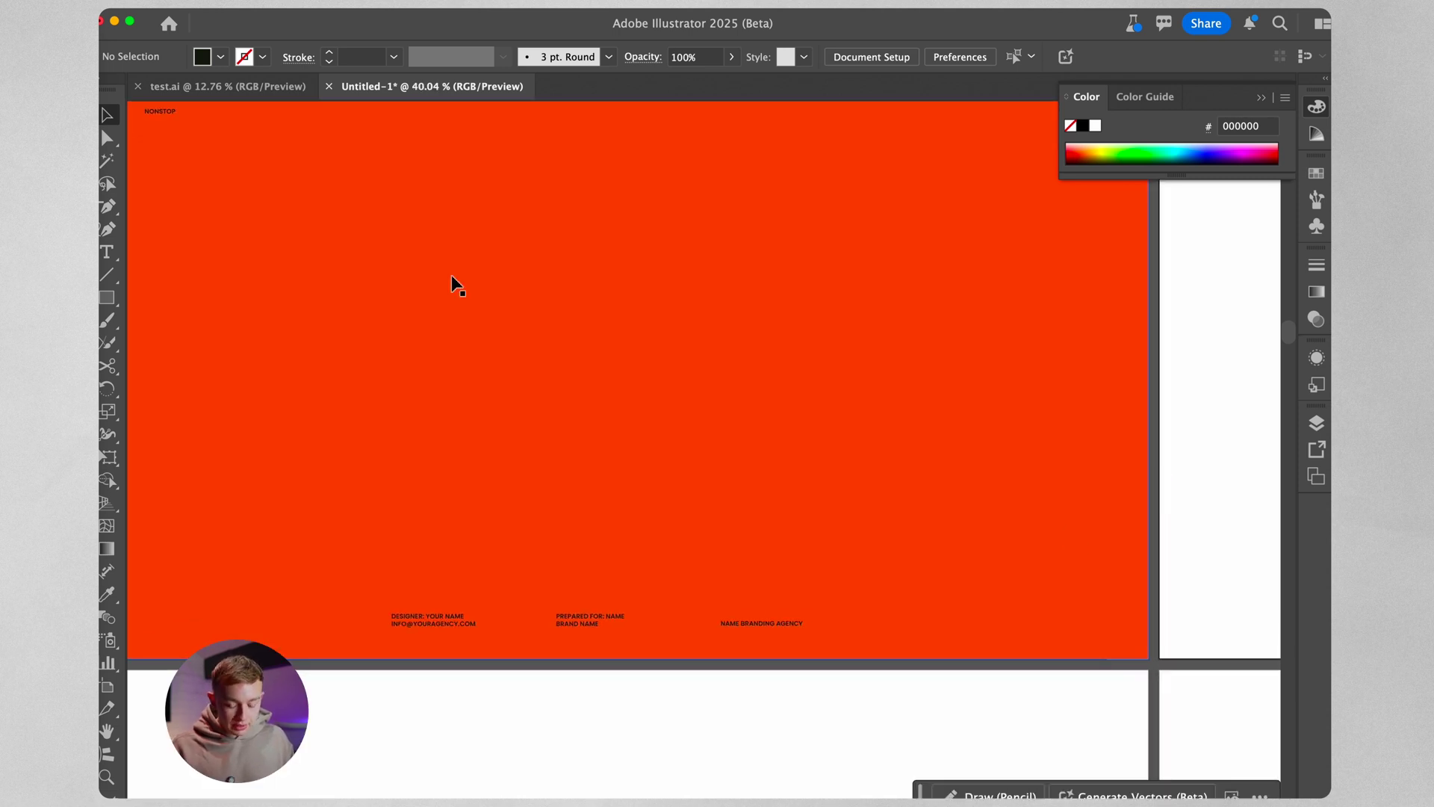
{"action": "scroll", "coordinate": [784, 516], "scroll_direction": "down", "scroll_amount": 2}
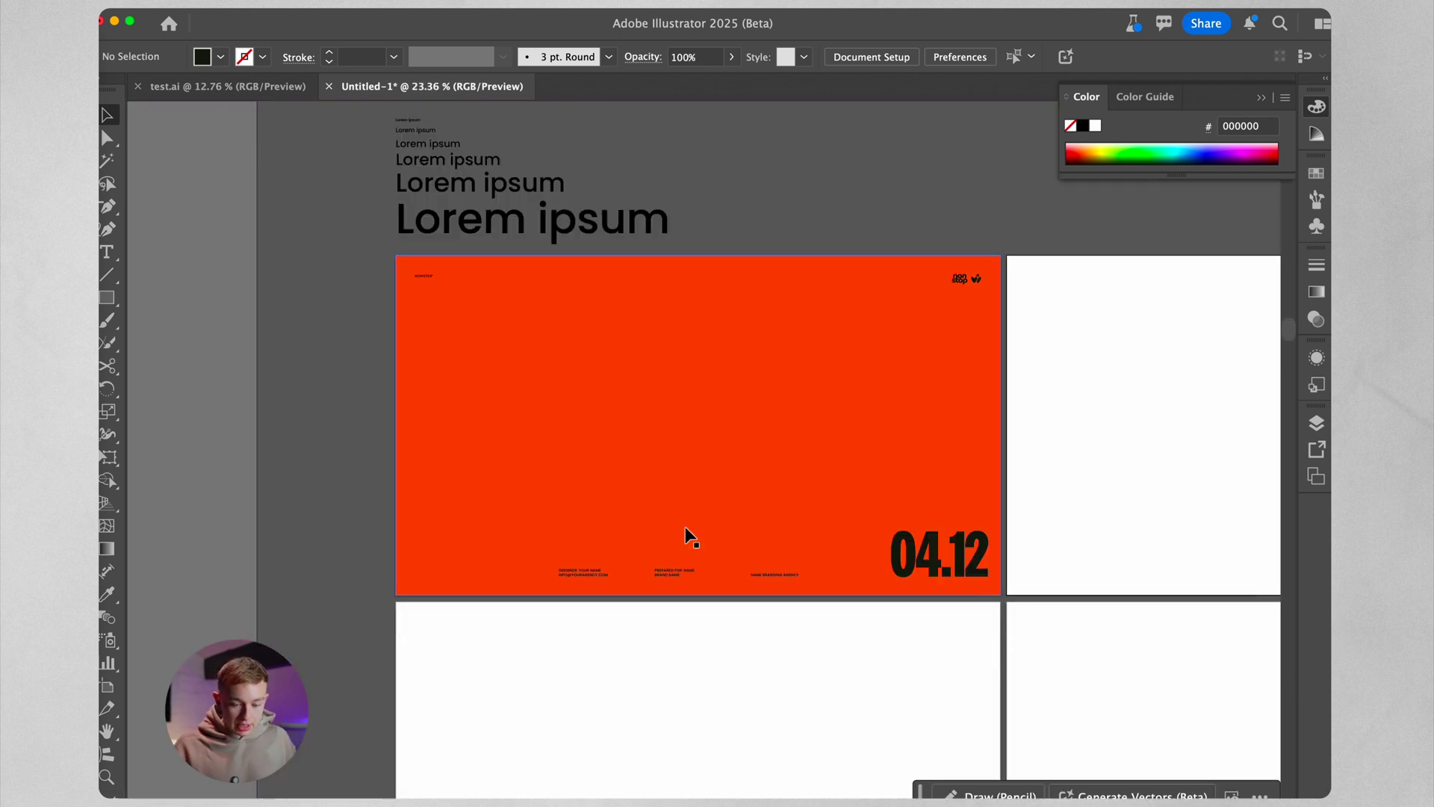
{"action": "scroll", "coordinate": [964, 281], "scroll_direction": "up", "scroll_amount": 2}
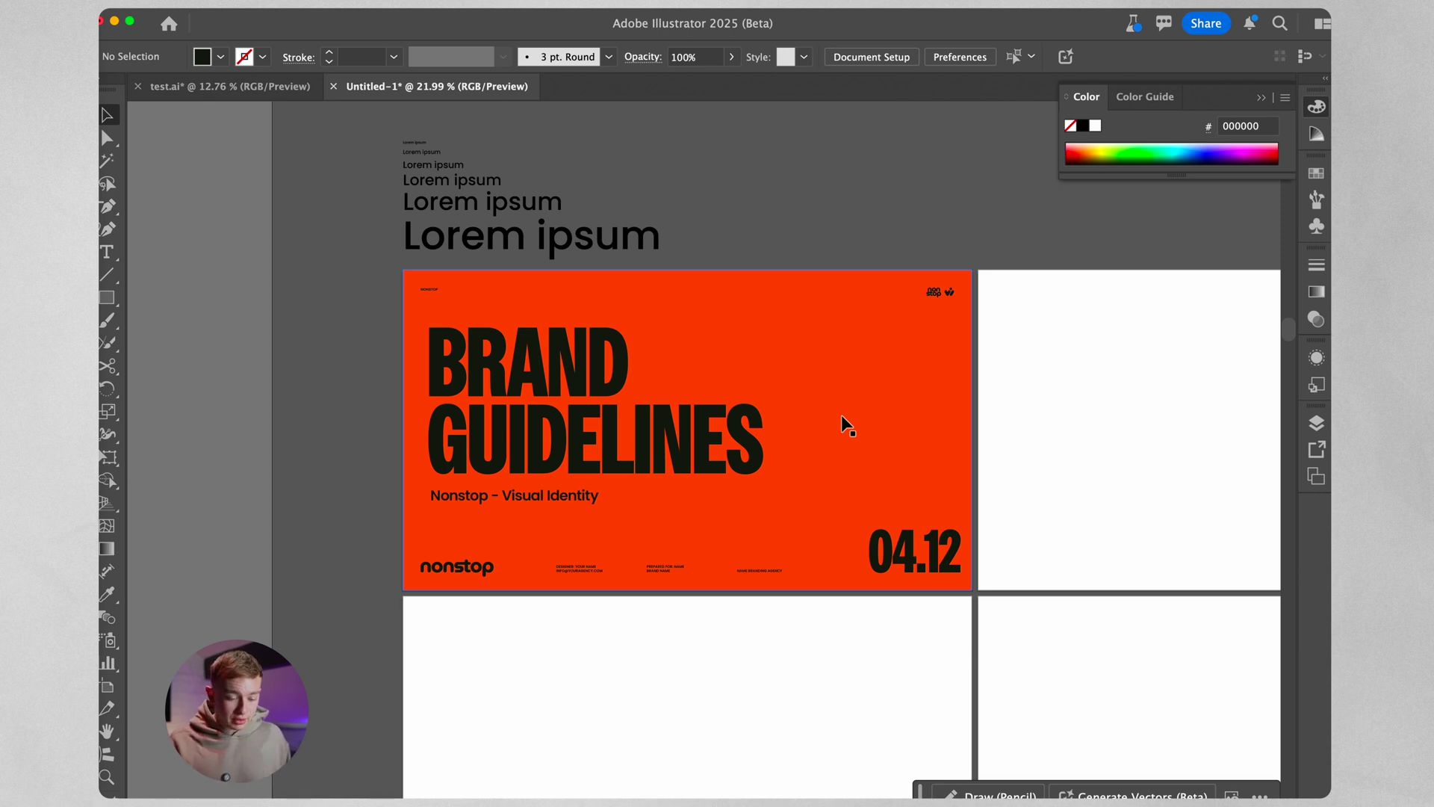
Step: Place the magnifying-glass illustration Untitled_Artwork 5 copy 2.png beside the BRAND GUIDELINES title on the cover
{"action": "left_click", "coordinate": [907, 405]}
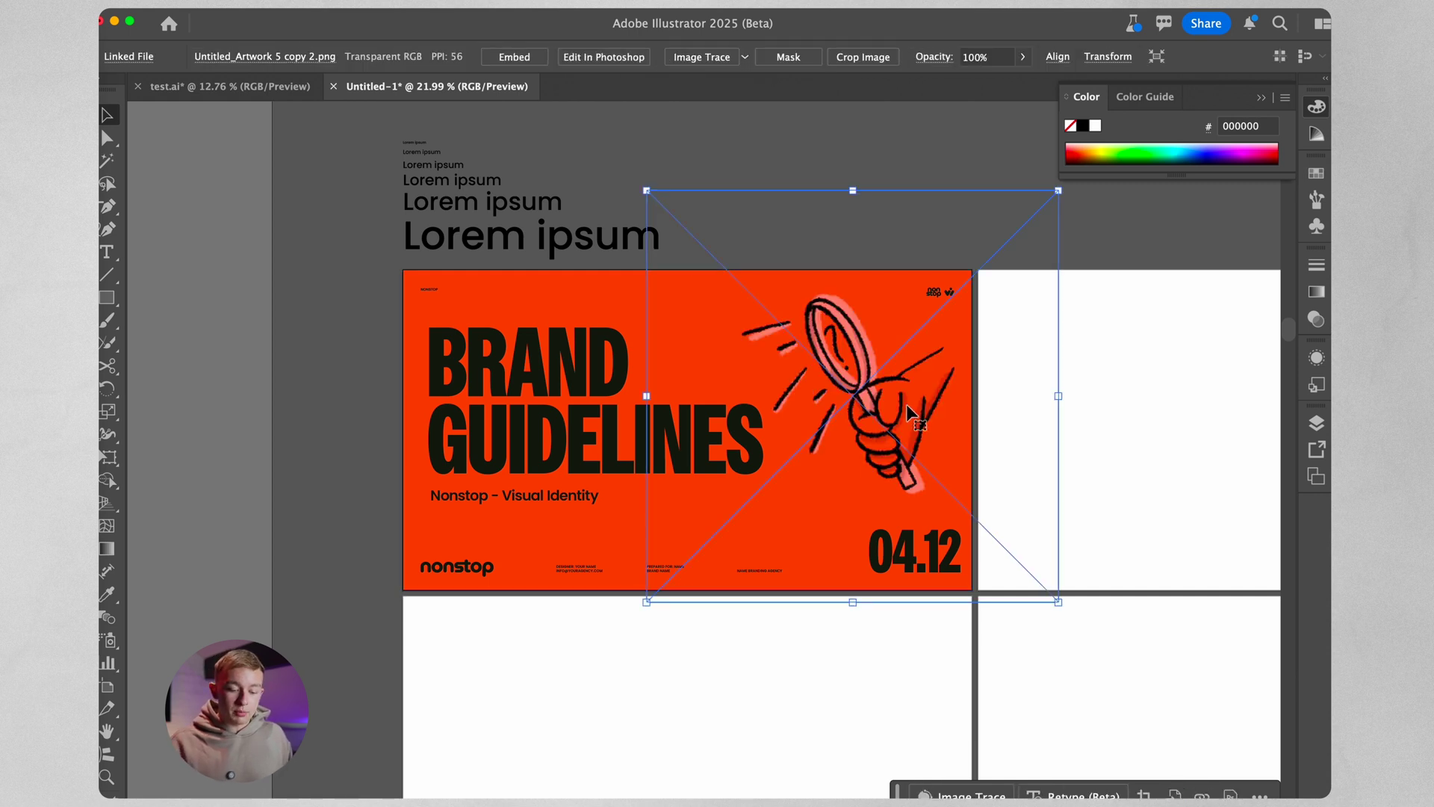
{"action": "left_click", "coordinate": [823, 121]}
{"action": "scroll", "coordinate": [785, 365], "scroll_direction": "up", "scroll_amount": 1}
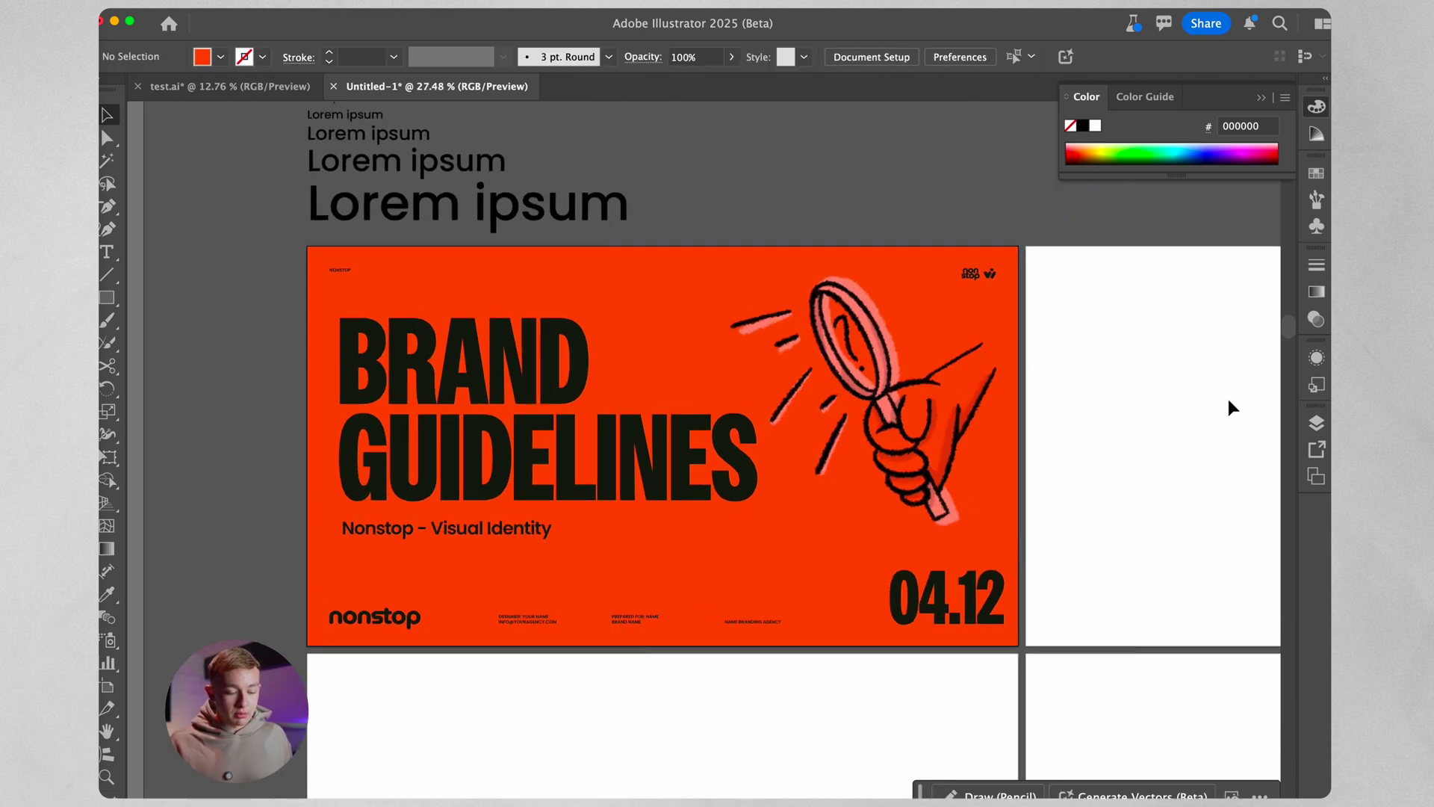
{"action": "scroll", "coordinate": [887, 432], "scroll_direction": "down", "scroll_amount": 3}
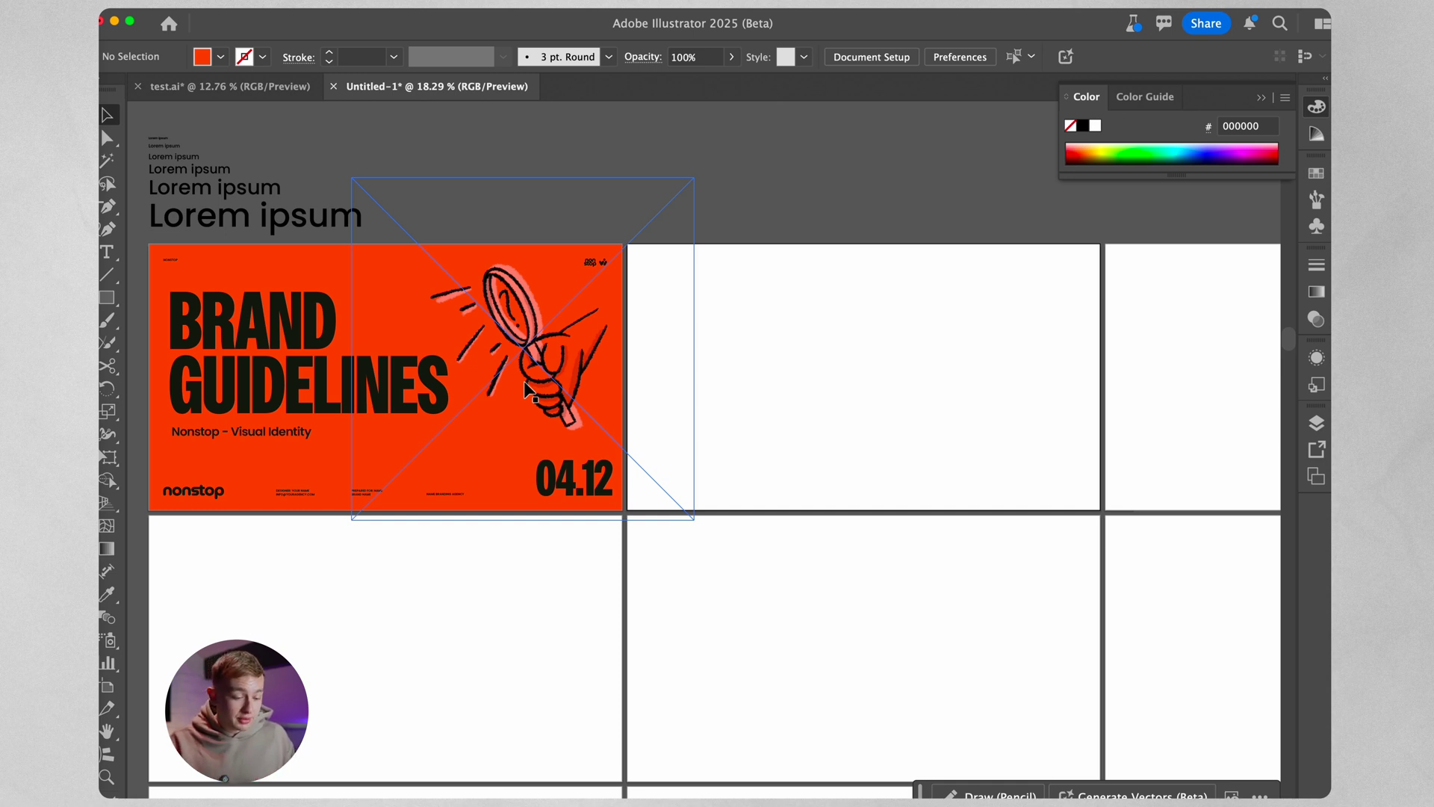
Step: Select and copy the cover's three footer text blocks, nonstop wordmark, small NONSTOP header and header logo marks
{"action": "scroll", "coordinate": [293, 523], "scroll_direction": "up", "scroll_amount": 3}
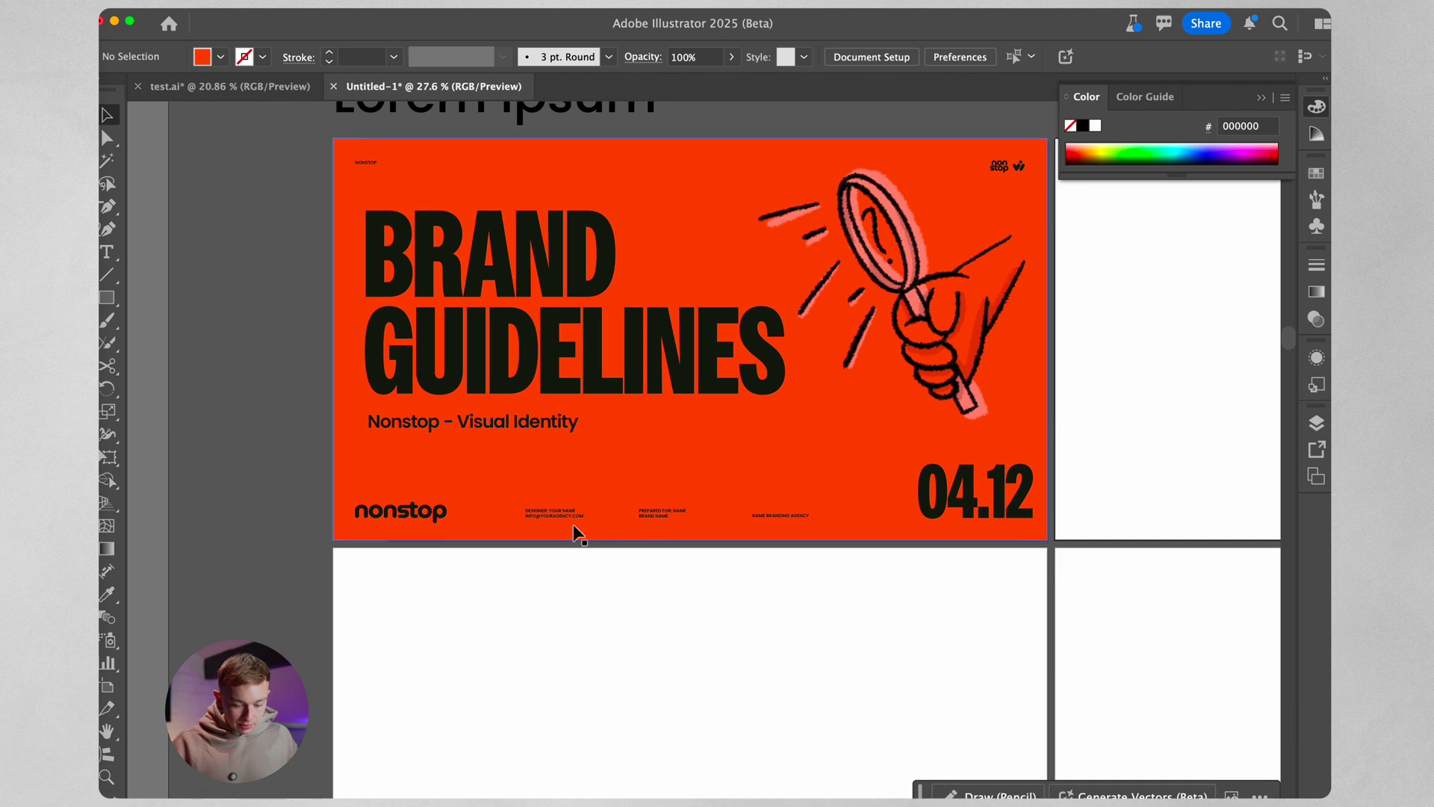
{"action": "left_click", "coordinate": [572, 515]}
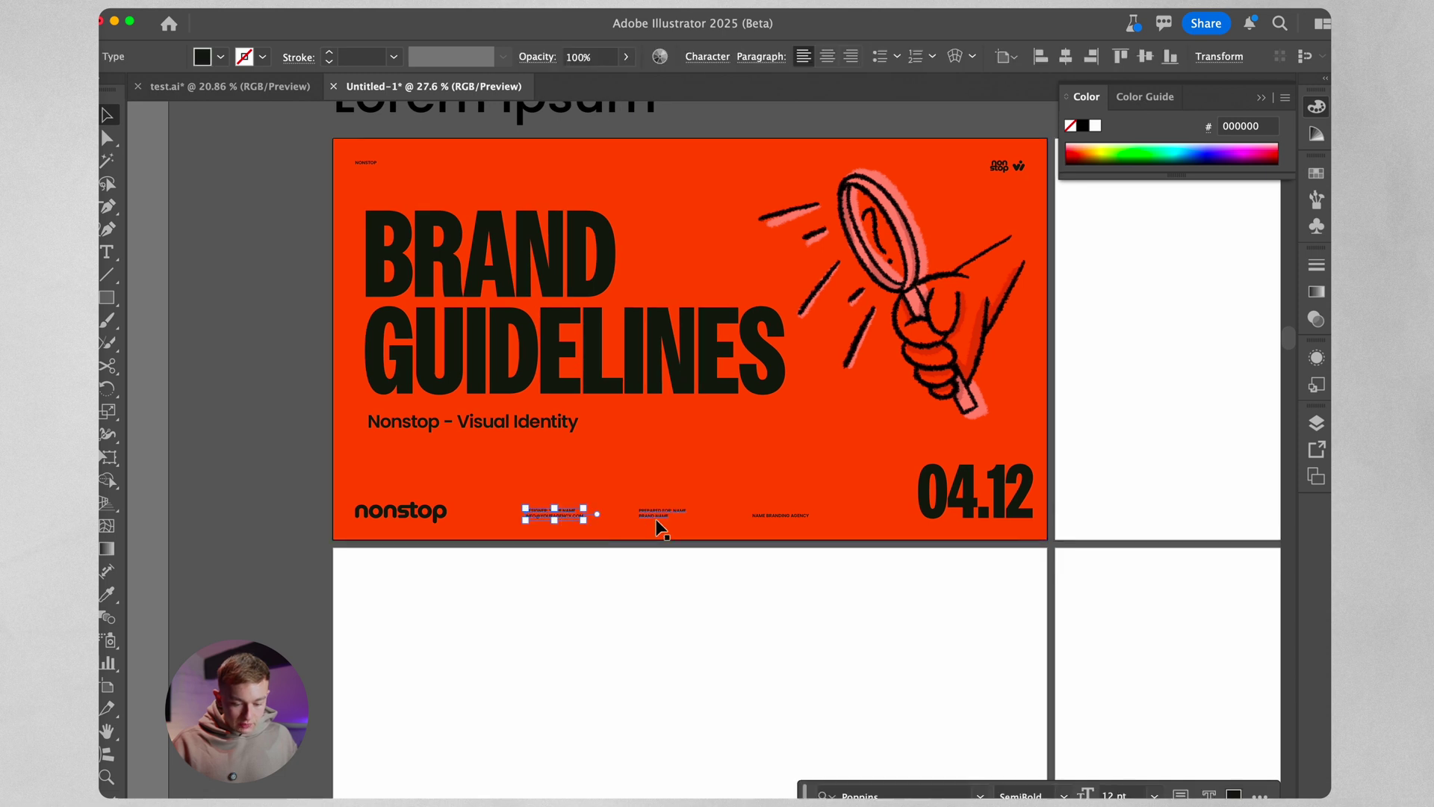
{"action": "left_click", "coordinate": [663, 513], "text": "shift"}
{"action": "left_click", "coordinate": [777, 515], "text": "shift"}
{"action": "left_click", "coordinate": [418, 512], "text": "shift"}
{"action": "left_click", "coordinate": [367, 162], "text": "shift"}
{"action": "left_click", "coordinate": [1019, 167], "text": "shift"}
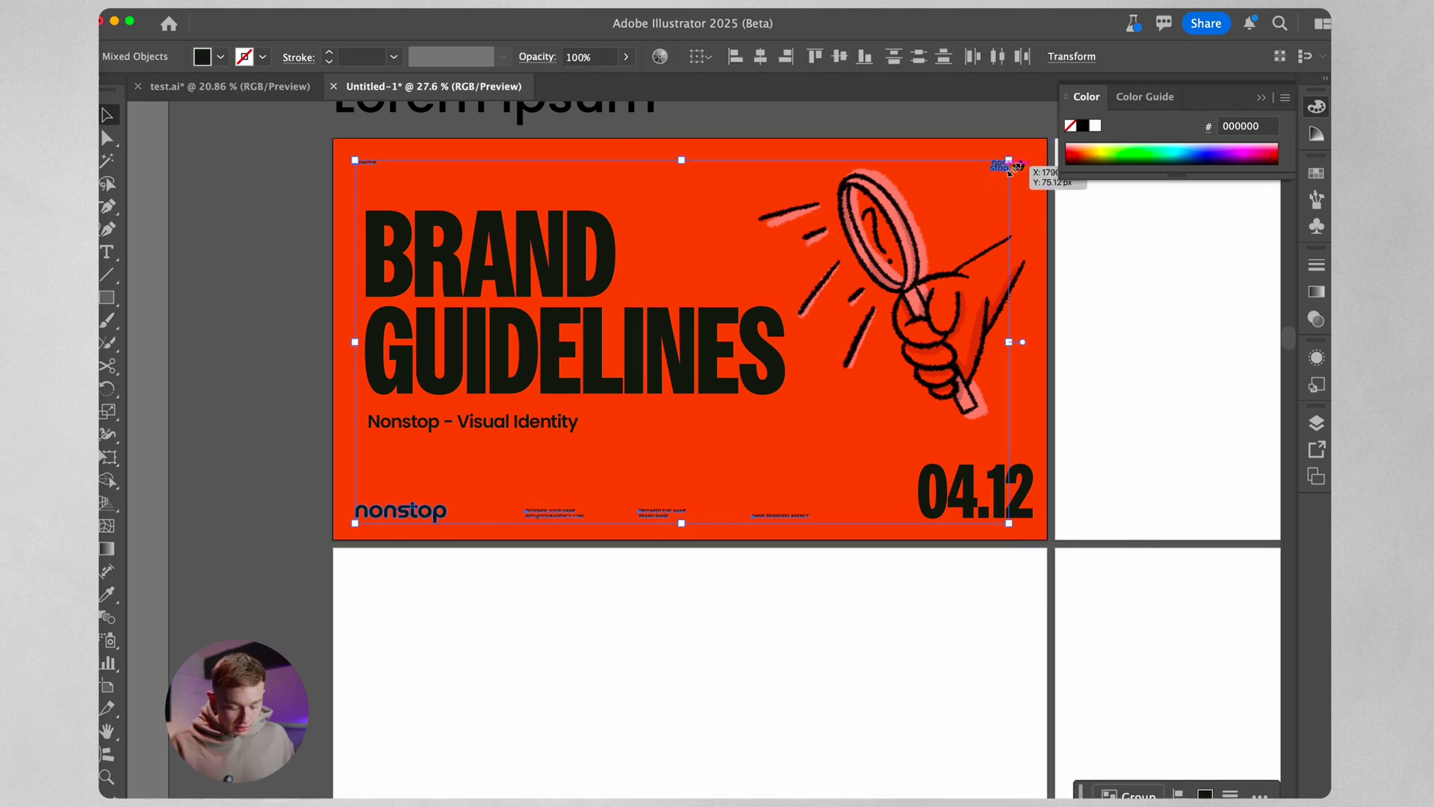
{"action": "scroll", "coordinate": [1020, 167], "scroll_direction": "right", "scroll_amount": 5}
{"action": "key", "text": "ctrl+c"}
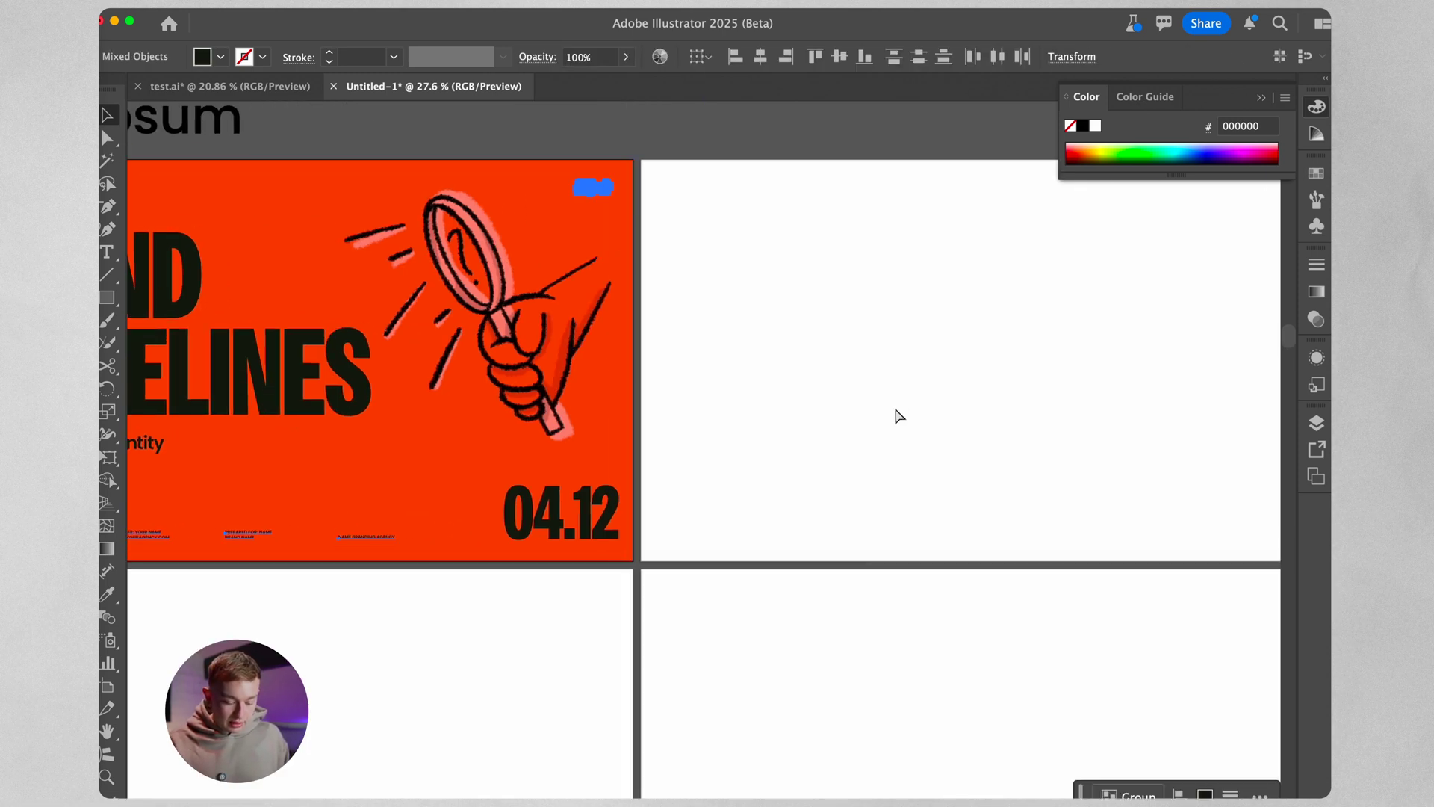
Step: Paste the copied header and footer elements in place on the second artboard of the first row
{"action": "left_click", "coordinate": [894, 407]}
{"action": "scroll", "coordinate": [894, 408], "scroll_direction": "right", "scroll_amount": 4}
{"action": "key", "text": "ctrl+shift+v"}
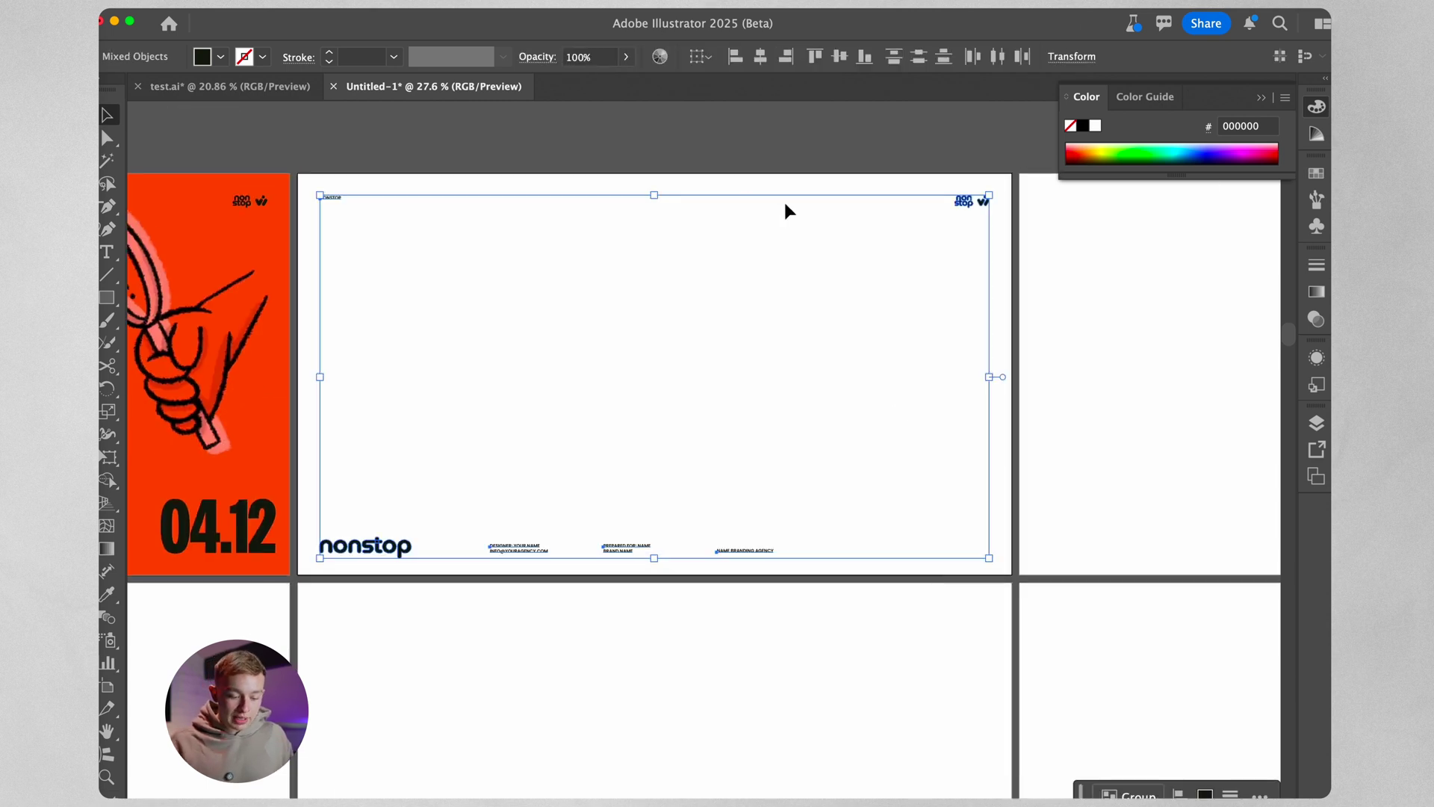
{"action": "left_click", "coordinate": [724, 175]}
{"action": "scroll", "coordinate": [605, 236], "scroll_direction": "down", "scroll_amount": 2}
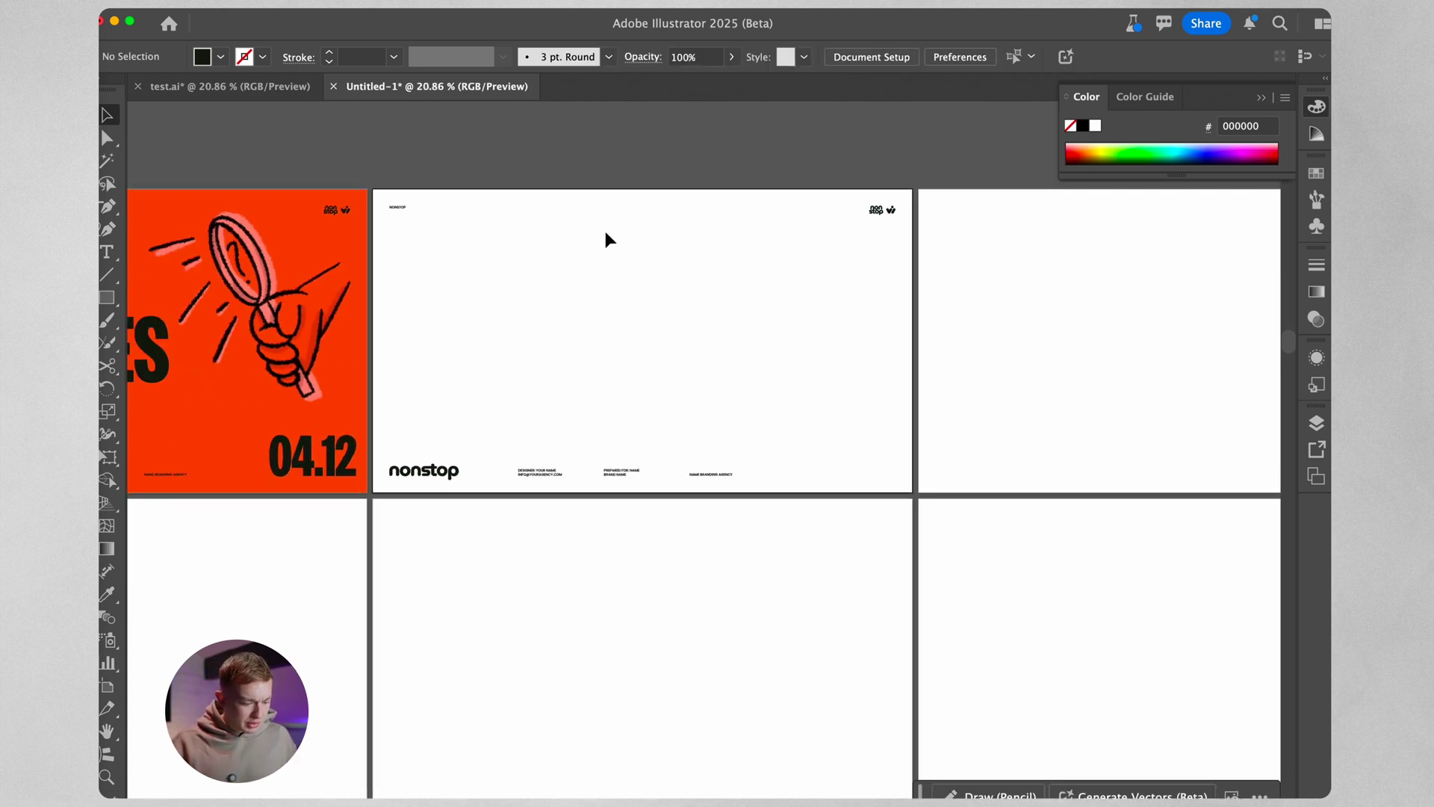
Step: Paste the copied header and footer elements onto all artboards
{"action": "left_click", "coordinate": [272, 6]}
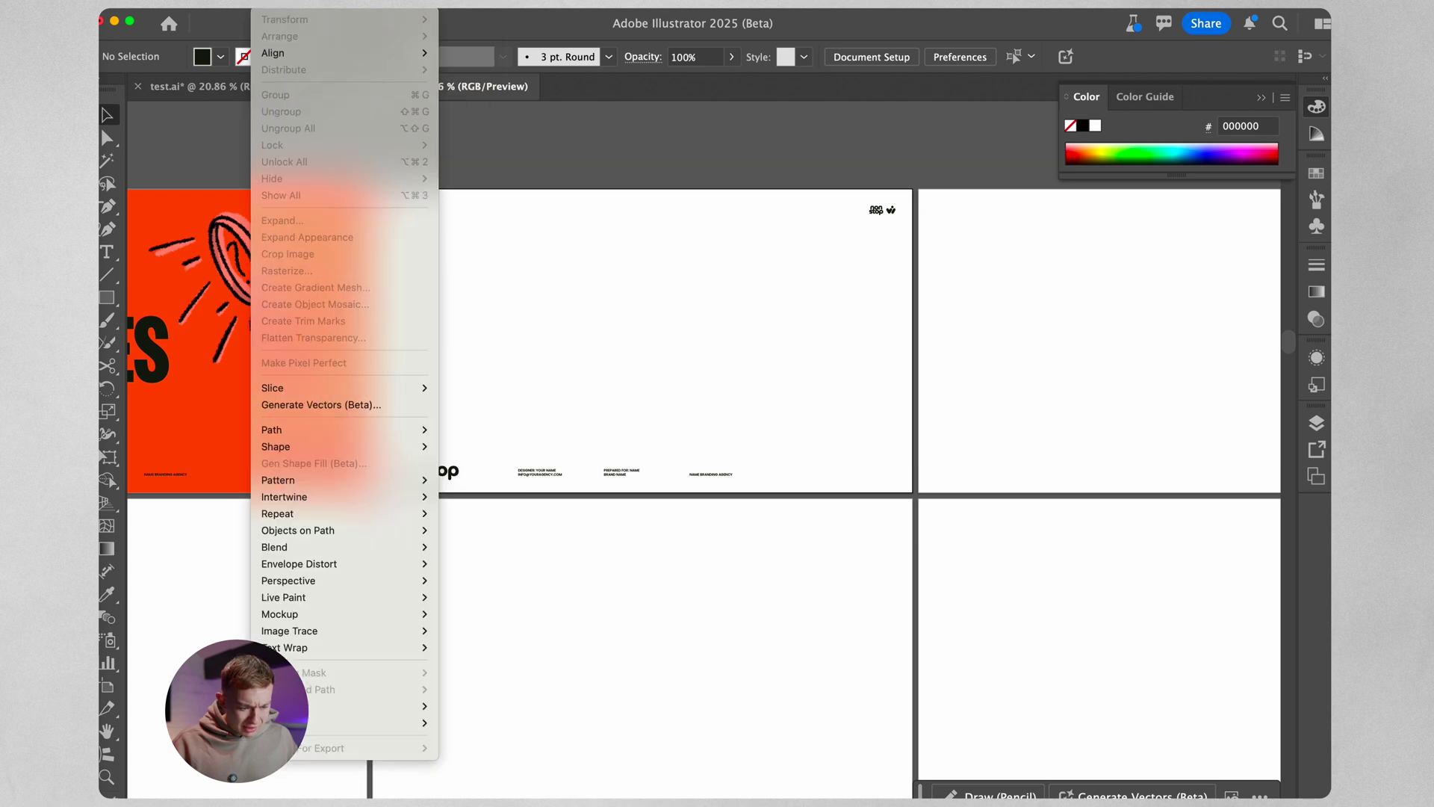
{"action": "mouse_move", "coordinate": [233, 6]}
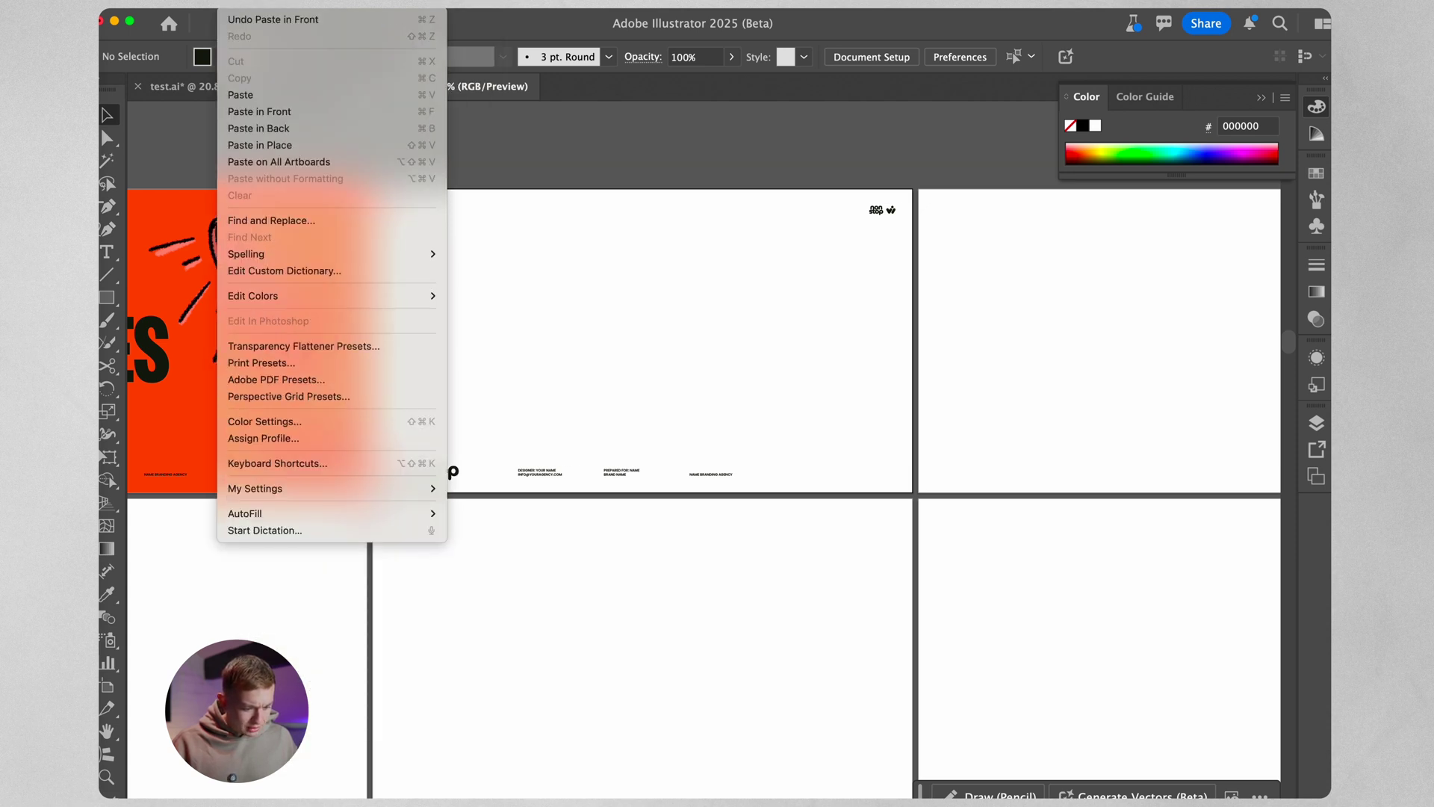
{"action": "left_click", "coordinate": [303, 162]}
{"action": "scroll", "coordinate": [679, 272], "scroll_direction": "down", "scroll_amount": 3}
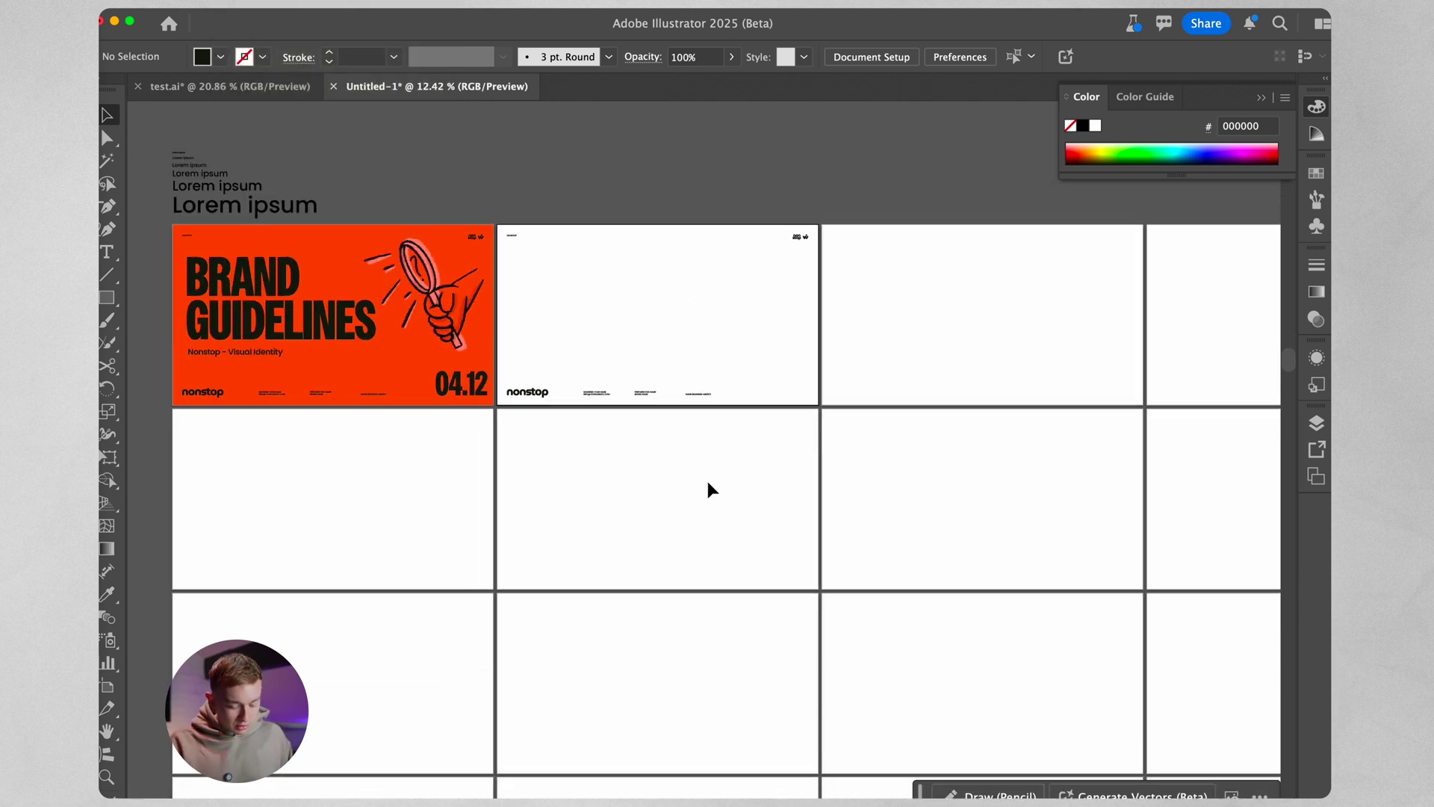
{"action": "scroll", "coordinate": [708, 484], "scroll_direction": "down", "scroll_amount": 5}
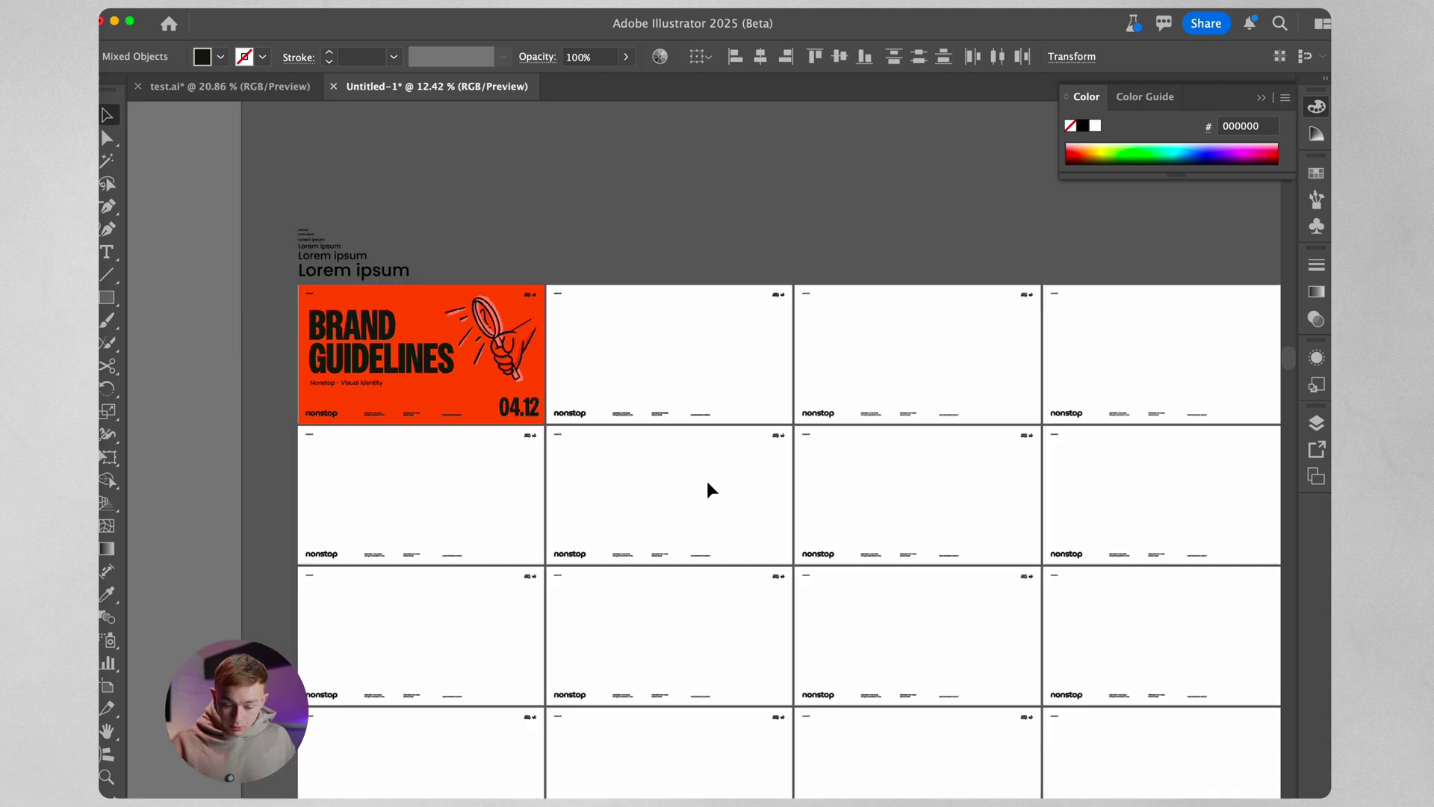
{"action": "scroll", "coordinate": [1164, 594], "scroll_direction": "up", "scroll_amount": 3}
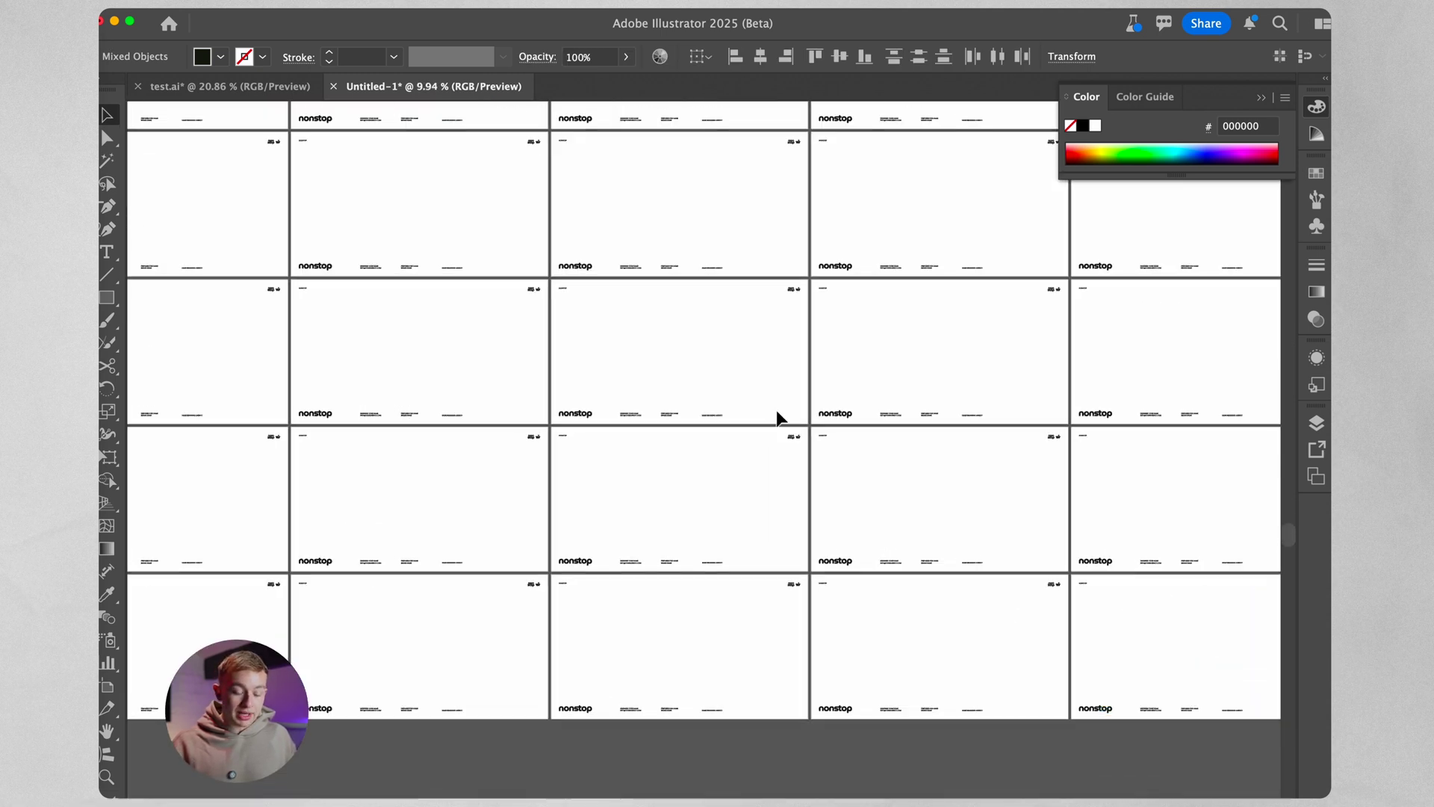
Step: Add a CONTENTS heading and a three-column list of ten numbered sections with page numbers to the second artboard
{"action": "scroll", "coordinate": [777, 410], "scroll_direction": "up", "scroll_amount": 4}
{"action": "scroll", "coordinate": [641, 475], "scroll_direction": "up", "scroll_amount": 5}
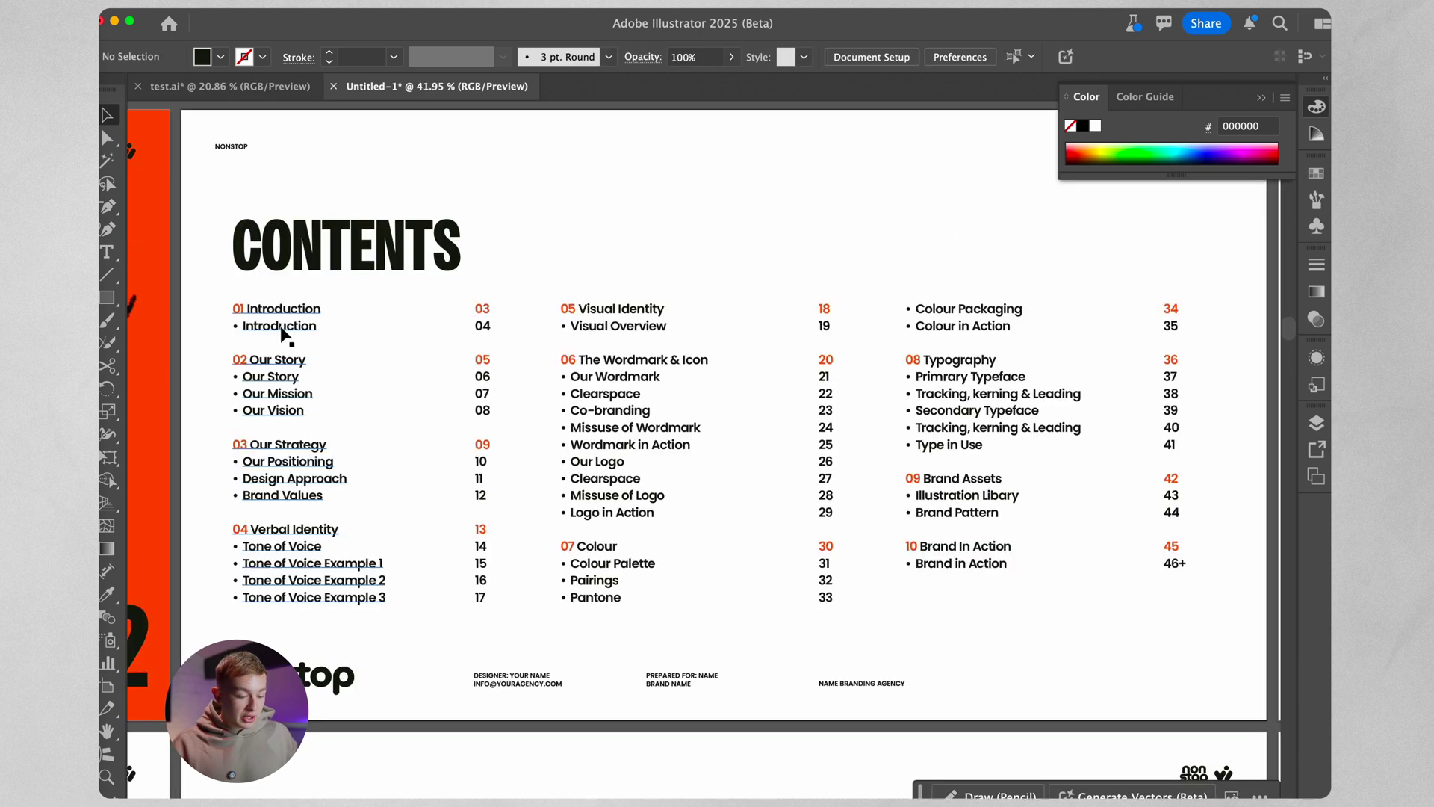
{"action": "left_click", "coordinate": [284, 329]}
{"action": "left_click", "coordinate": [560, 246]}
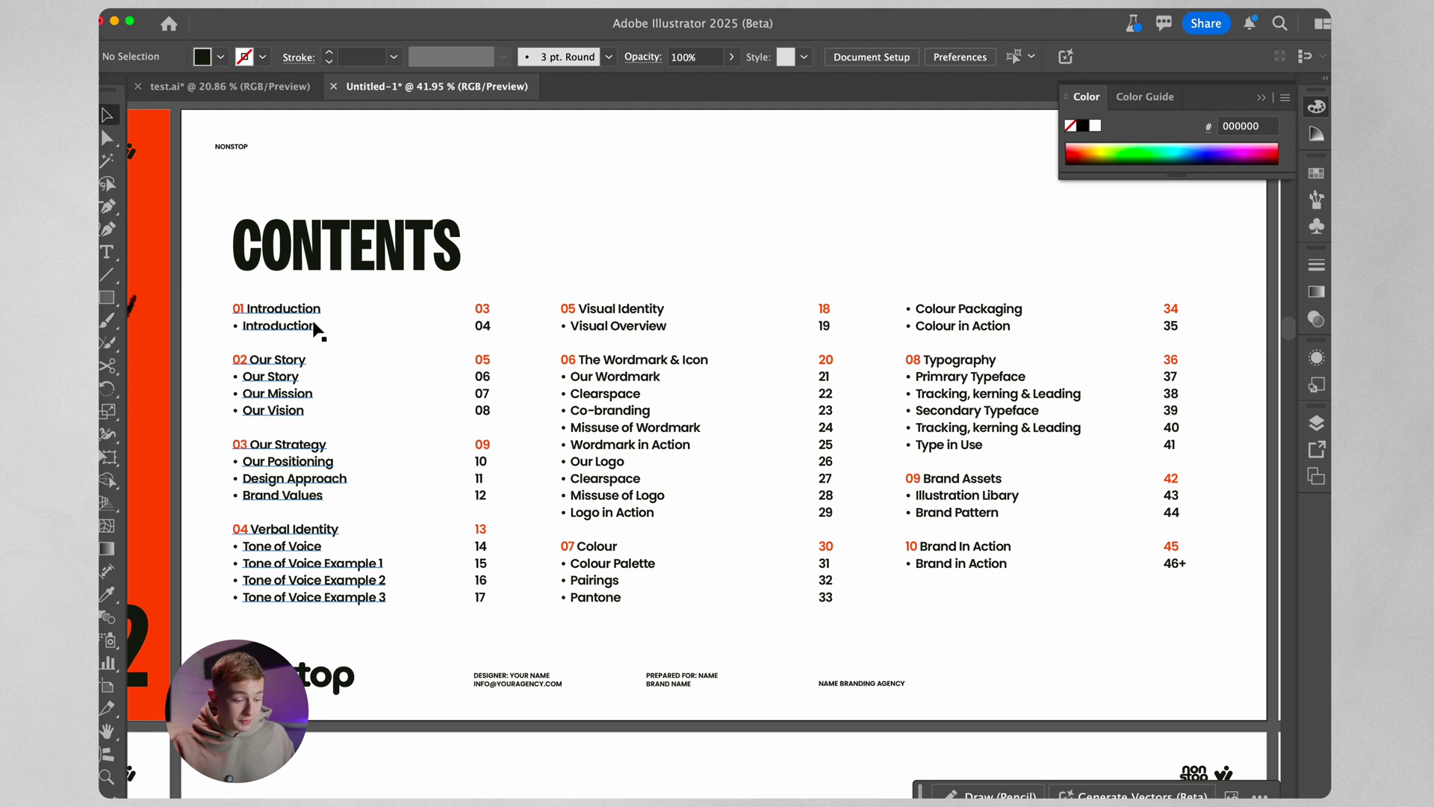
Step: Review the first contents column, covering Introduction, Our Story, Our Strategy and Verbal Identity
{"action": "scroll", "coordinate": [318, 329], "scroll_direction": "down", "scroll_amount": 2}
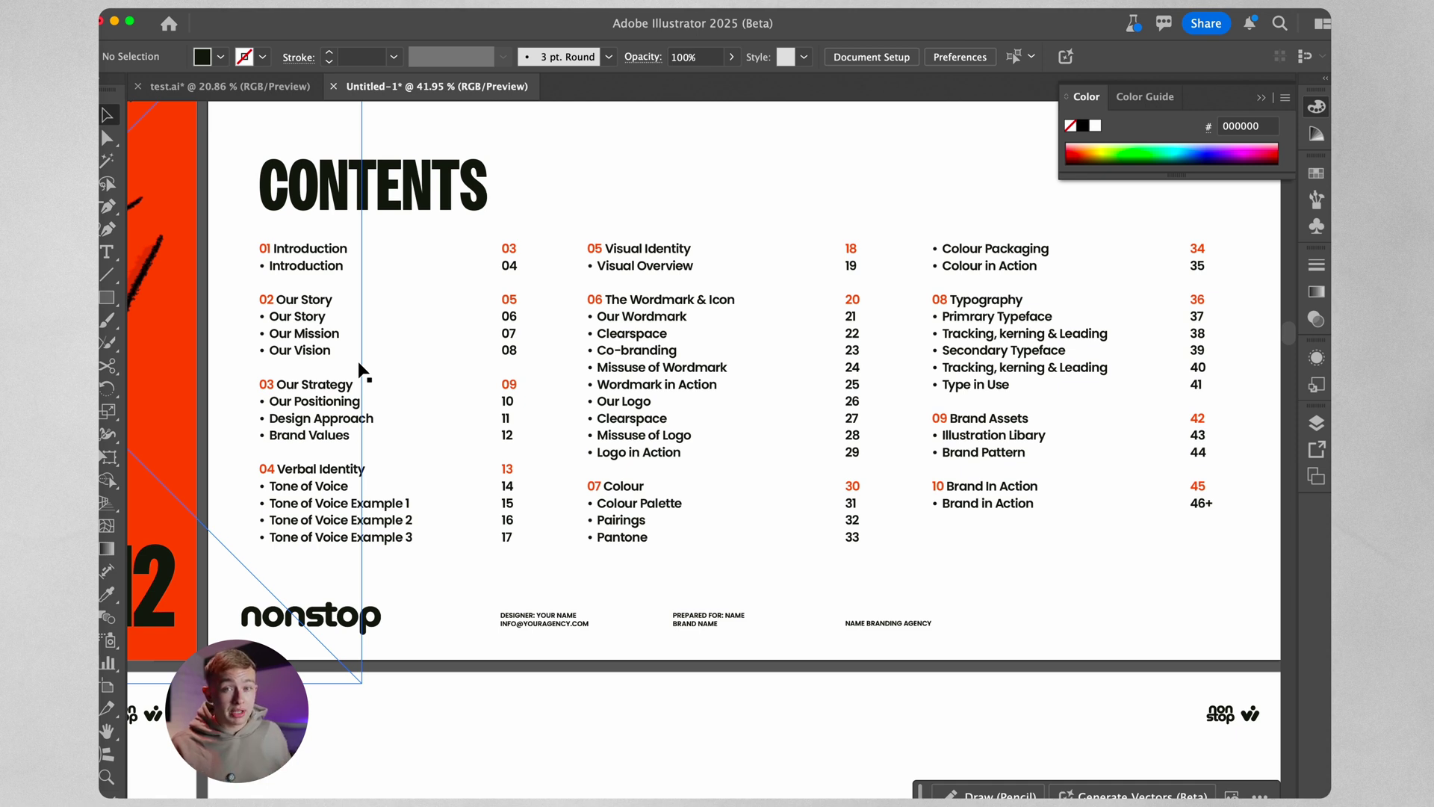
{"action": "left_click", "coordinate": [351, 401]}
{"action": "left_click", "coordinate": [417, 625]}
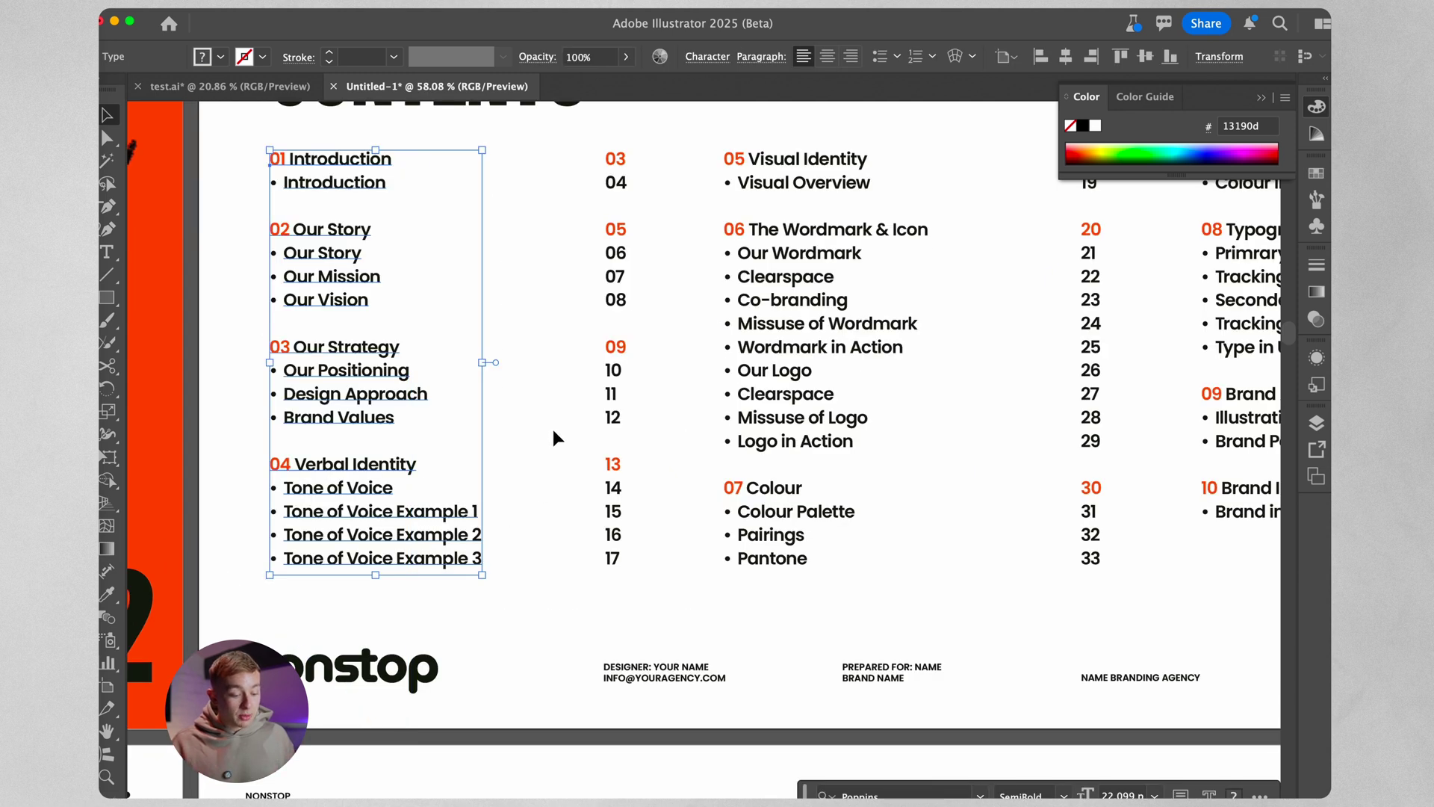
{"action": "left_click", "coordinate": [553, 429]}
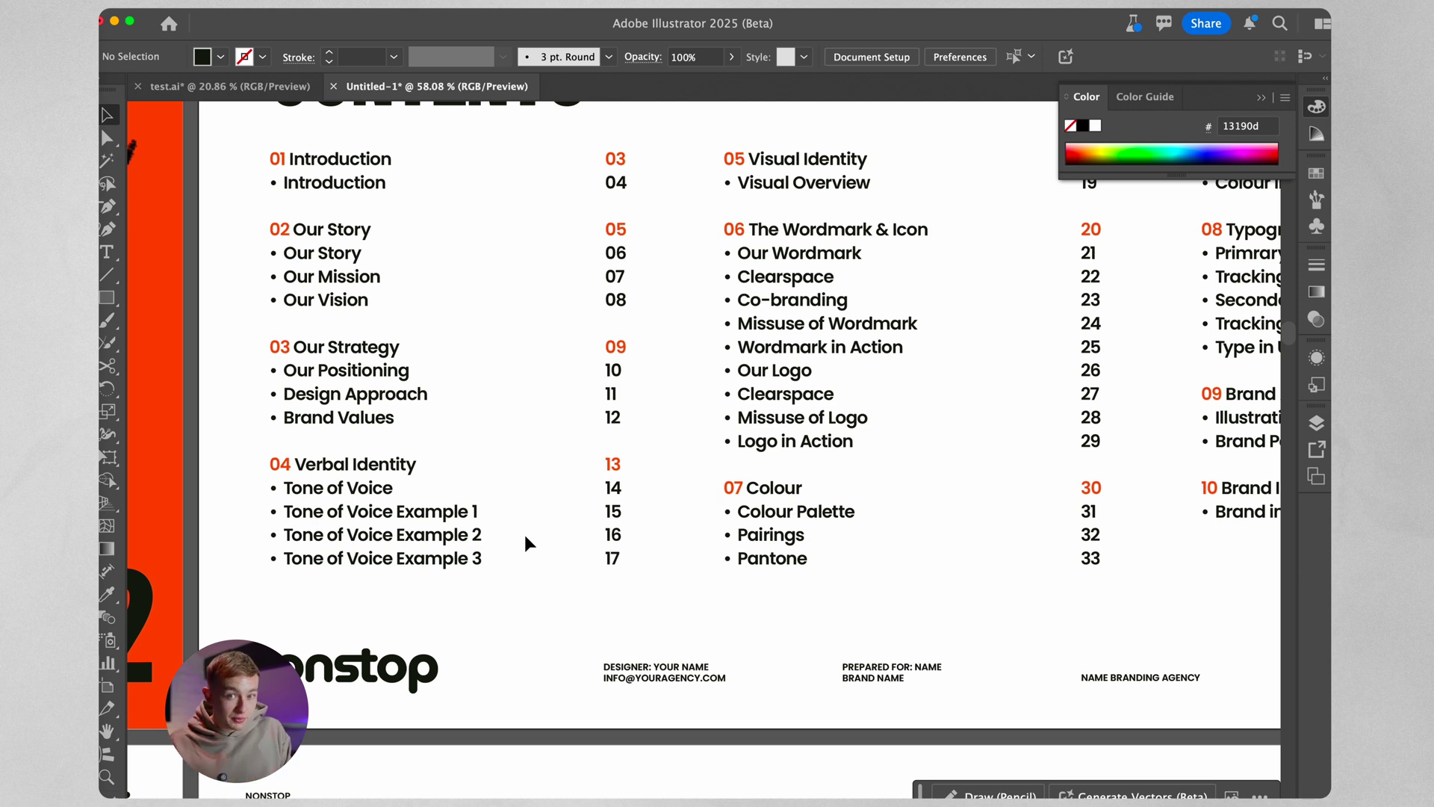
{"action": "scroll", "coordinate": [525, 535], "scroll_direction": "down", "scroll_amount": 1}
{"action": "scroll", "coordinate": [522, 282], "scroll_direction": "right", "scroll_amount": 4}
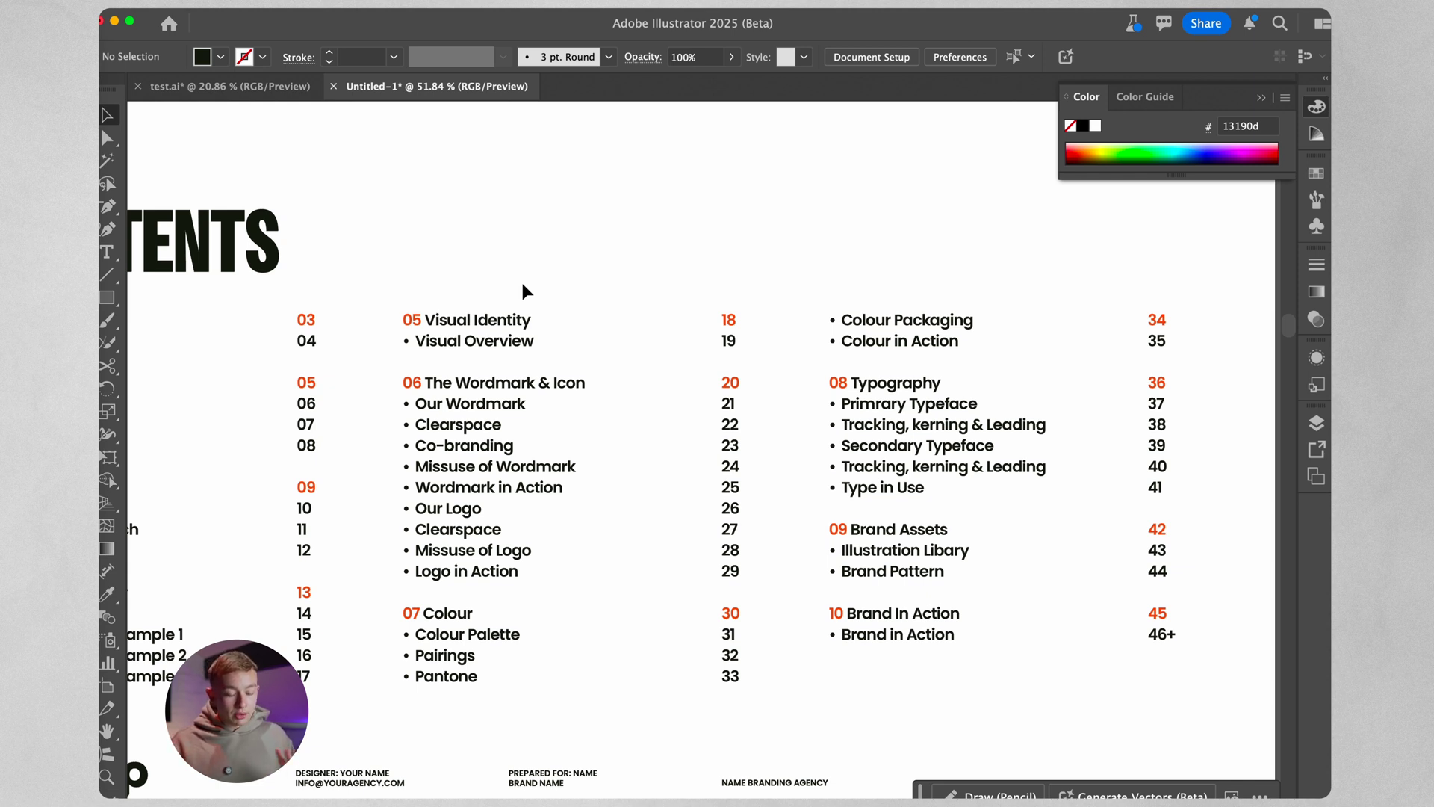
Step: Review the other two contents columns, from Visual Identity and The Wordmark & Icon through Typography, Brand Assets and Brand In Action
{"action": "scroll", "coordinate": [523, 285], "scroll_direction": "down", "scroll_amount": 2}
{"action": "scroll", "coordinate": [523, 285], "scroll_direction": "right", "scroll_amount": 1}
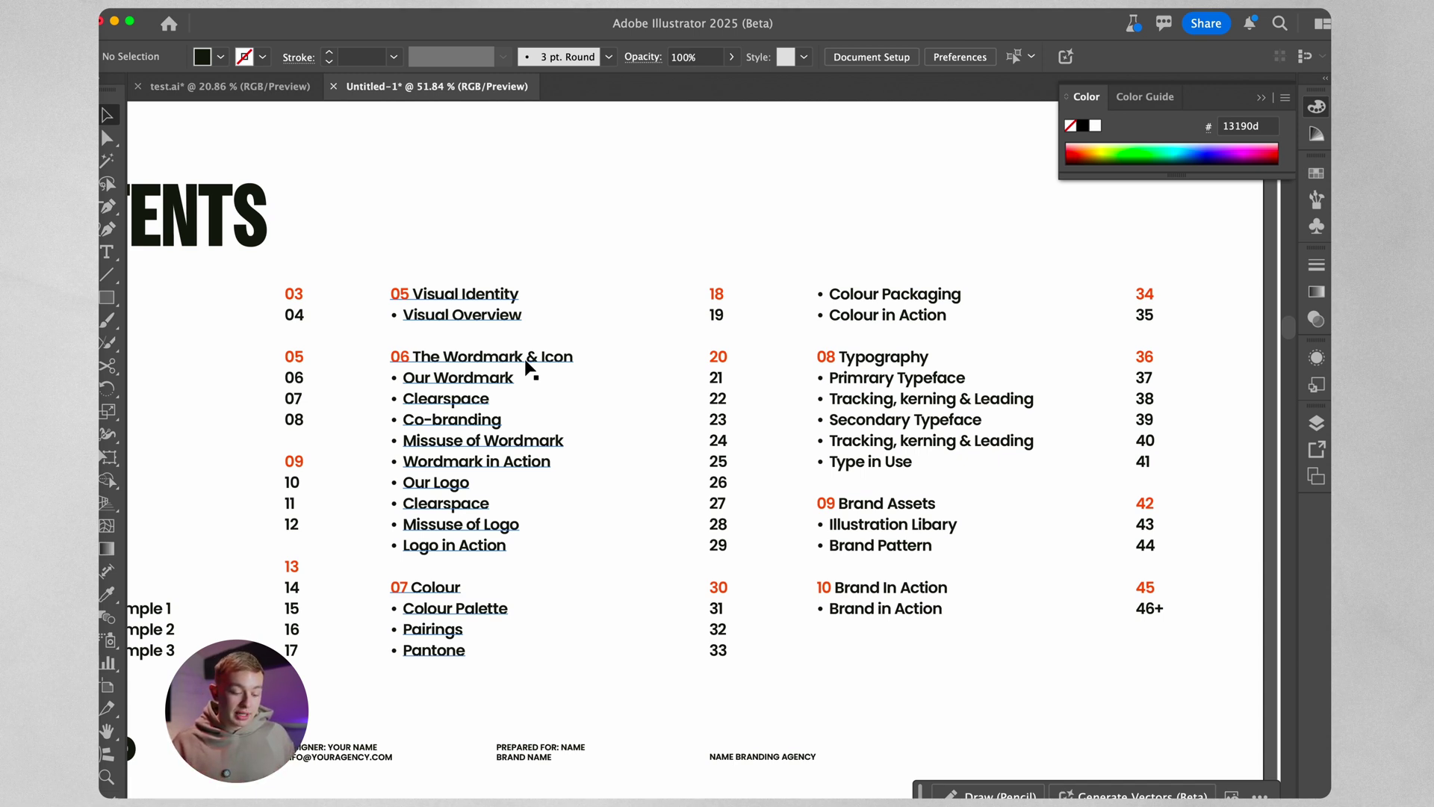
{"action": "scroll", "coordinate": [527, 364], "scroll_direction": "down", "scroll_amount": 3}
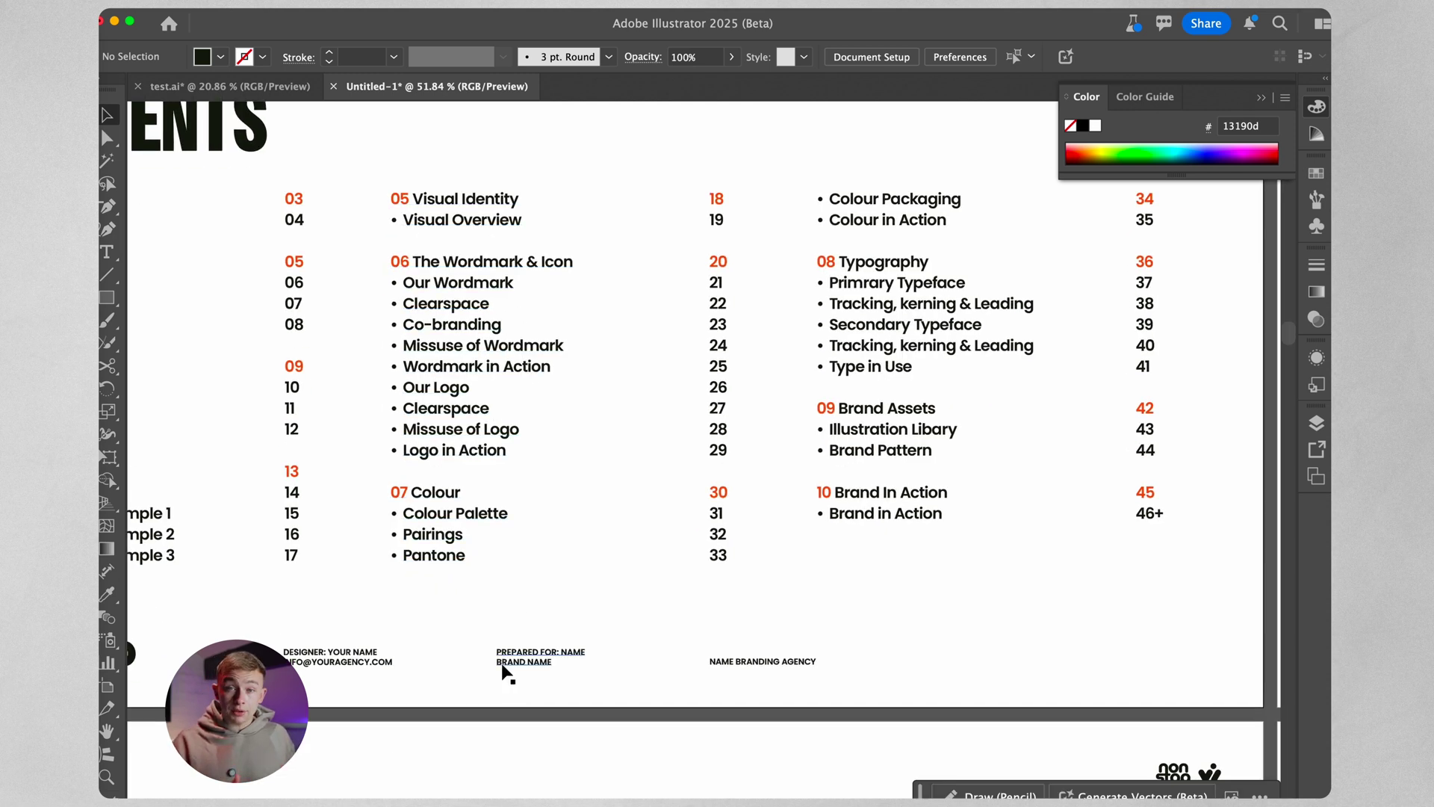
{"action": "scroll", "coordinate": [503, 667], "scroll_direction": "right", "scroll_amount": 3}
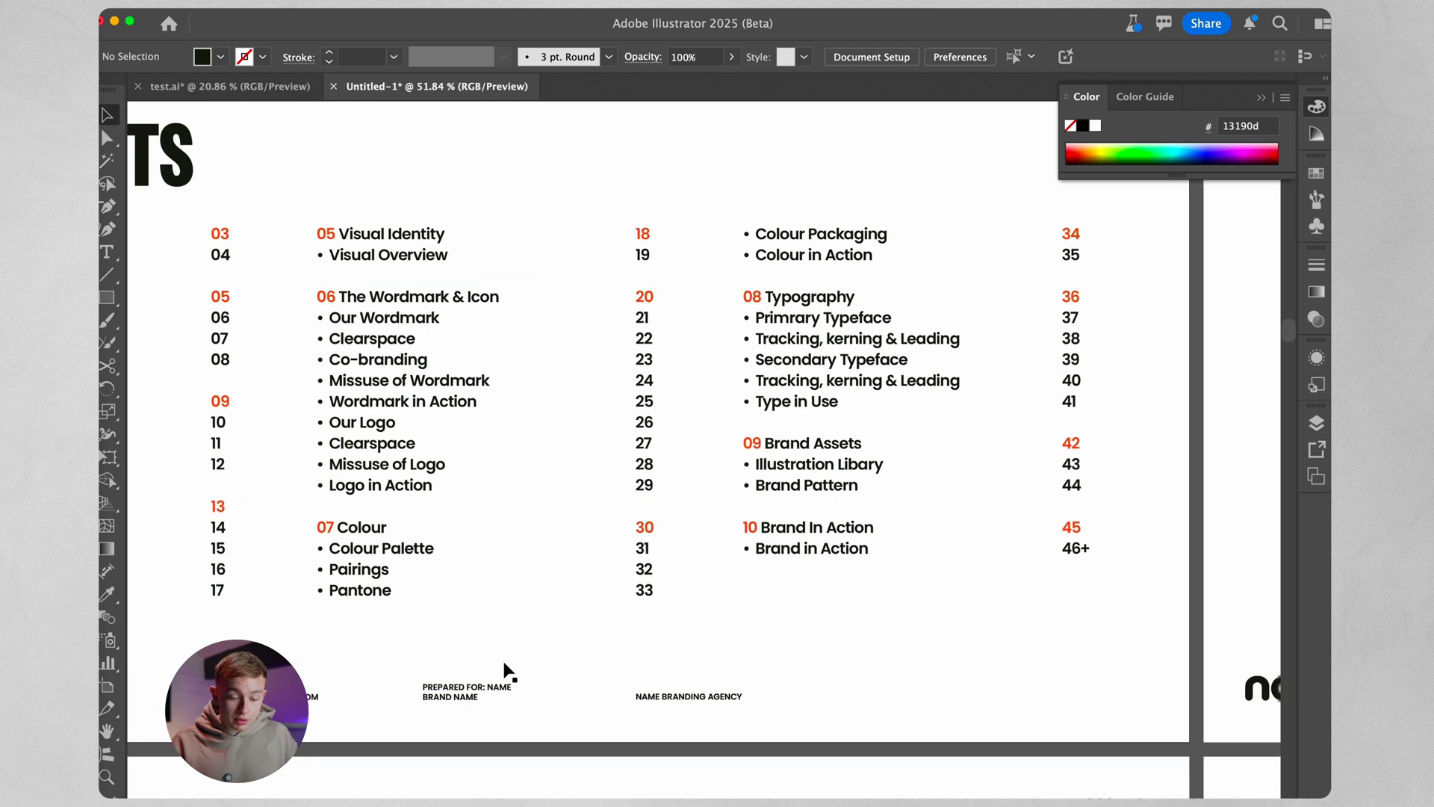
{"action": "scroll", "coordinate": [506, 669], "scroll_direction": "down", "scroll_amount": 1}
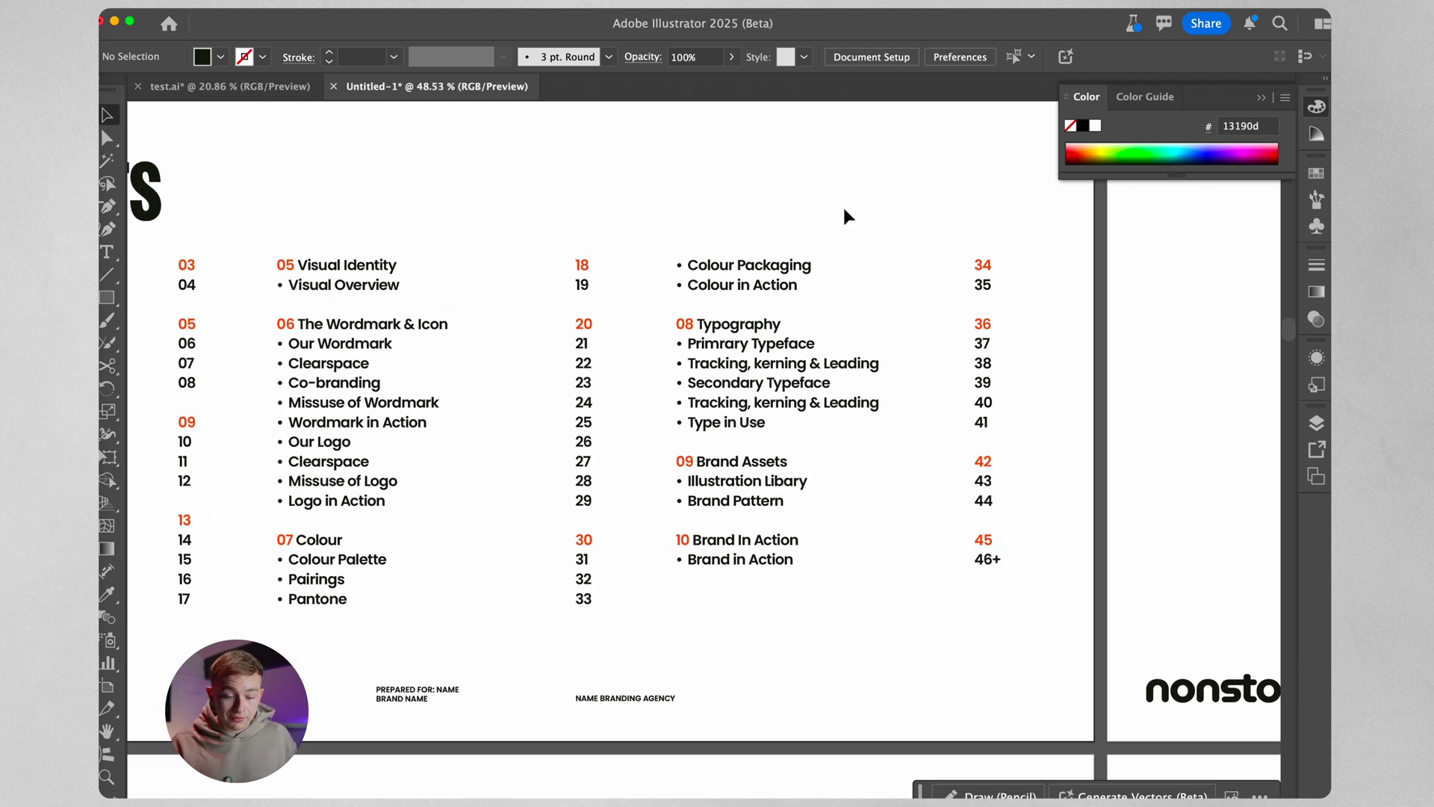
{"action": "scroll", "coordinate": [844, 210], "scroll_direction": "right", "scroll_amount": 4}
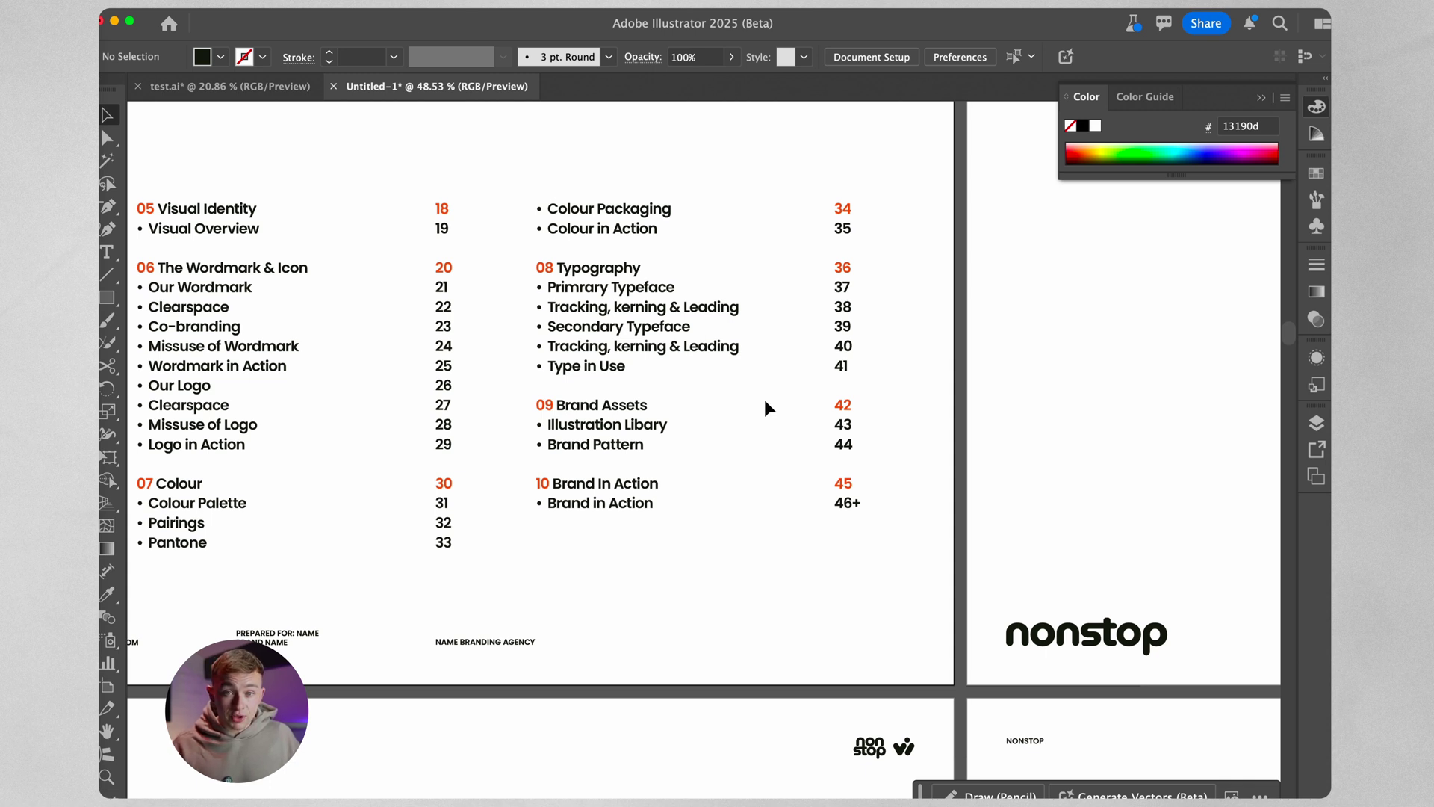
{"action": "scroll", "coordinate": [764, 400], "scroll_direction": "down", "scroll_amount": 3}
{"action": "scroll", "coordinate": [764, 400], "scroll_direction": "up", "scroll_amount": 2}
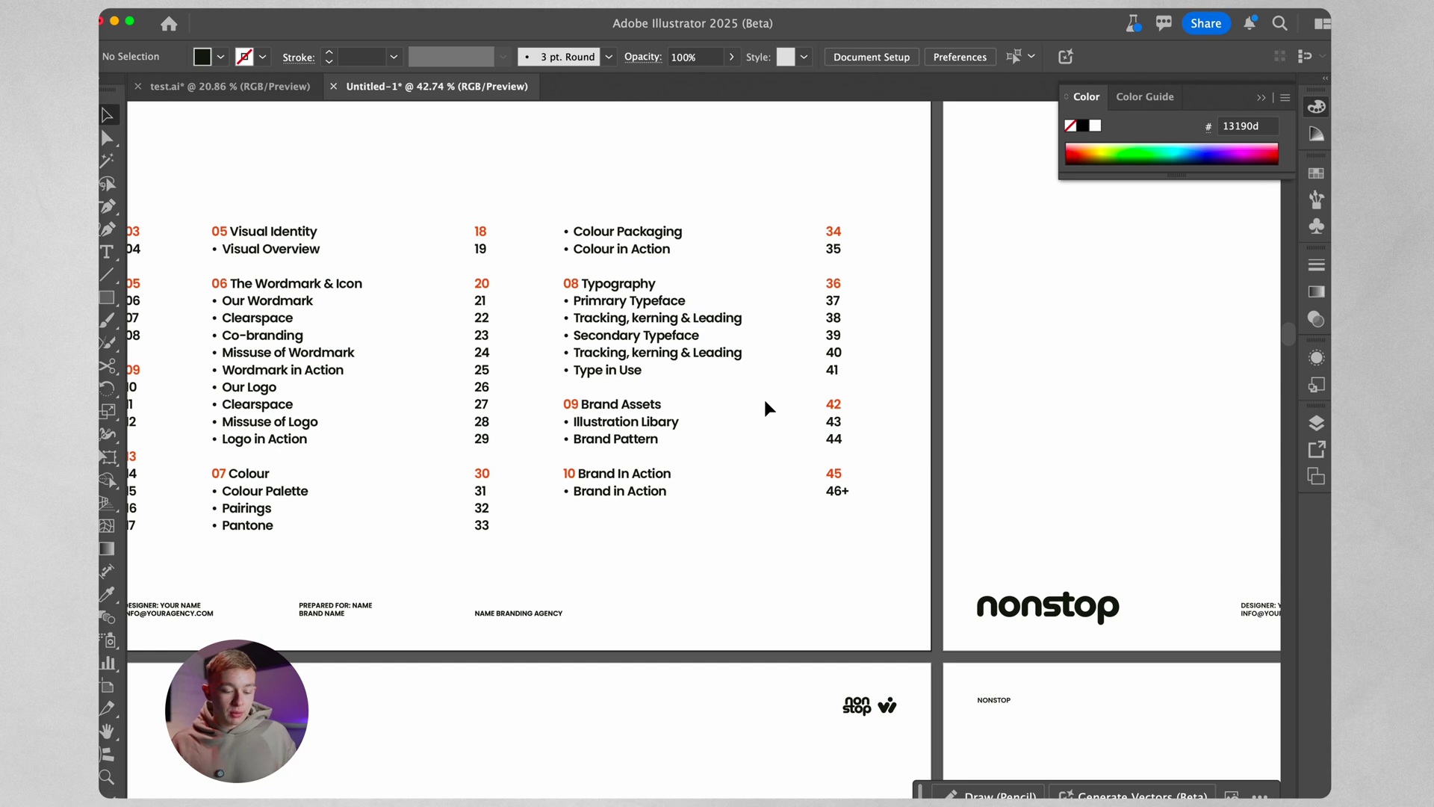
{"action": "scroll", "coordinate": [582, 333], "scroll_direction": "down", "scroll_amount": 2}
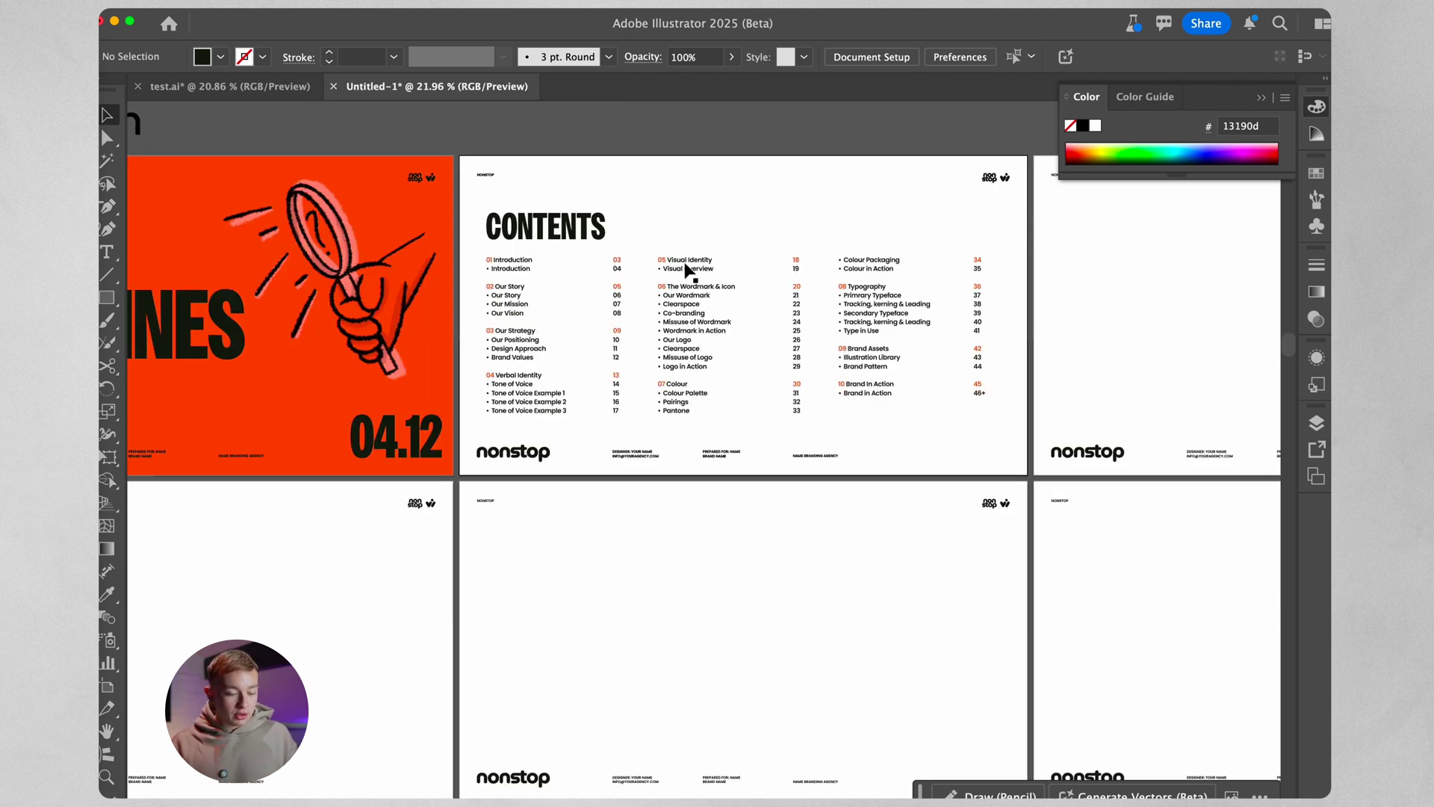
{"action": "scroll", "coordinate": [683, 265], "scroll_direction": "up", "scroll_amount": 5}
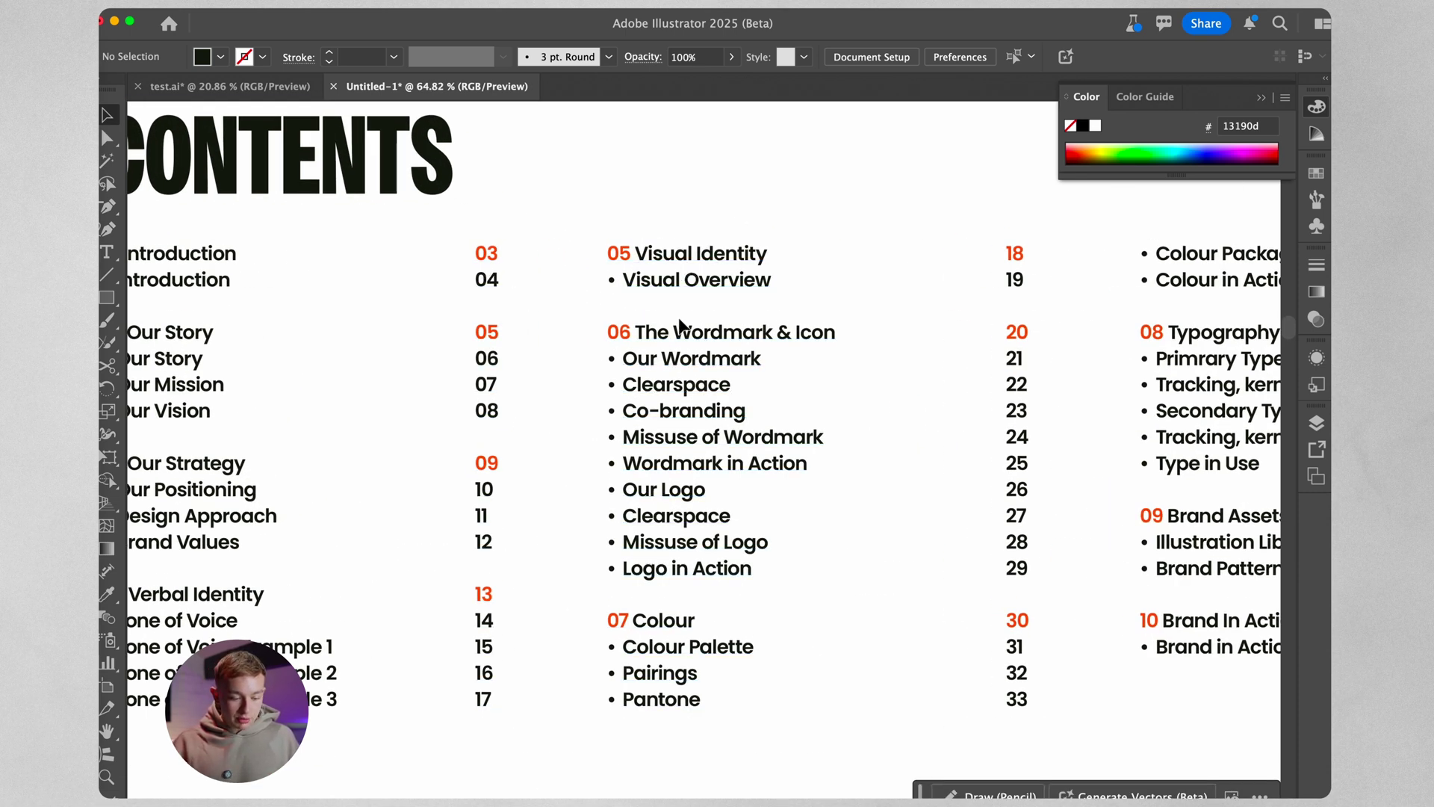
Step: Look over the cover, the contents page and the full grid of empty artboards in the new document
{"action": "scroll", "coordinate": [675, 322], "scroll_direction": "down", "scroll_amount": 5}
{"action": "scroll", "coordinate": [679, 316], "scroll_direction": "down", "scroll_amount": 2}
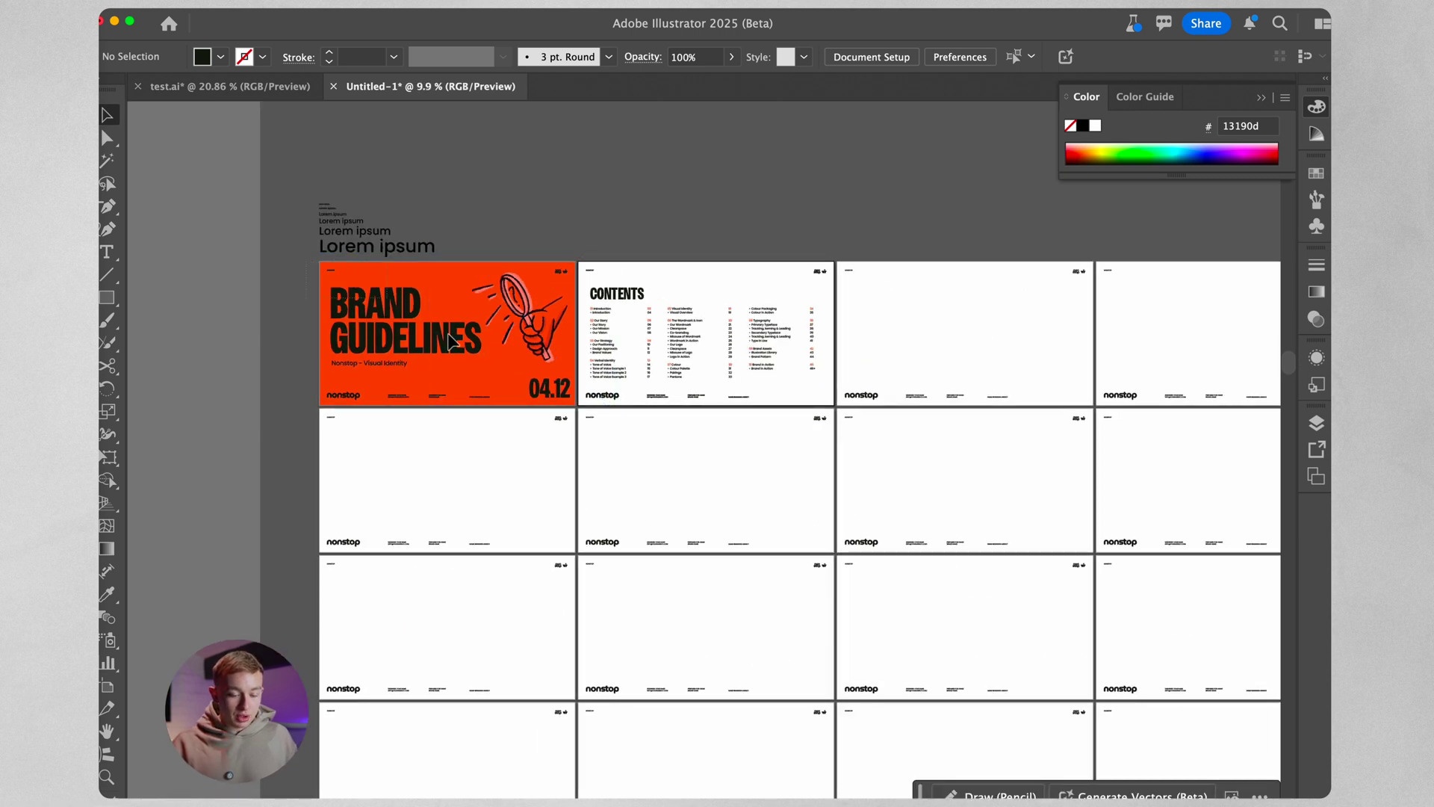
{"action": "left_click_drag", "start_coordinate": [569, 395], "coordinate": [571, 397]}
{"action": "left_click", "coordinate": [998, 293]}
{"action": "scroll", "coordinate": [776, 268], "scroll_direction": "up", "scroll_amount": 4}
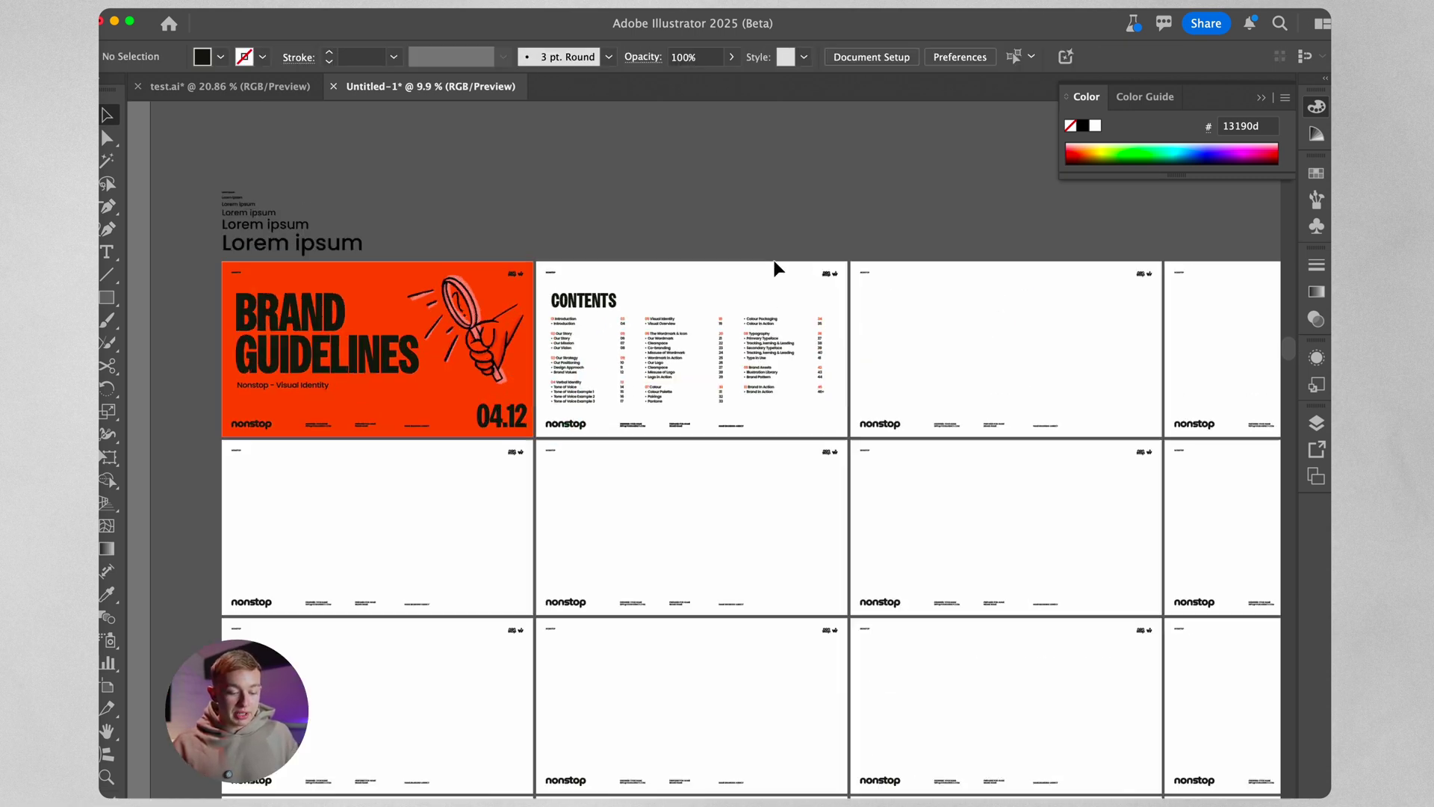
{"action": "scroll", "coordinate": [615, 411], "scroll_direction": "down", "scroll_amount": 3}
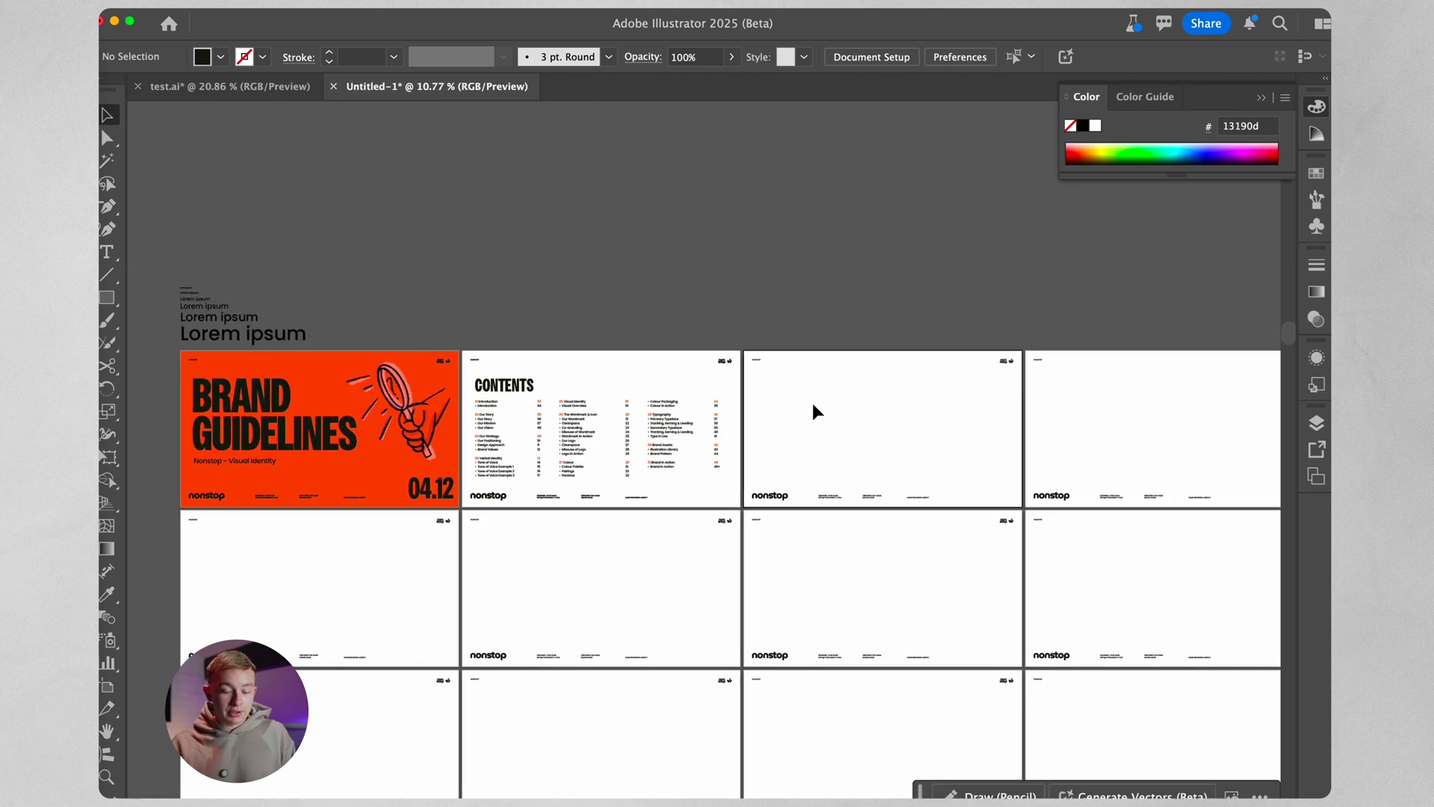
{"action": "scroll", "coordinate": [814, 410], "scroll_direction": "down", "scroll_amount": 3}
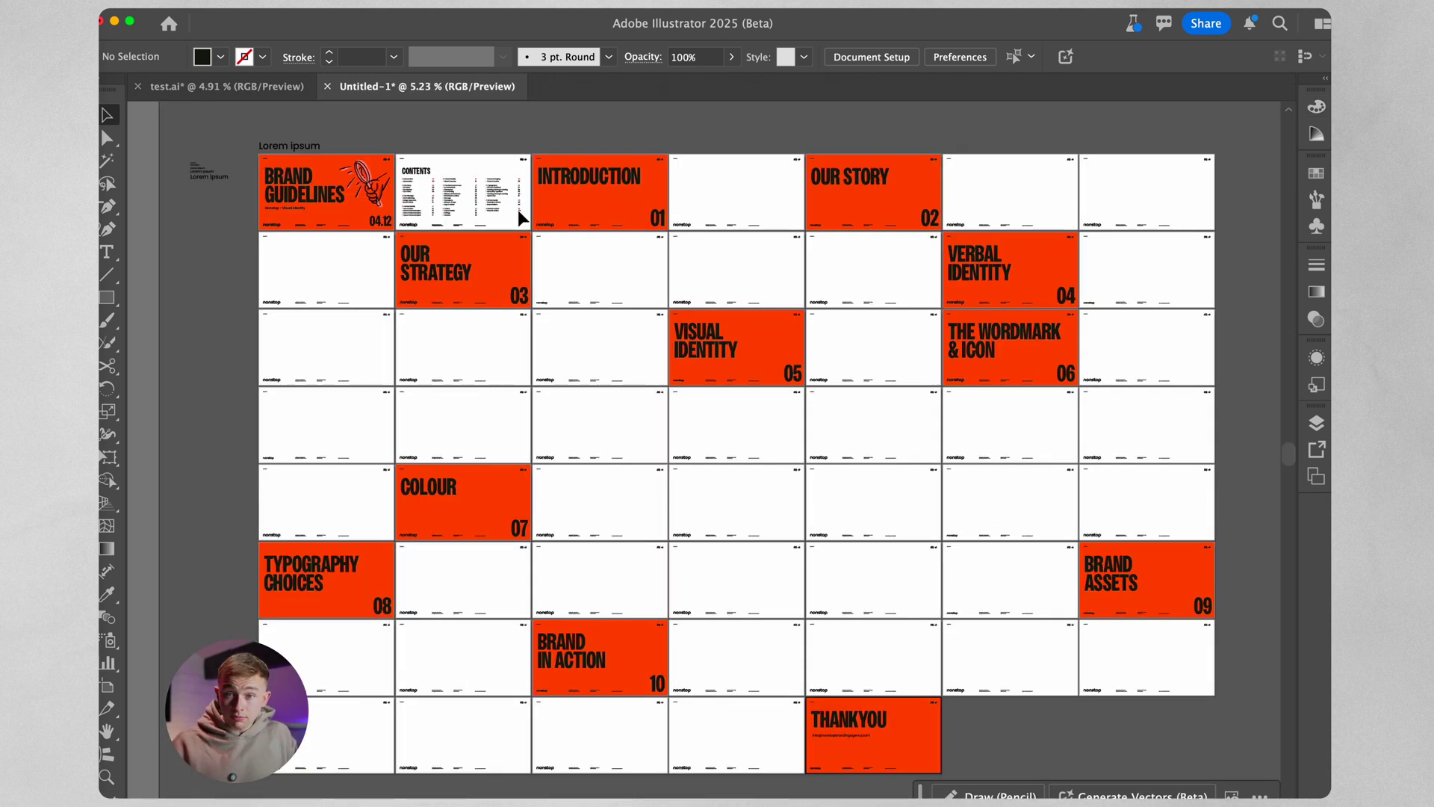
{"action": "scroll", "coordinate": [517, 209], "scroll_direction": "up", "scroll_amount": 2}
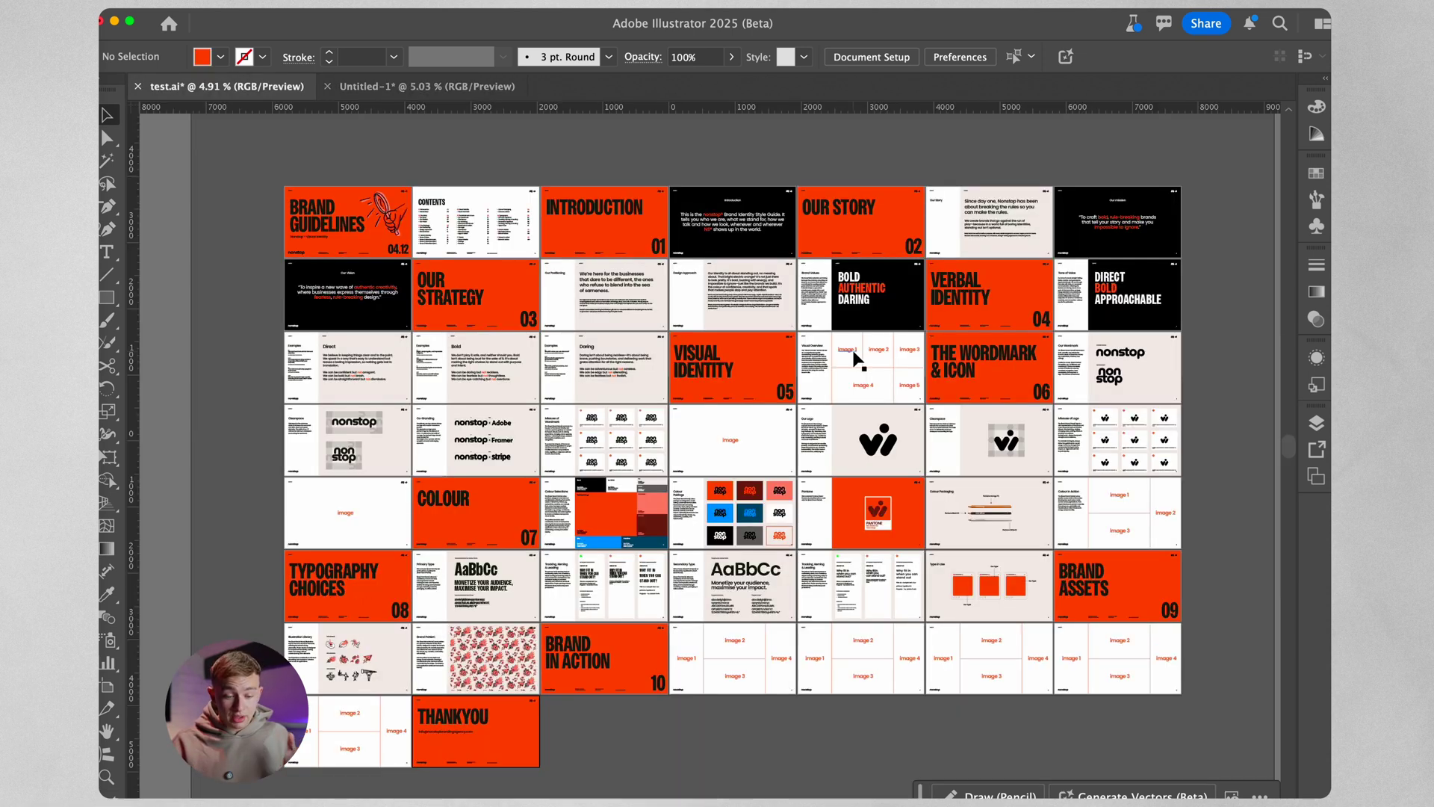
Step: Show Layer 2 with the Open Mouth example guidelines in test.ai in place of the Template layer
{"action": "scroll", "coordinate": [762, 208], "scroll_direction": "down", "scroll_amount": 2}
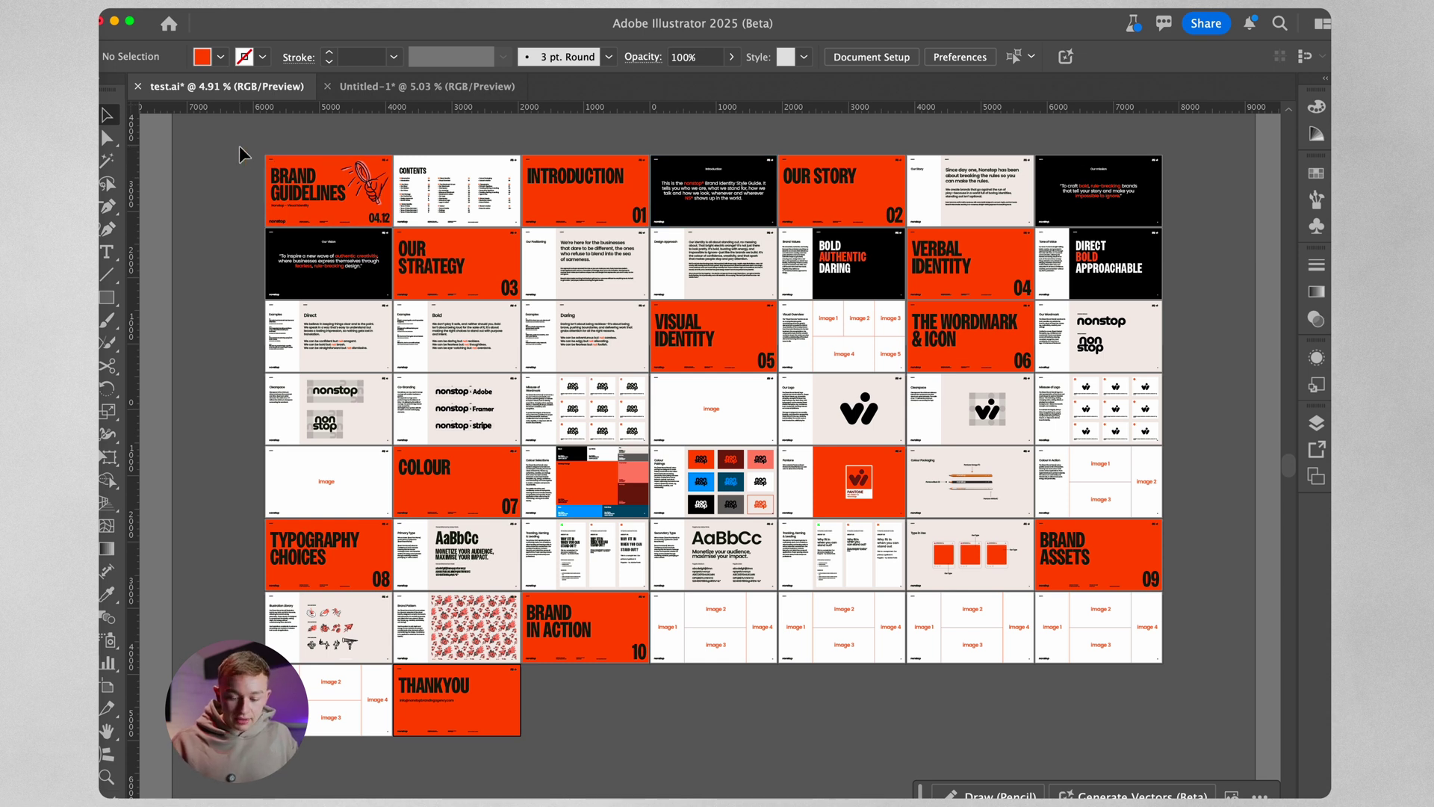
{"action": "key", "text": "super+a"}
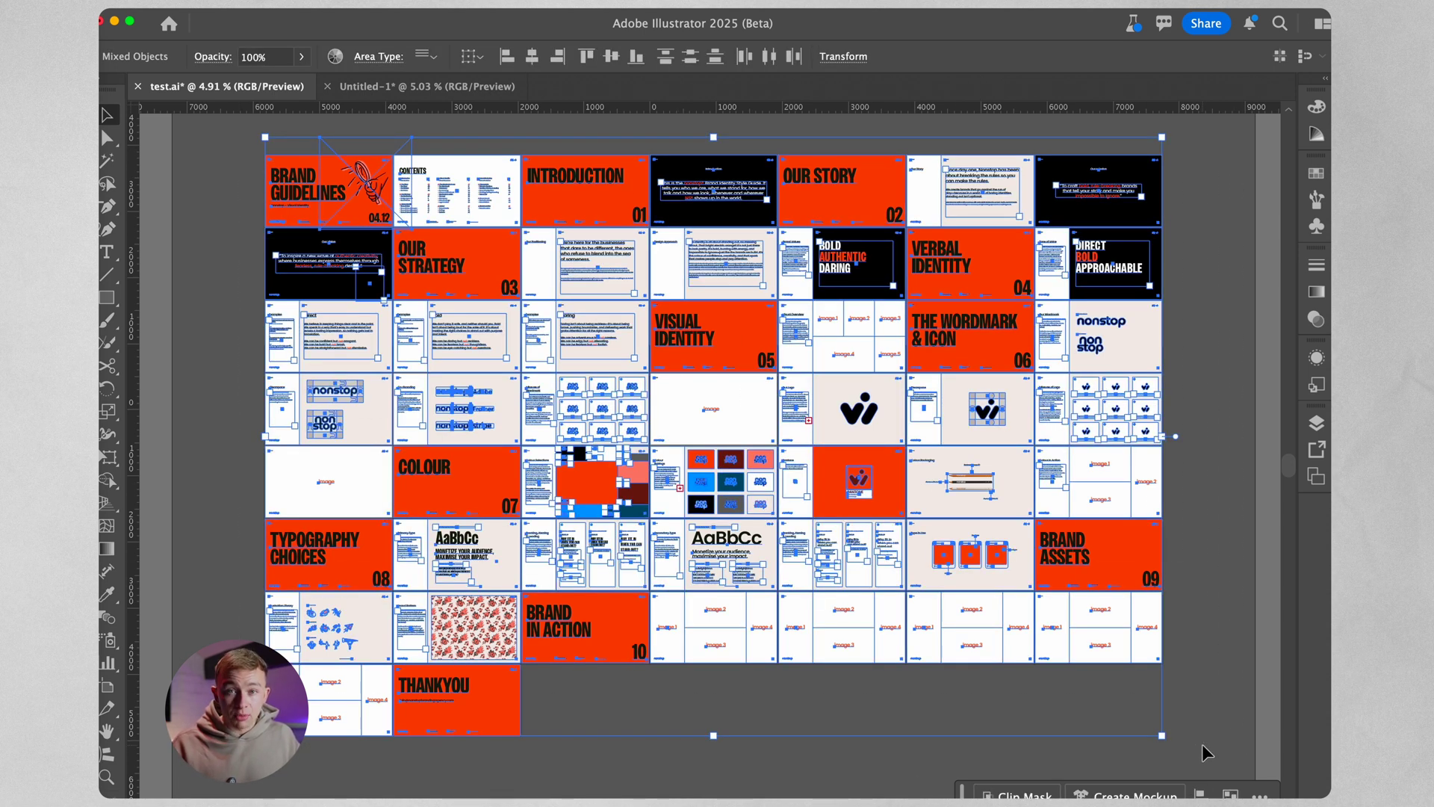
{"action": "left_click", "coordinate": [1202, 744]}
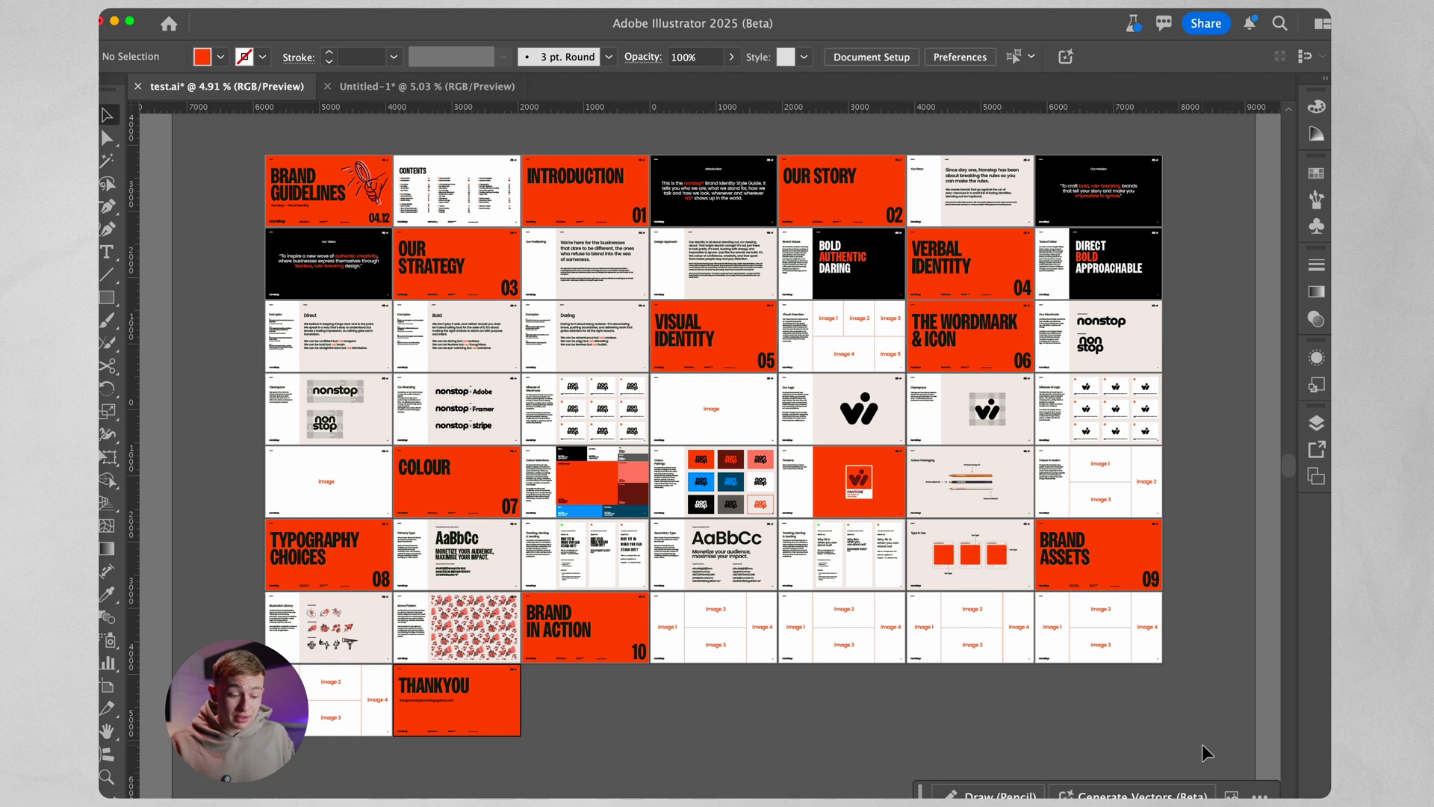
{"action": "left_click", "coordinate": [486, 5]}
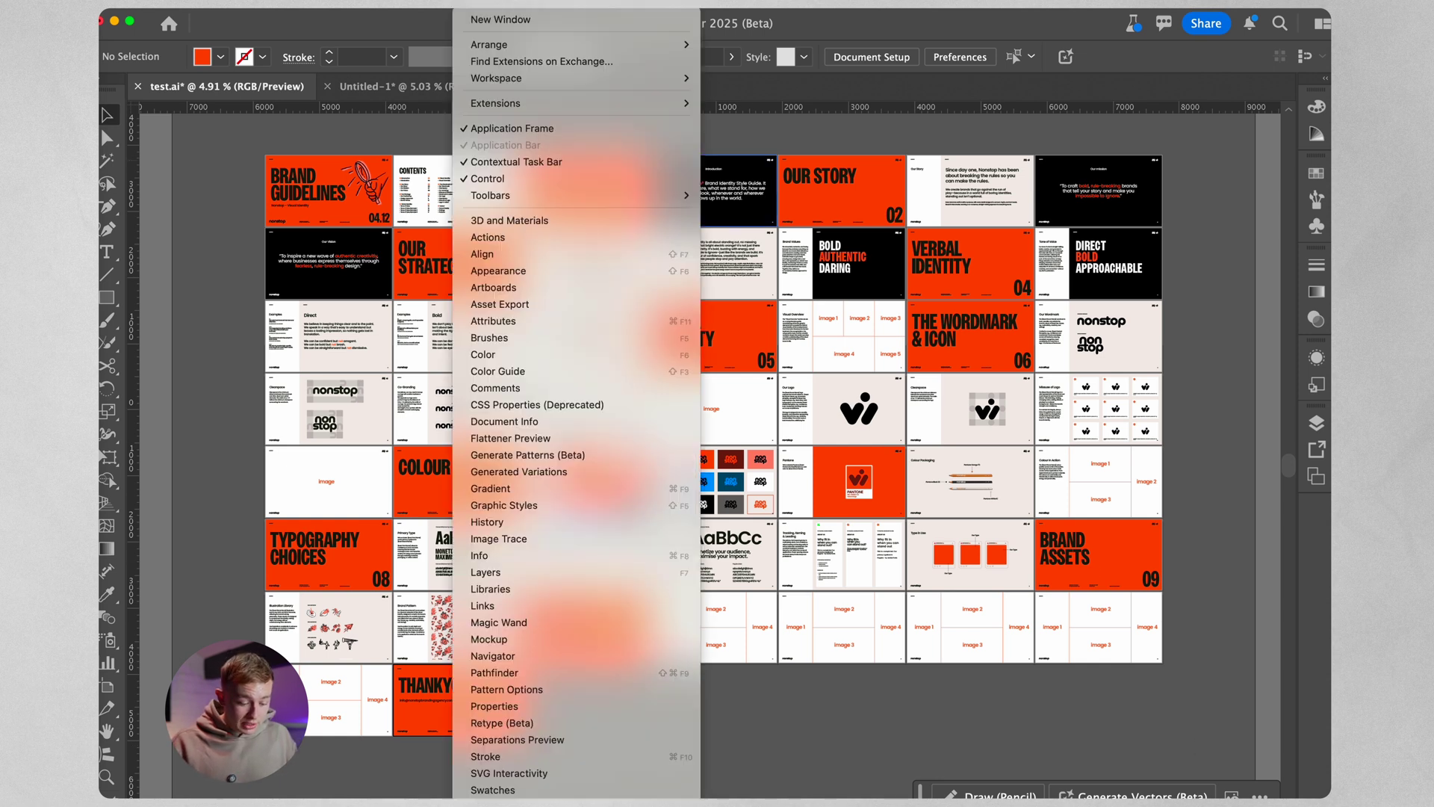
{"action": "left_click", "coordinate": [486, 572]}
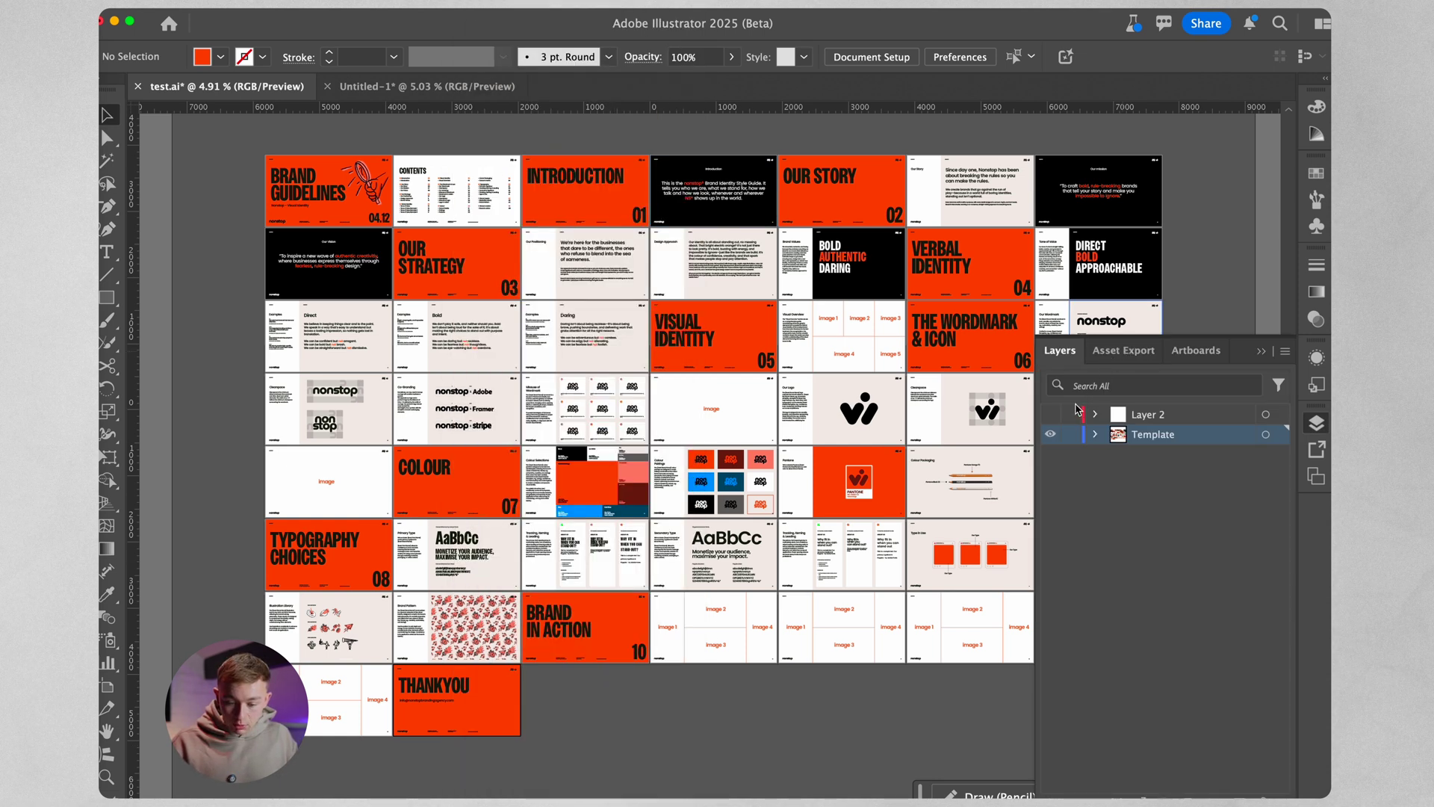
{"action": "scroll", "coordinate": [216, 460], "scroll_direction": "up", "scroll_amount": 2}
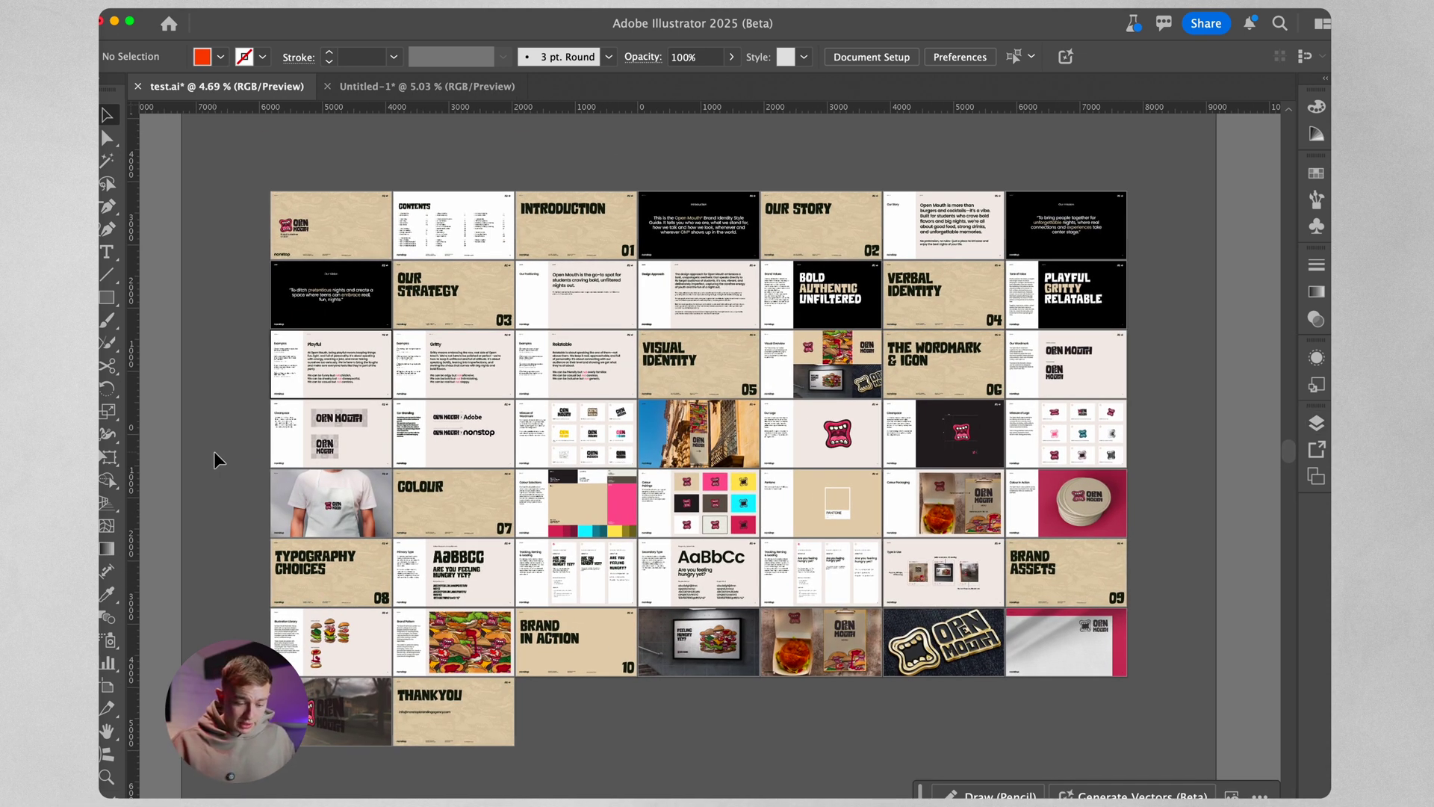
Step: Examine the Open Mouth pages, including Tracking, Kerning & Leading and Brand in Action, and return to the Untitled-1 document
{"action": "scroll", "coordinate": [515, 617], "scroll_direction": "up", "scroll_amount": 5}
{"action": "scroll", "coordinate": [746, 522], "scroll_direction": "right", "scroll_amount": 5}
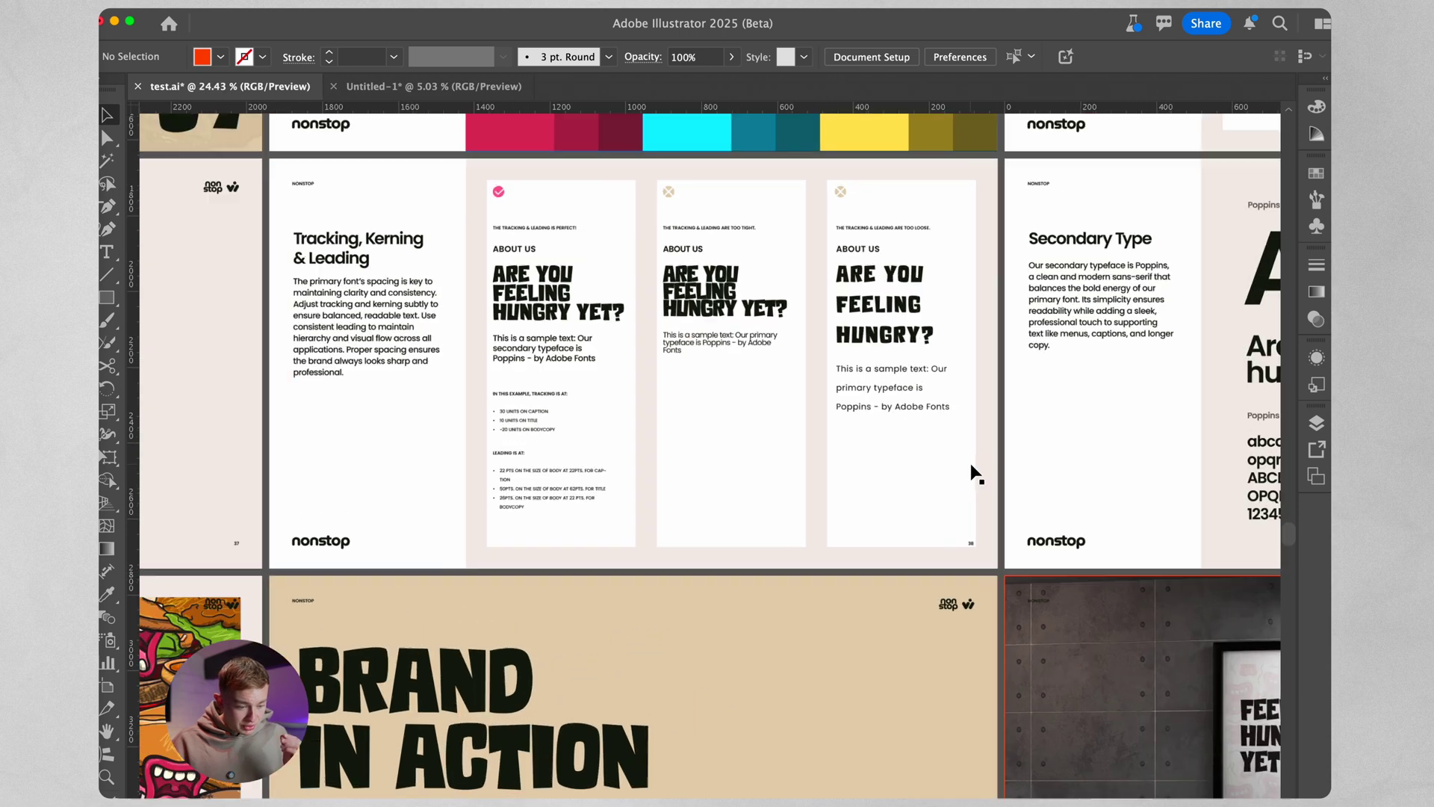
{"action": "scroll", "coordinate": [973, 470], "scroll_direction": "up", "scroll_amount": 2}
{"action": "scroll", "coordinate": [972, 472], "scroll_direction": "down", "scroll_amount": 6}
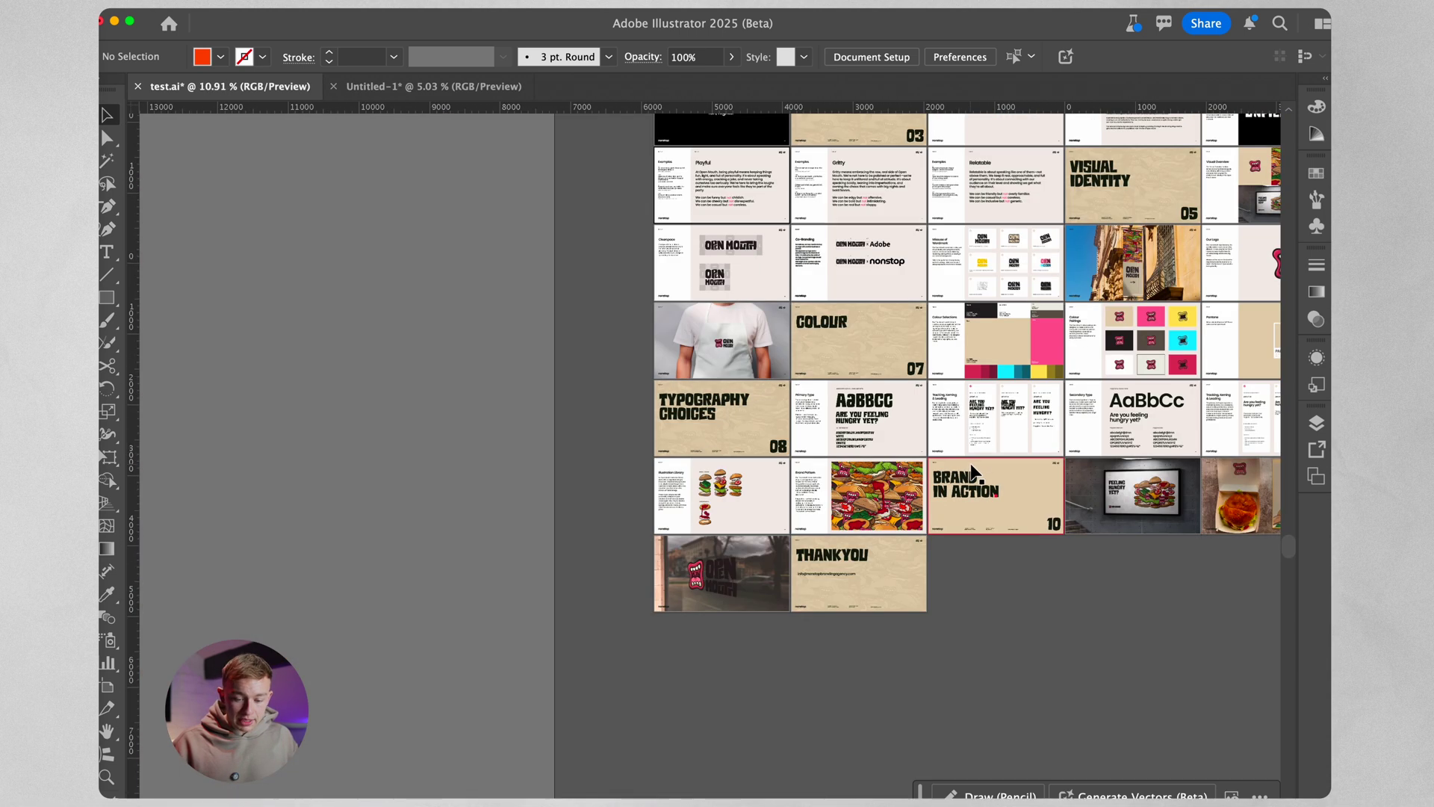
{"action": "scroll", "coordinate": [973, 472], "scroll_direction": "down", "scroll_amount": 4}
{"action": "left_click", "coordinate": [416, 82]}
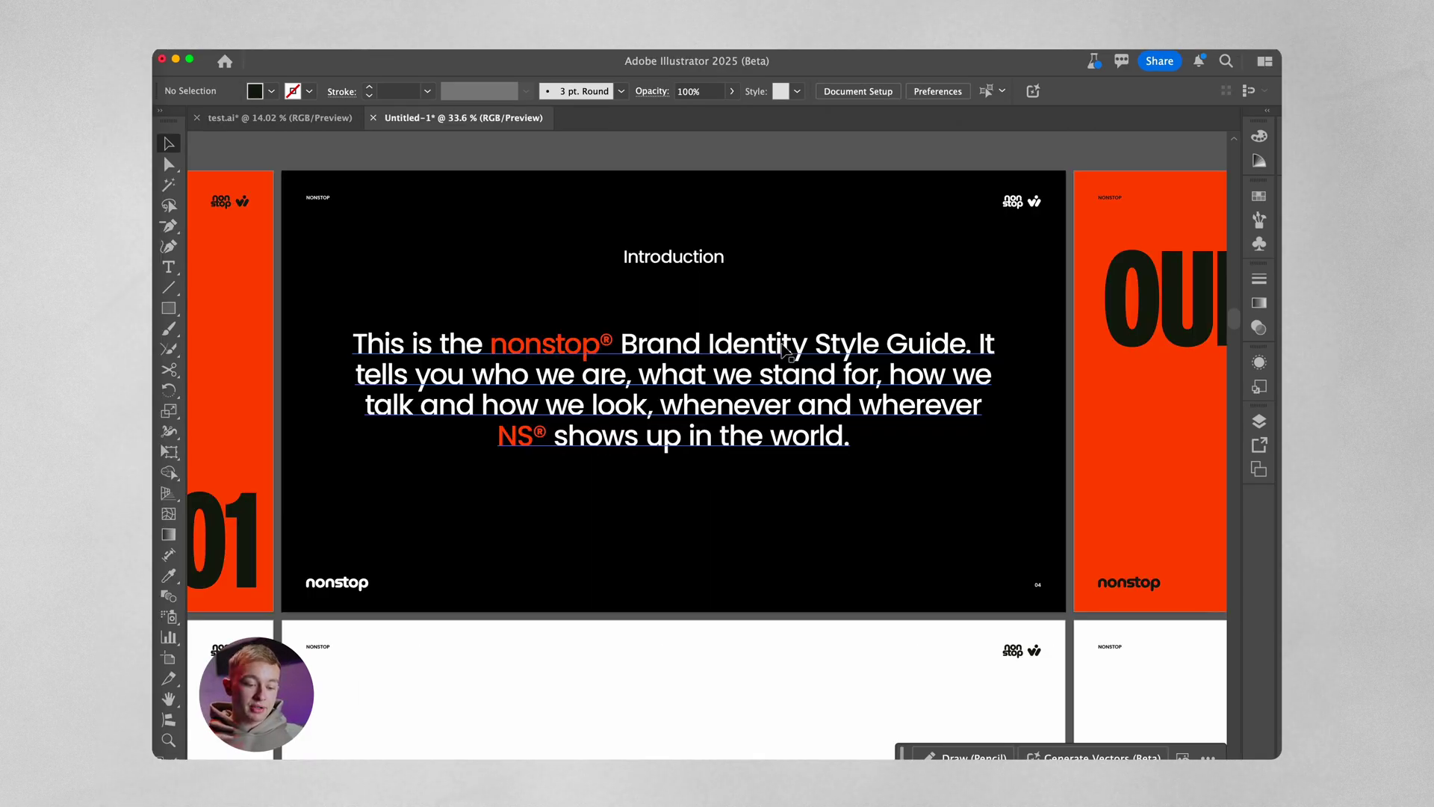
Step: Examine the layout and text hierarchy of the black Introduction page and the two-column Our Story page
{"action": "scroll", "coordinate": [786, 349], "scroll_direction": "down", "scroll_amount": 7}
{"action": "scroll", "coordinate": [786, 352], "scroll_direction": "up", "scroll_amount": 2}
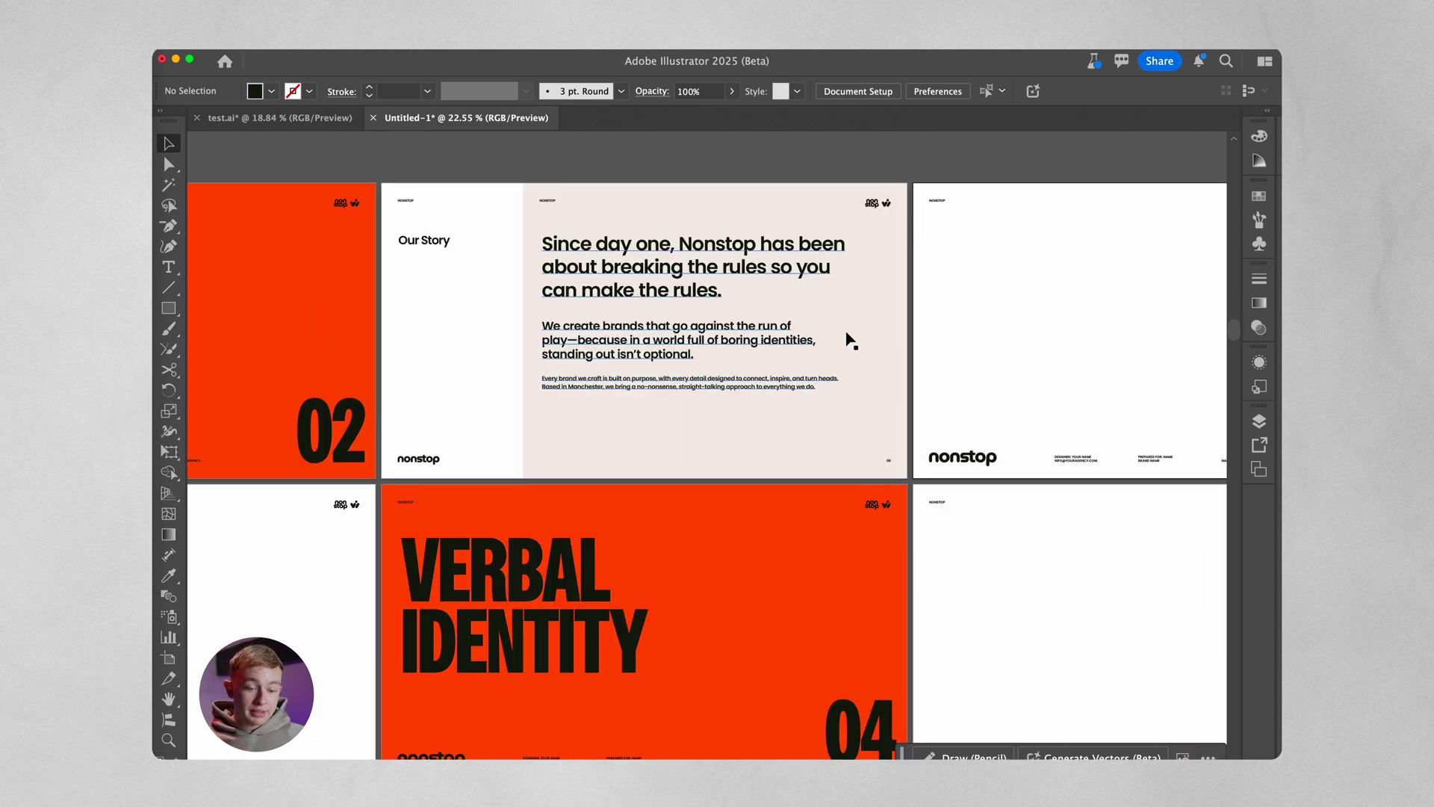
{"action": "scroll", "coordinate": [738, 325], "scroll_direction": "up", "scroll_amount": 3}
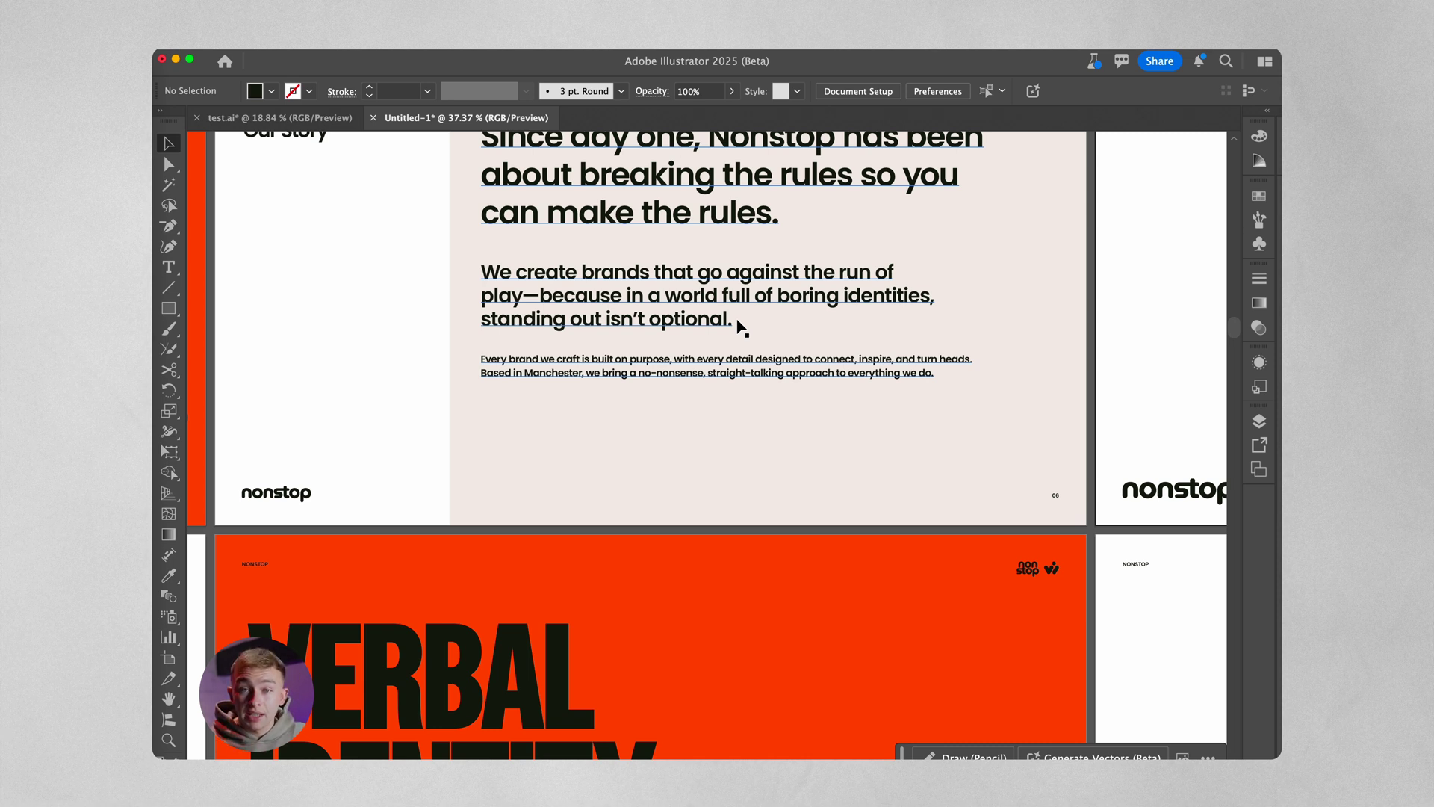
{"action": "scroll", "coordinate": [738, 323], "scroll_direction": "down", "scroll_amount": 2}
{"action": "left_click", "coordinate": [969, 305]}
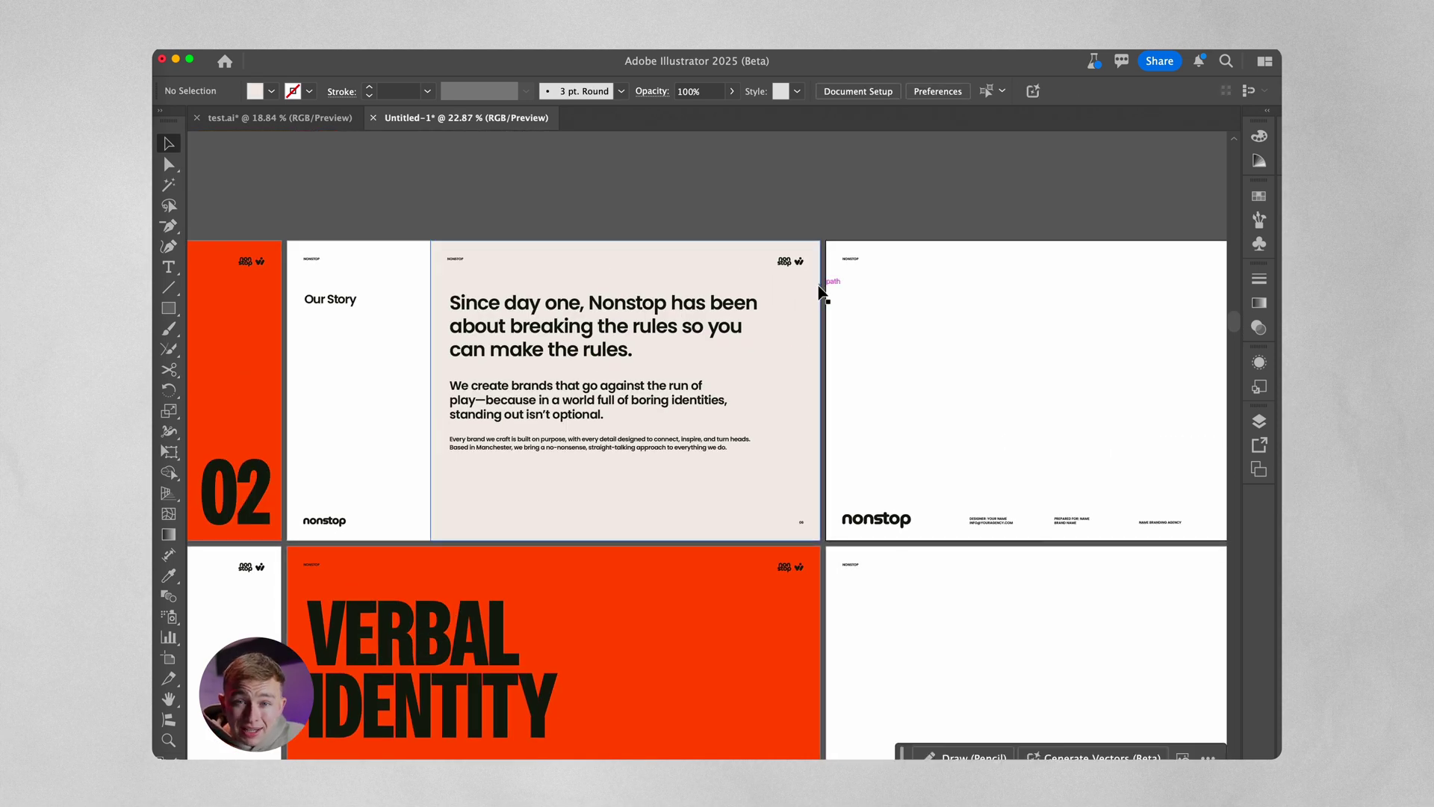
{"action": "scroll", "coordinate": [818, 288], "scroll_direction": "up", "scroll_amount": 2}
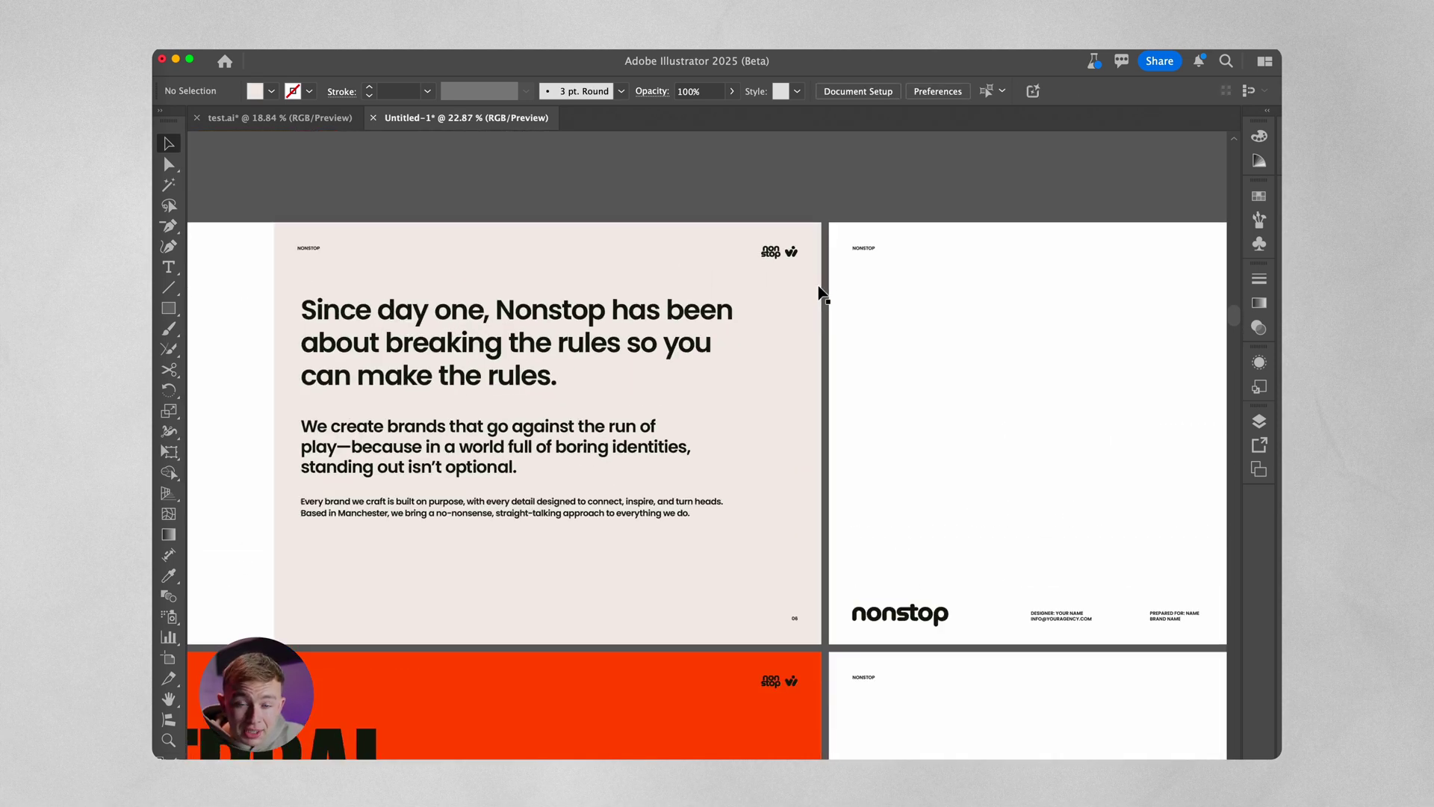
{"action": "scroll", "coordinate": [822, 293], "scroll_direction": "down", "scroll_amount": 3}
{"action": "scroll", "coordinate": [819, 294], "scroll_direction": "up", "scroll_amount": 2}
{"action": "scroll", "coordinate": [829, 288], "scroll_direction": "down", "scroll_amount": 2}
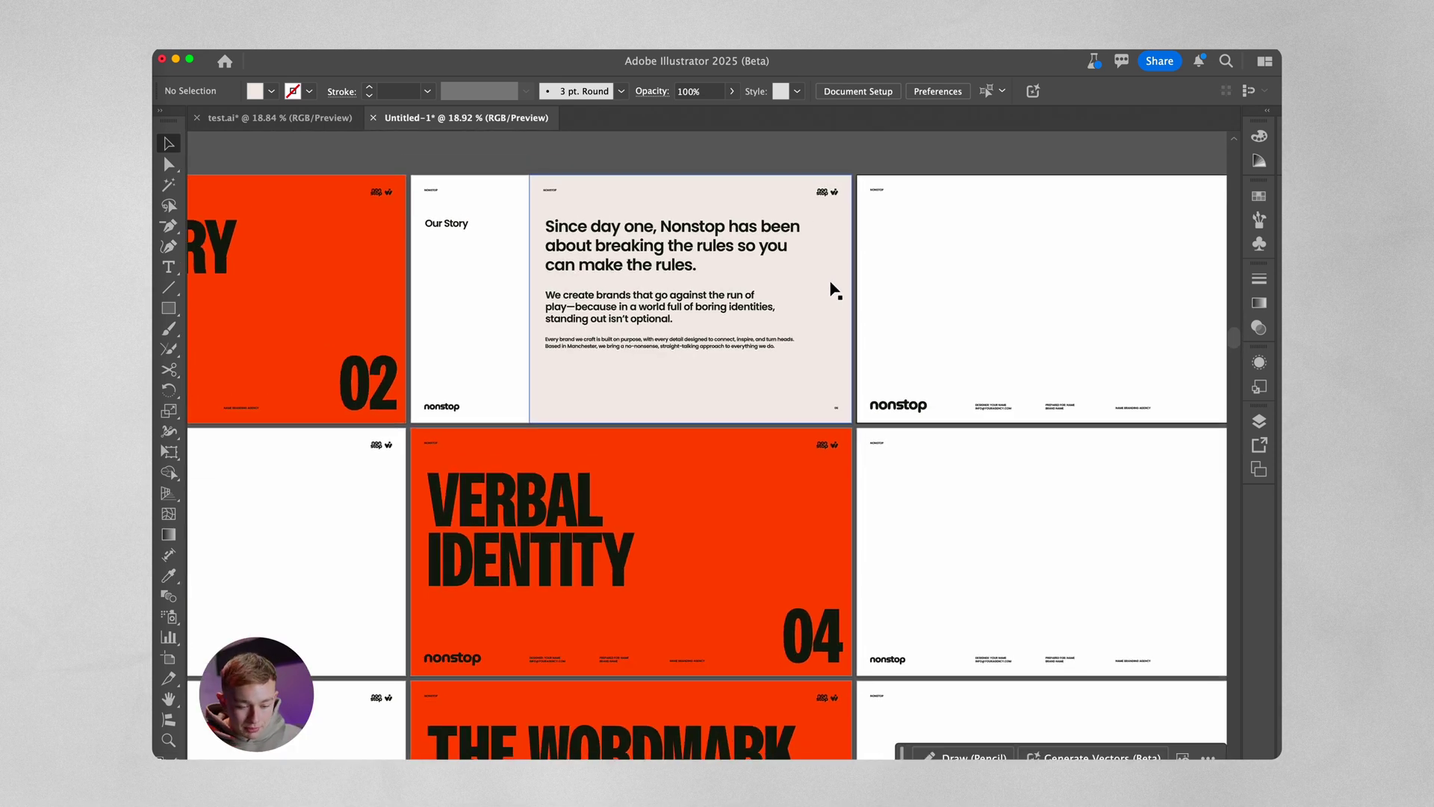
{"action": "left_click_drag", "start_coordinate": [613, 157], "coordinate": [660, 366]}
{"action": "left_click", "coordinate": [985, 298]}
{"action": "scroll", "coordinate": [984, 297], "scroll_direction": "right", "scroll_amount": 2}
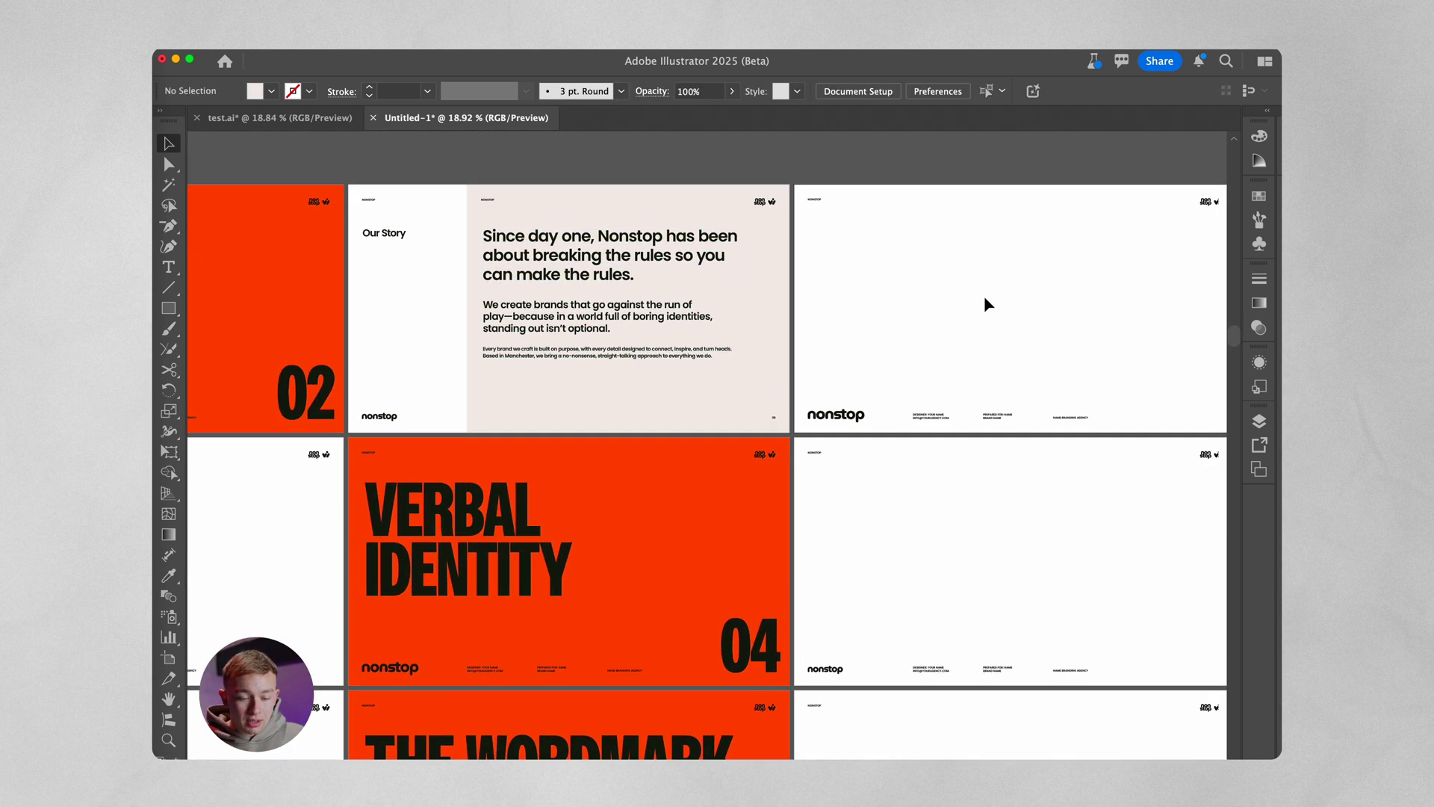
Step: Copy all artwork of the black Our mission page from test.ai
{"action": "scroll", "coordinate": [984, 296], "scroll_direction": "down", "scroll_amount": 3}
{"action": "left_click", "coordinate": [280, 118]}
{"action": "scroll", "coordinate": [398, 155], "scroll_direction": "right", "scroll_amount": 4}
{"action": "scroll", "coordinate": [740, 346], "scroll_direction": "up", "scroll_amount": 4}
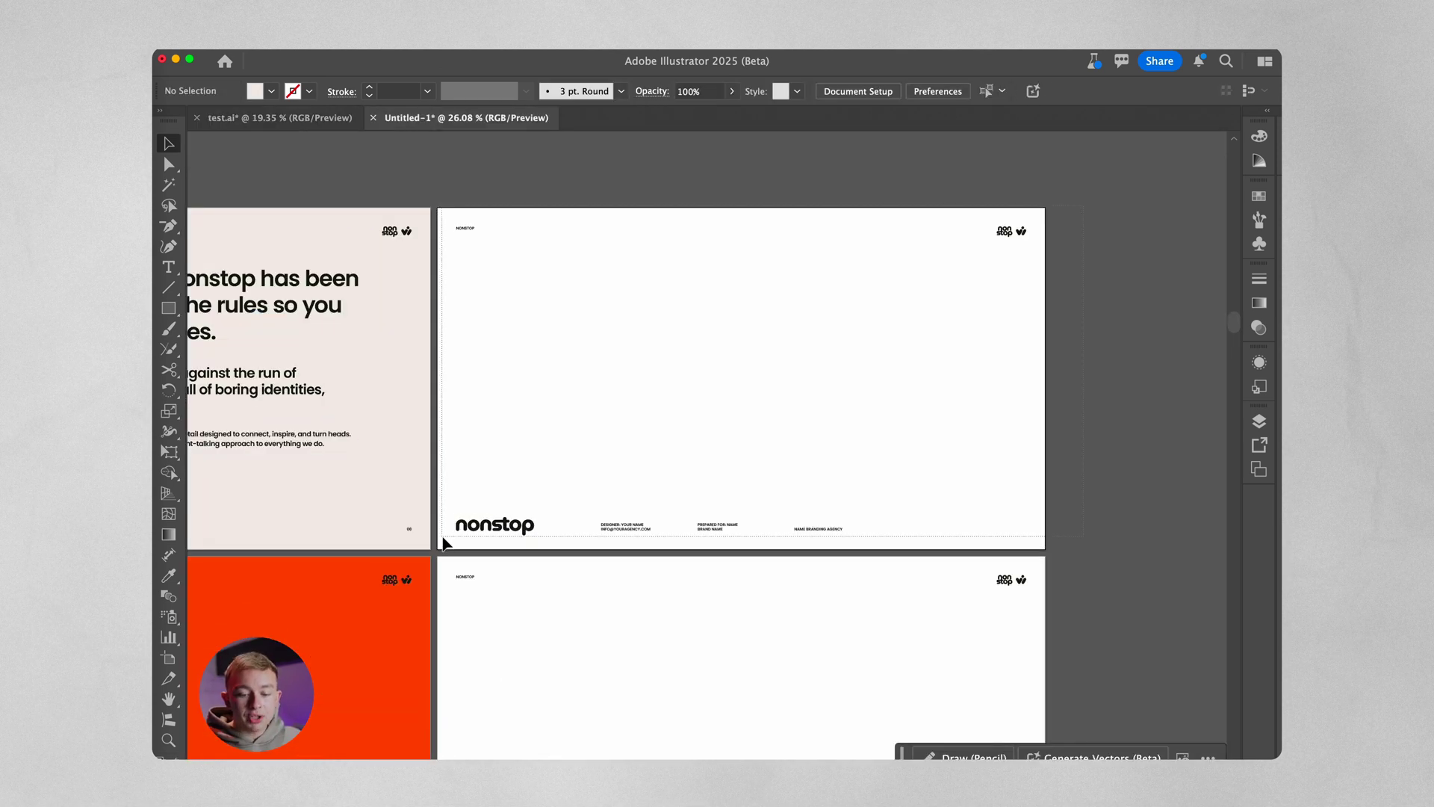
Step: Replace the header and footer on the empty artboard beside the Our Story page with the copied Our mission artwork
{"action": "left_click", "coordinate": [444, 546]}
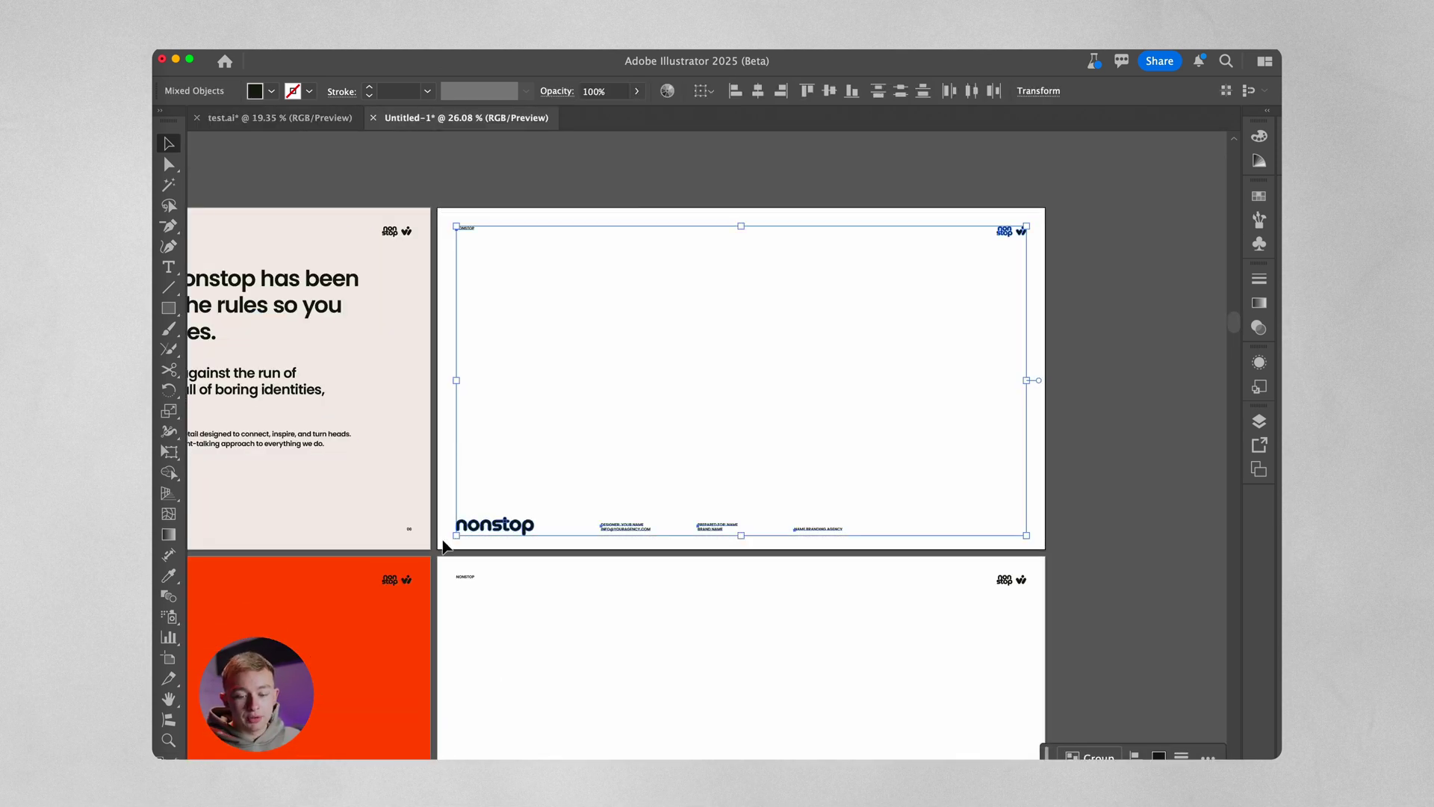
{"action": "key", "text": "Delete"}
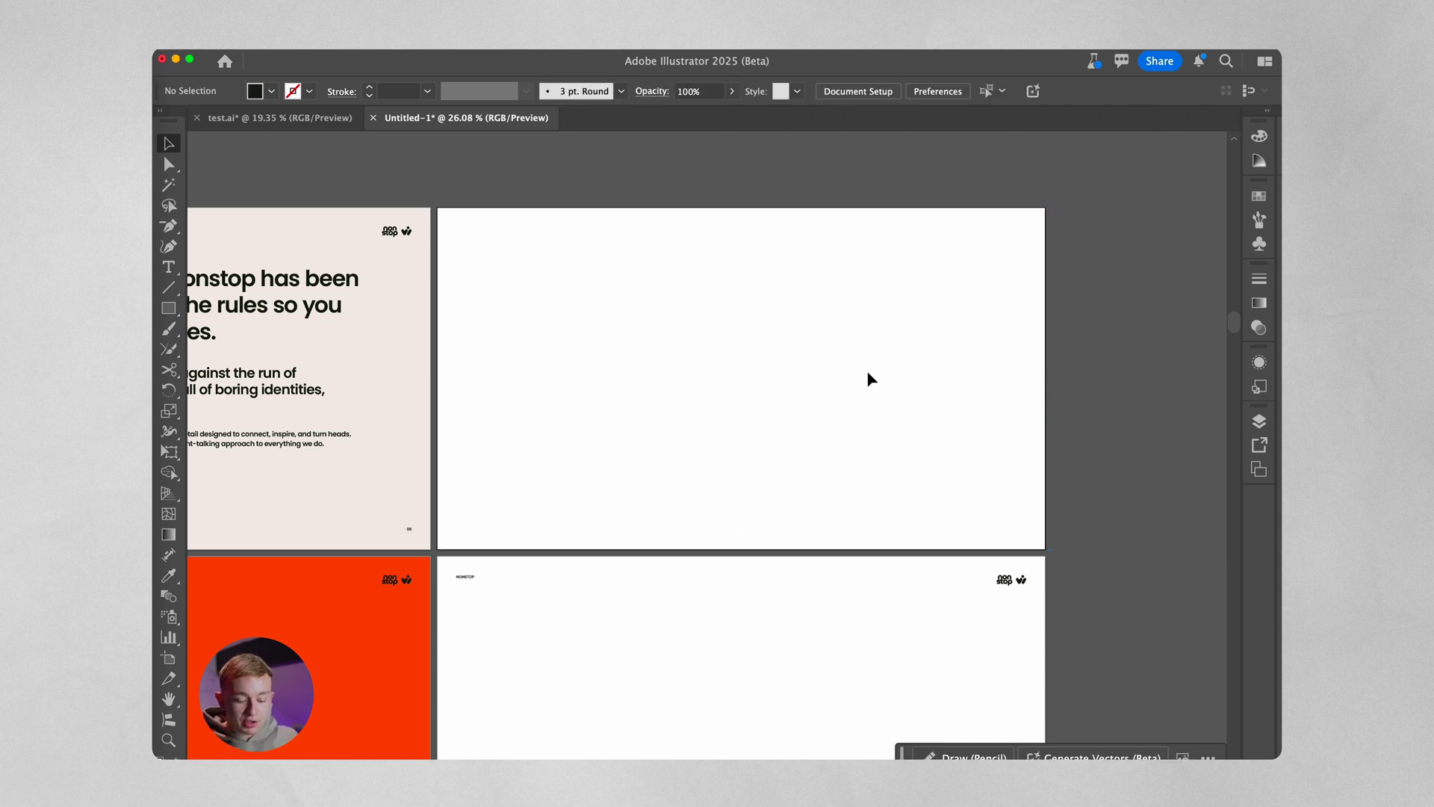
{"action": "key", "text": "super+v"}
{"action": "left_click_drag", "start_coordinate": [727, 410], "coordinate": [762, 338]}
{"action": "left_click", "coordinate": [706, 192]}
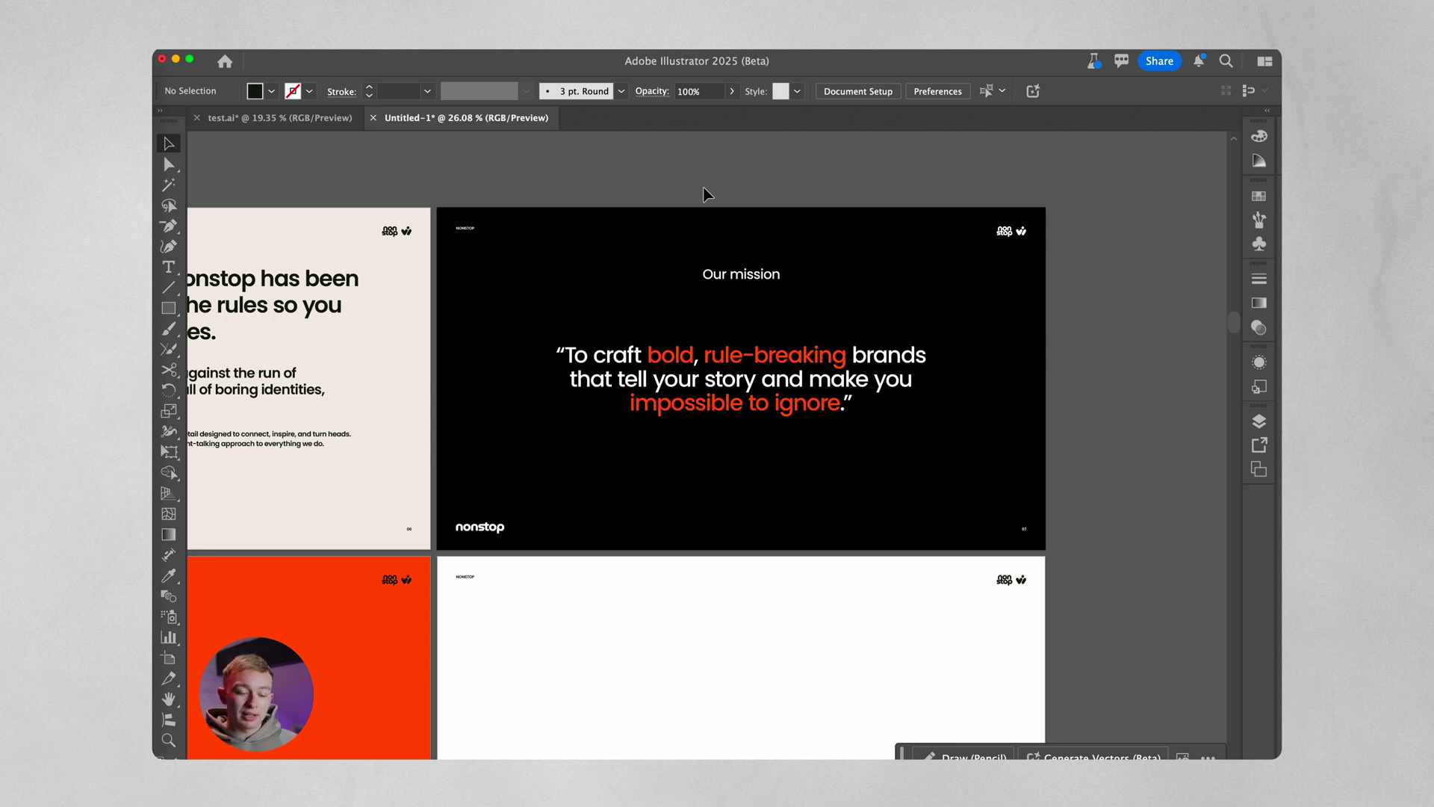
Step: Compare the Our mission page with the Our Story page and the rest of the artboard grid
{"action": "scroll", "coordinate": [706, 193], "scroll_direction": "down", "scroll_amount": 2}
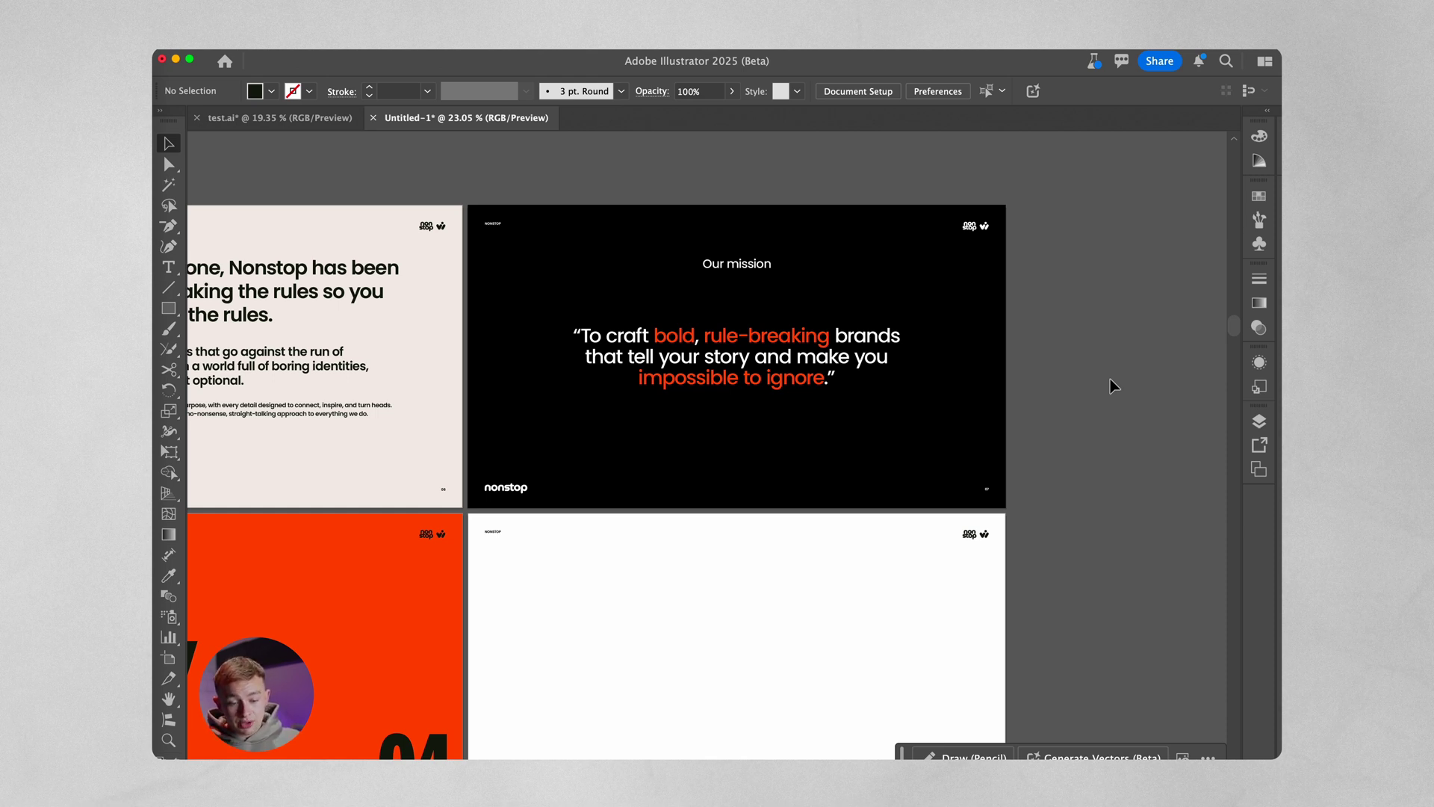
{"action": "scroll", "coordinate": [1110, 379], "scroll_direction": "down", "scroll_amount": 5}
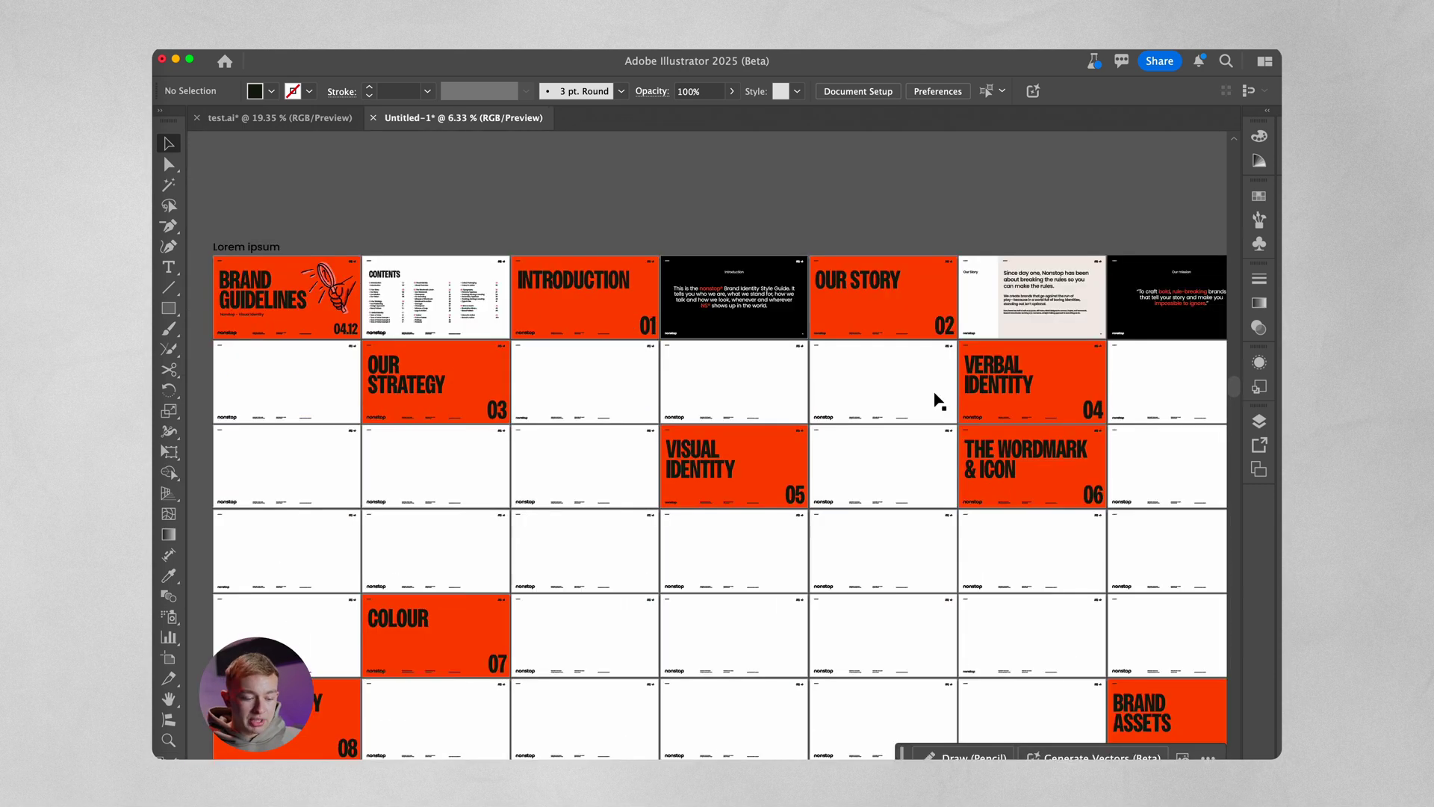
{"action": "scroll", "coordinate": [940, 401], "scroll_direction": "up", "scroll_amount": 4}
{"action": "scroll", "coordinate": [940, 401], "scroll_direction": "up", "scroll_amount": 4}
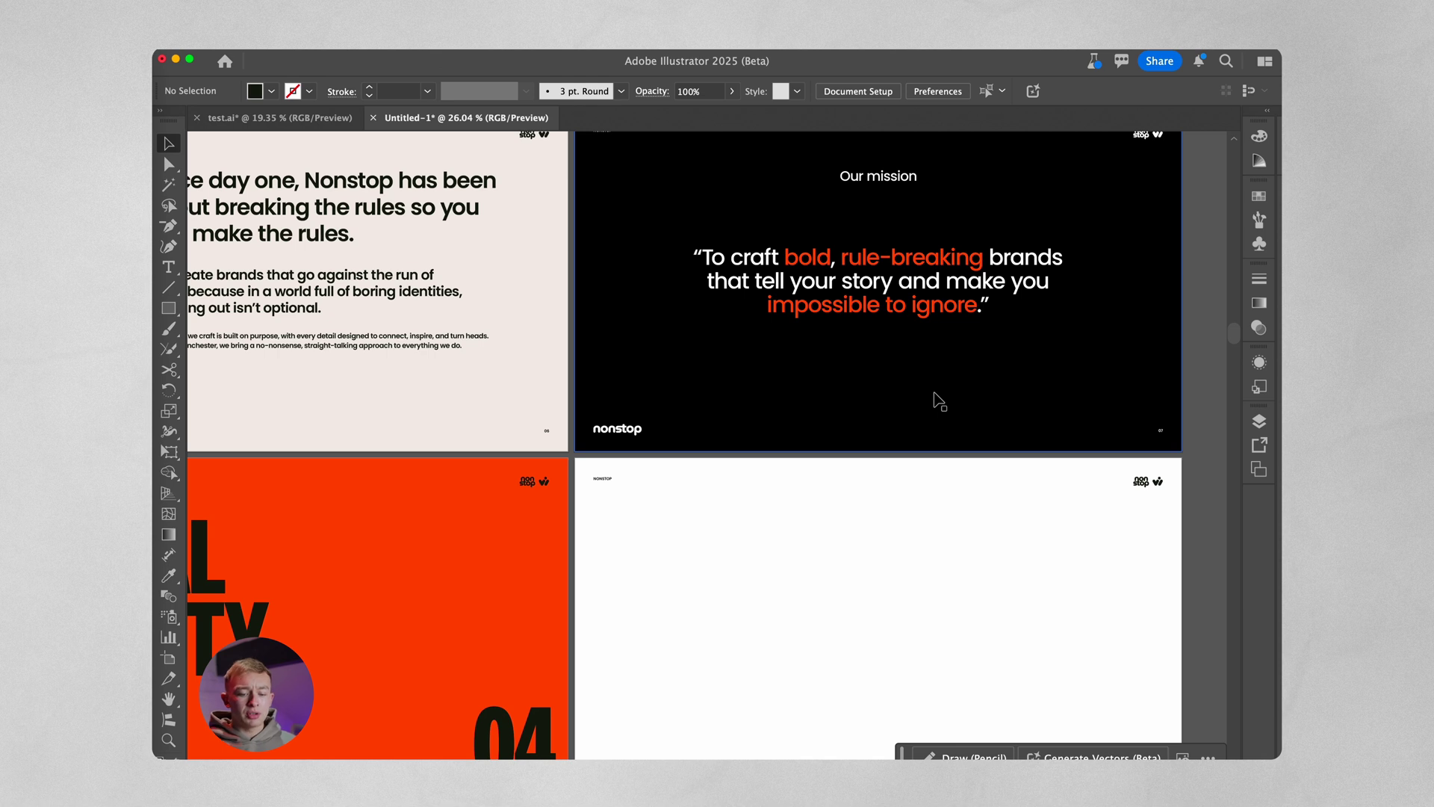
{"action": "scroll", "coordinate": [939, 401], "scroll_direction": "up", "scroll_amount": 2}
{"action": "scroll", "coordinate": [940, 401], "scroll_direction": "left", "scroll_amount": 2}
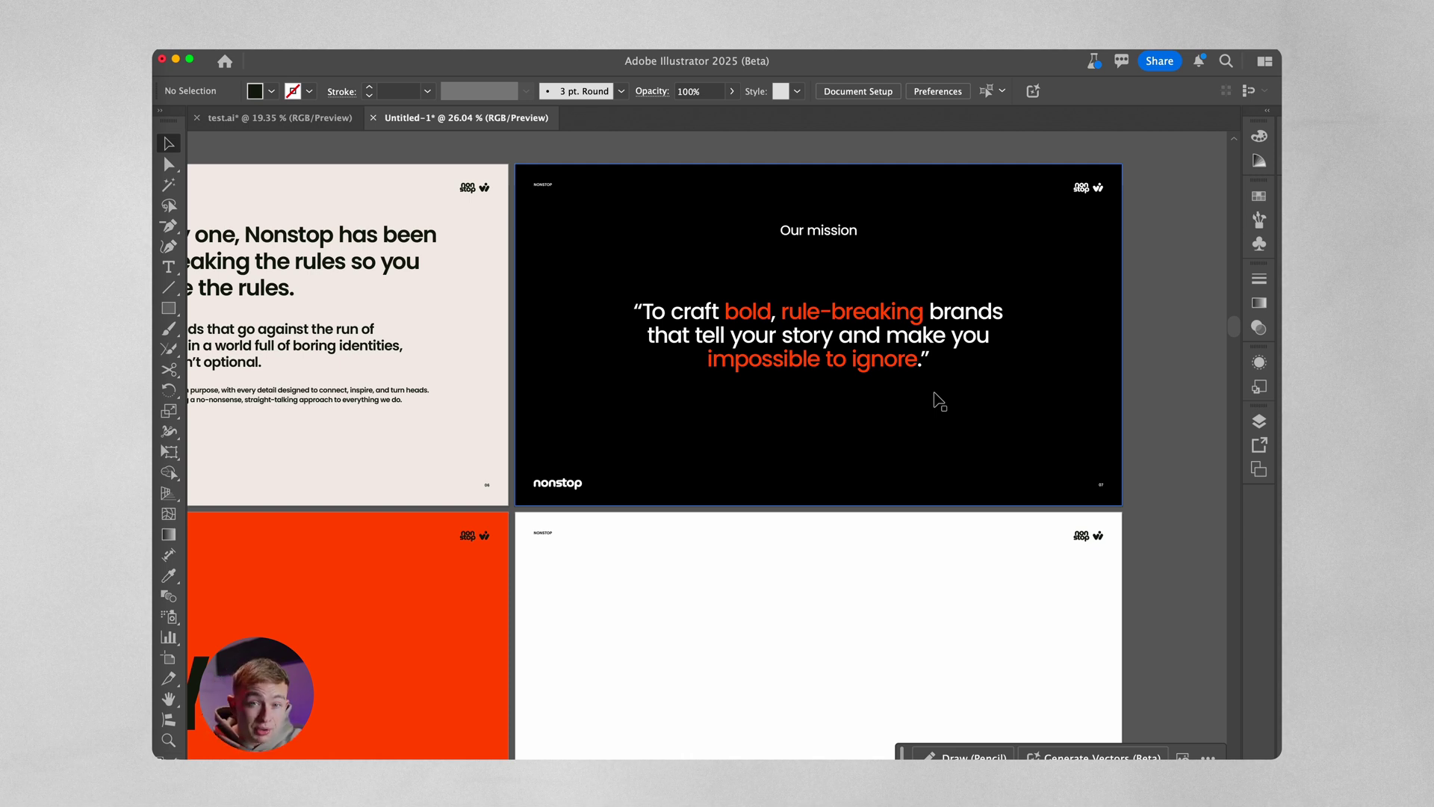
Step: Bring the Our Vision page from test.ai onto the empty artboard before the Our Strategy divider
{"action": "scroll", "coordinate": [938, 401], "scroll_direction": "down", "scroll_amount": 5}
{"action": "scroll", "coordinate": [330, 428], "scroll_direction": "up", "scroll_amount": 4}
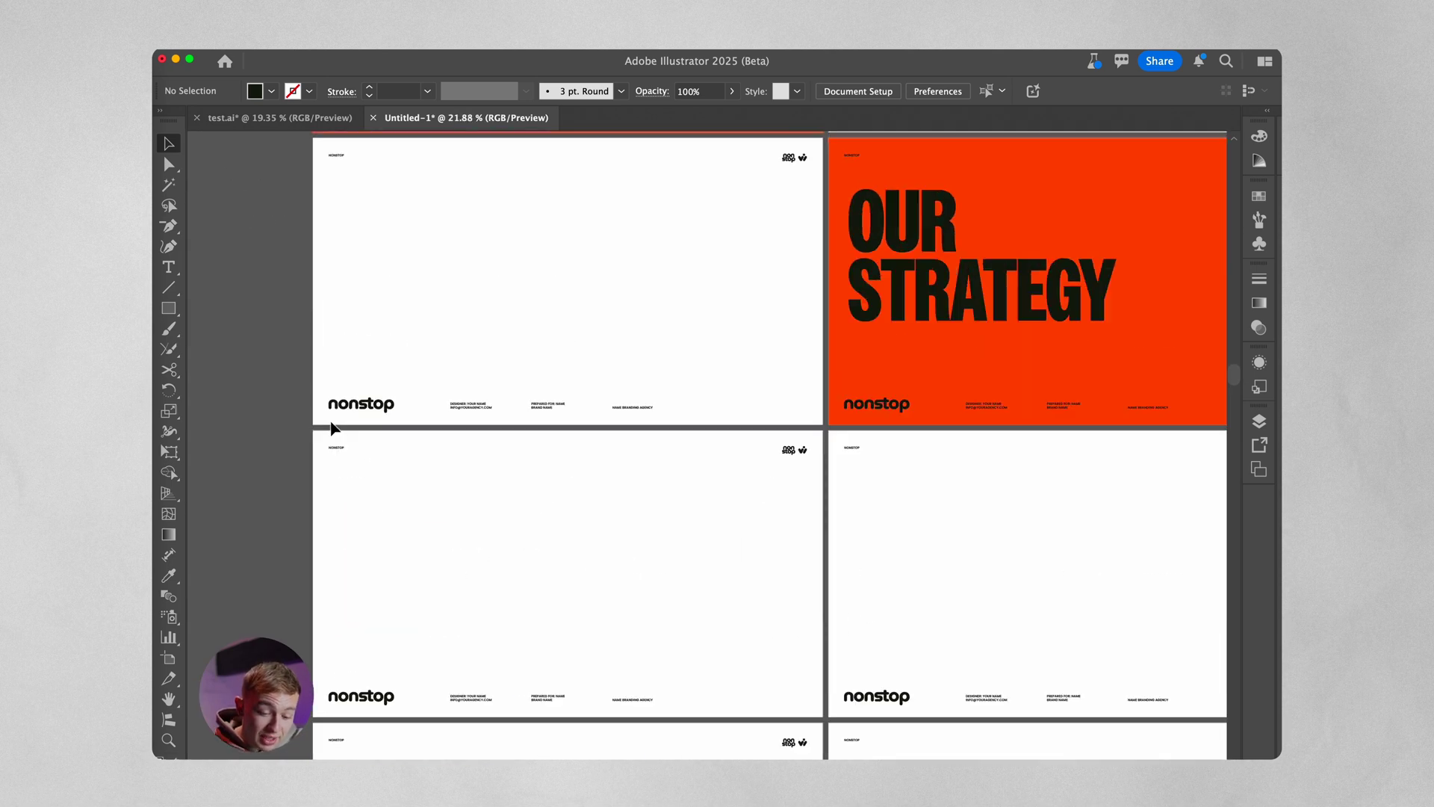
{"action": "scroll", "coordinate": [331, 427], "scroll_direction": "up", "scroll_amount": 3}
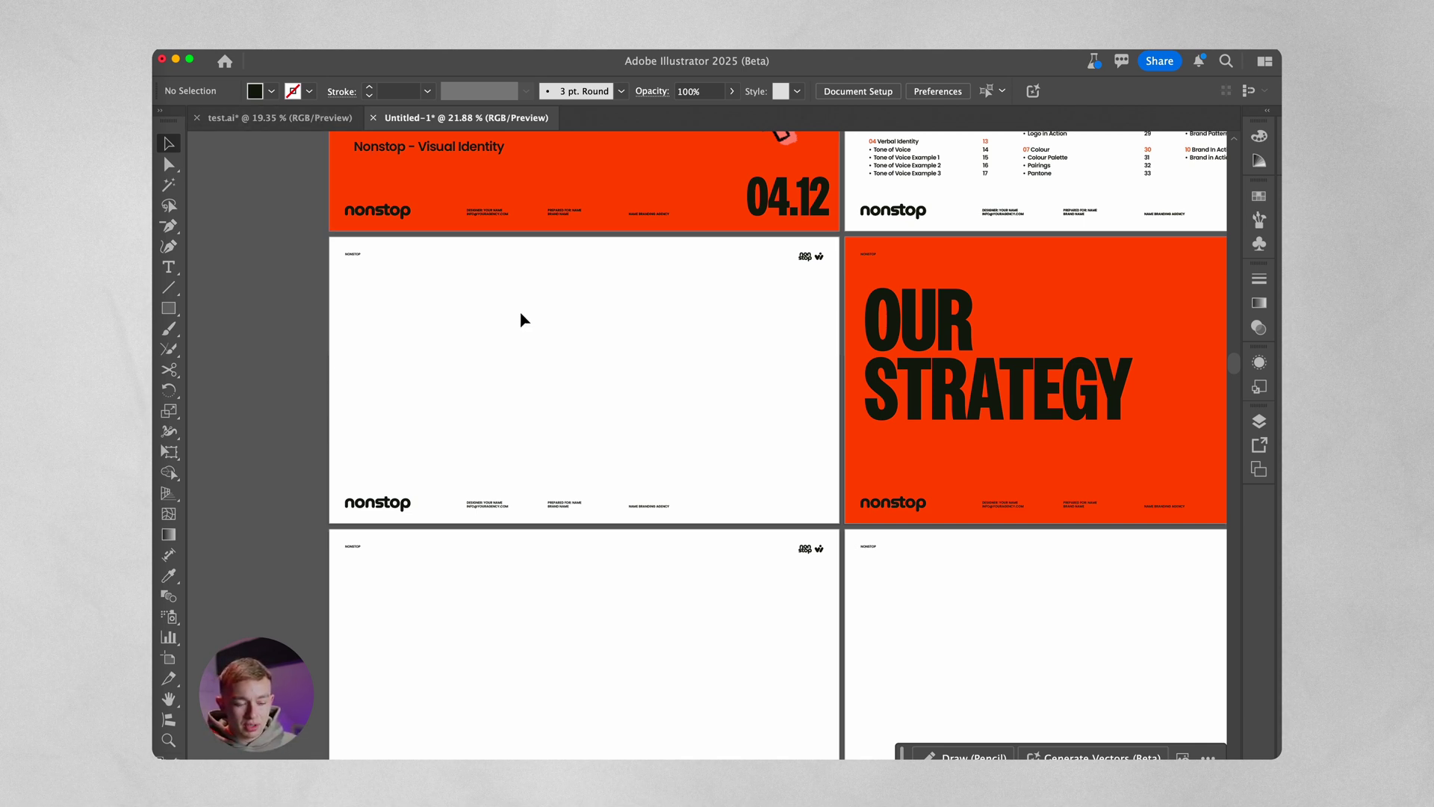
{"action": "scroll", "coordinate": [520, 312], "scroll_direction": "up", "scroll_amount": 2}
{"action": "key", "text": "ctrl+Tab"}
{"action": "scroll", "coordinate": [486, 250], "scroll_direction": "down", "scroll_amount": 4}
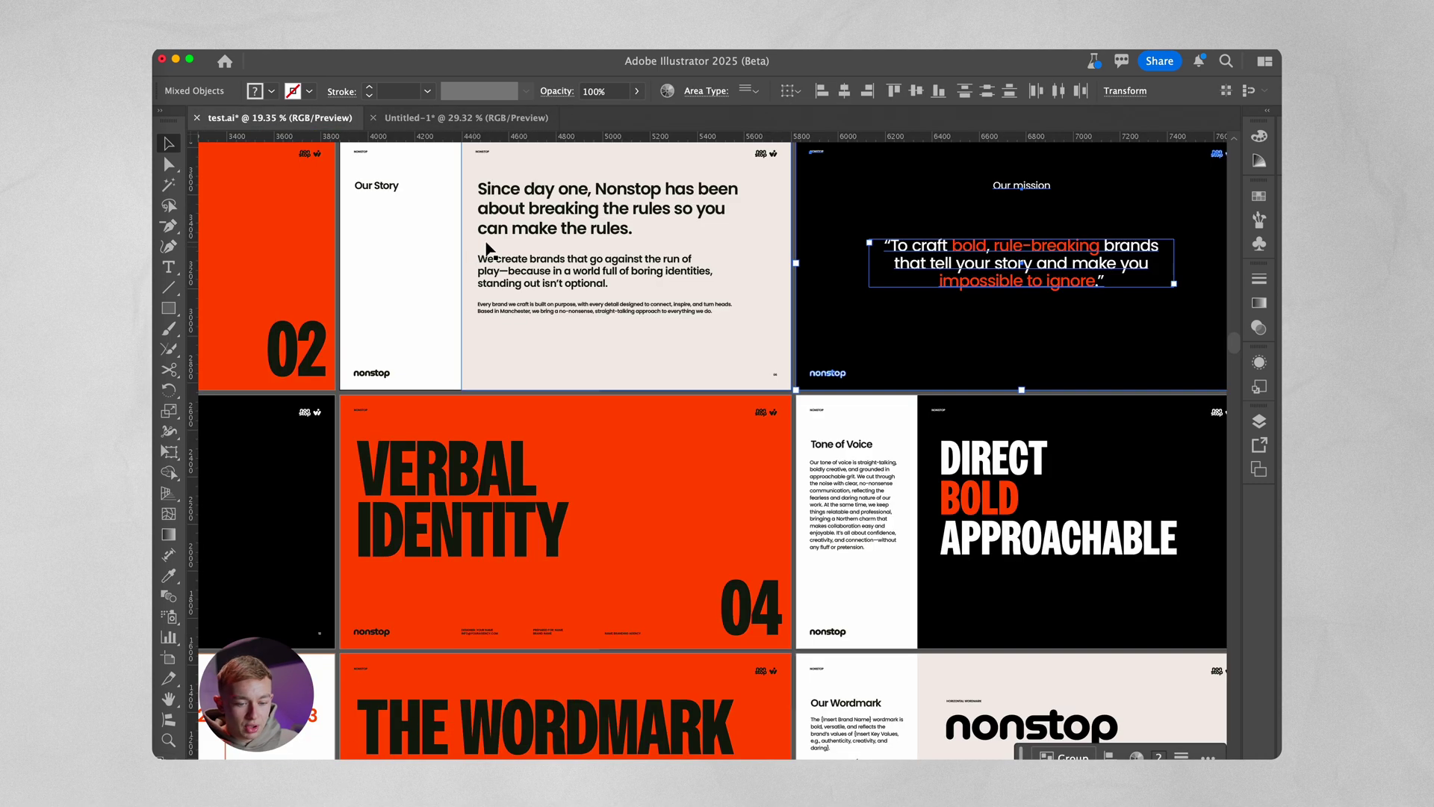
{"action": "scroll", "coordinate": [487, 250], "scroll_direction": "left", "scroll_amount": 6}
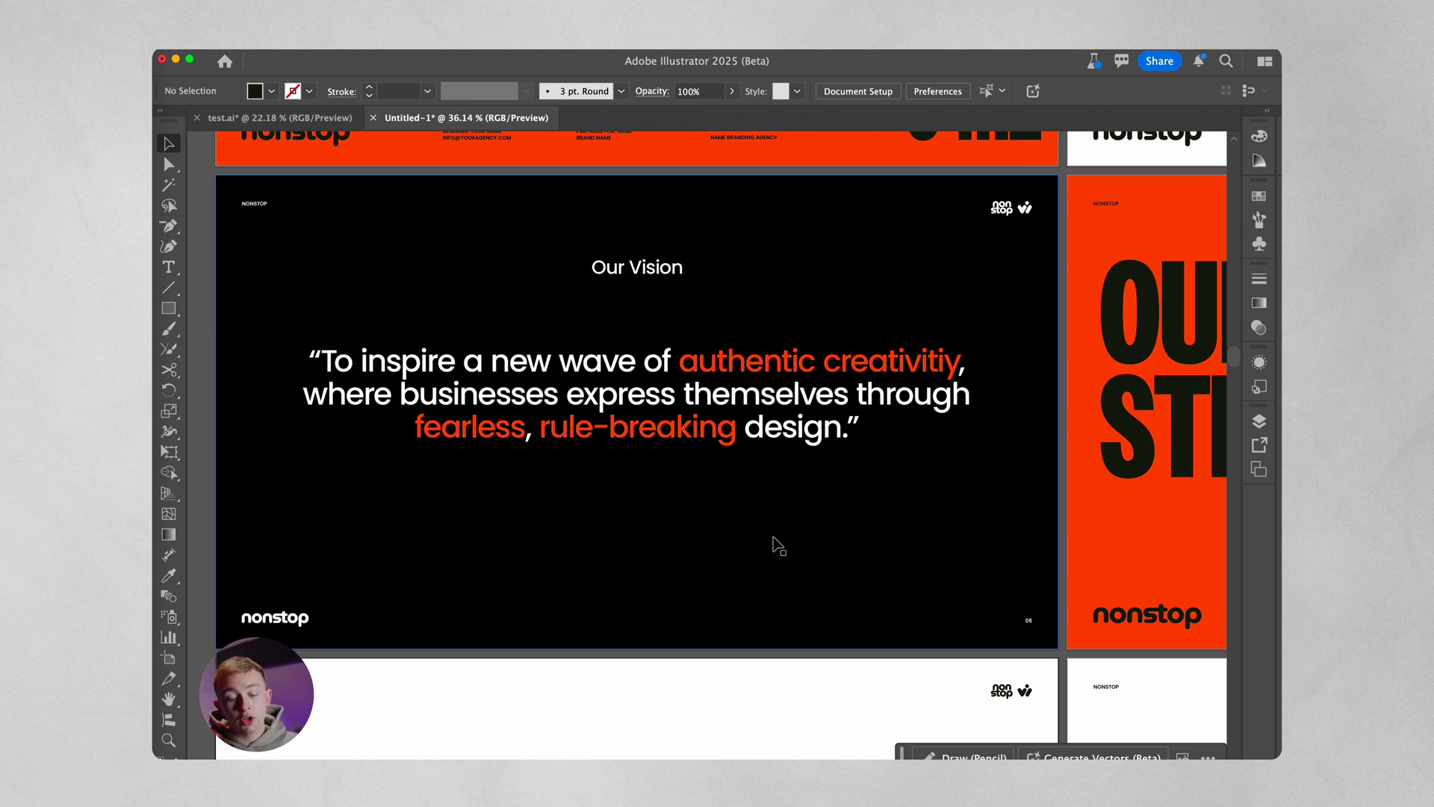
Step: Fill the artboard after the Our Strategy divider with the two-column Our Positioning page
{"action": "scroll", "coordinate": [773, 537], "scroll_direction": "down", "scroll_amount": 4}
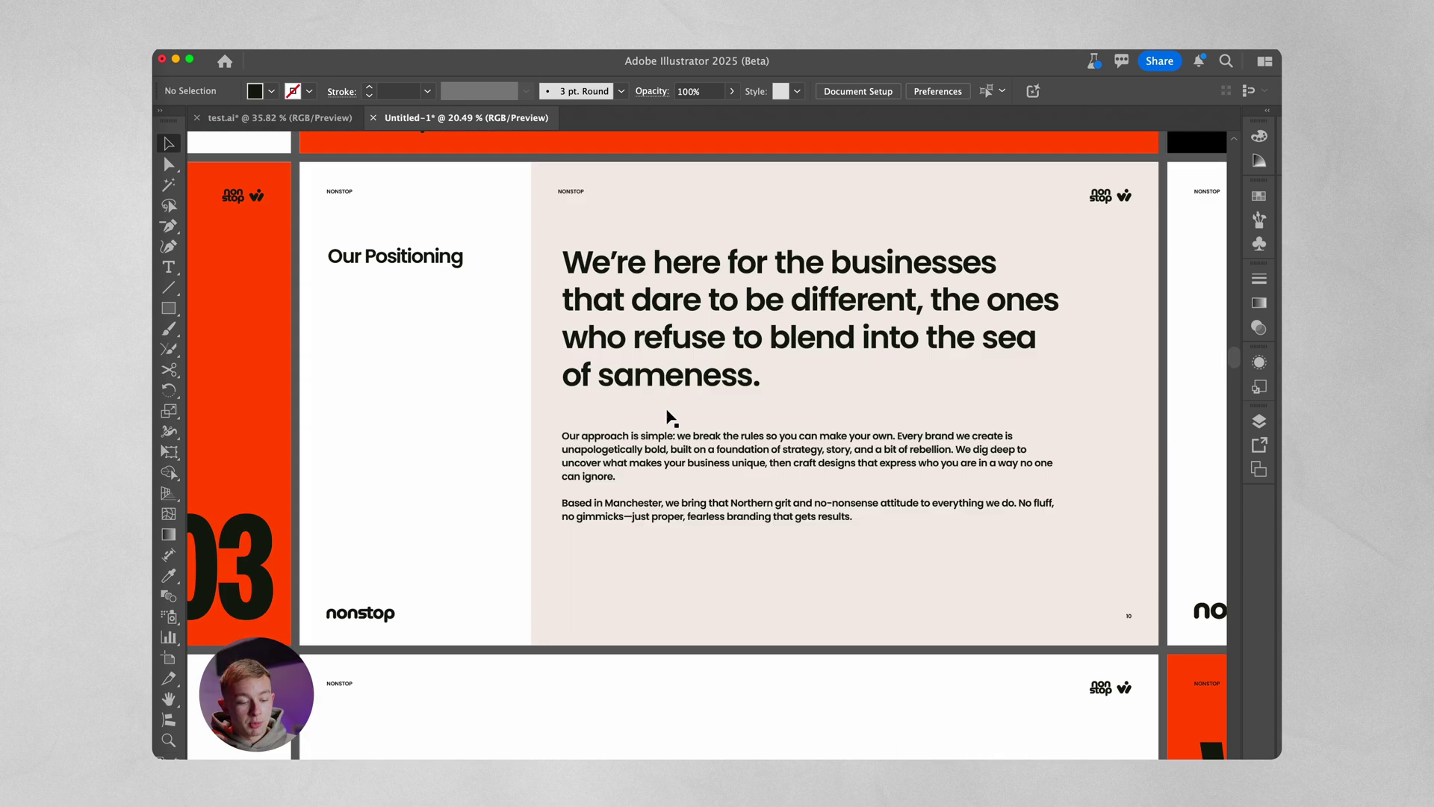
{"action": "scroll", "coordinate": [667, 409], "scroll_direction": "up", "scroll_amount": 1}
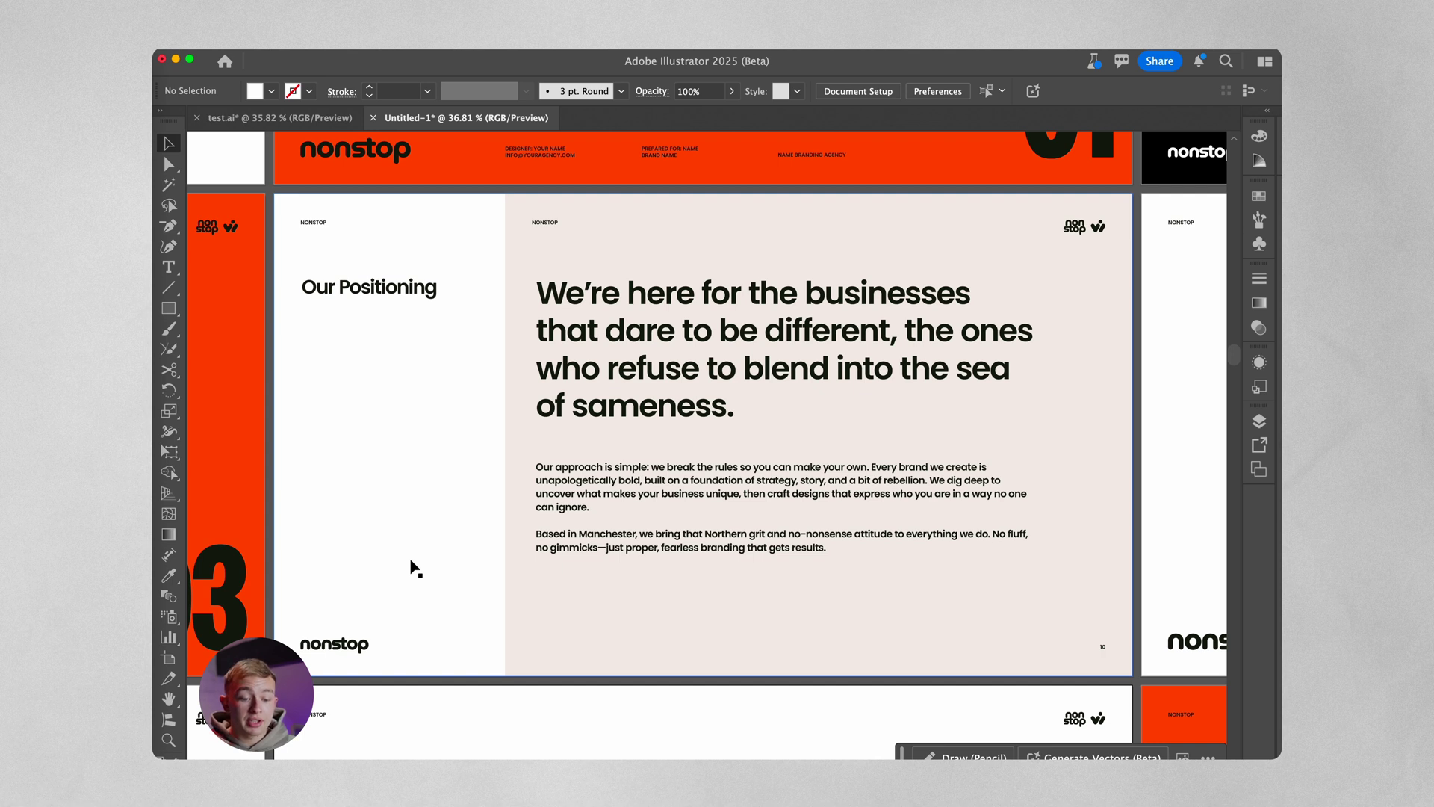
{"action": "scroll", "coordinate": [410, 567], "scroll_direction": "down", "scroll_amount": 2}
{"action": "scroll", "coordinate": [411, 566], "scroll_direction": "right", "scroll_amount": 2}
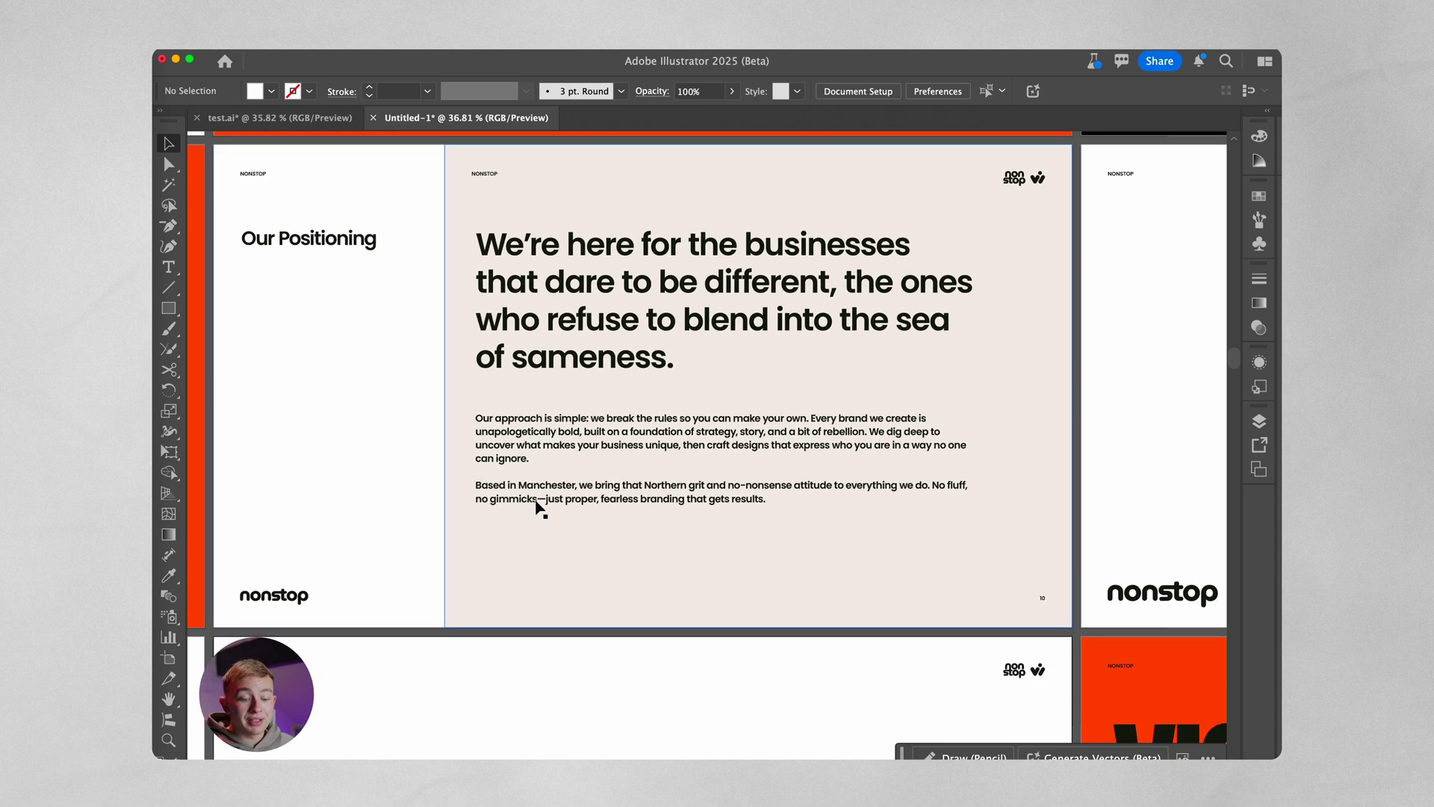
Step: Select the first body paragraph on the Our Positioning page and compare it with the Lorem ipsum size samples near the cover
{"action": "scroll", "coordinate": [557, 455], "scroll_direction": "down", "scroll_amount": 5}
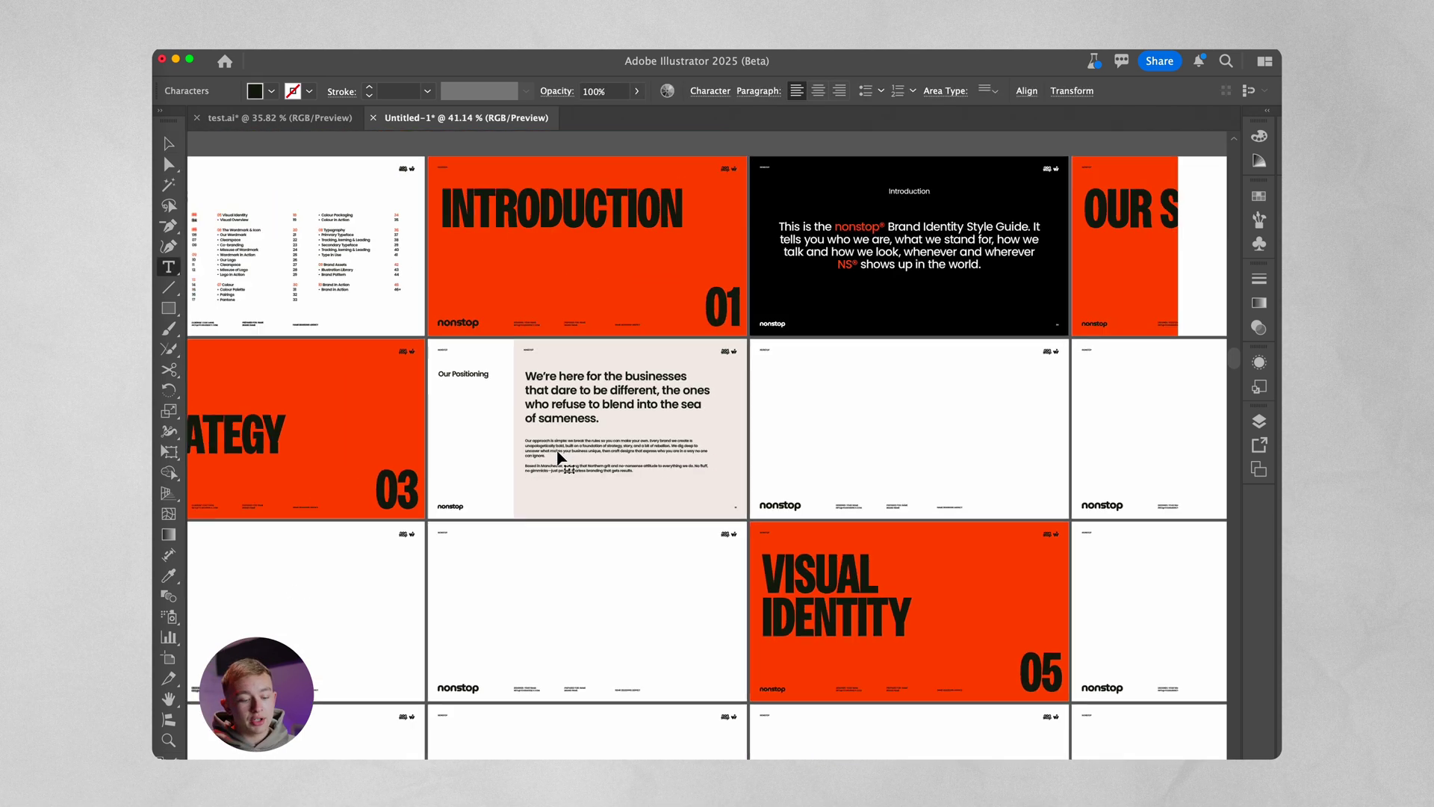
{"action": "scroll", "coordinate": [557, 453], "scroll_direction": "down", "scroll_amount": 2}
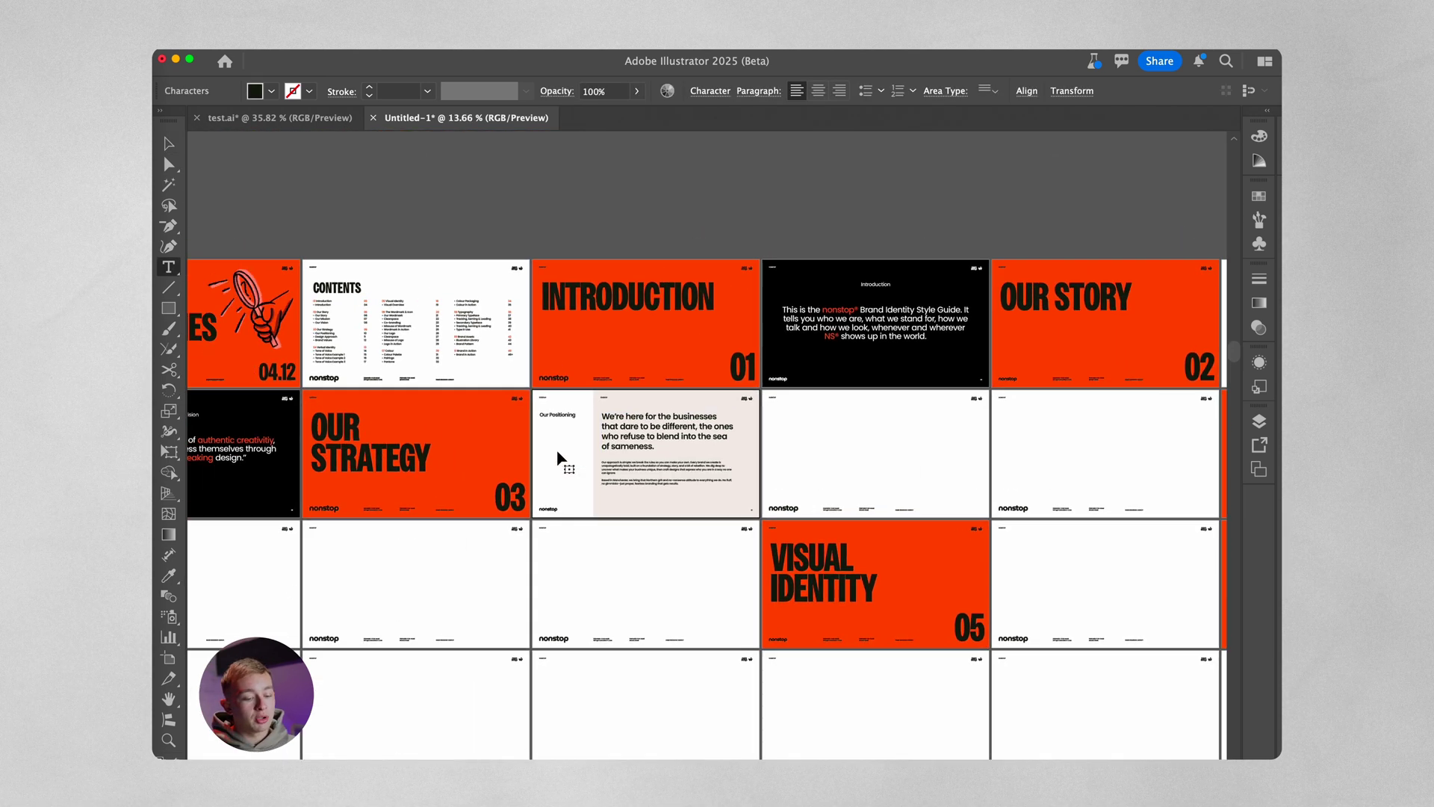
{"action": "scroll", "coordinate": [557, 452], "scroll_direction": "left", "scroll_amount": 5}
{"action": "scroll", "coordinate": [557, 453], "scroll_direction": "up", "scroll_amount": 1}
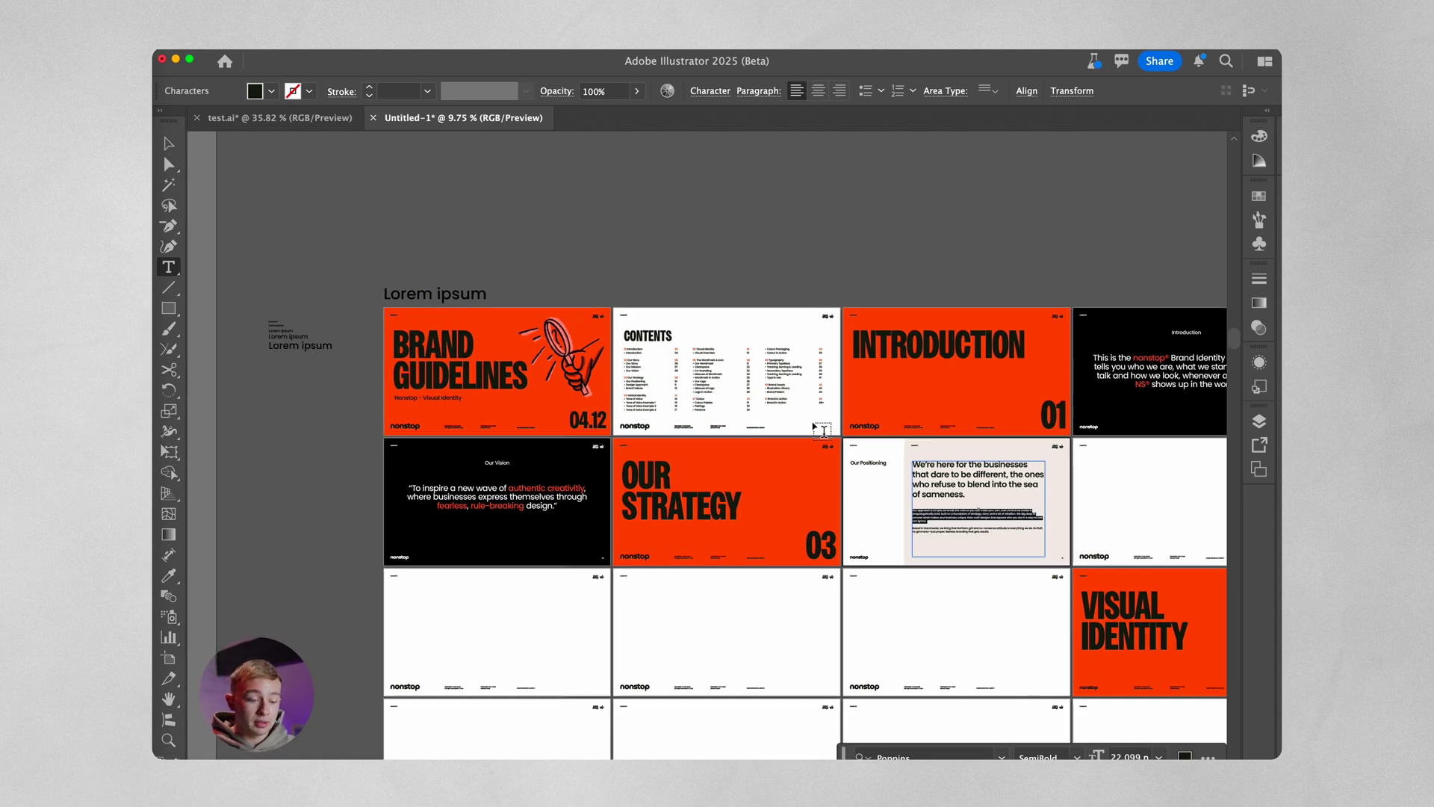
Step: Examine the heading and body text sizes on the Our Positioning page
{"action": "scroll", "coordinate": [1027, 454], "scroll_direction": "up", "scroll_amount": 5}
{"action": "scroll", "coordinate": [1025, 452], "scroll_direction": "down", "scroll_amount": 2}
{"action": "scroll", "coordinate": [1025, 452], "scroll_direction": "right", "scroll_amount": 2}
{"action": "scroll", "coordinate": [1019, 449], "scroll_direction": "up", "scroll_amount": 2}
{"action": "scroll", "coordinate": [887, 485], "scroll_direction": "down", "scroll_amount": 3}
{"action": "scroll", "coordinate": [888, 485], "scroll_direction": "left", "scroll_amount": 3}
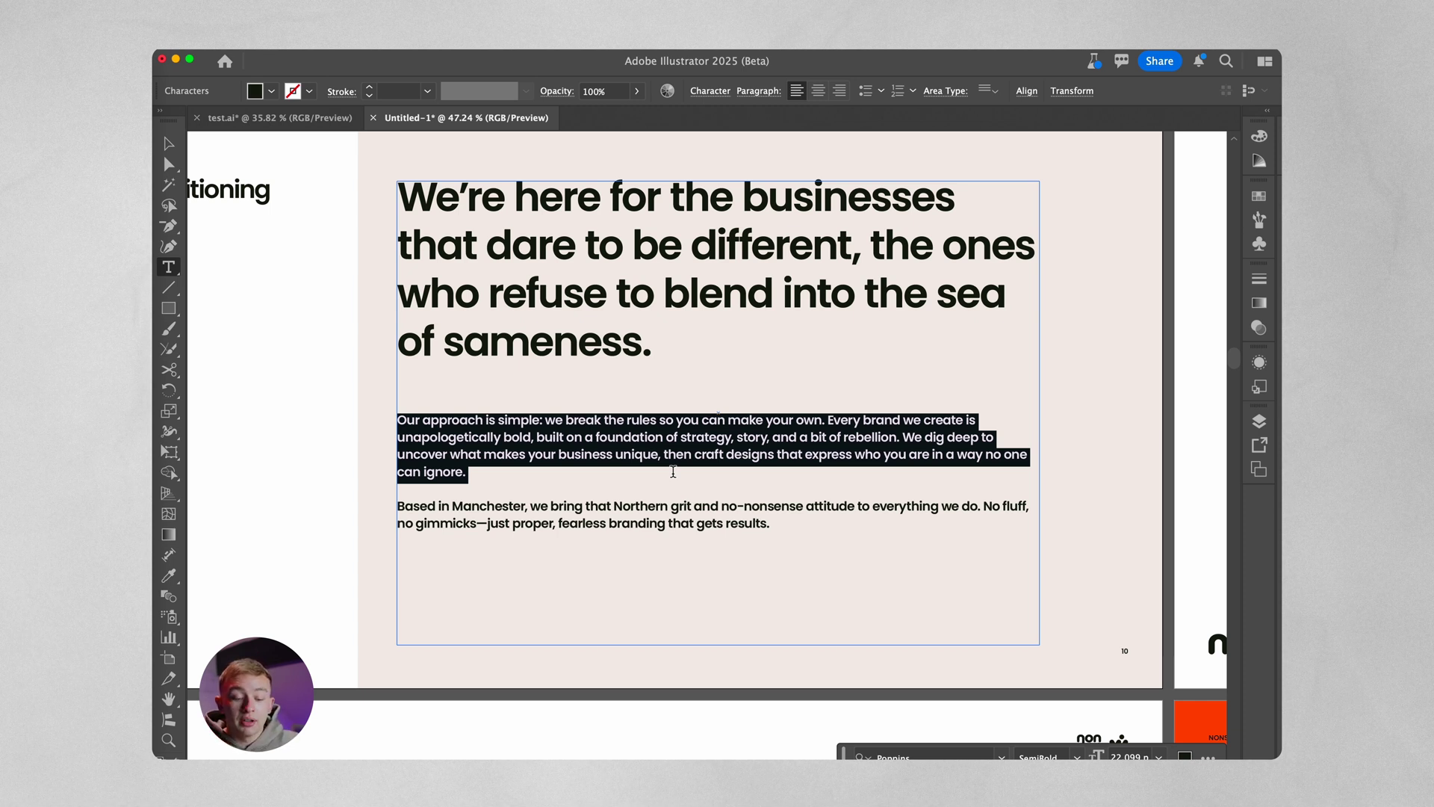
Step: Fill the artboard after Our Positioning with the two-column Design Approach page
{"action": "key", "text": "super+minus"}
{"action": "key", "text": "Escape"}
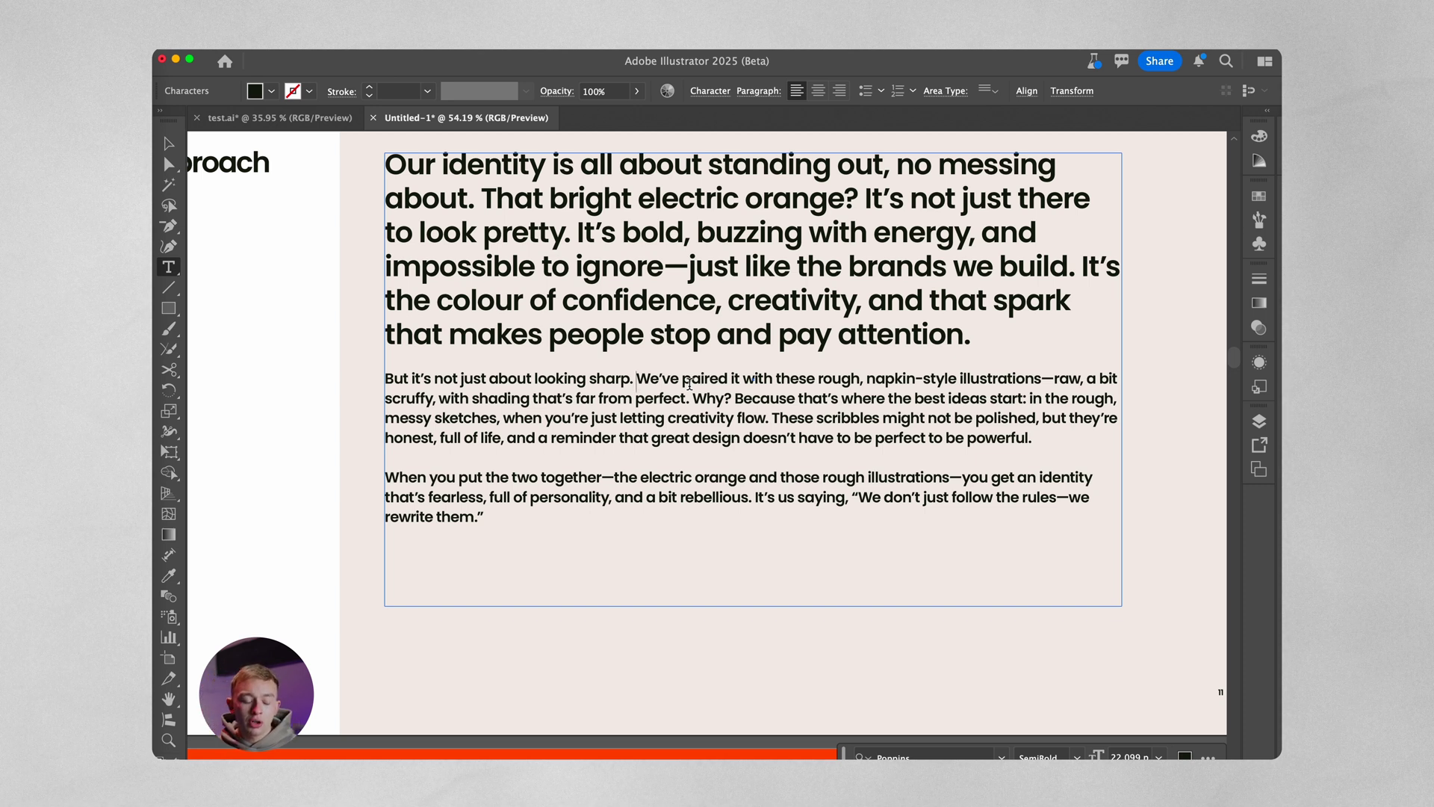
{"action": "scroll", "coordinate": [689, 383], "scroll_direction": "down", "scroll_amount": 5}
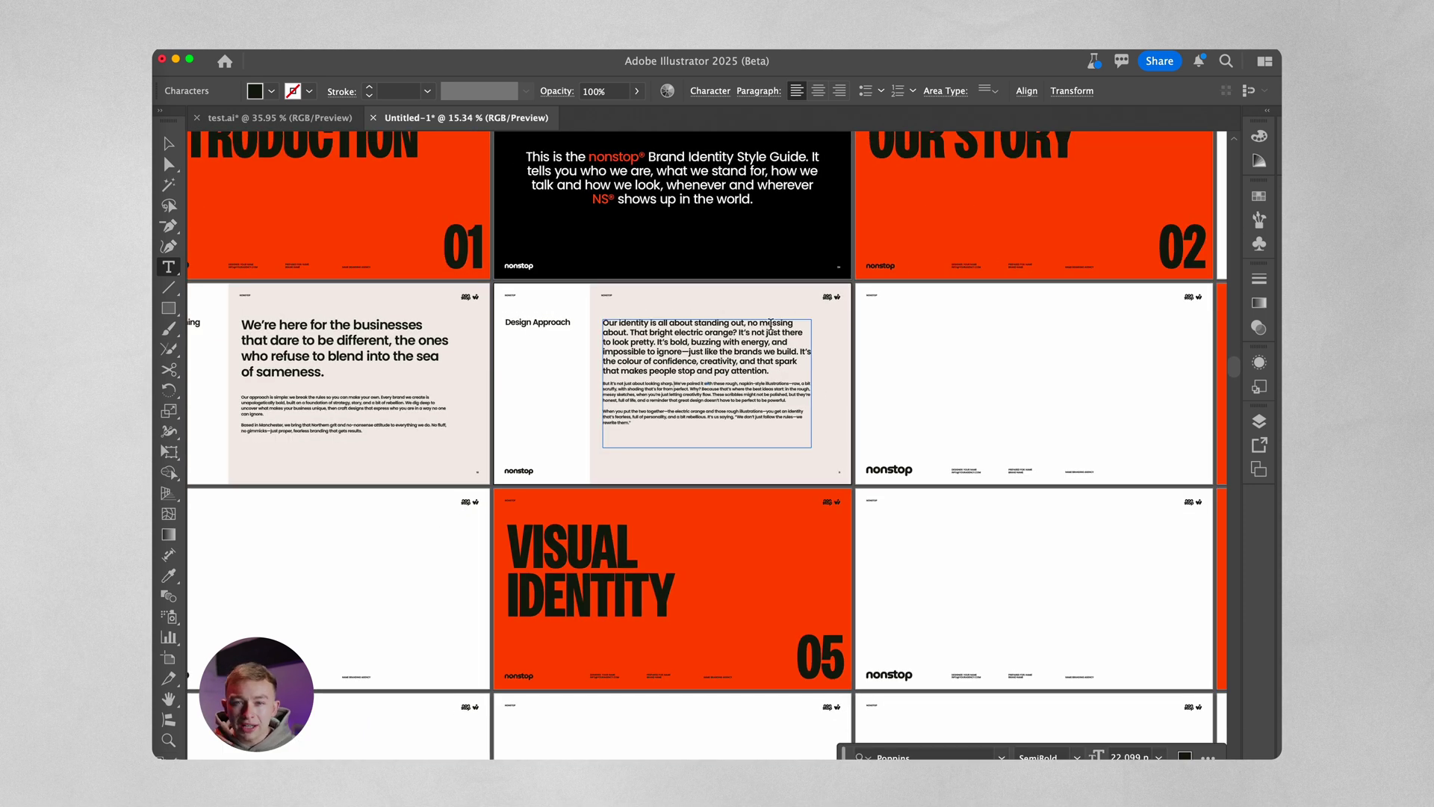
Step: Copy the Brand Values page with Bold, Authentic, Daring from test.ai onto the artboard after Design Approach
{"action": "left_click", "coordinate": [279, 118]}
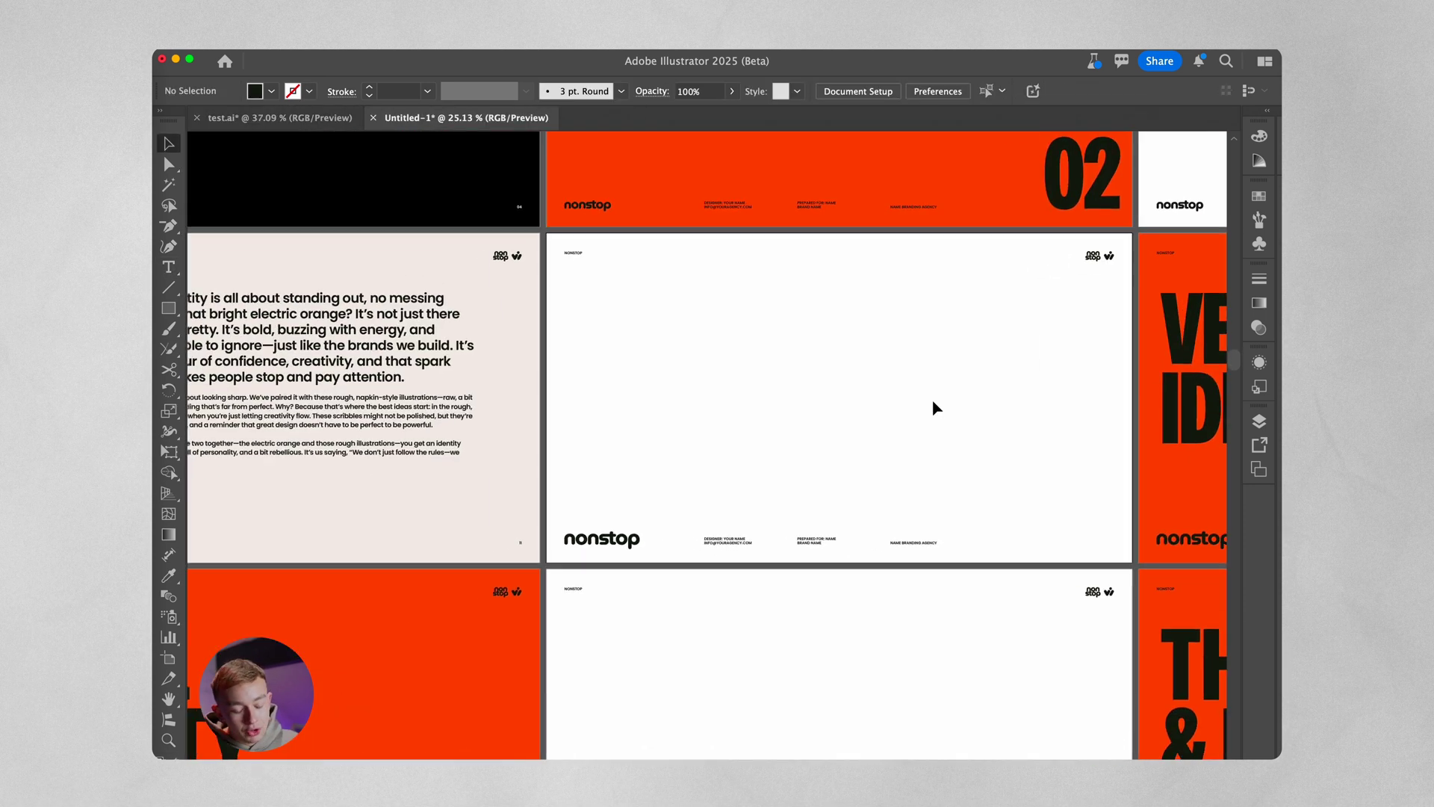
{"action": "scroll", "coordinate": [933, 404], "scroll_direction": "up", "scroll_amount": 3}
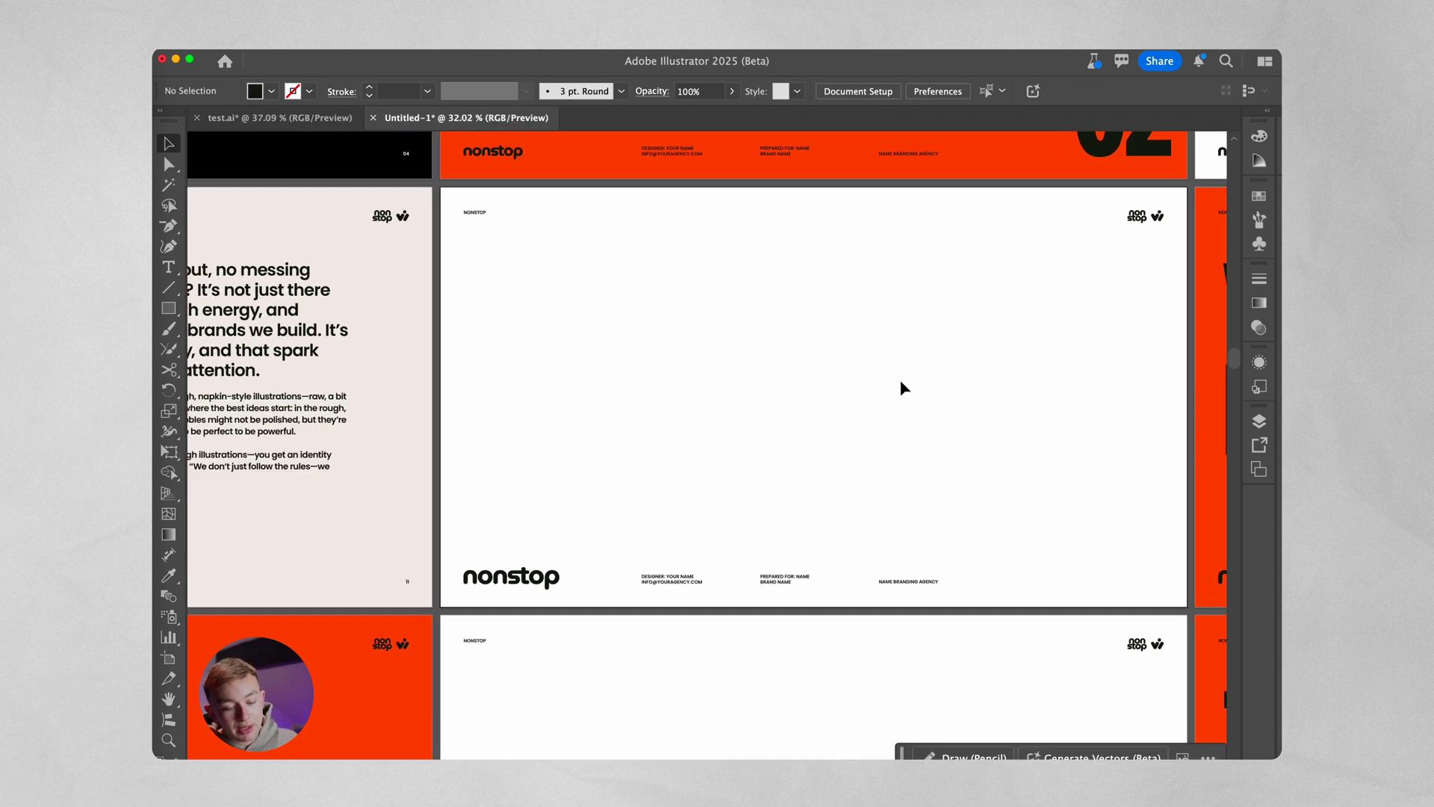
{"action": "left_click_drag", "start_coordinate": [458, 192], "coordinate": [1189, 657]}
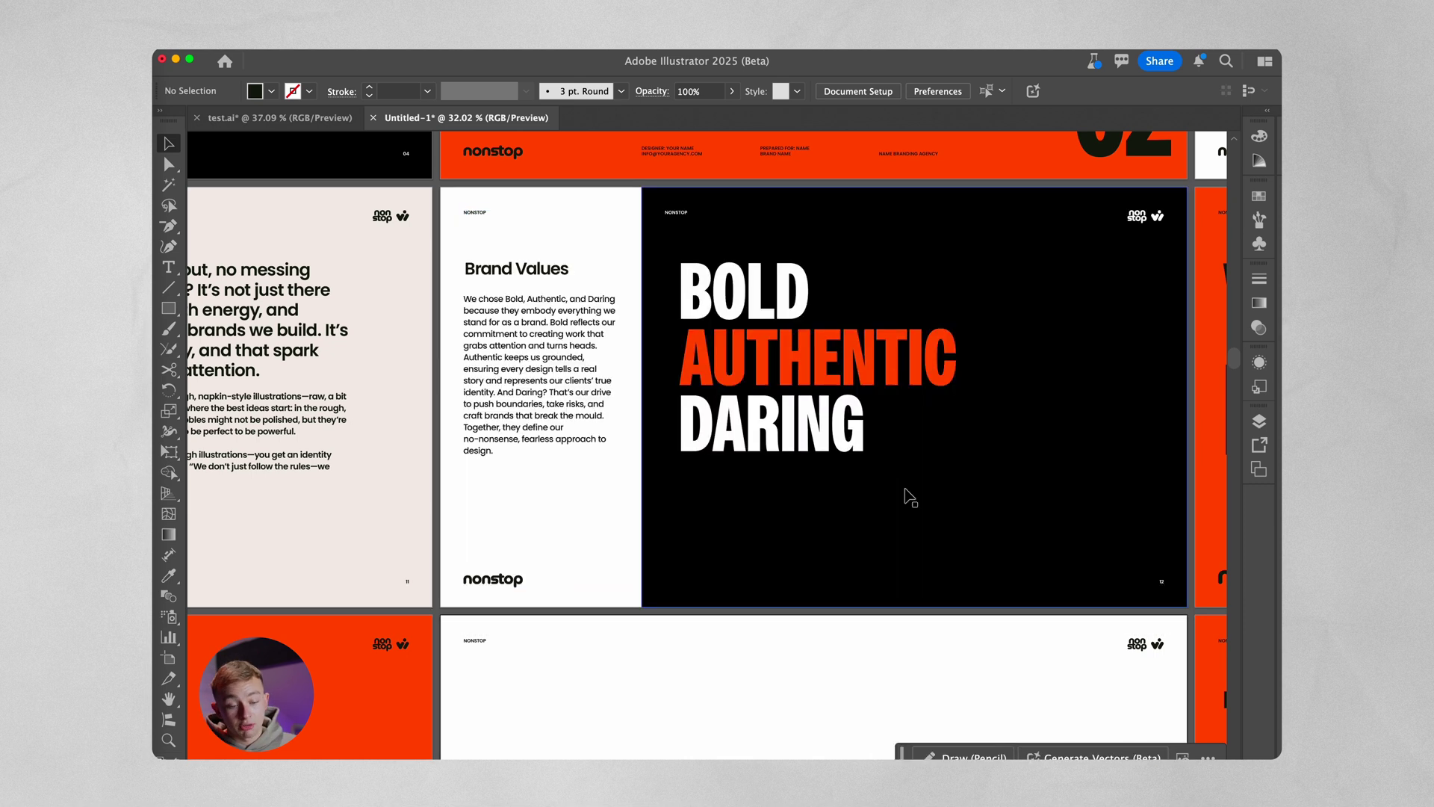
{"action": "scroll", "coordinate": [905, 489], "scroll_direction": "down", "scroll_amount": 5}
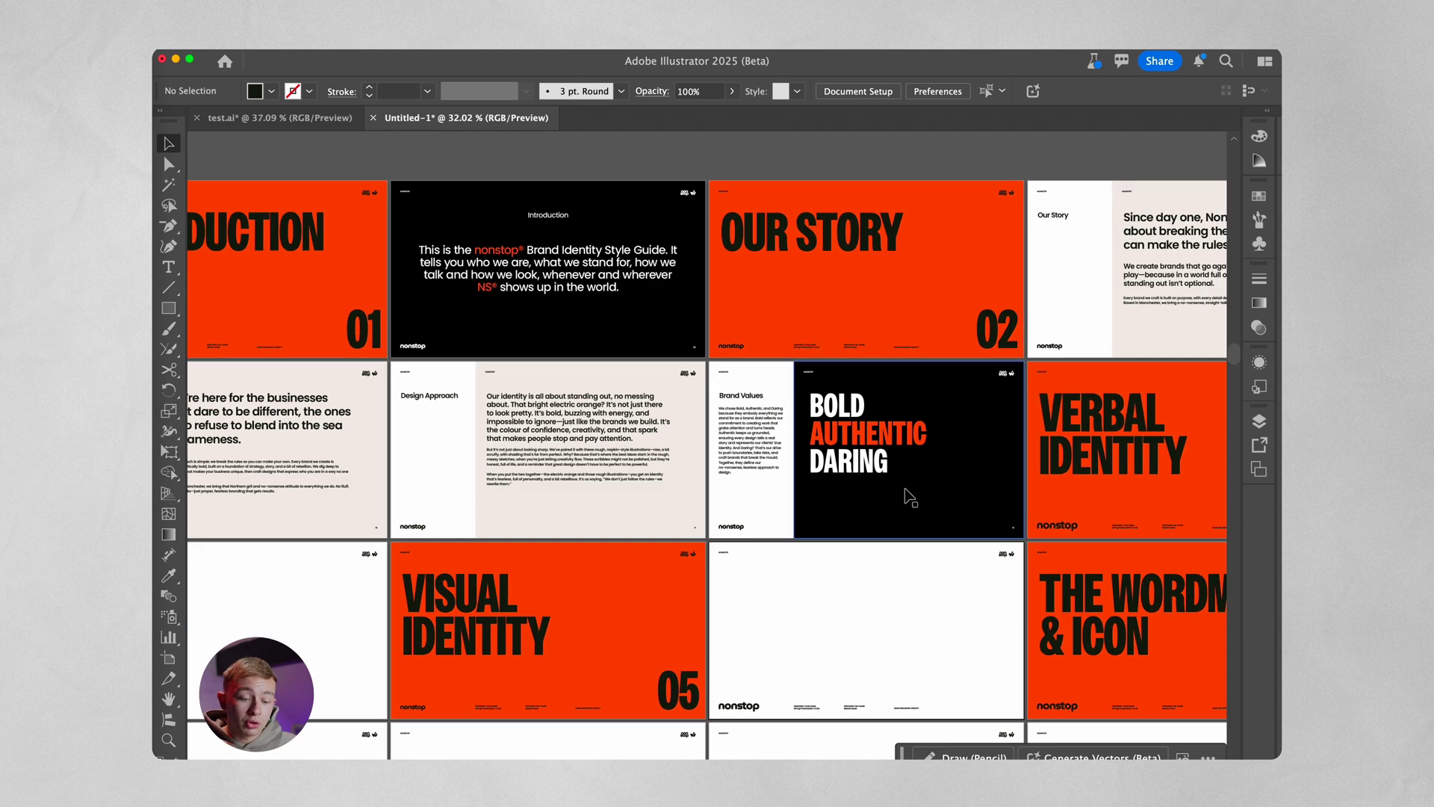
Step: Copy the Tone of Voice page with Direct, Bold, Approachable from test.ai onto the artboard after the Verbal Identity divider
{"action": "scroll", "coordinate": [906, 489], "scroll_direction": "right", "scroll_amount": 4}
{"action": "scroll", "coordinate": [776, 379], "scroll_direction": "right", "scroll_amount": 3}
{"action": "scroll", "coordinate": [776, 379], "scroll_direction": "up", "scroll_amount": 2}
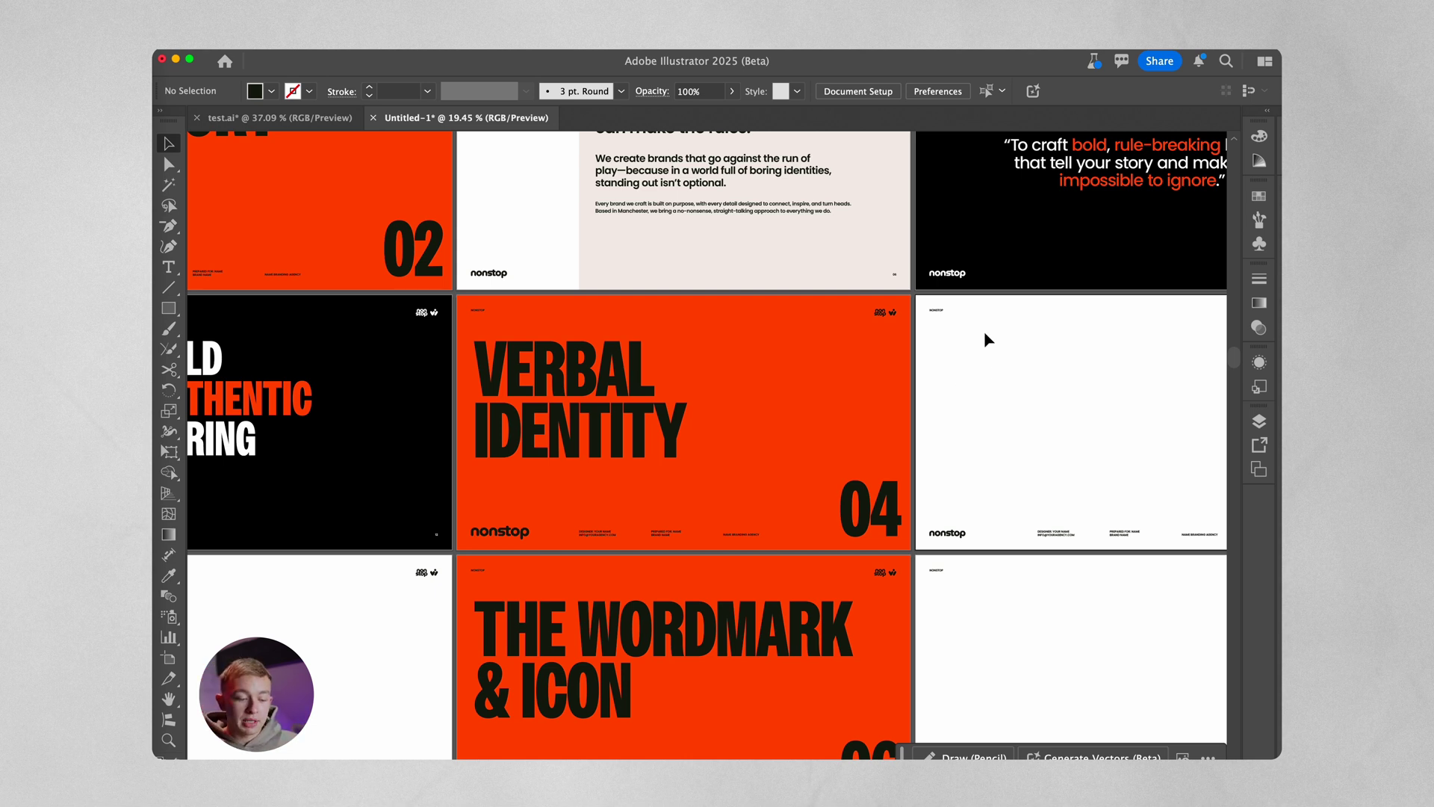
{"action": "scroll", "coordinate": [984, 330], "scroll_direction": "right", "scroll_amount": 5}
{"action": "scroll", "coordinate": [984, 333], "scroll_direction": "down", "scroll_amount": 1}
{"action": "left_click", "coordinate": [254, 118]}
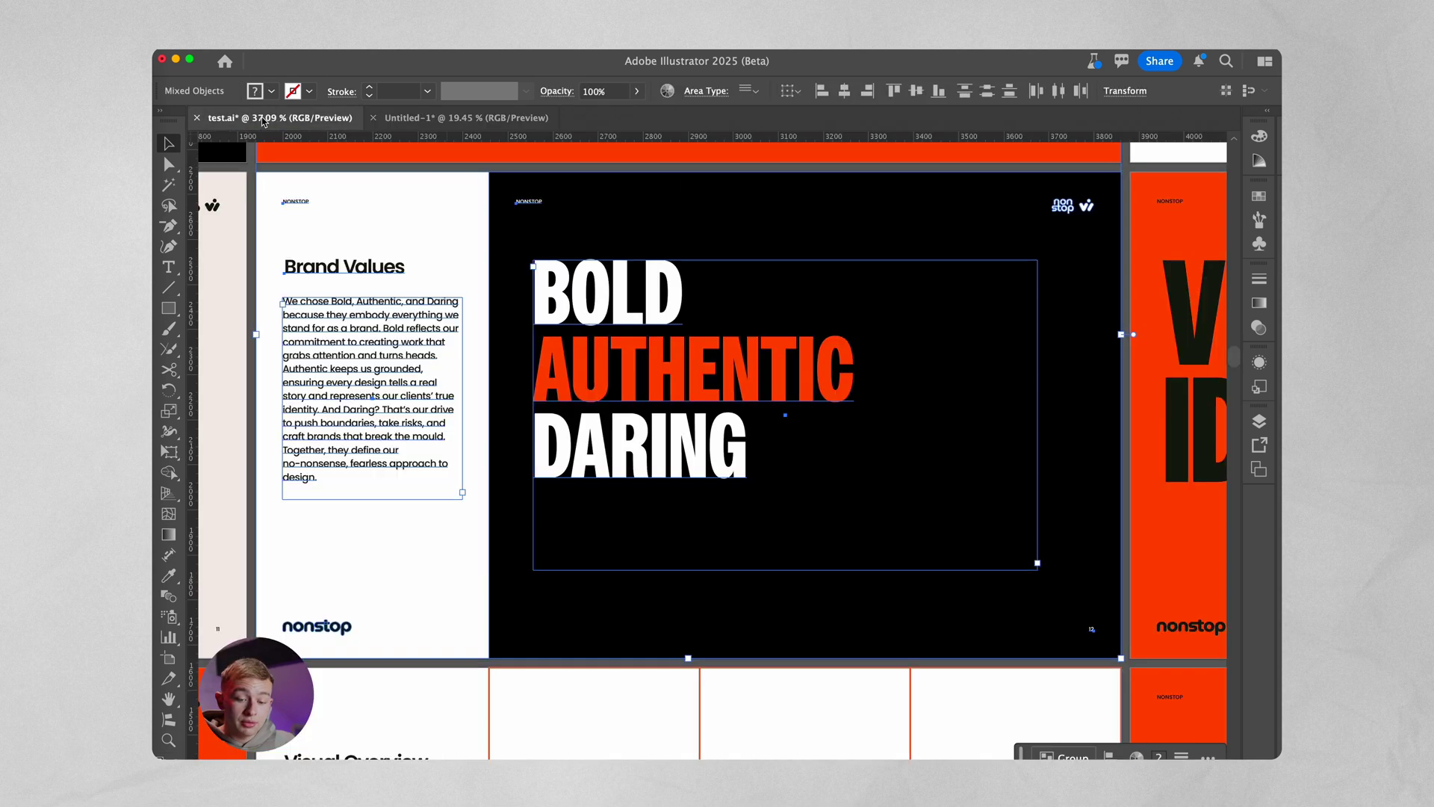
{"action": "scroll", "coordinate": [723, 432], "scroll_direction": "down", "scroll_amount": 3}
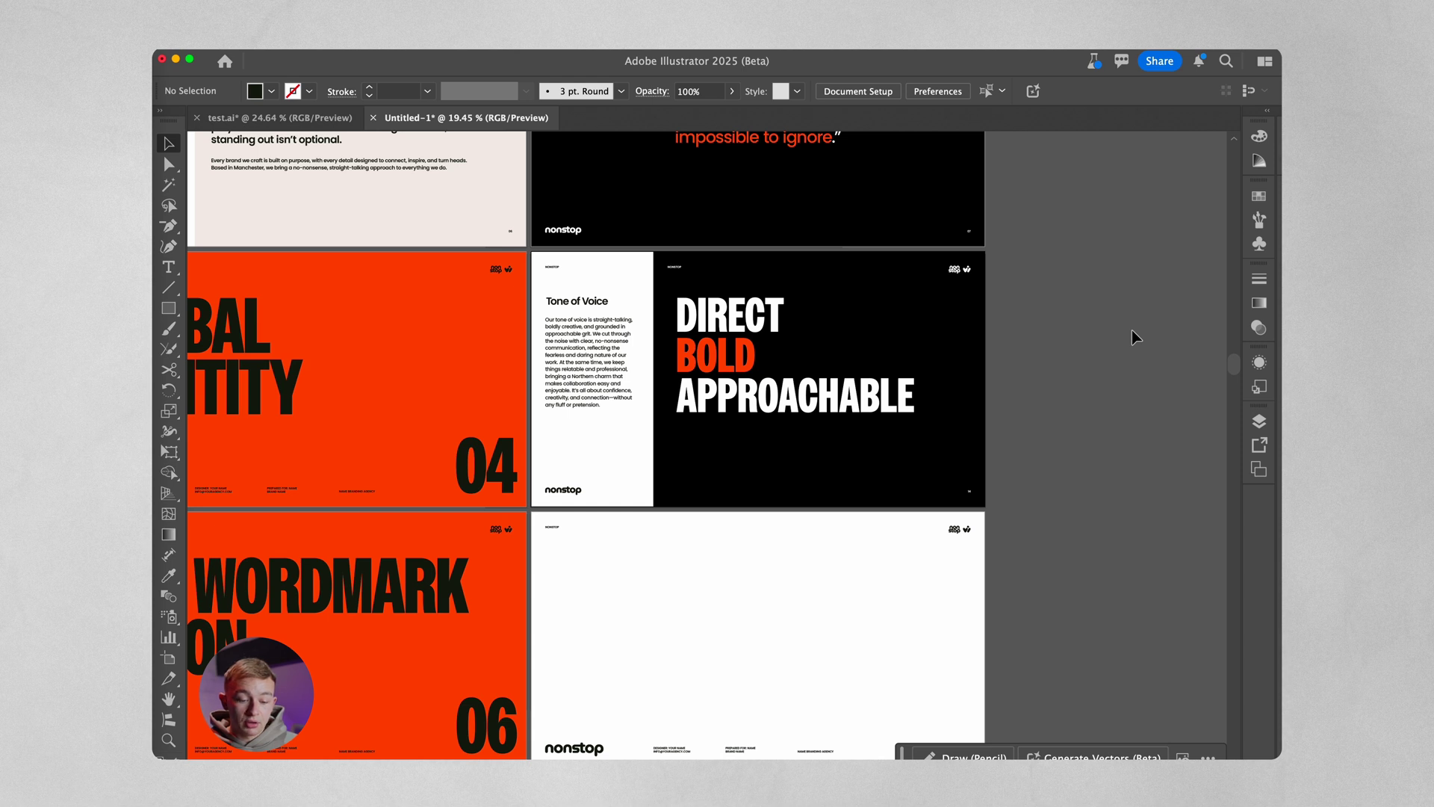
Step: Bring the Direct page from test.ai onto the artboard below Our Vision and review its do and don't examples
{"action": "scroll", "coordinate": [1110, 333], "scroll_direction": "down", "scroll_amount": 5}
{"action": "scroll", "coordinate": [590, 452], "scroll_direction": "up", "scroll_amount": 5}
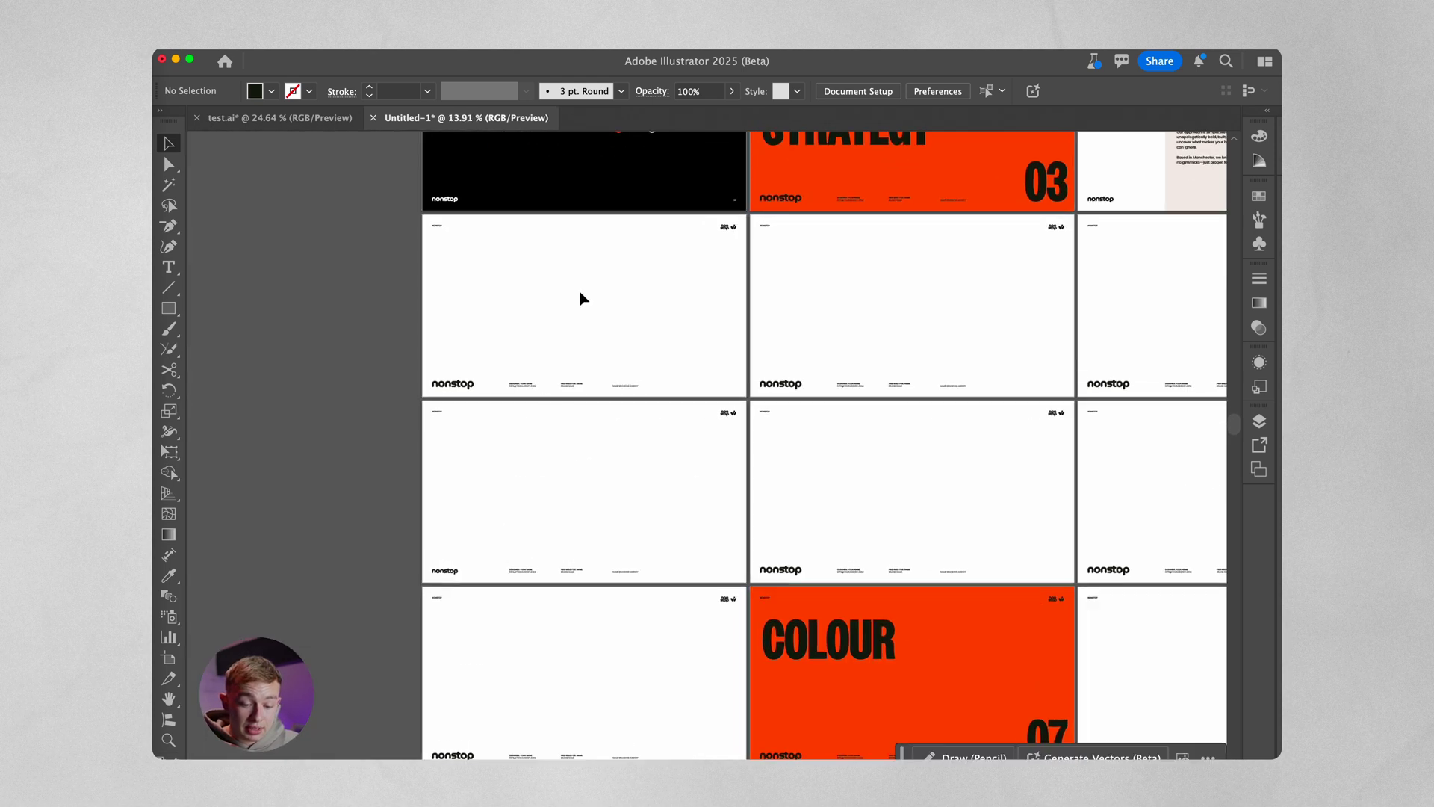
{"action": "scroll", "coordinate": [580, 293], "scroll_direction": "up", "scroll_amount": 4}
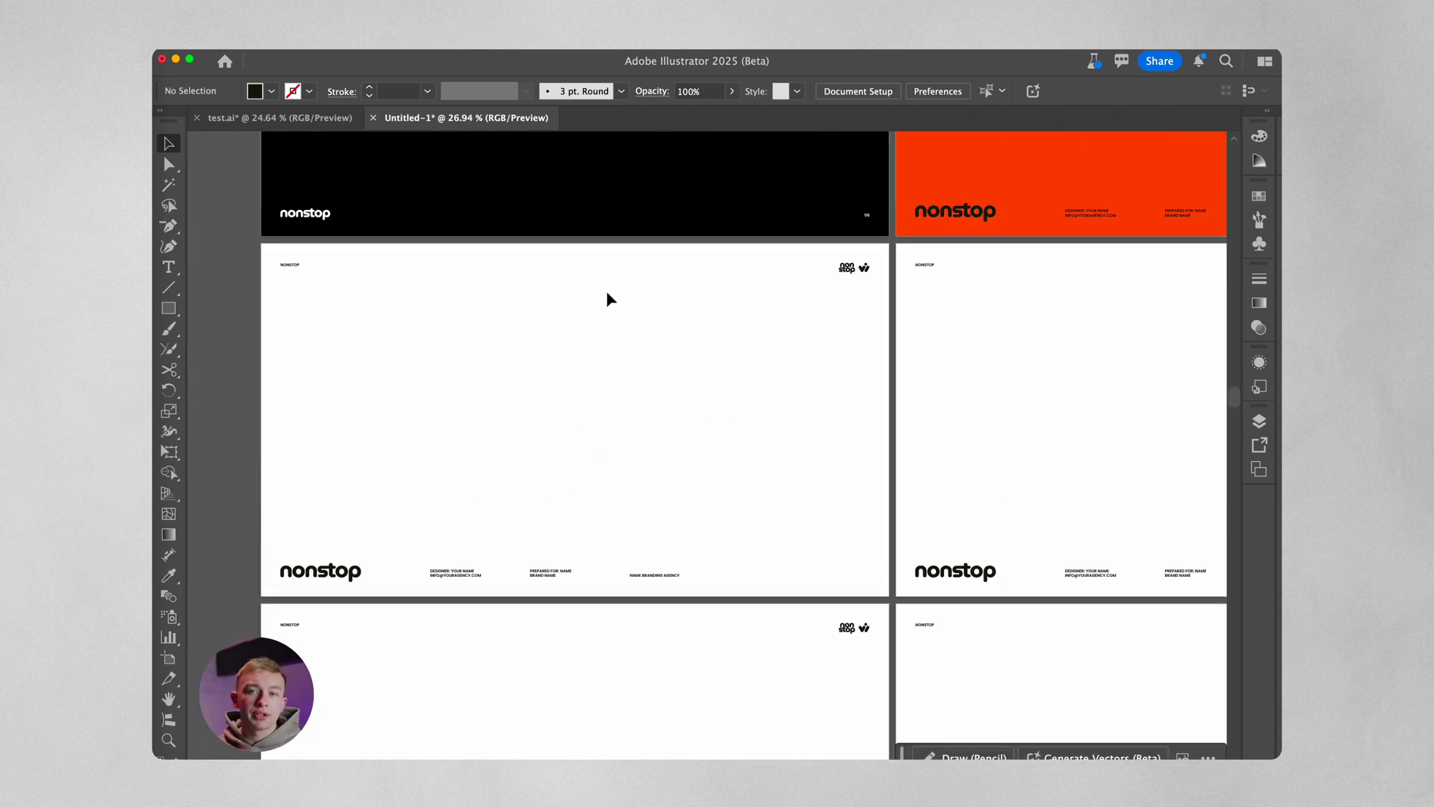
{"action": "left_click", "coordinate": [276, 117]}
{"action": "scroll", "coordinate": [524, 460], "scroll_direction": "left", "scroll_amount": 5}
{"action": "scroll", "coordinate": [525, 469], "scroll_direction": "down", "scroll_amount": 5}
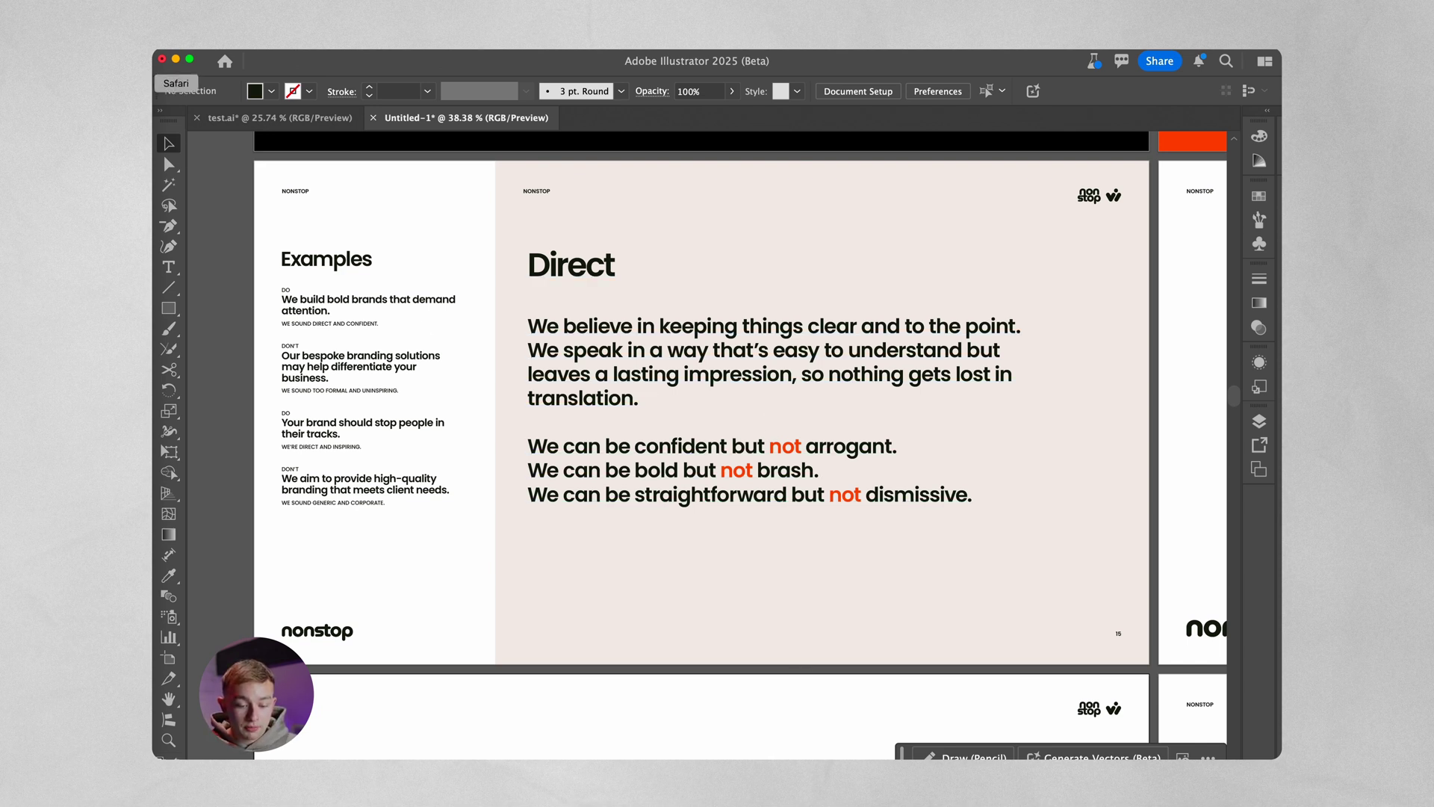
{"action": "scroll", "coordinate": [356, 303], "scroll_direction": "up", "scroll_amount": 2}
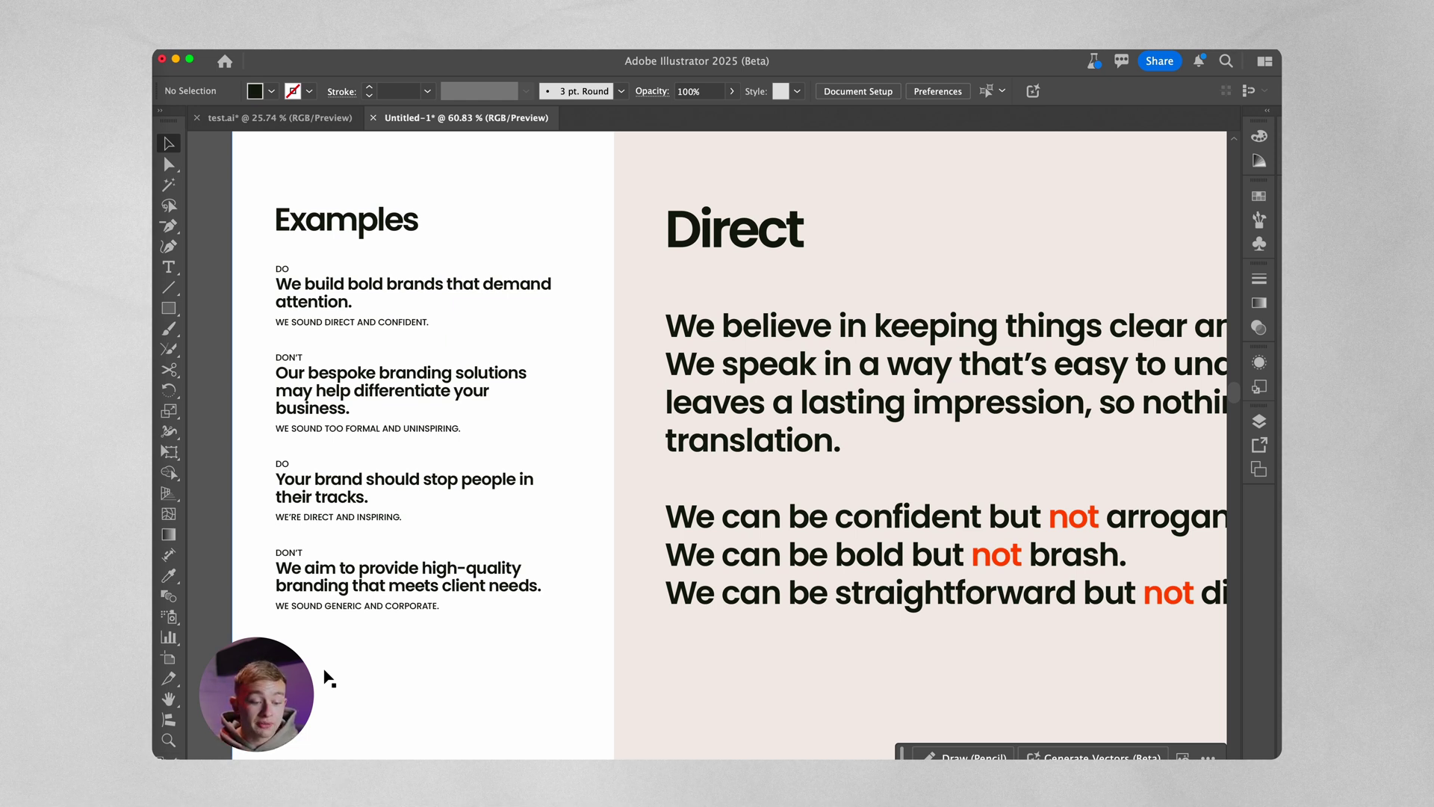
{"action": "scroll", "coordinate": [329, 678], "scroll_direction": "down", "scroll_amount": 2}
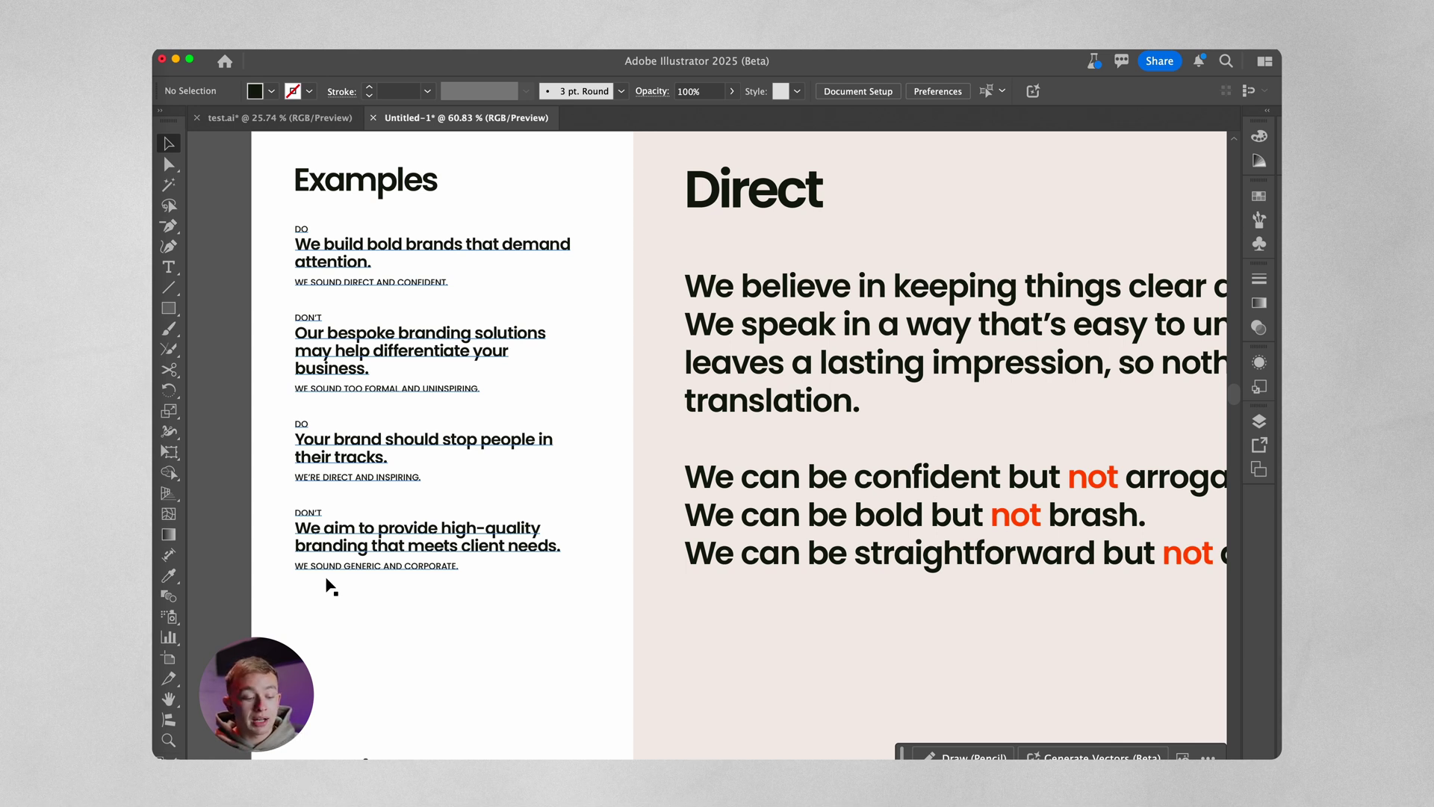
{"action": "scroll", "coordinate": [326, 579], "scroll_direction": "down", "scroll_amount": 5}
{"action": "scroll", "coordinate": [398, 548], "scroll_direction": "up", "scroll_amount": 3}
{"action": "scroll", "coordinate": [330, 598], "scroll_direction": "up", "scroll_amount": 2}
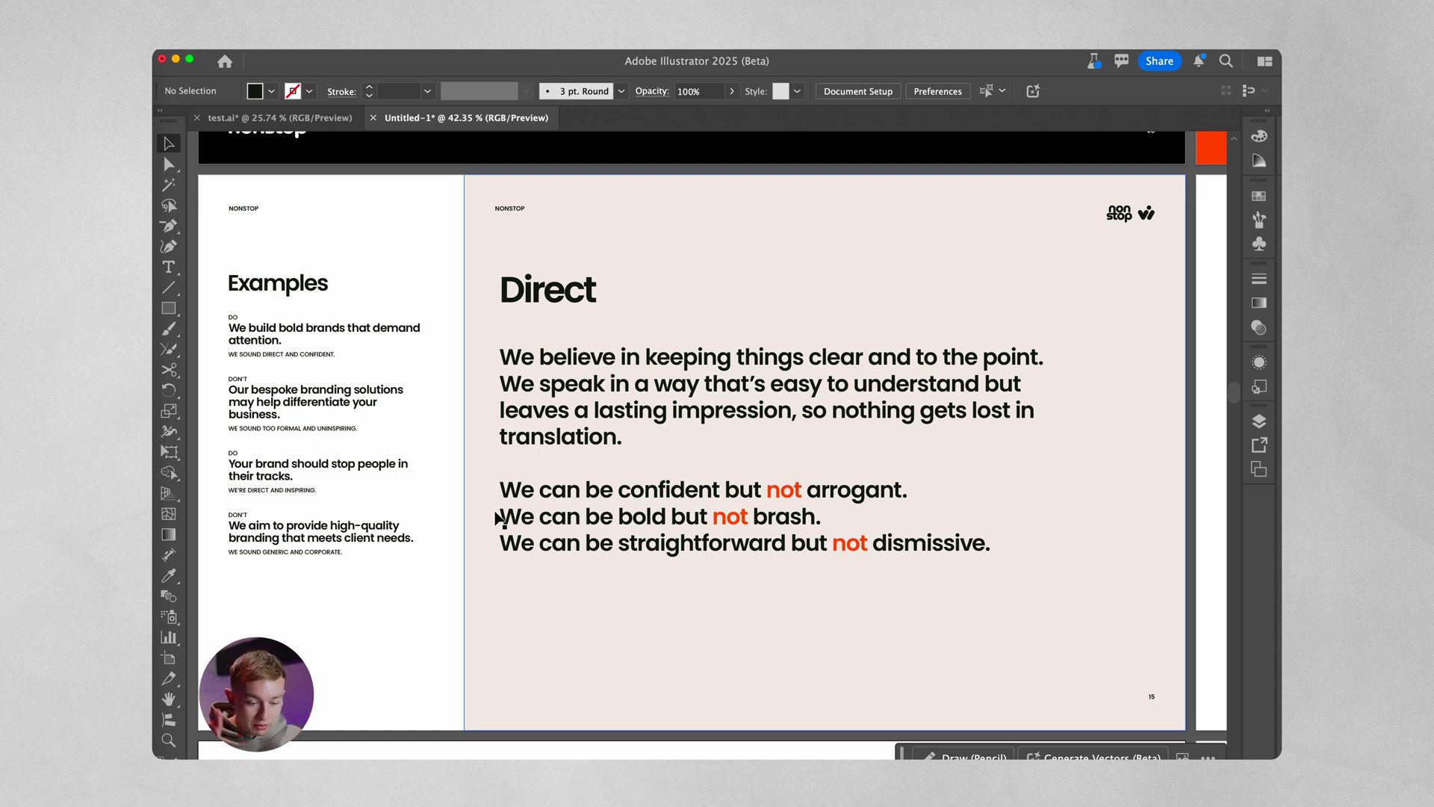
Step: Fill the two artboards following the Direct page with the Bold and Daring tone pages and their examples
{"action": "scroll", "coordinate": [827, 441], "scroll_direction": "right", "scroll_amount": 10}
{"action": "scroll", "coordinate": [827, 441], "scroll_direction": "down", "scroll_amount": 3}
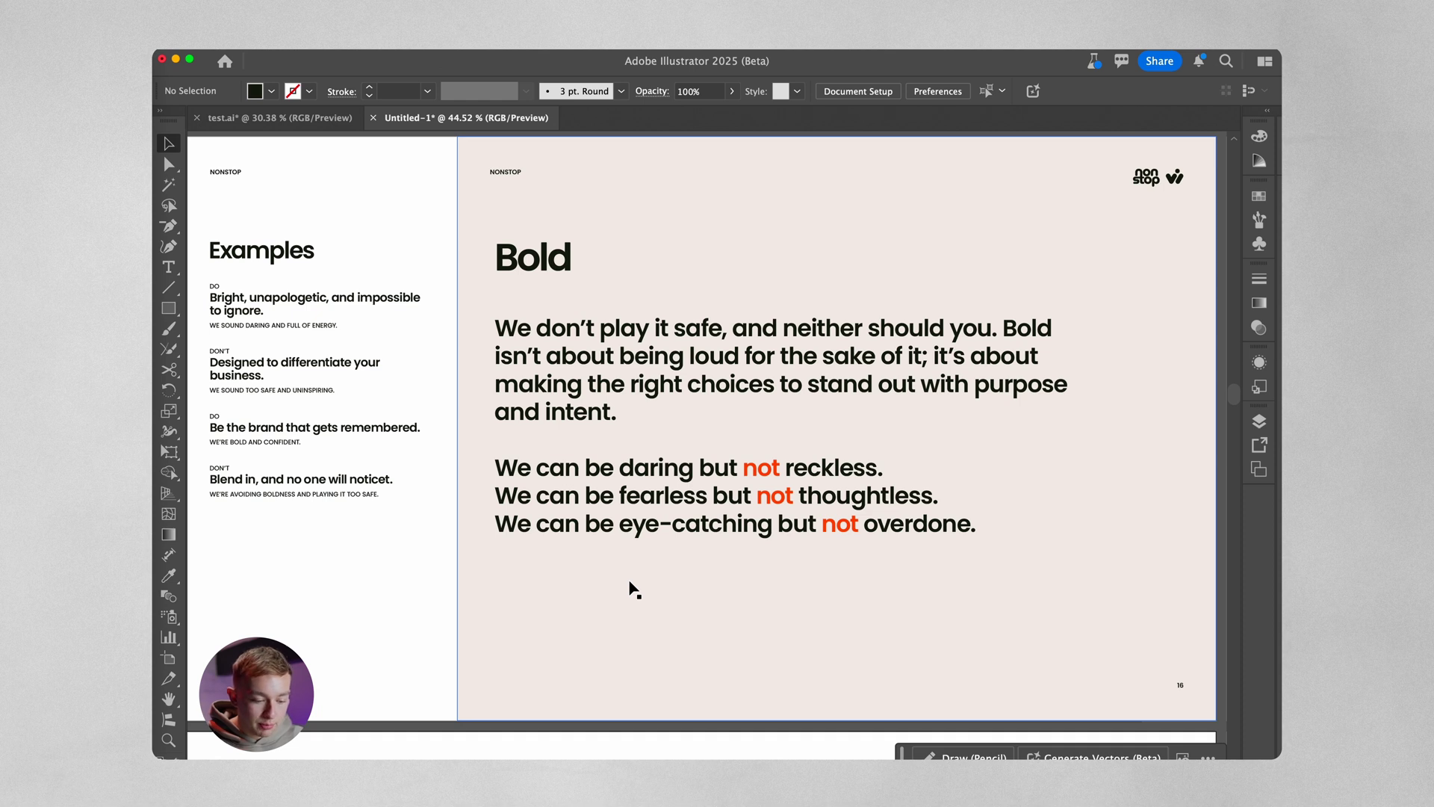
{"action": "scroll", "coordinate": [630, 587], "scroll_direction": "down", "scroll_amount": 5}
{"action": "scroll", "coordinate": [630, 586], "scroll_direction": "right", "scroll_amount": 8}
{"action": "scroll", "coordinate": [777, 536], "scroll_direction": "up", "scroll_amount": 6}
{"action": "scroll", "coordinate": [778, 537], "scroll_direction": "down", "scroll_amount": 3}
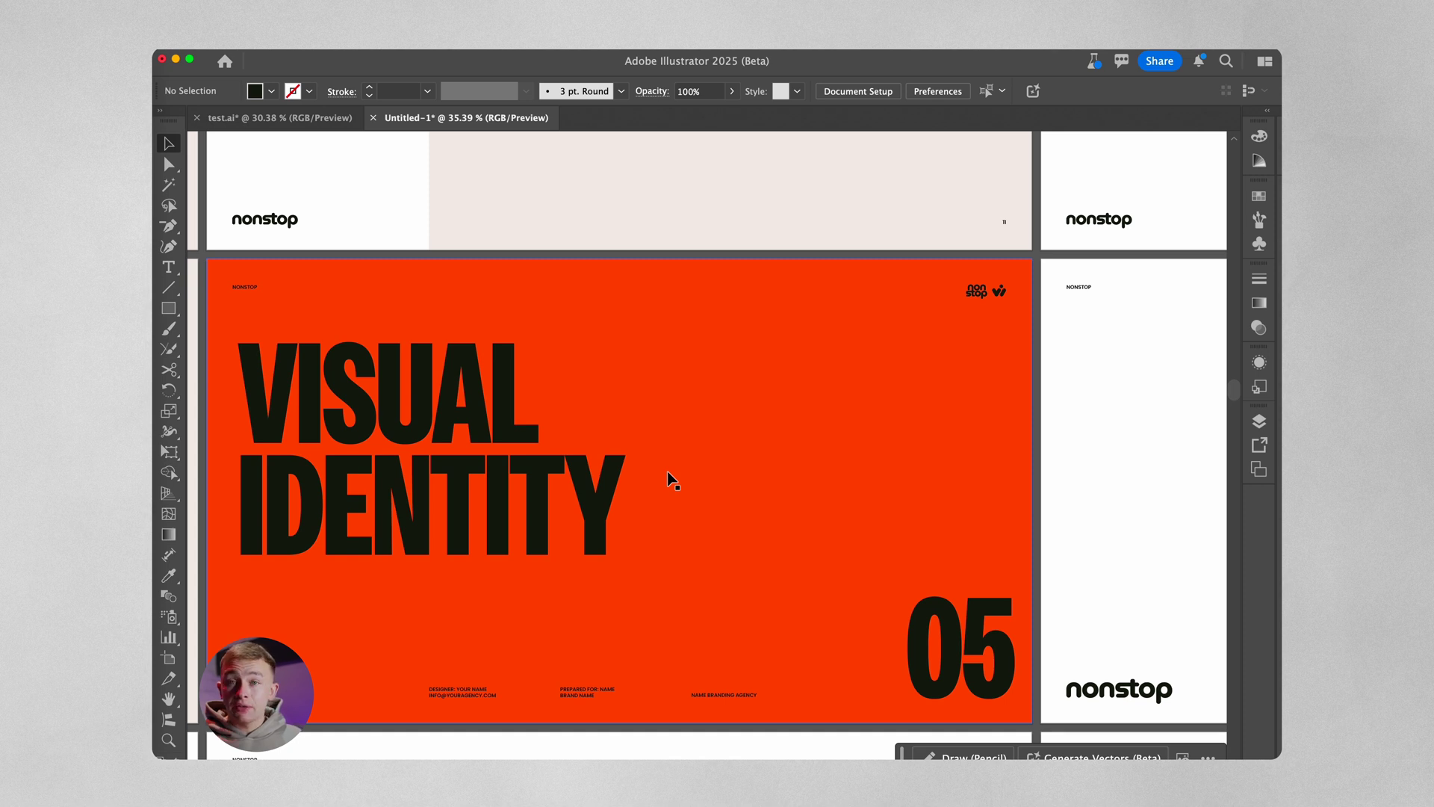
Step: Copy the Visual Overview page with its five image placeholders from test.ai onto the artboard after the Visual Identity divider
{"action": "scroll", "coordinate": [668, 473], "scroll_direction": "down", "scroll_amount": 3}
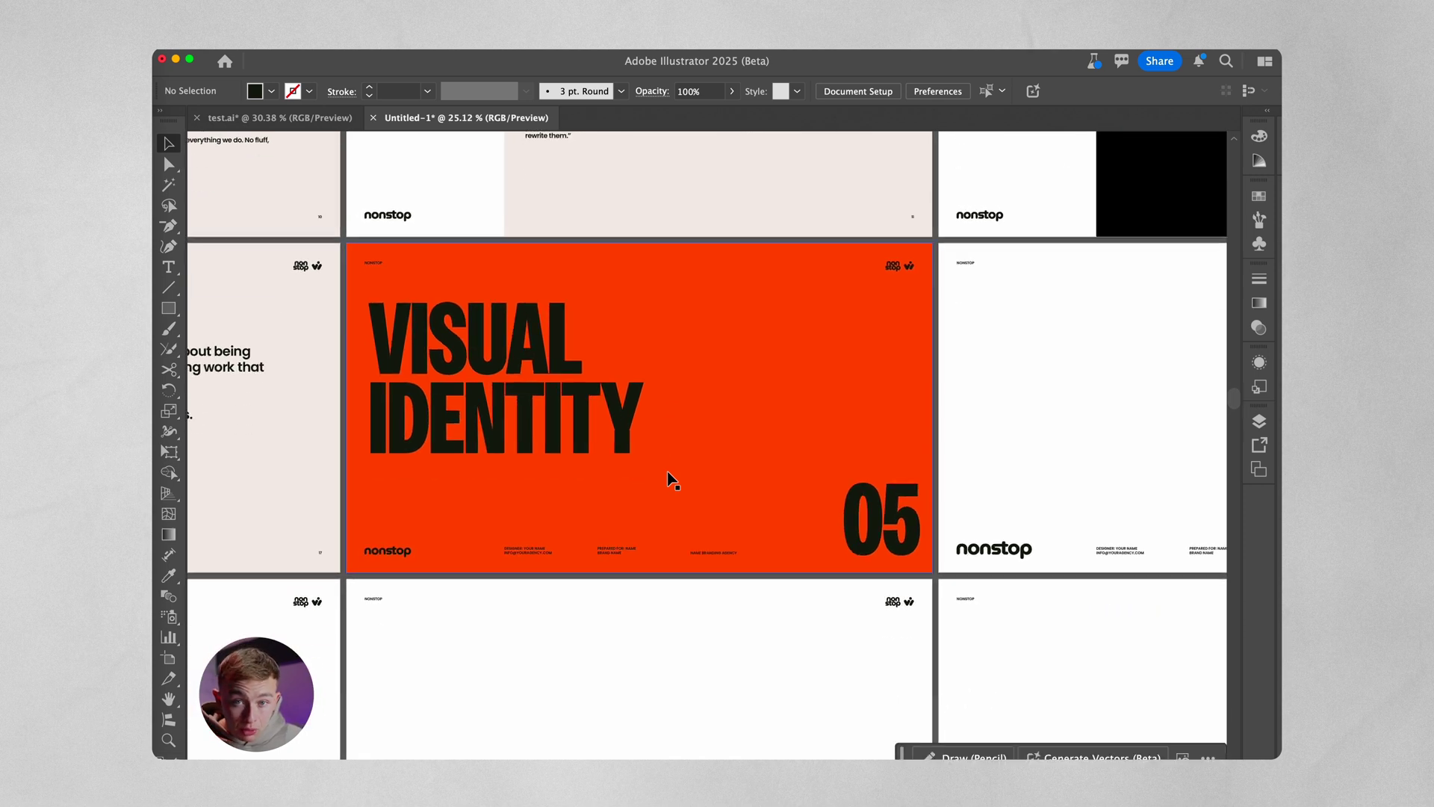
{"action": "left_click", "coordinate": [271, 92]}
{"action": "left_click", "coordinate": [509, 163]}
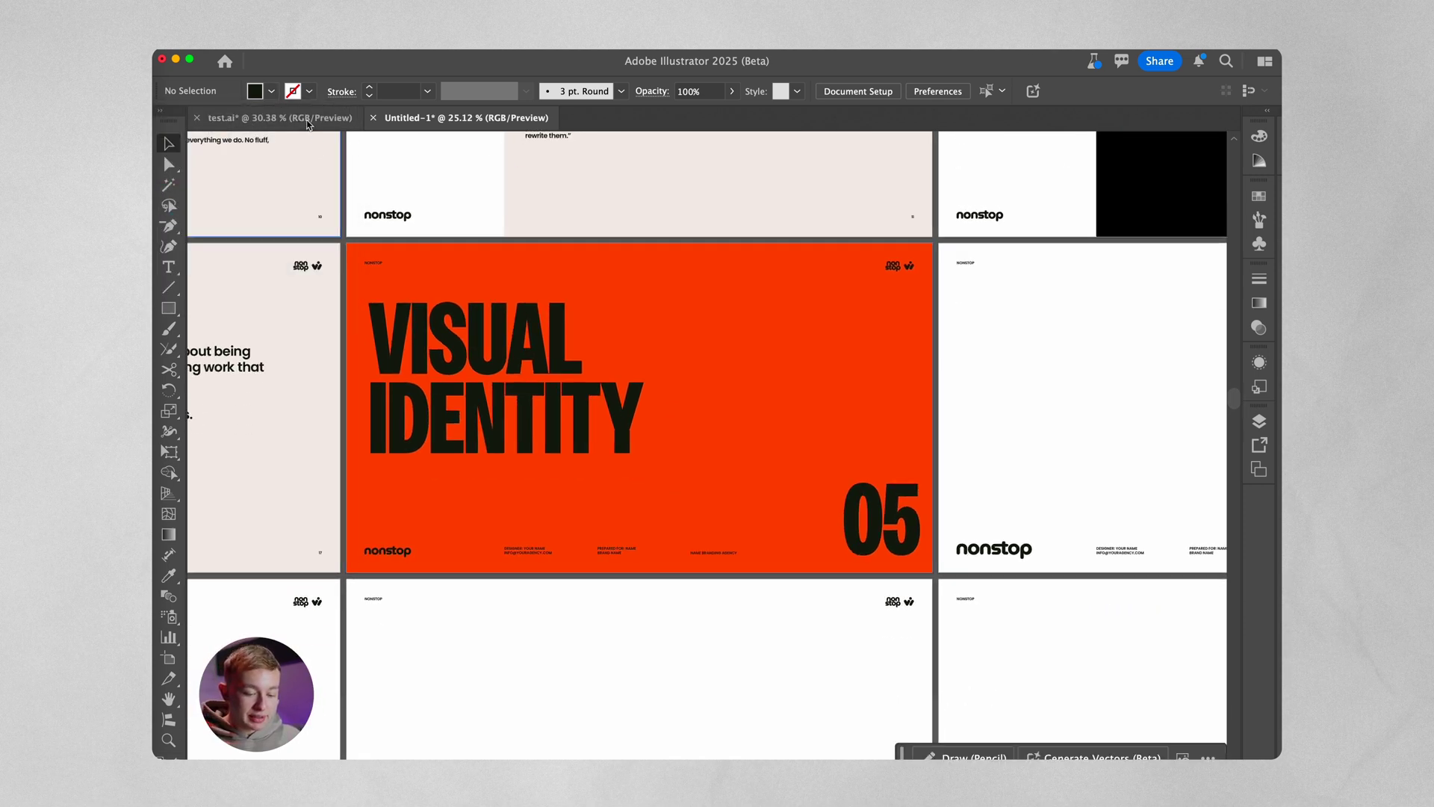
{"action": "left_click", "coordinate": [299, 117]}
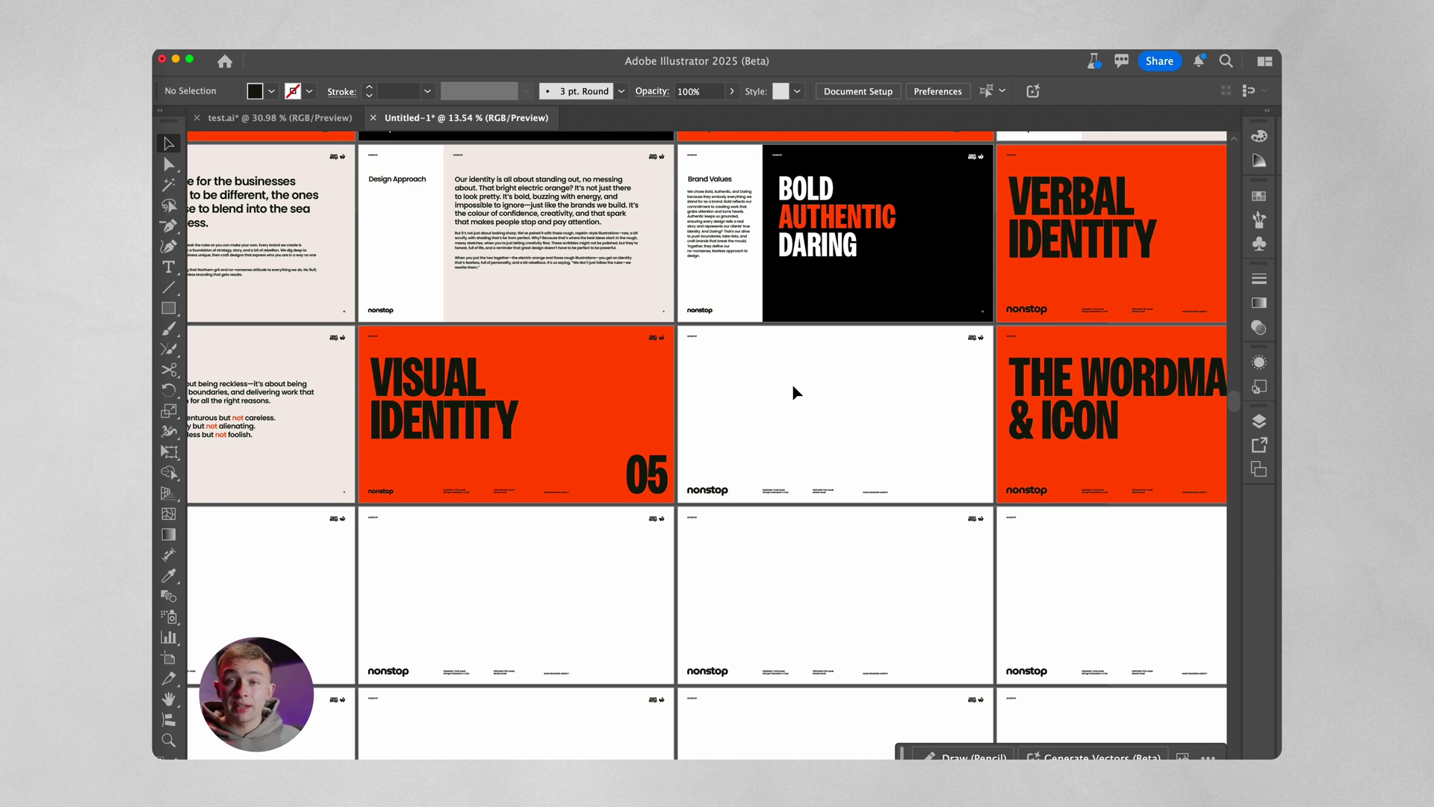
{"action": "scroll", "coordinate": [792, 384], "scroll_direction": "up", "scroll_amount": 8}
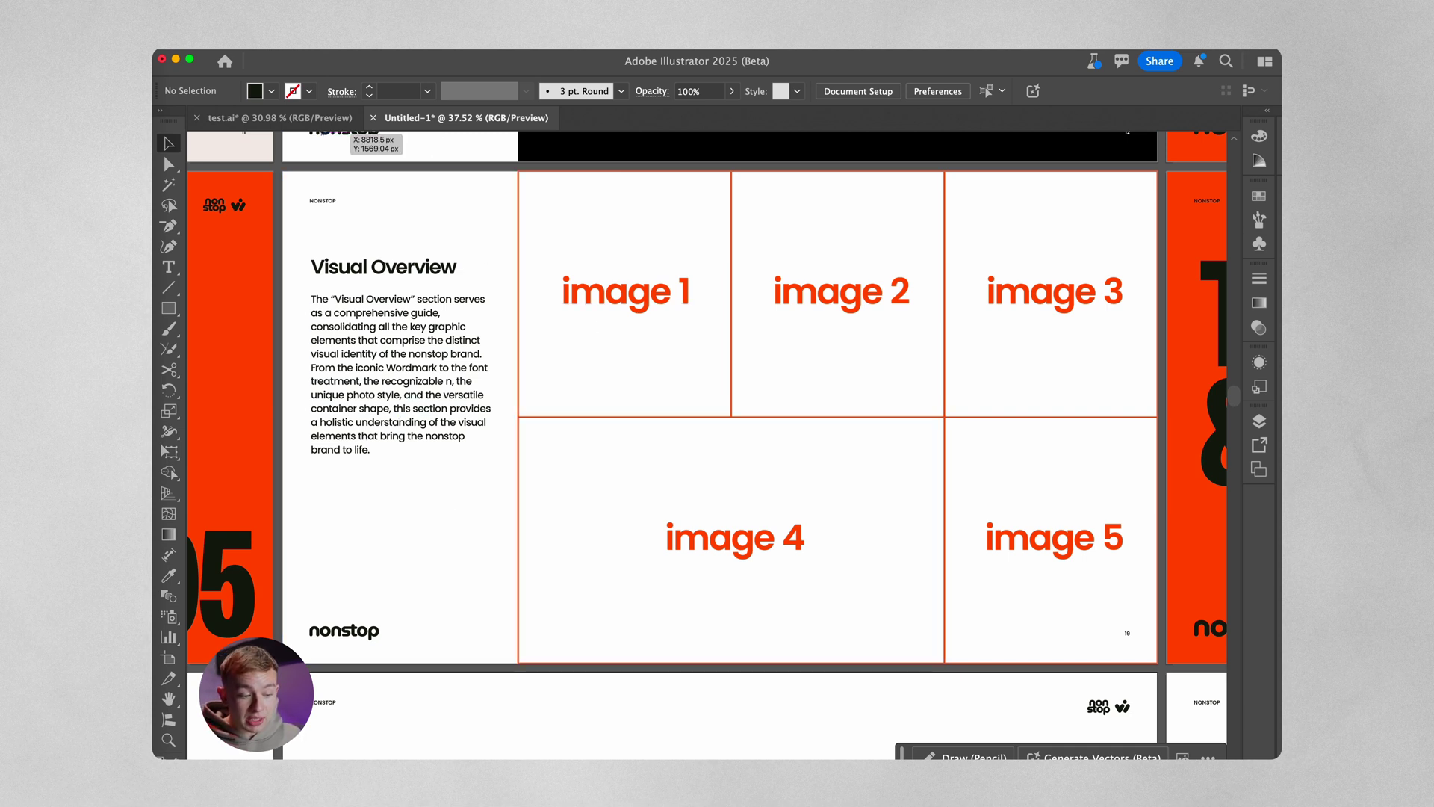
Step: Place the stage presentation photo from Finder over the image 4 placeholder on the Visual Overview page
{"action": "left_click", "coordinate": [154, 66]}
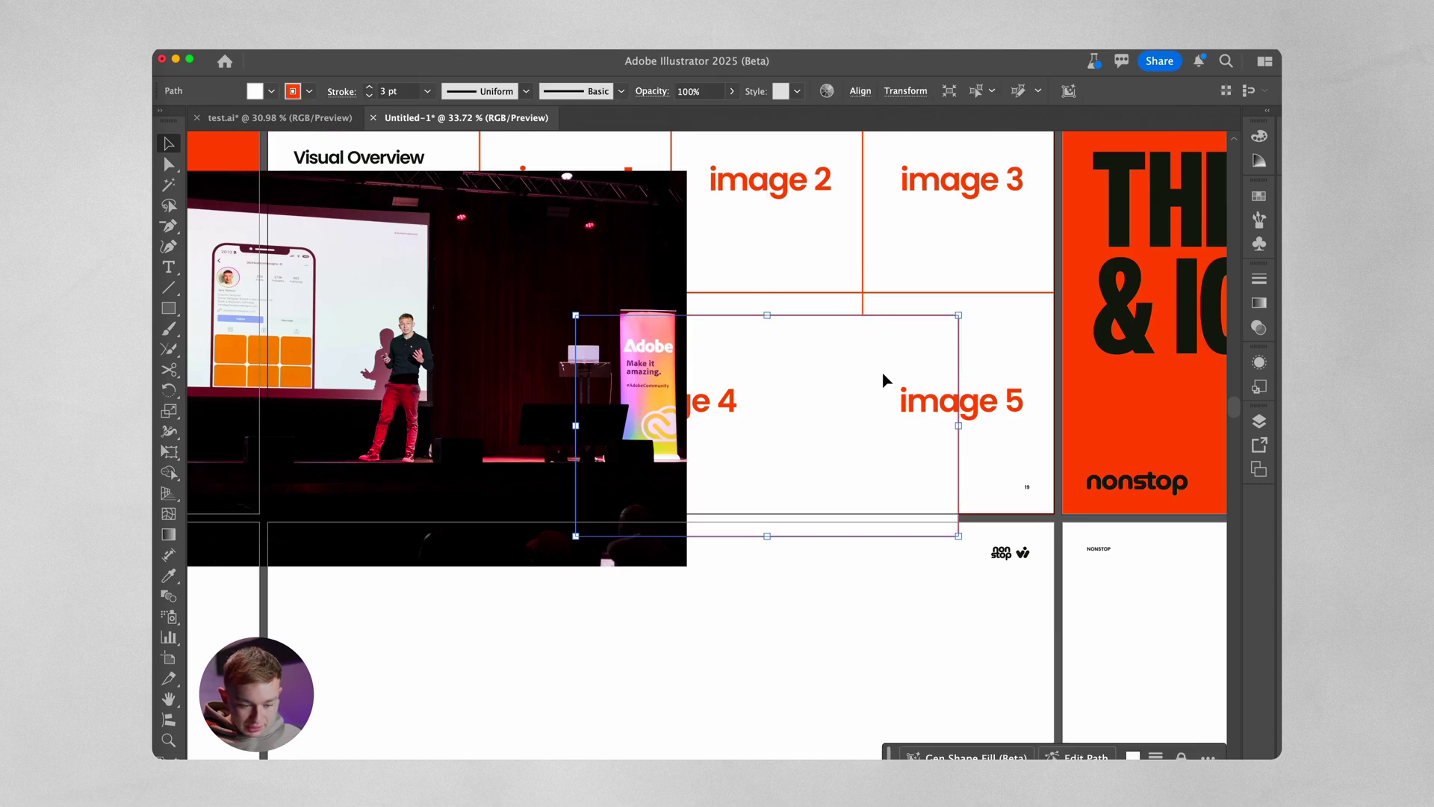
{"action": "left_click_drag", "start_coordinate": [670, 369], "coordinate": [840, 434]}
{"action": "left_click_drag", "start_coordinate": [609, 436], "coordinate": [657, 432]}
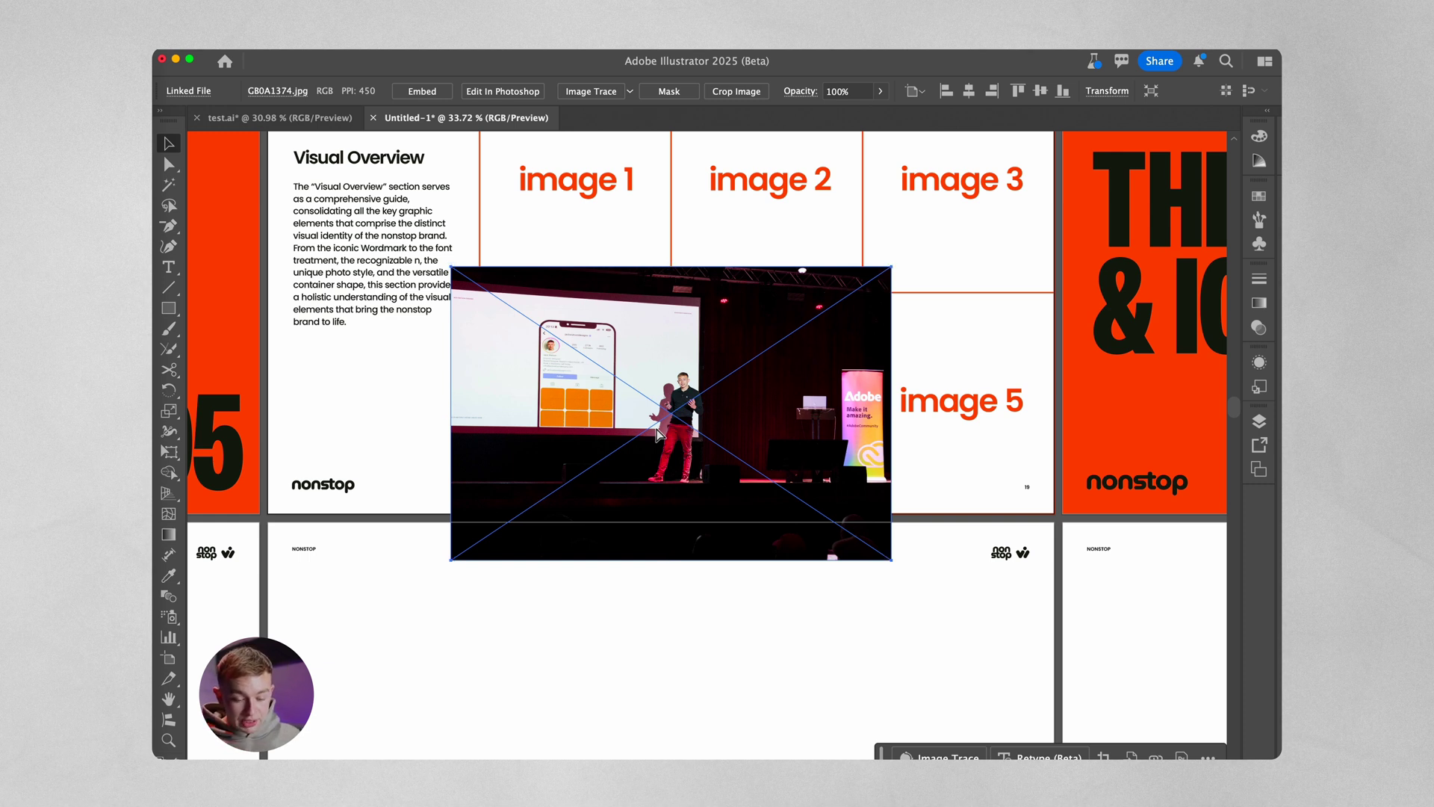
Step: Send the photo behind the image 4 frame, clip it to that frame, and delete the placeholder label
{"action": "key", "text": "super+bracketleft"}
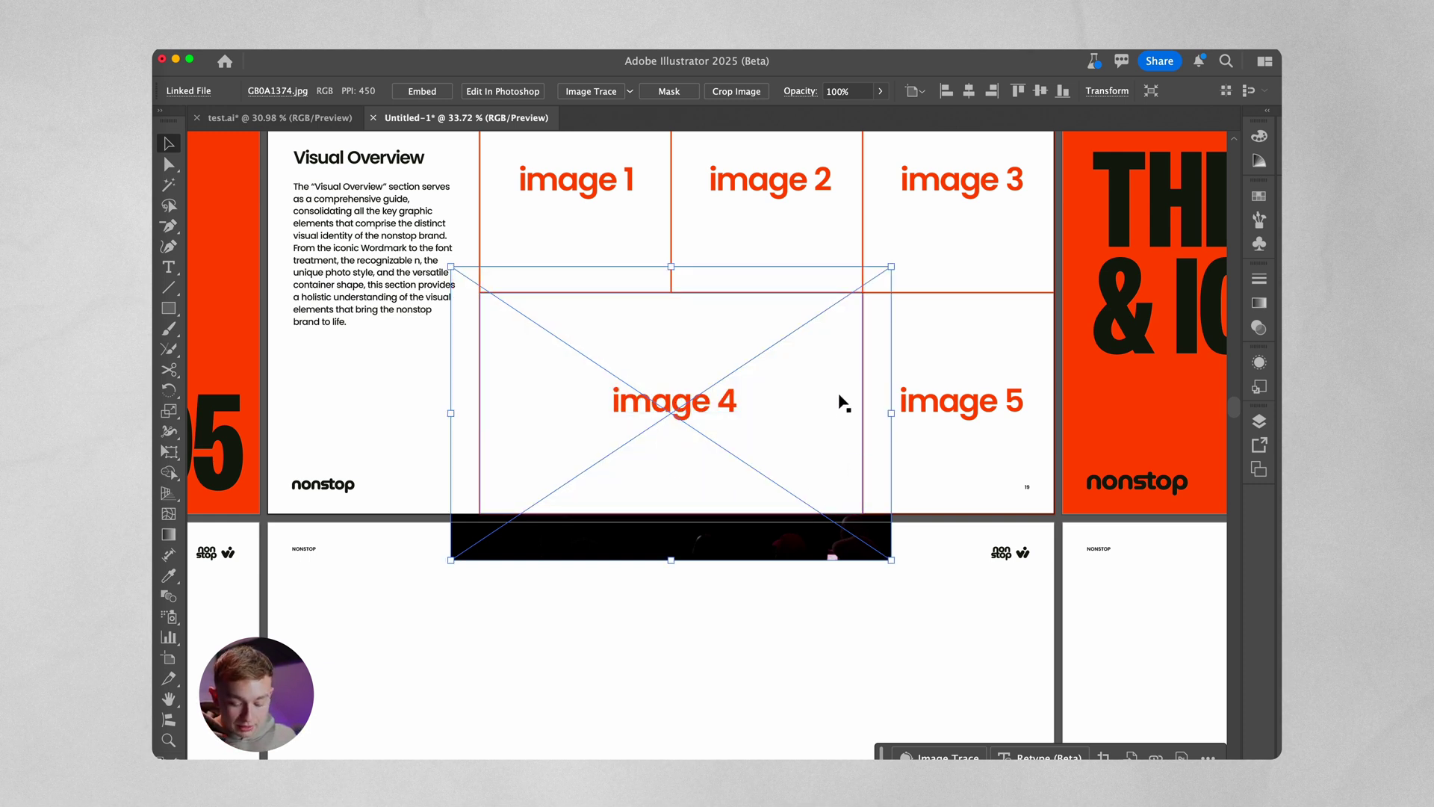
{"action": "left_click", "coordinate": [843, 404], "text": "shift"}
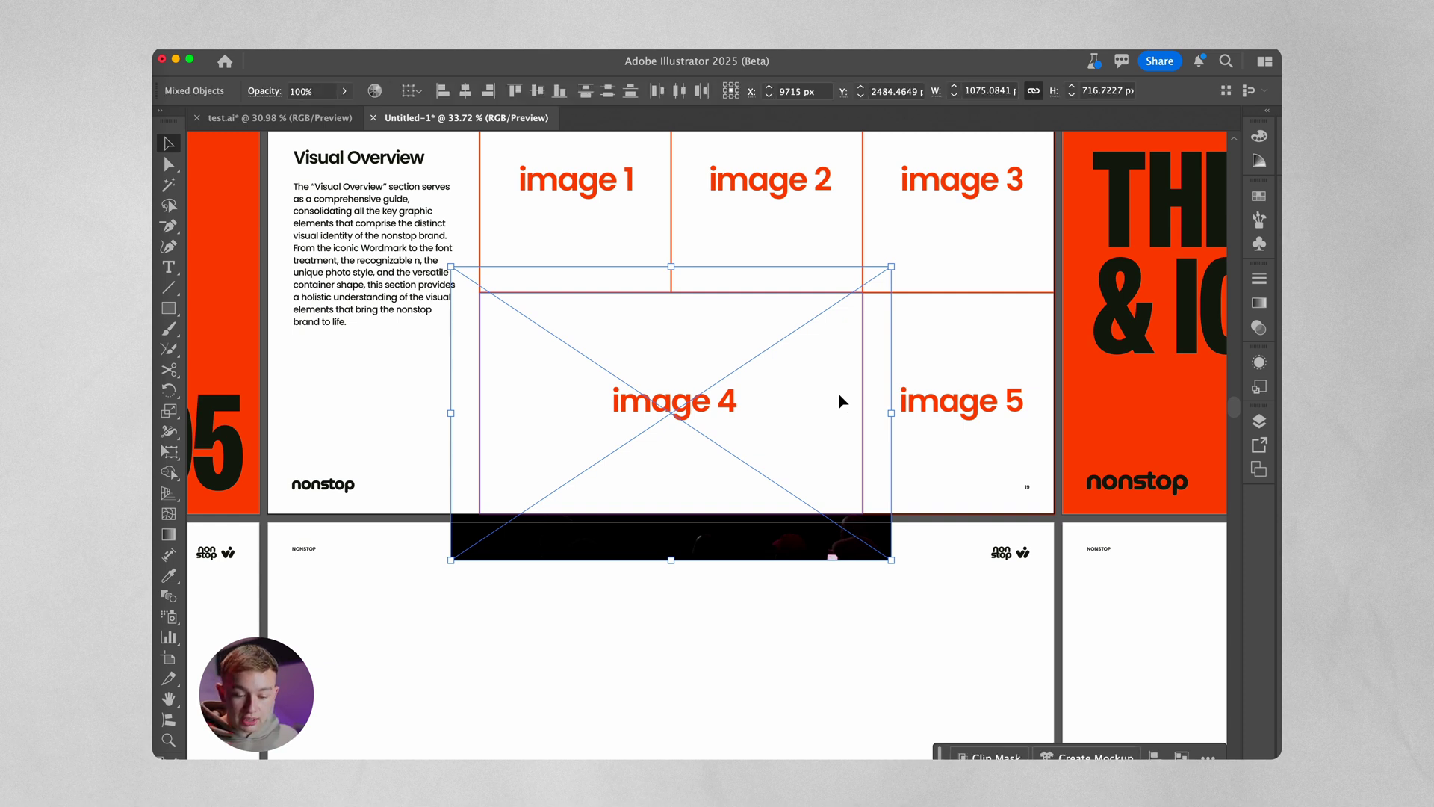
{"action": "key", "text": "super+7"}
{"action": "left_click", "coordinate": [731, 404]}
{"action": "key", "text": "BackSpace"}
Step: Inspect the clipped photo within the Visual Overview grid and against the surrounding artboards
{"action": "scroll", "coordinate": [588, 441], "scroll_direction": "down", "scroll_amount": 5}
{"action": "scroll", "coordinate": [579, 310], "scroll_direction": "up", "scroll_amount": 5}
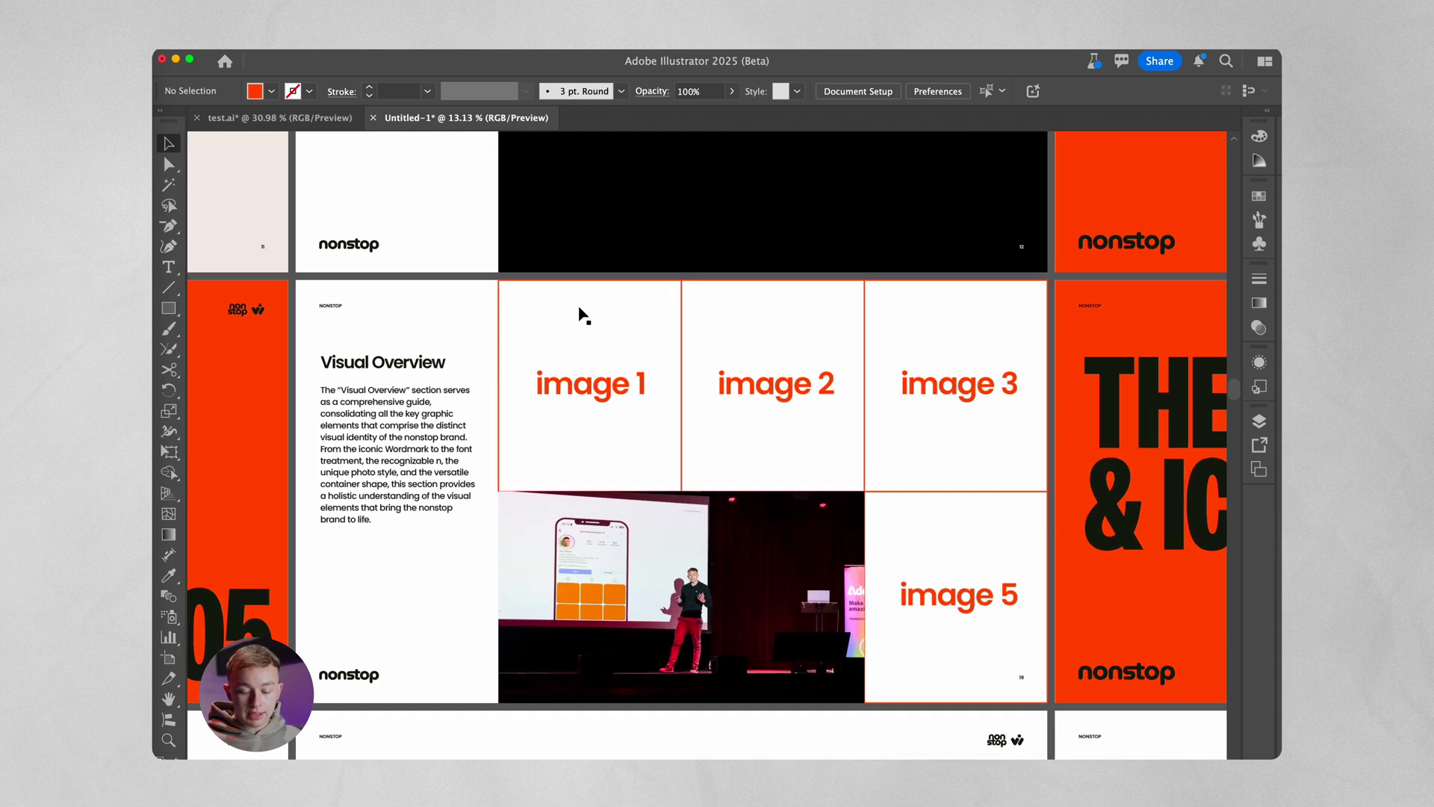
{"action": "scroll", "coordinate": [394, 302], "scroll_direction": "down", "scroll_amount": 2}
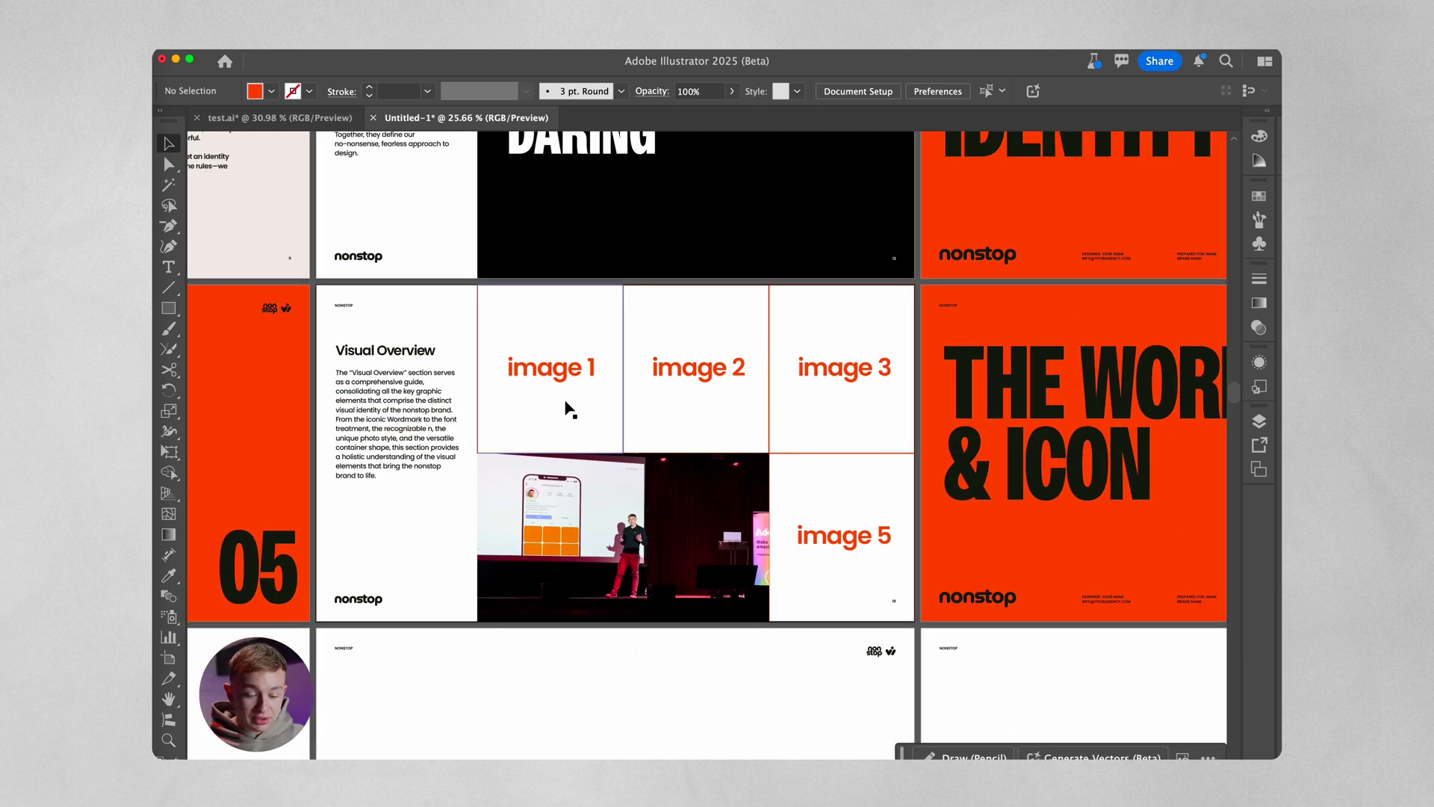
{"action": "scroll", "coordinate": [590, 418], "scroll_direction": "down", "scroll_amount": 3}
{"action": "scroll", "coordinate": [623, 414], "scroll_direction": "up", "scroll_amount": 5}
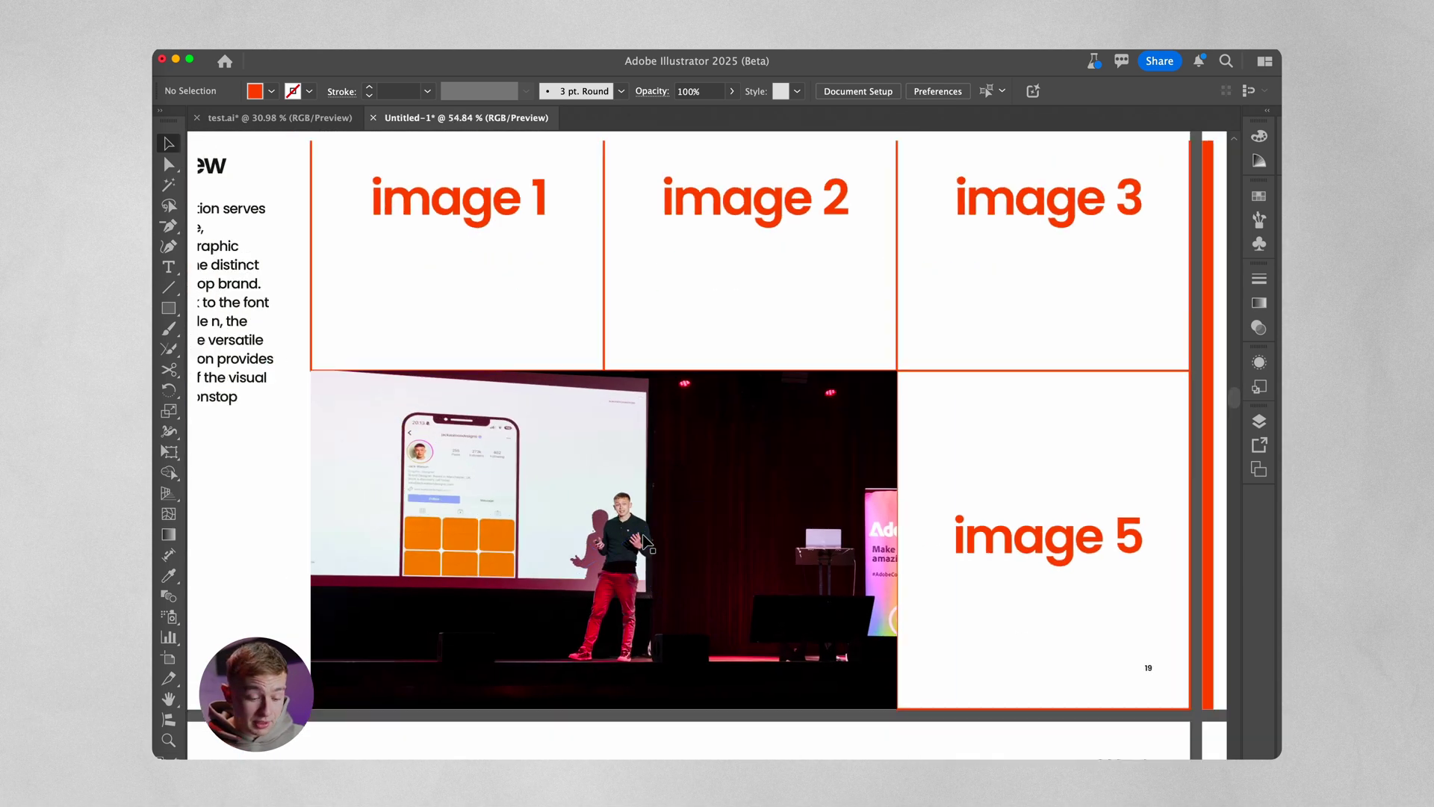
{"action": "scroll", "coordinate": [644, 540], "scroll_direction": "down", "scroll_amount": 3}
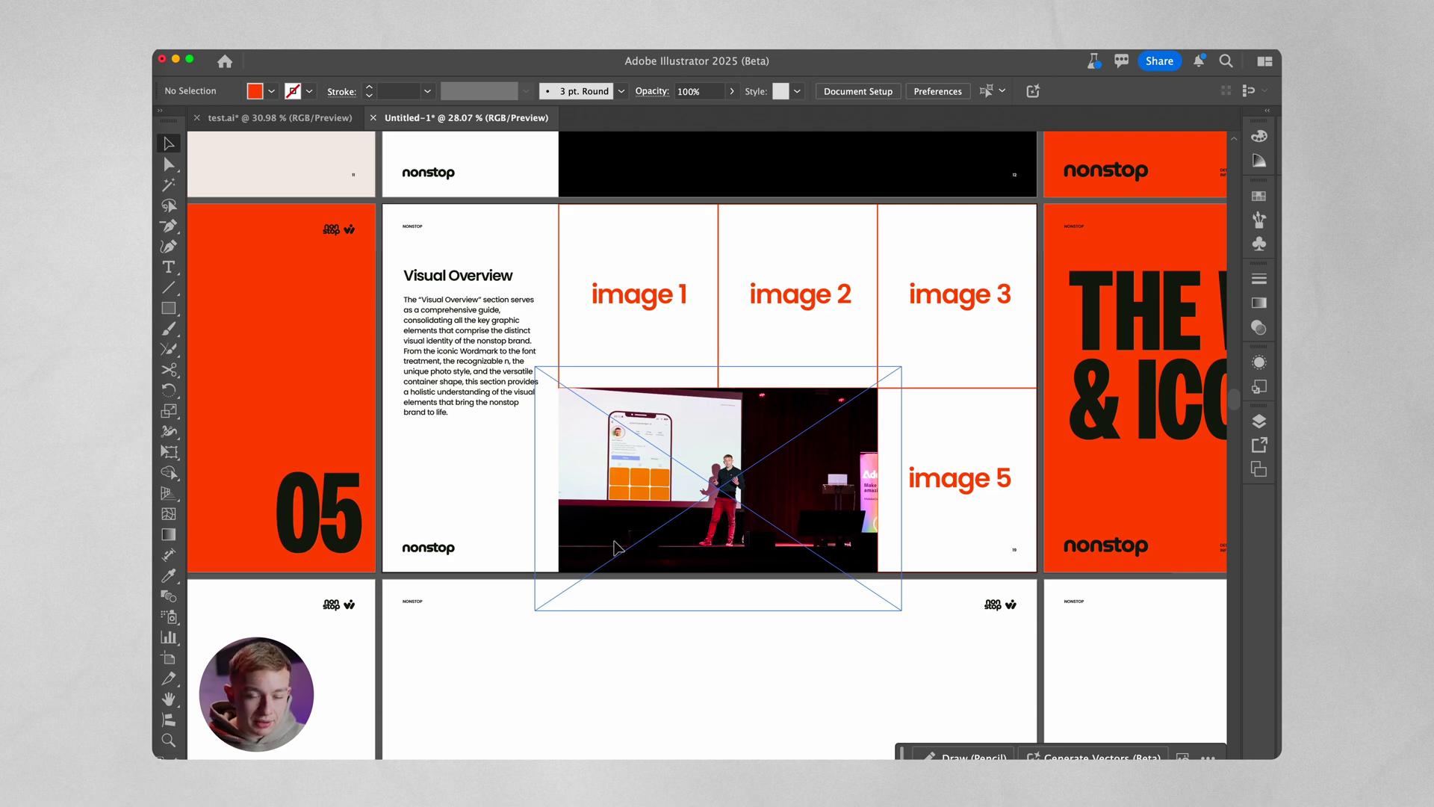
{"action": "scroll", "coordinate": [614, 547], "scroll_direction": "down", "scroll_amount": 5}
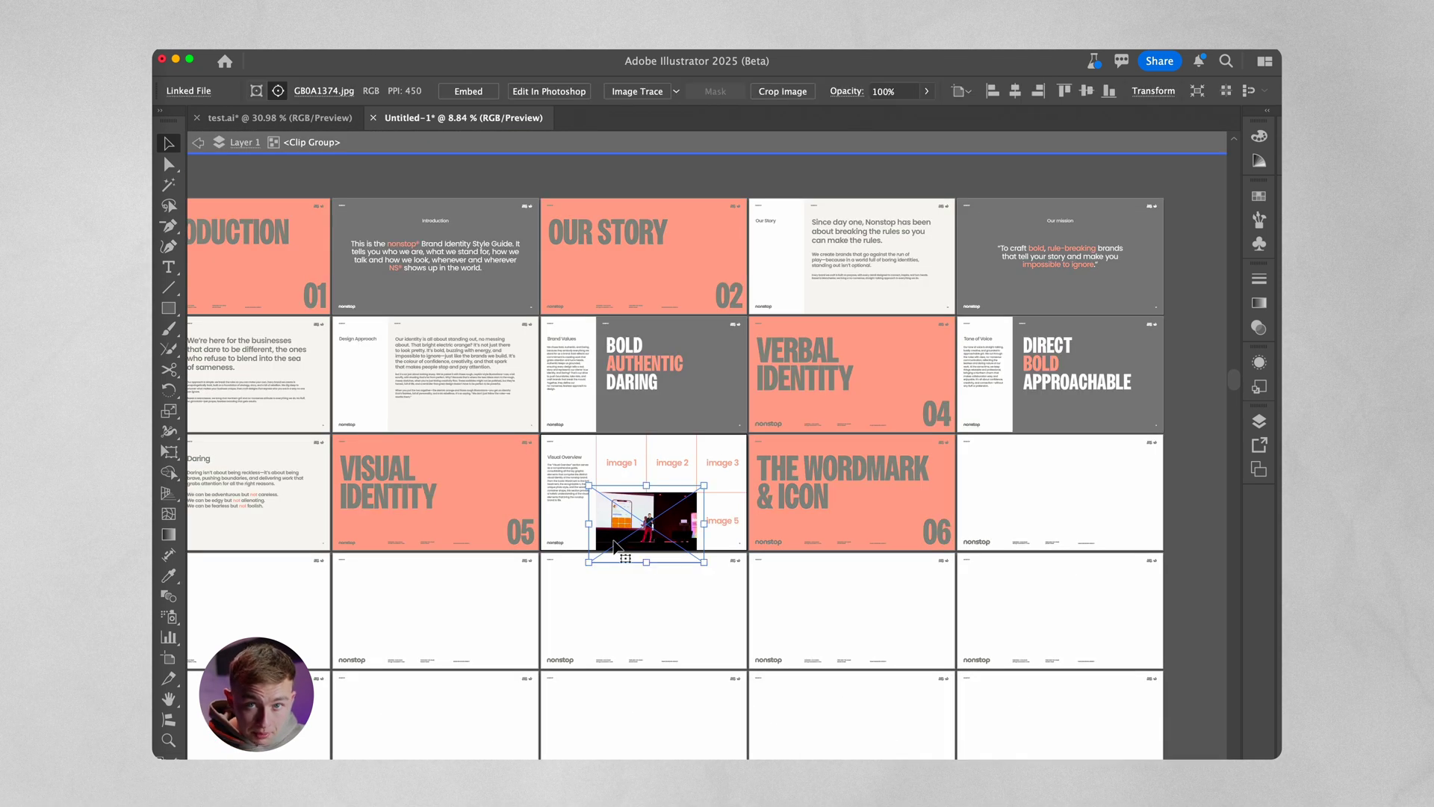
Step: Fill the artboard after The Wordmark & Icon divider with the Our Wordmark page showing horizontal and vertical wordmarks
{"action": "scroll", "coordinate": [673, 576], "scroll_direction": "up", "scroll_amount": 3}
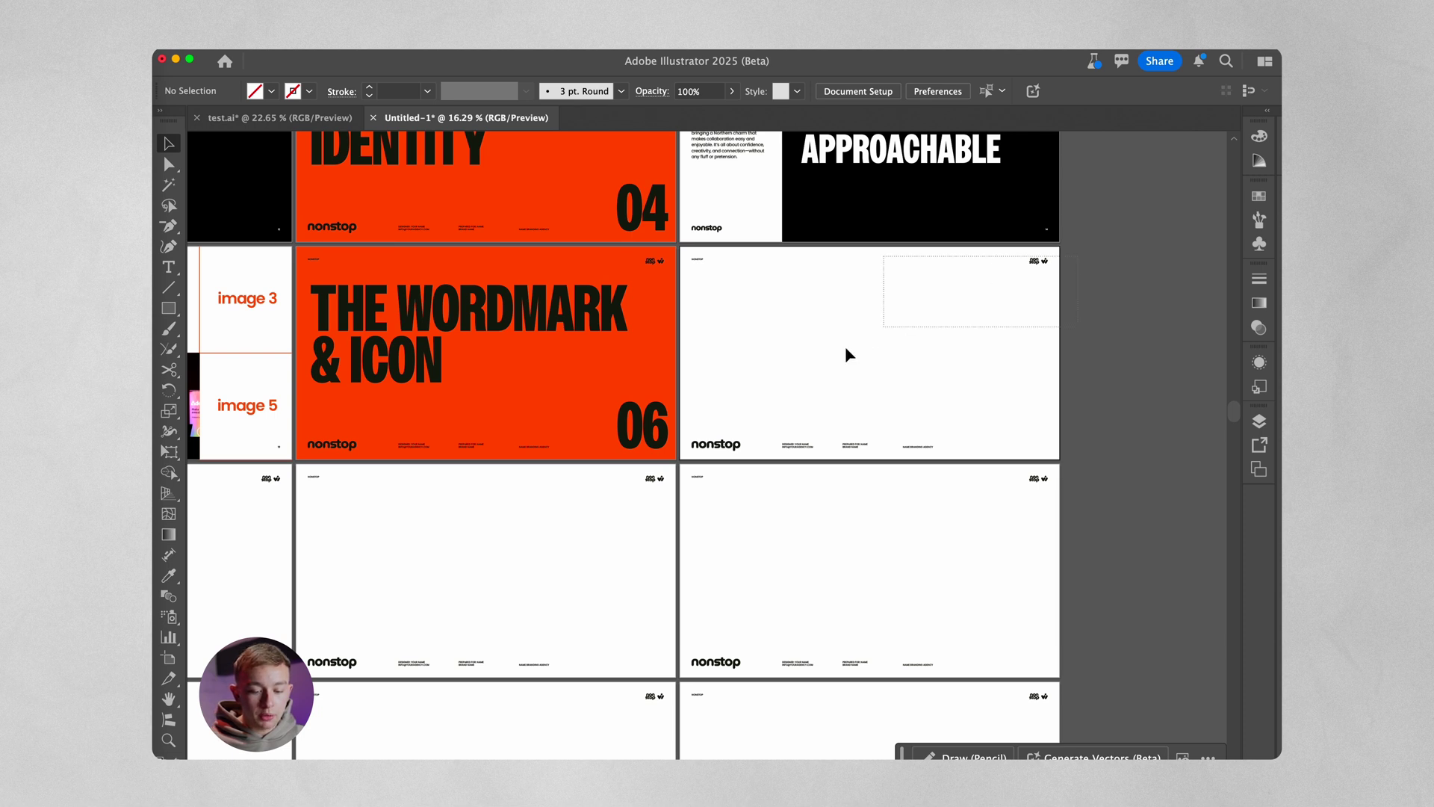
{"action": "scroll", "coordinate": [820, 384], "scroll_direction": "up", "scroll_amount": 3}
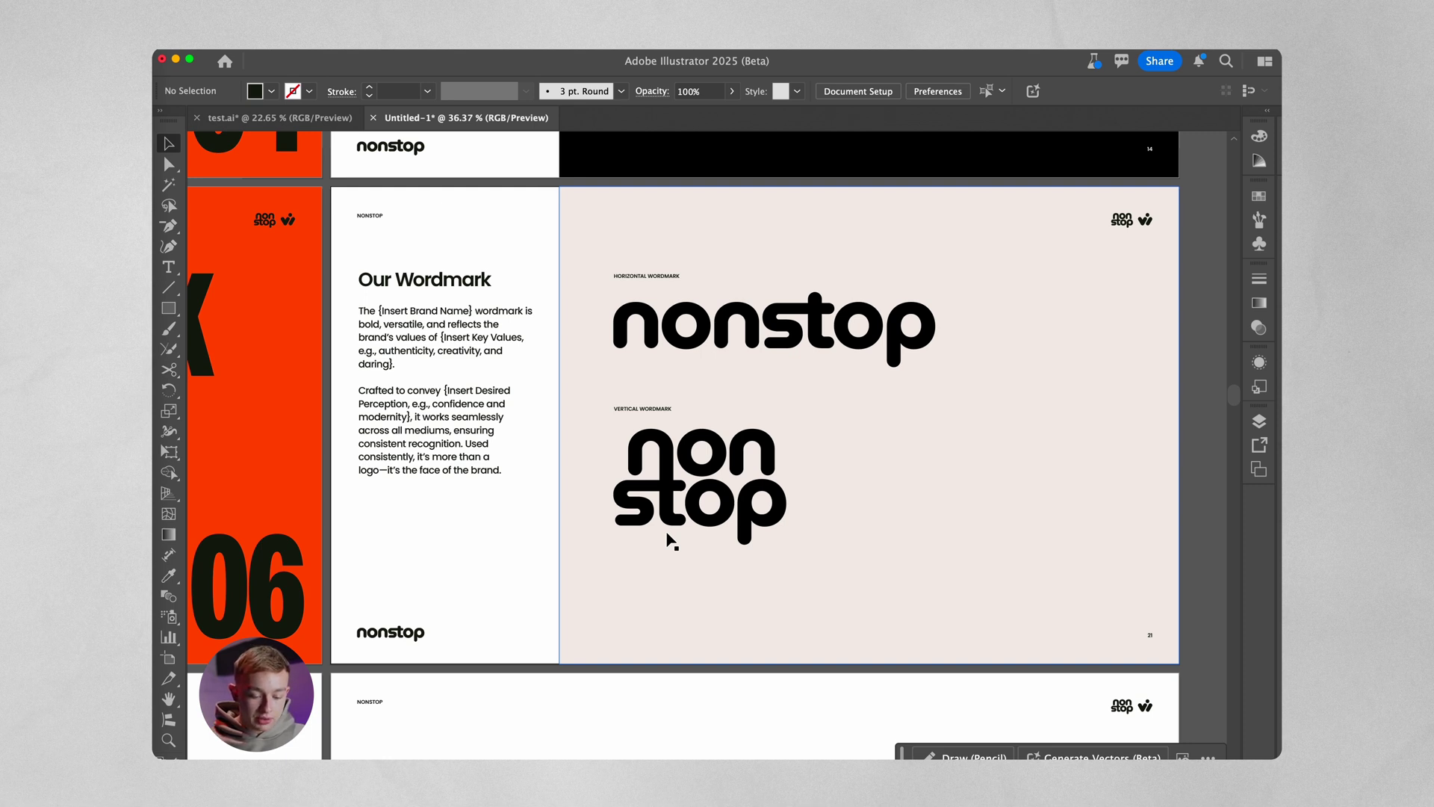
{"action": "left_click", "coordinate": [761, 394]}
{"action": "key", "text": "super+shift+a"}
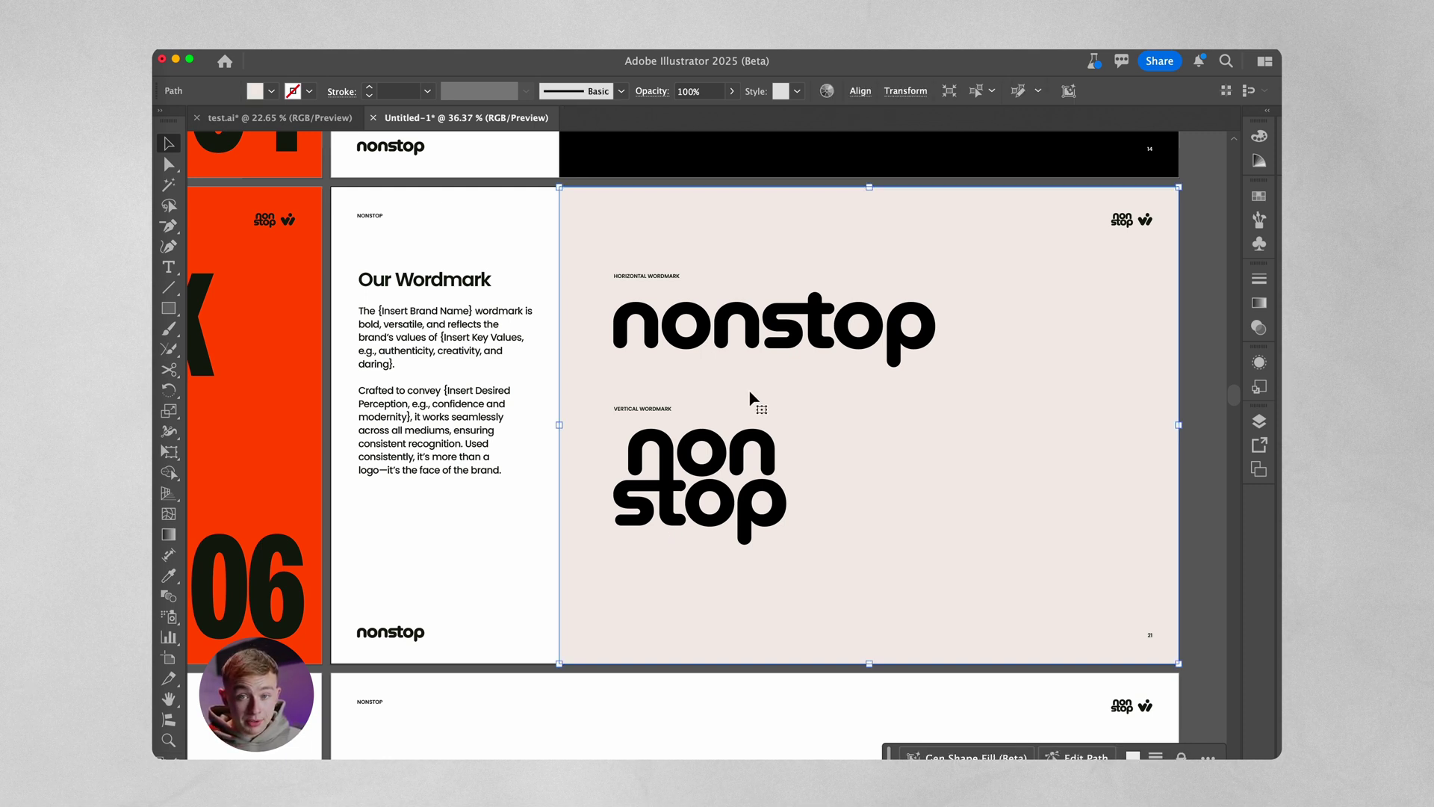
{"action": "scroll", "coordinate": [750, 388], "scroll_direction": "down", "scroll_amount": 3}
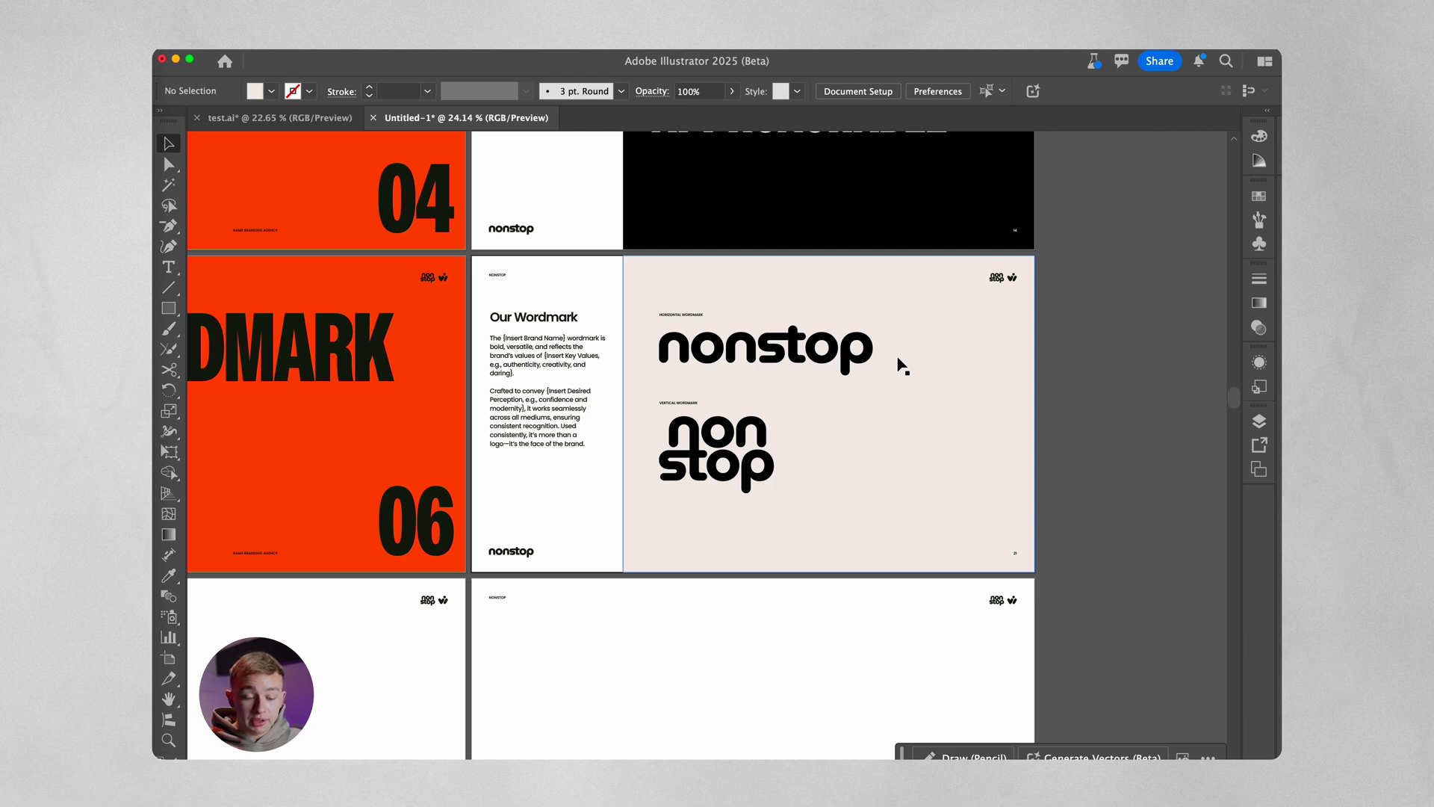
{"action": "scroll", "coordinate": [900, 363], "scroll_direction": "down", "scroll_amount": 8}
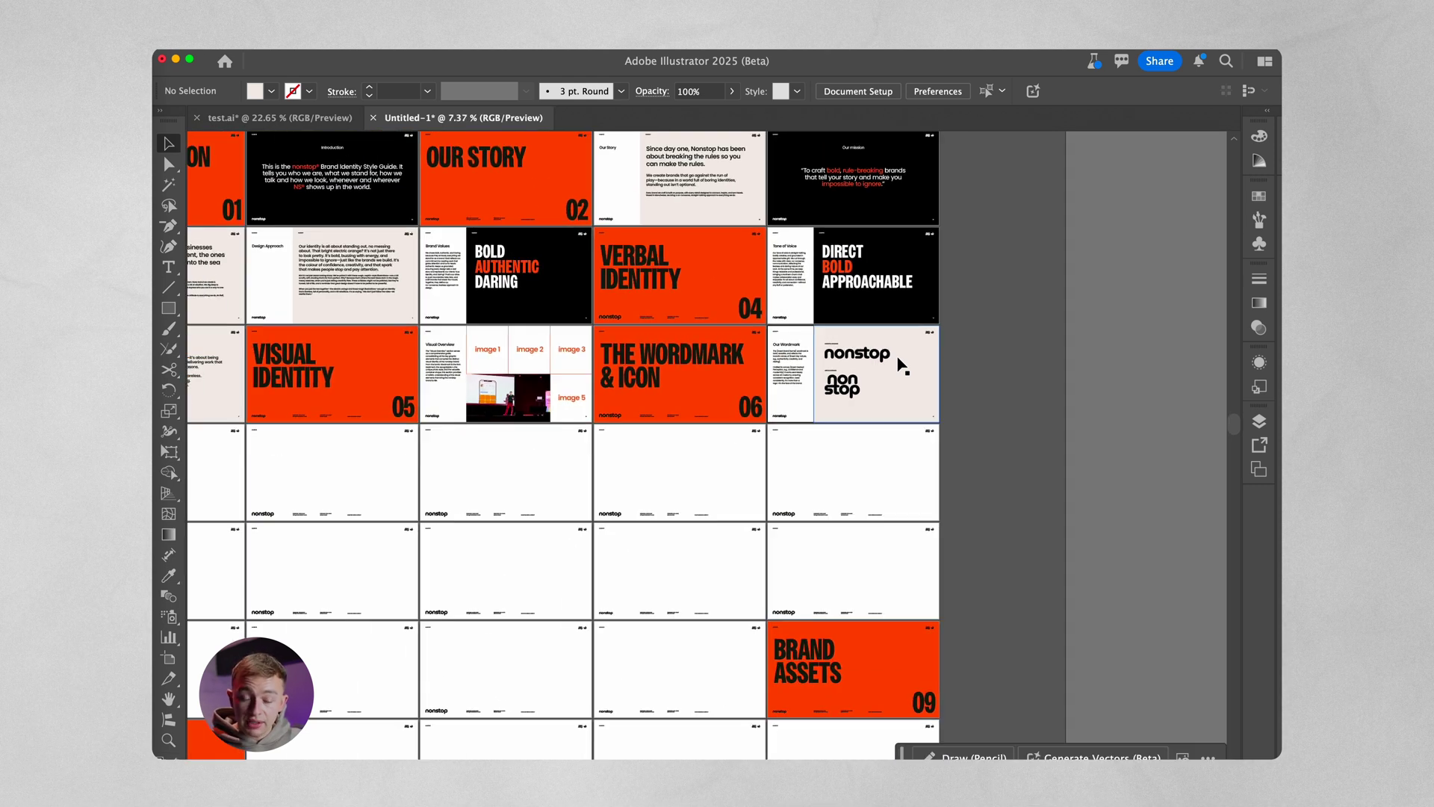
Step: Clear the first artboard of the row below Our Wordmark and paste the Clearspace page with both wordmark versions in place
{"action": "scroll", "coordinate": [859, 368], "scroll_direction": "left", "scroll_amount": 8}
{"action": "scroll", "coordinate": [859, 368], "scroll_direction": "down", "scroll_amount": 2}
{"action": "scroll", "coordinate": [551, 386], "scroll_direction": "up", "scroll_amount": 8}
{"action": "left_click_drag", "start_coordinate": [258, 216], "coordinate": [854, 560]}
{"action": "key", "text": "Delete"}
{"action": "left_click", "coordinate": [826, 526]}
{"action": "key", "text": "super+f"}
{"action": "left_click", "coordinate": [602, 689]}
{"action": "scroll", "coordinate": [276, 340], "scroll_direction": "up", "scroll_amount": 3}
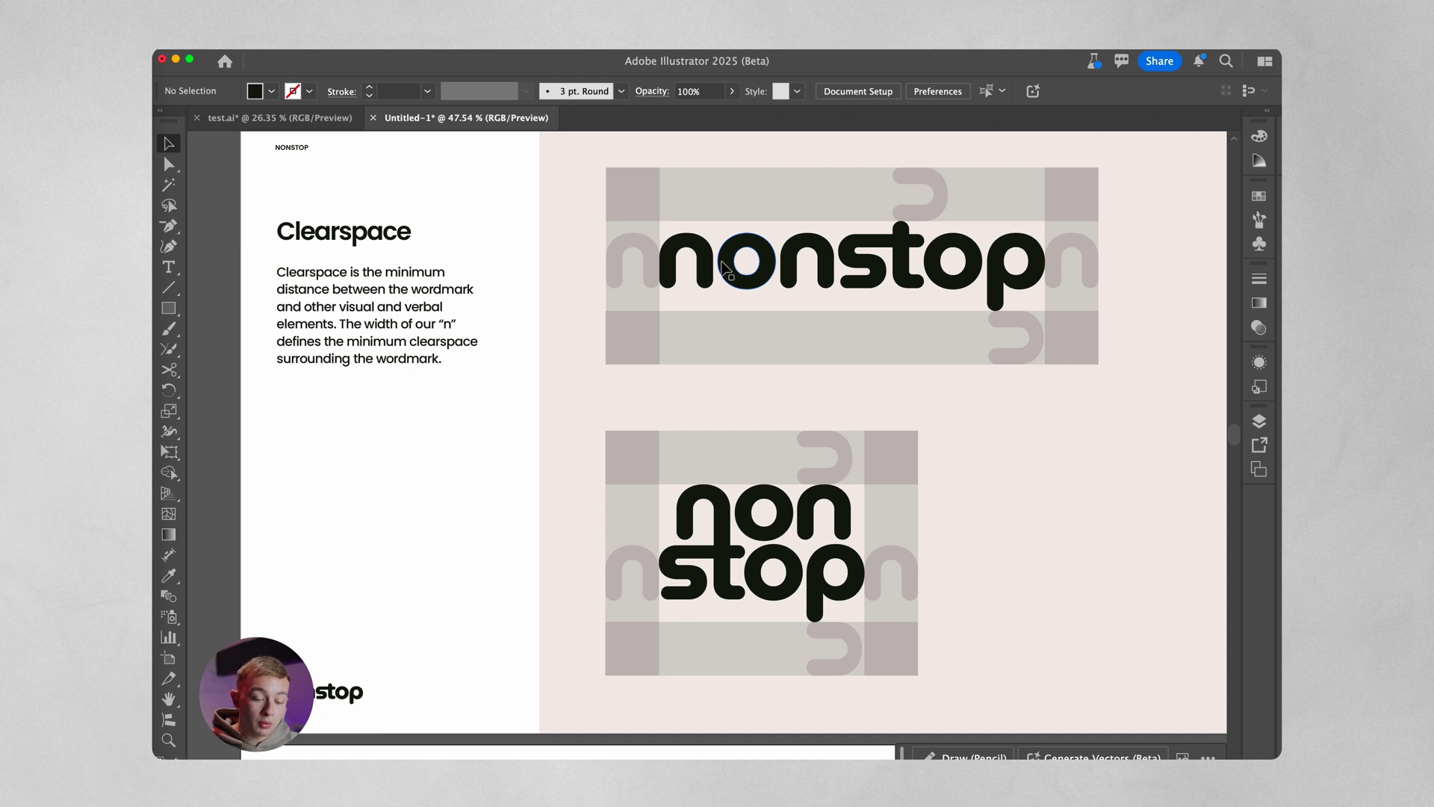
Step: Inspect the Co-Branding page's lockups with Adobe, Framer and stripe, including their spacing guides
{"action": "scroll", "coordinate": [704, 310], "scroll_direction": "down", "scroll_amount": 2}
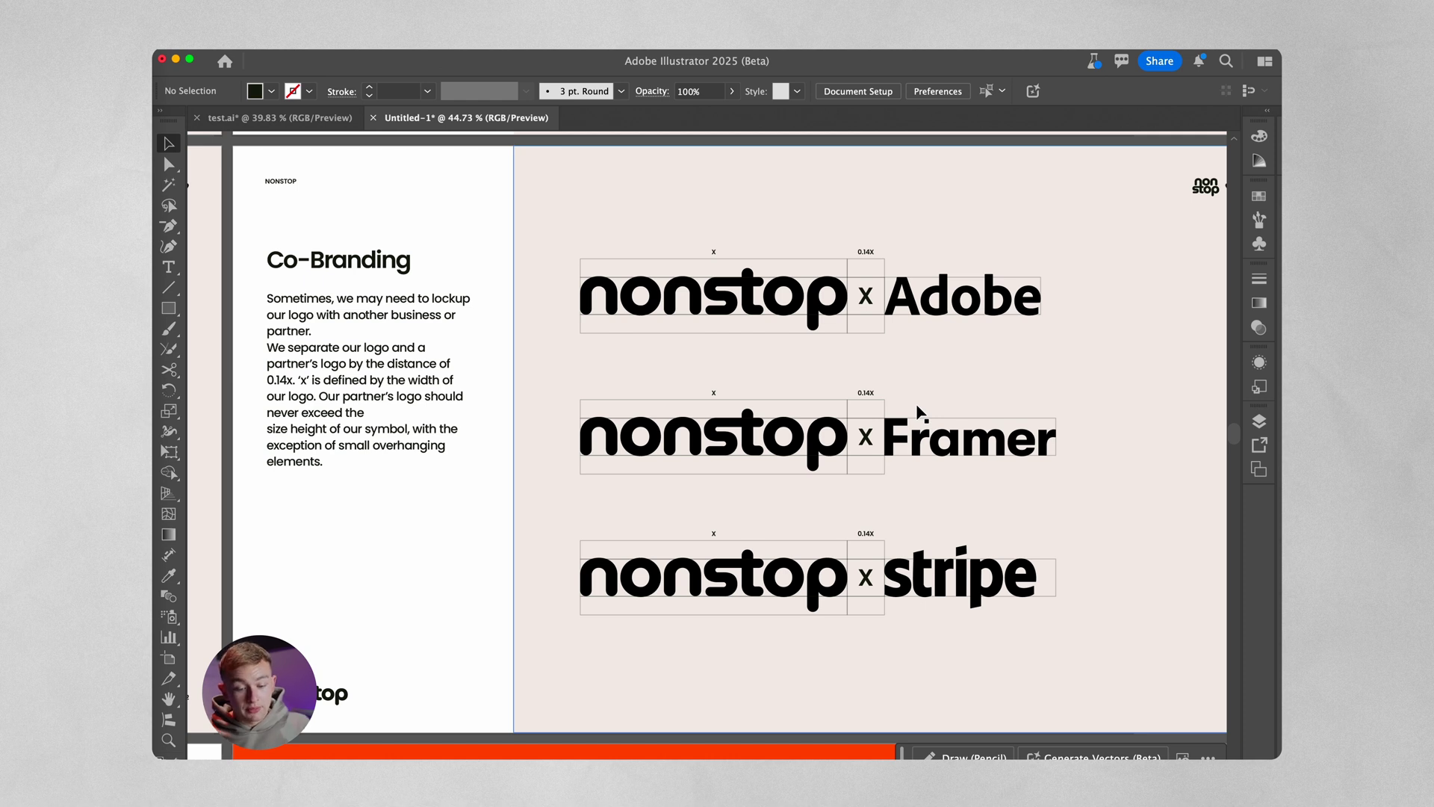
{"action": "scroll", "coordinate": [912, 411], "scroll_direction": "down", "scroll_amount": 5}
{"action": "scroll", "coordinate": [908, 416], "scroll_direction": "right", "scroll_amount": 4}
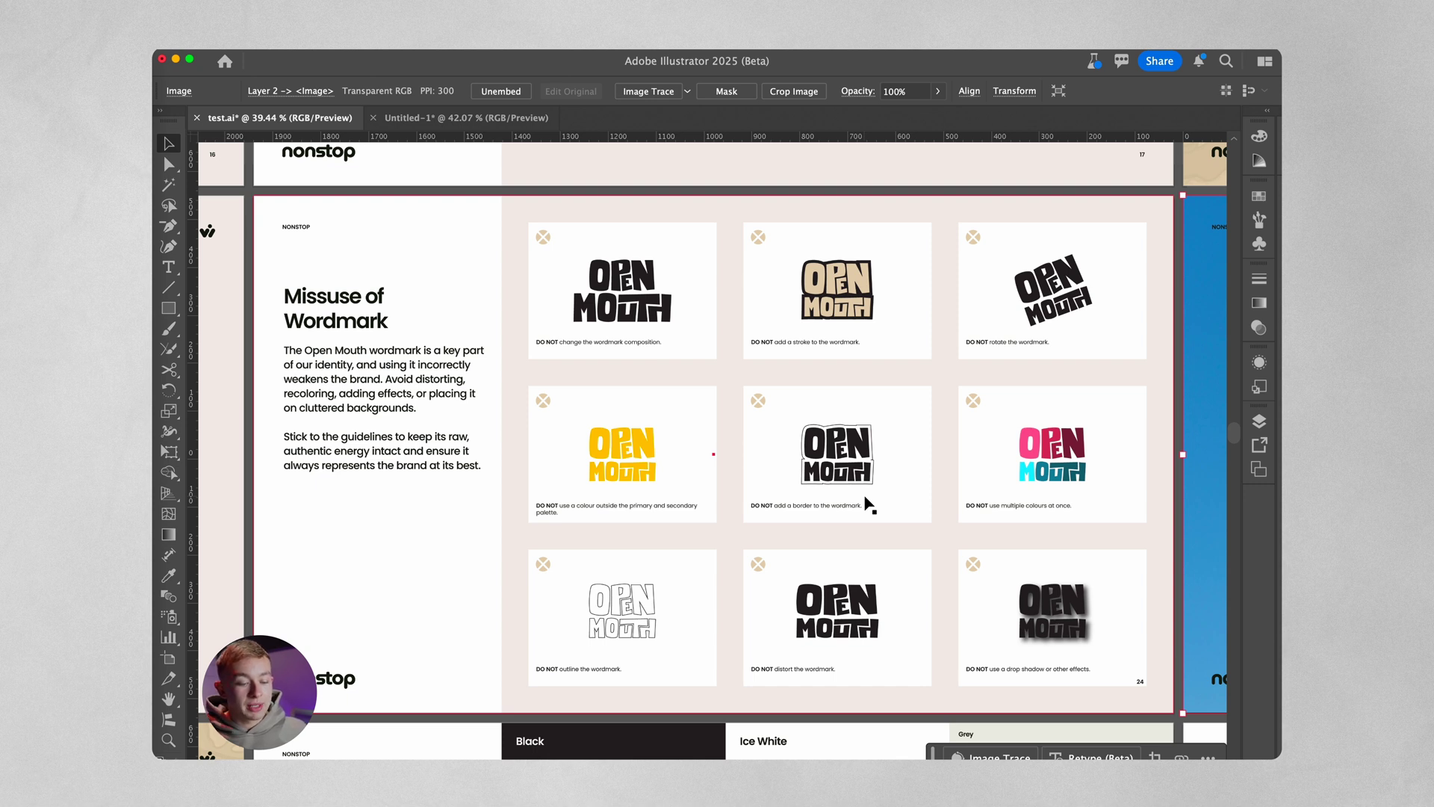
Step: Examine the nine Missuse of Wordmark examples in test.ai and the full-page banner mockup that follows them
{"action": "scroll", "coordinate": [857, 478], "scroll_direction": "down", "scroll_amount": 1}
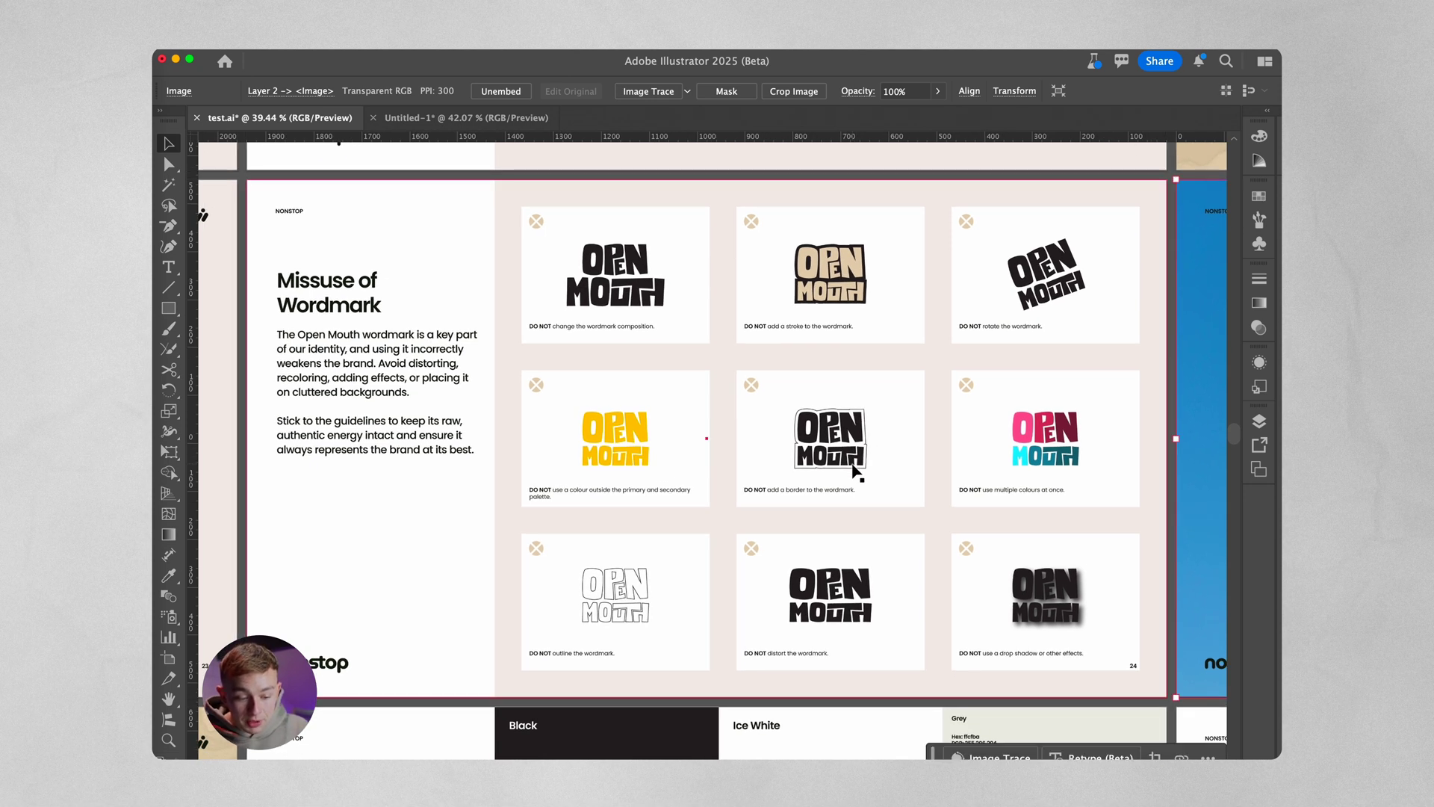
{"action": "scroll", "coordinate": [605, 305], "scroll_direction": "up", "scroll_amount": 3}
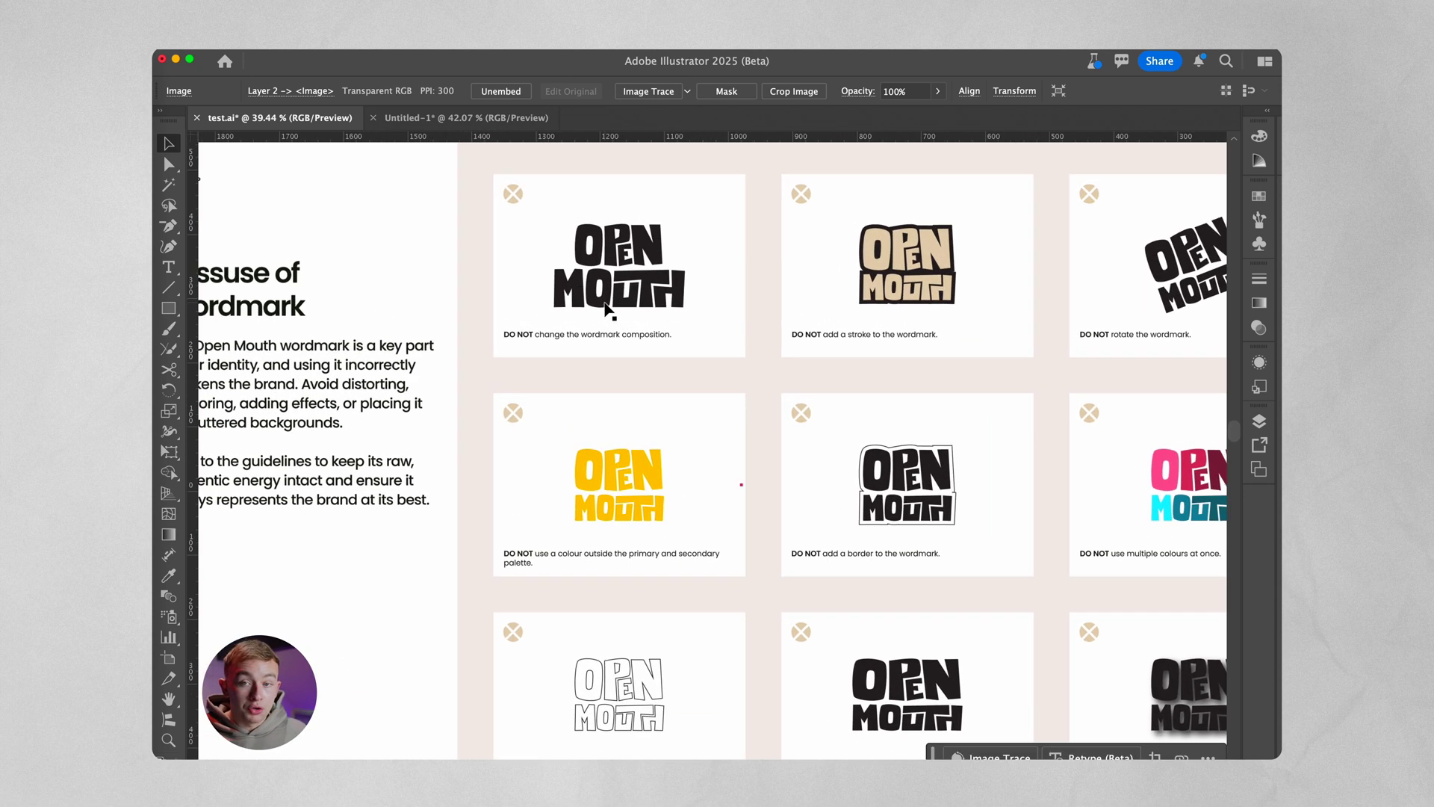
{"action": "scroll", "coordinate": [606, 307], "scroll_direction": "right", "scroll_amount": 2}
{"action": "scroll", "coordinate": [606, 307], "scroll_direction": "down", "scroll_amount": 1}
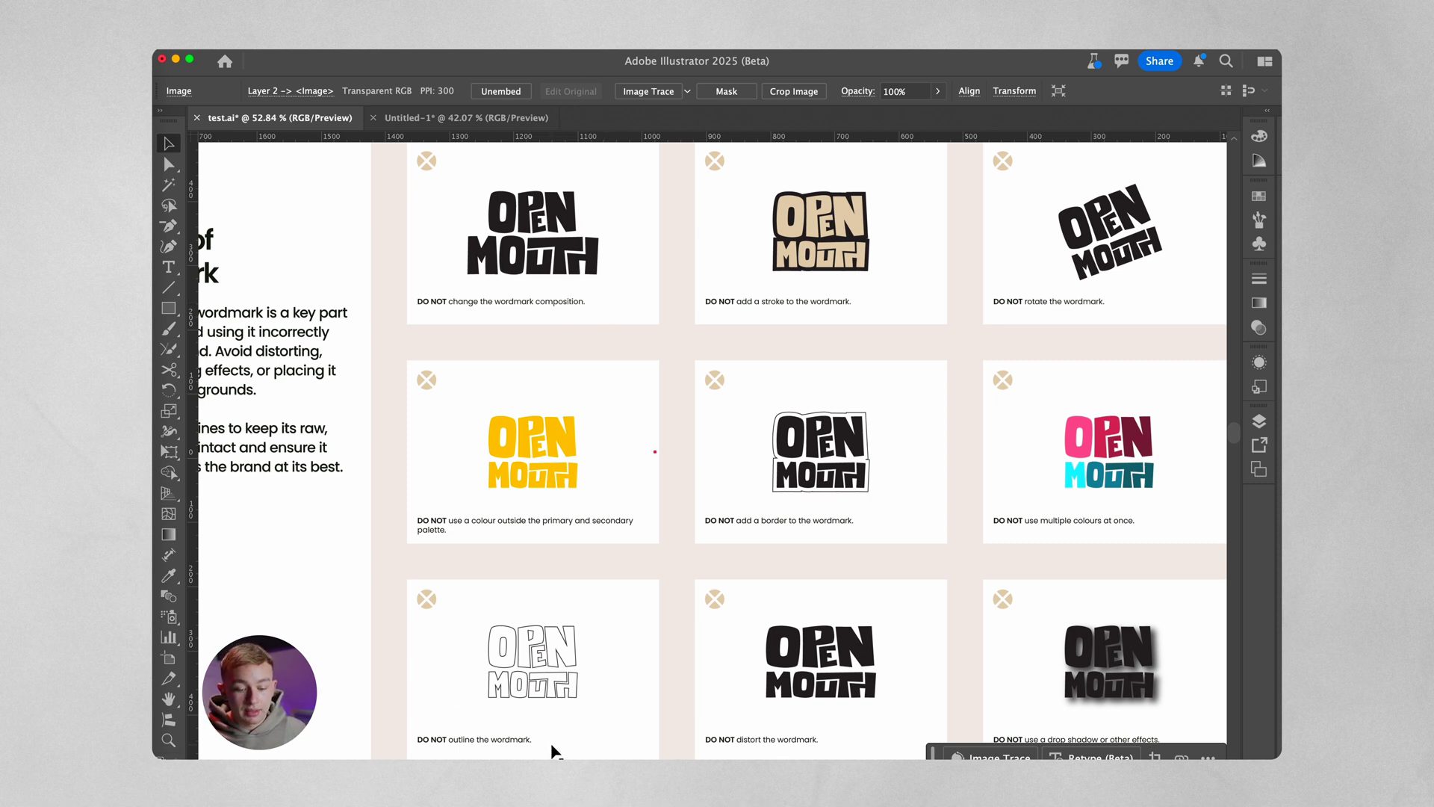
{"action": "scroll", "coordinate": [552, 746], "scroll_direction": "down", "scroll_amount": 3}
{"action": "scroll", "coordinate": [551, 745], "scroll_direction": "right", "scroll_amount": 3}
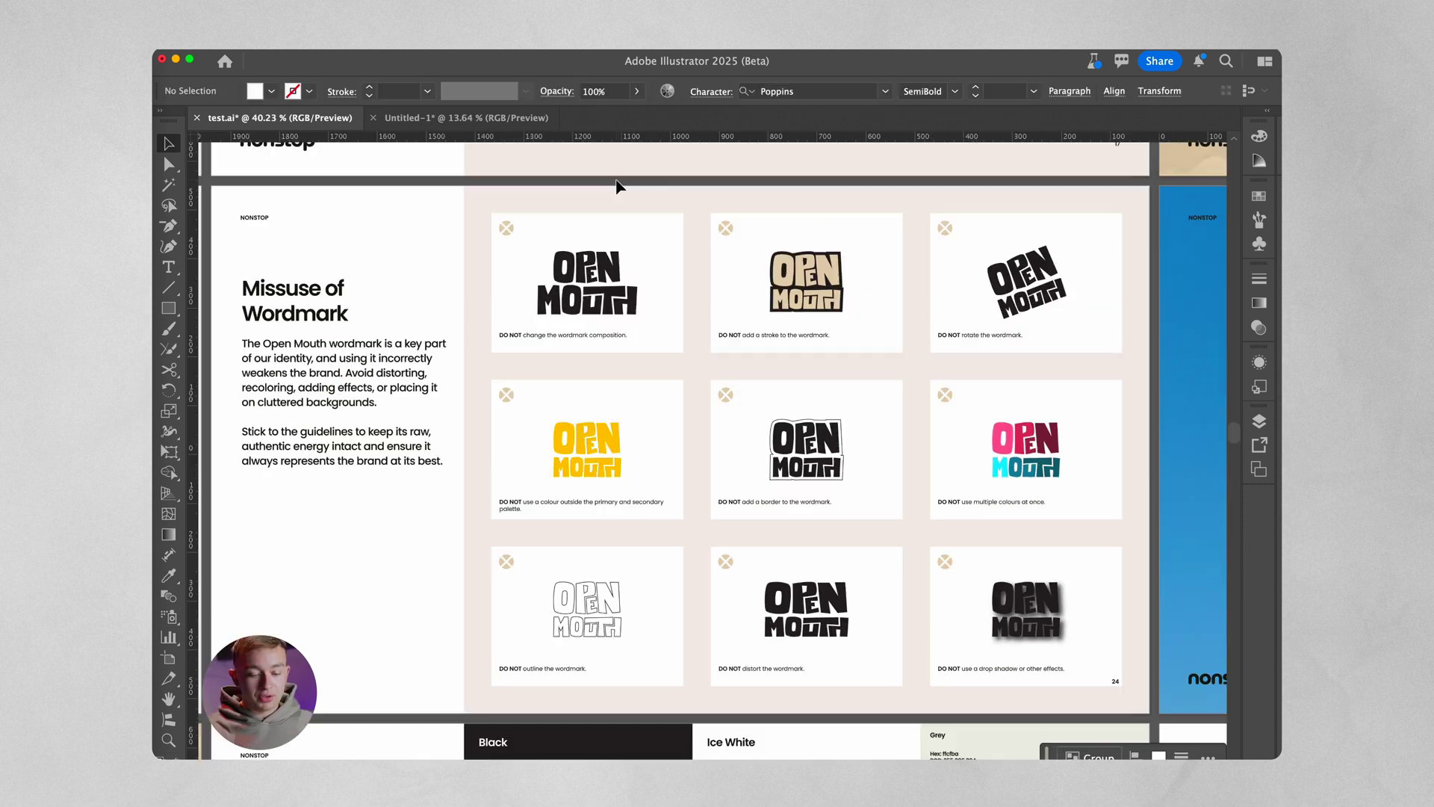
{"action": "scroll", "coordinate": [617, 186], "scroll_direction": "right", "scroll_amount": 10}
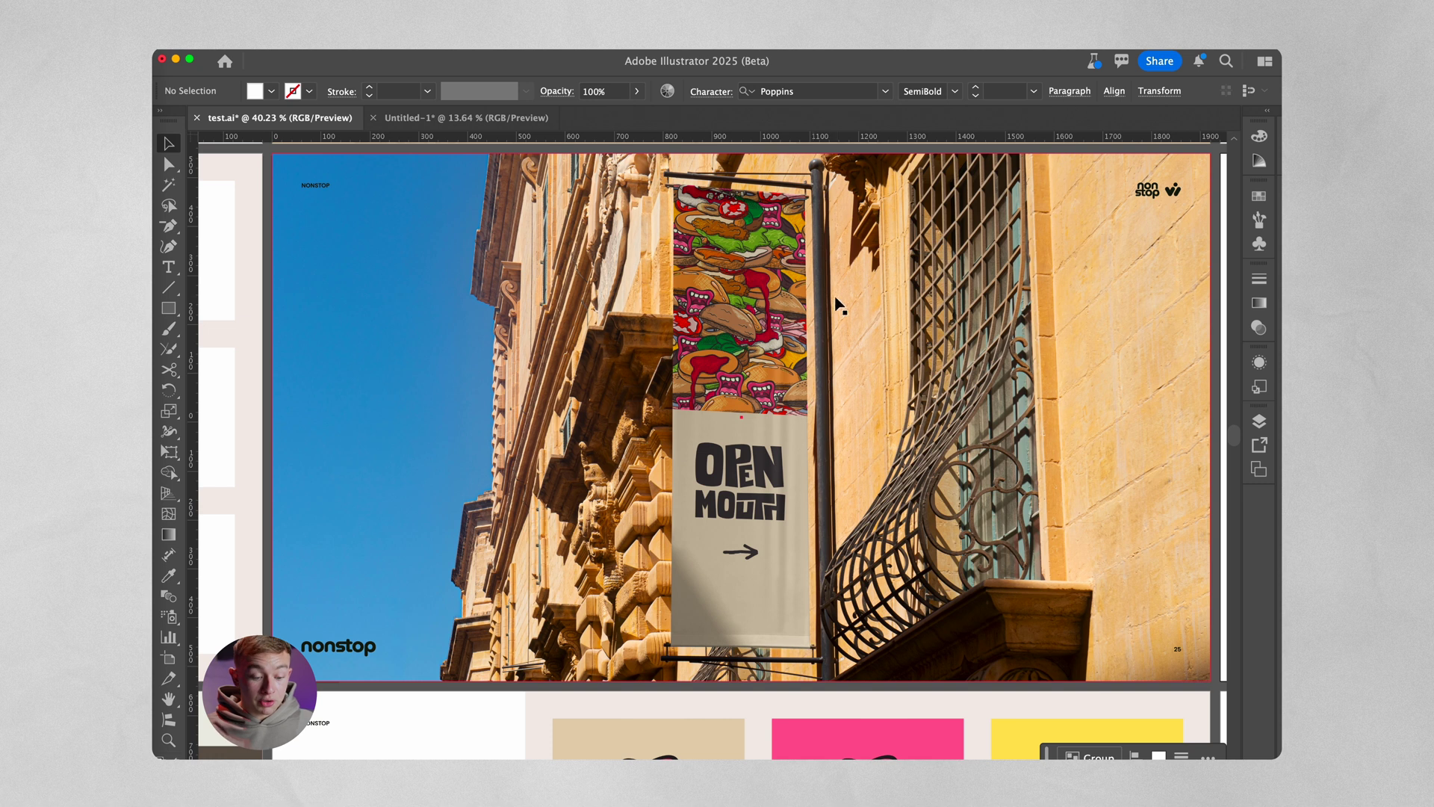
{"action": "scroll", "coordinate": [835, 302], "scroll_direction": "right", "scroll_amount": 2}
{"action": "scroll", "coordinate": [836, 303], "scroll_direction": "up", "scroll_amount": 1}
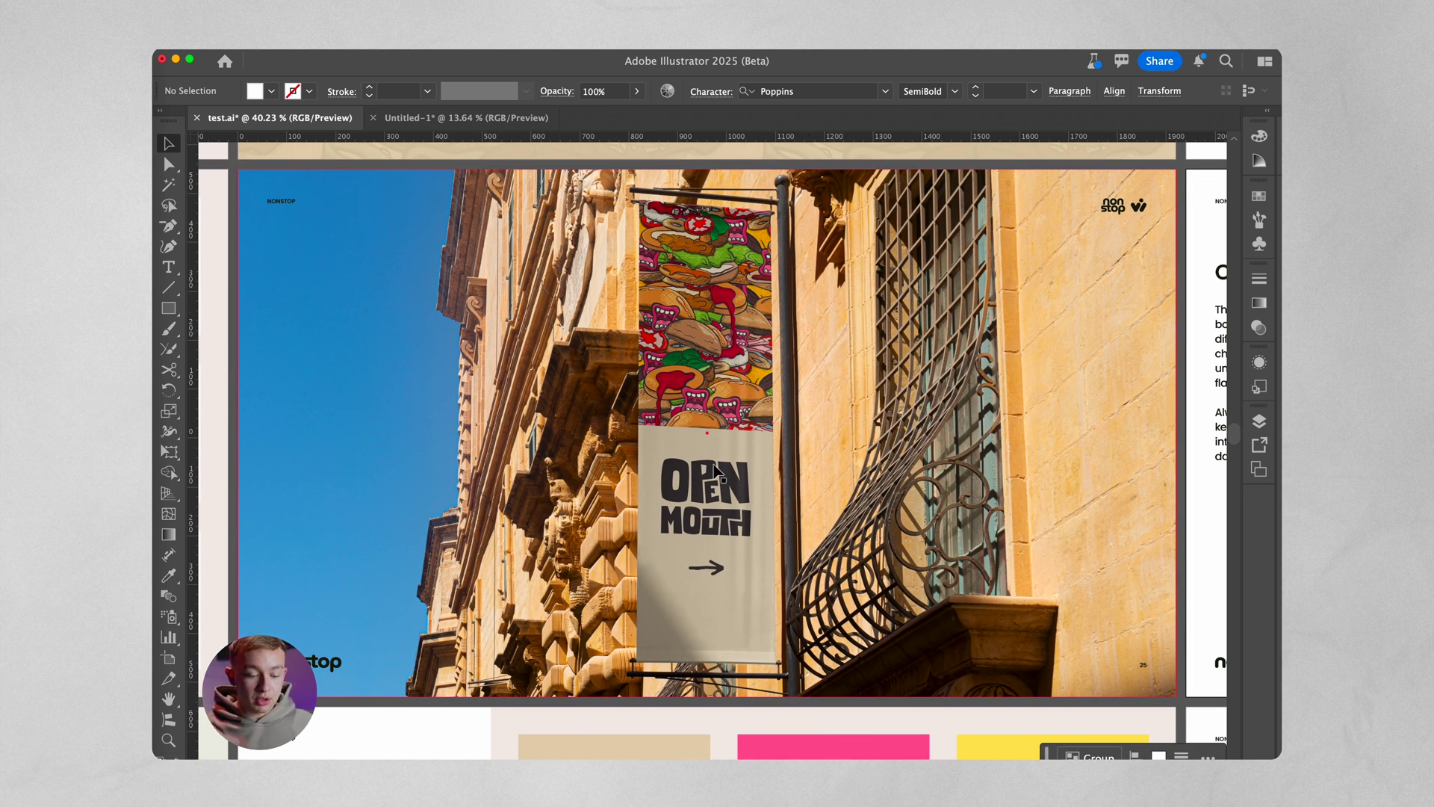
{"action": "scroll", "coordinate": [861, 506], "scroll_direction": "right", "scroll_amount": 3}
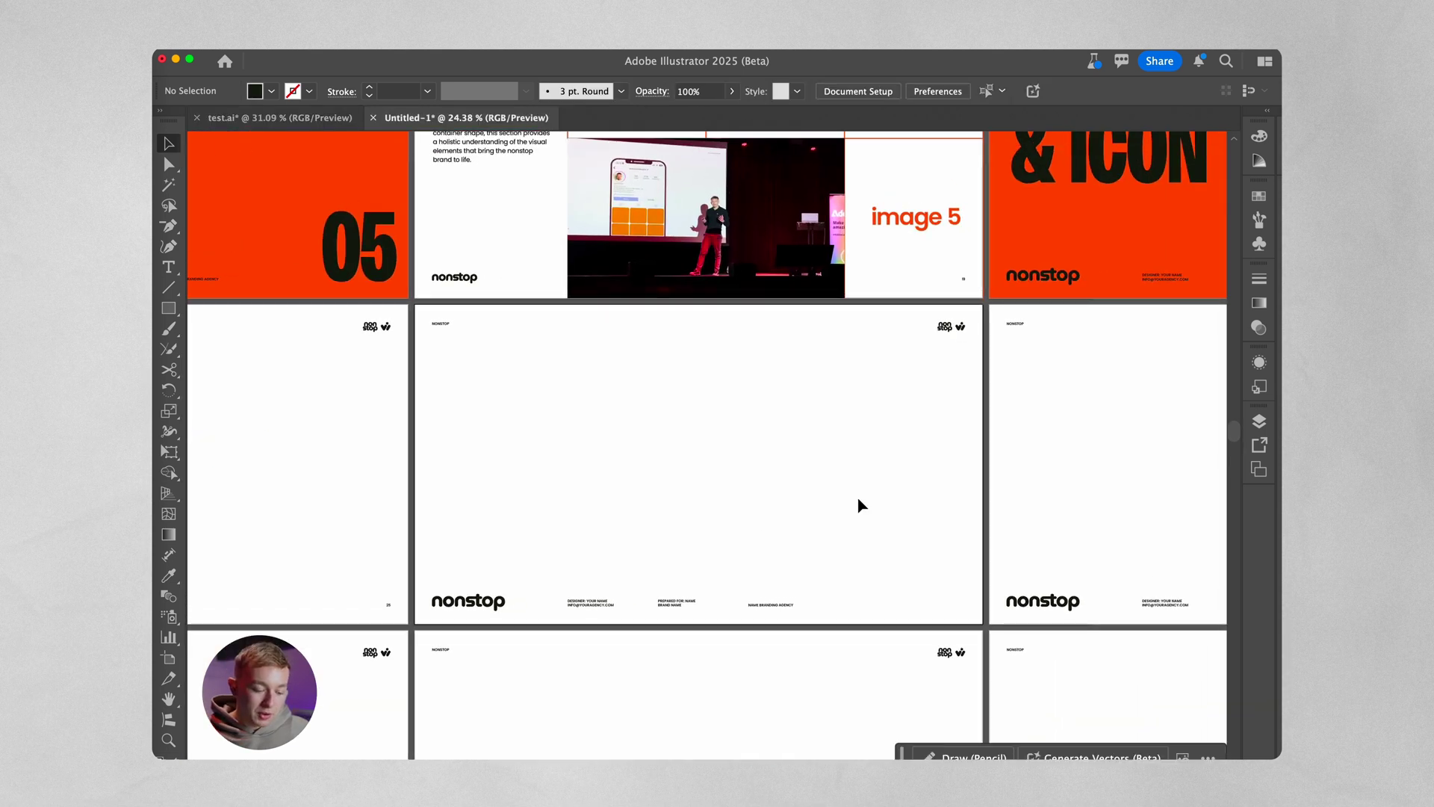
Step: Replace the contents of the artboard directly below Visual Overview with the Our Logo page showing the large icon
{"action": "left_click_drag", "start_coordinate": [986, 332], "coordinate": [431, 610]}
{"action": "key", "text": "Delete"}
{"action": "key", "text": "super+z"}
{"action": "scroll", "coordinate": [622, 484], "scroll_direction": "up", "scroll_amount": 3}
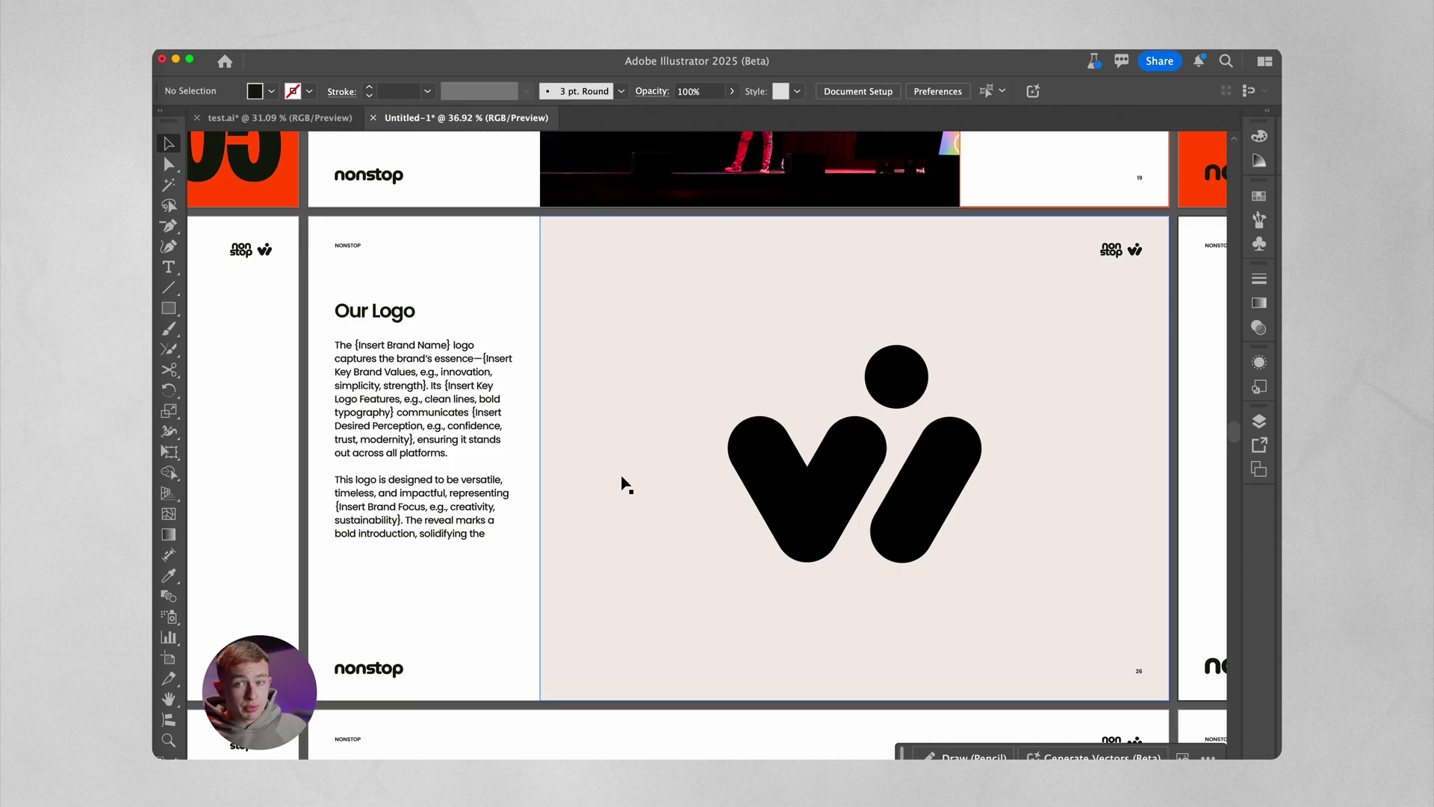
Step: Compare the icon's Clearspace page and the full-page image placeholder with their counterparts in test.ai
{"action": "scroll", "coordinate": [622, 484], "scroll_direction": "down", "scroll_amount": 5}
{"action": "scroll", "coordinate": [294, 176], "scroll_direction": "right", "scroll_amount": 3}
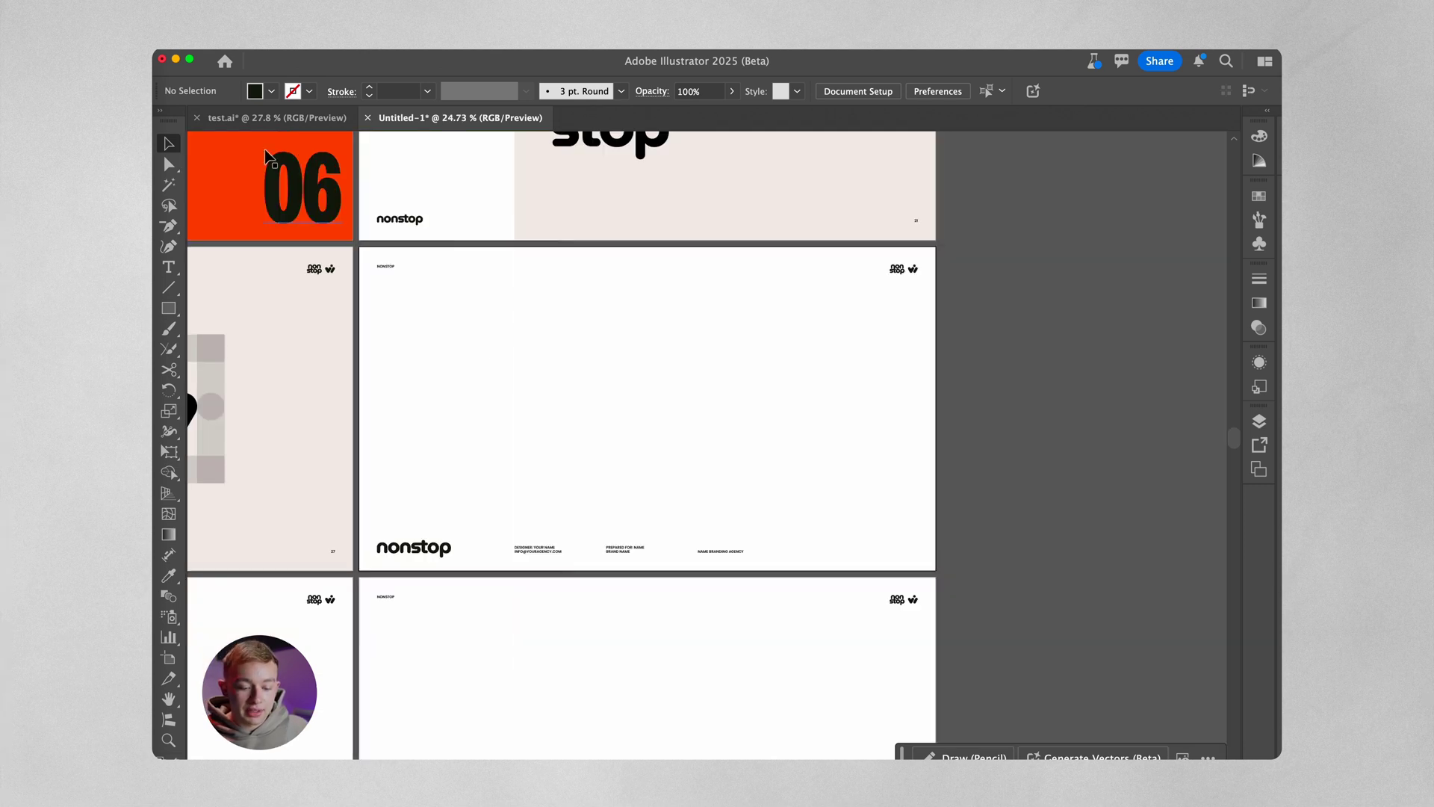
{"action": "left_click", "coordinate": [229, 117]}
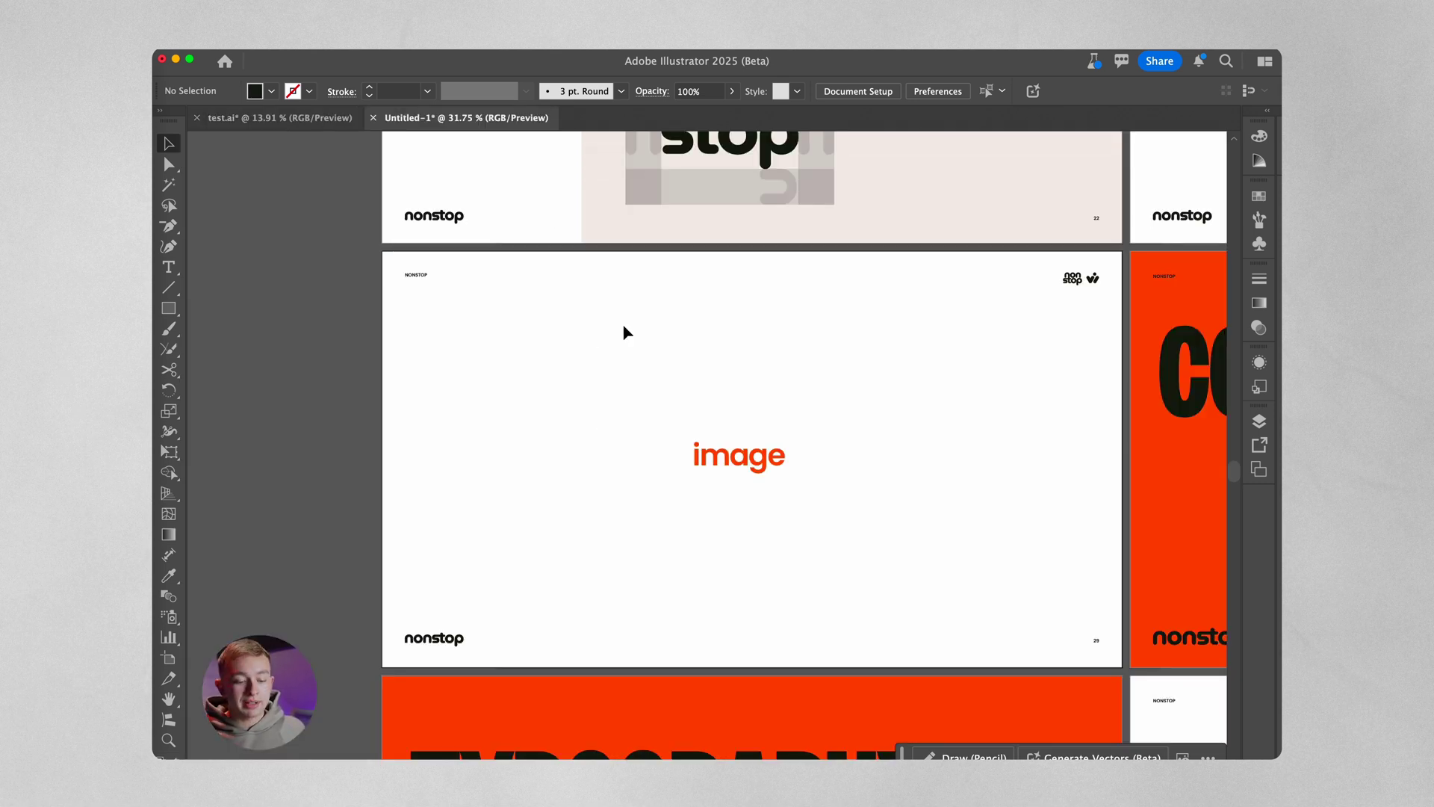
{"action": "left_click", "coordinate": [276, 117]}
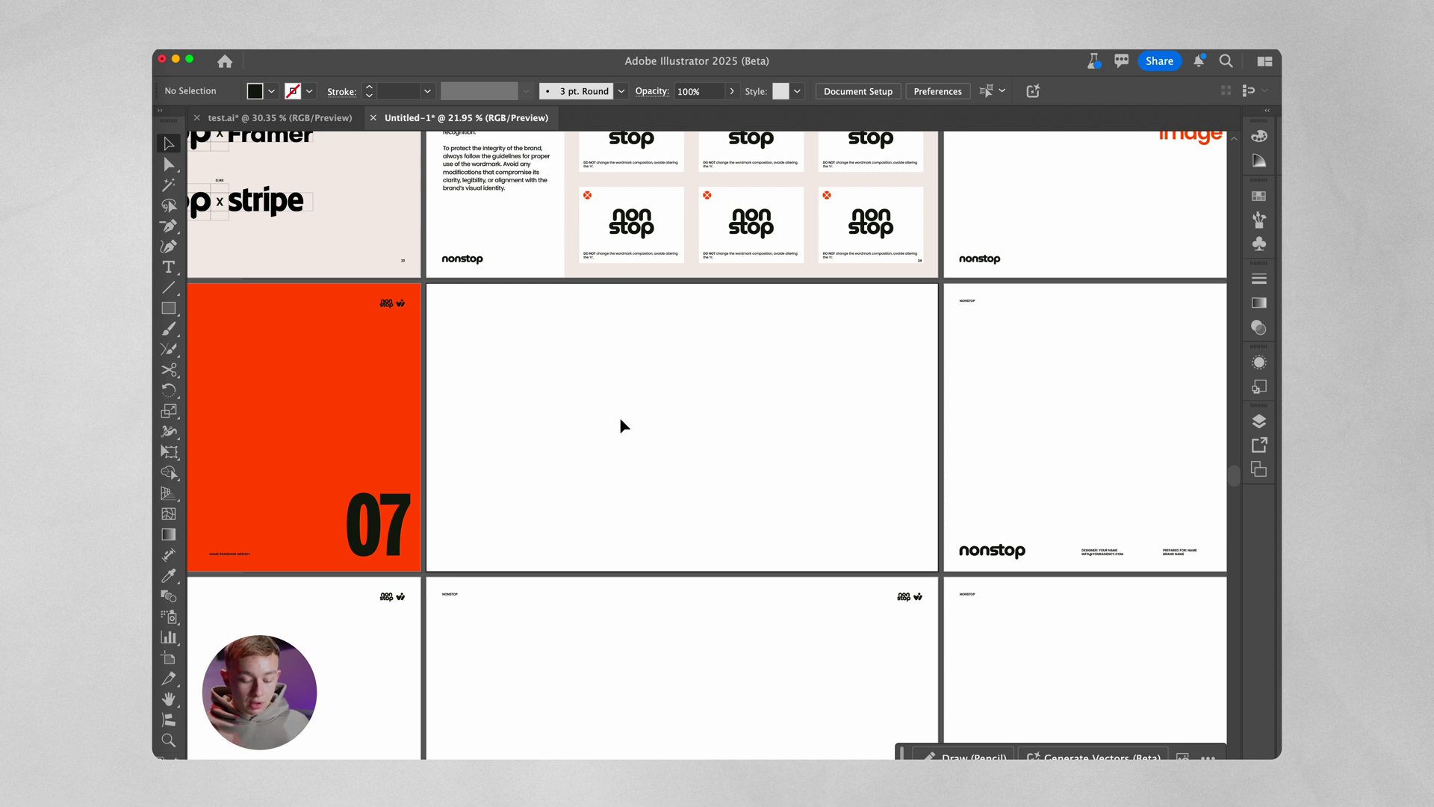
Step: Fill the artboard after divider 07 with the Colour Selections page and compare it with the palette page in test.ai
{"action": "scroll", "coordinate": [620, 417], "scroll_direction": "up", "scroll_amount": 2}
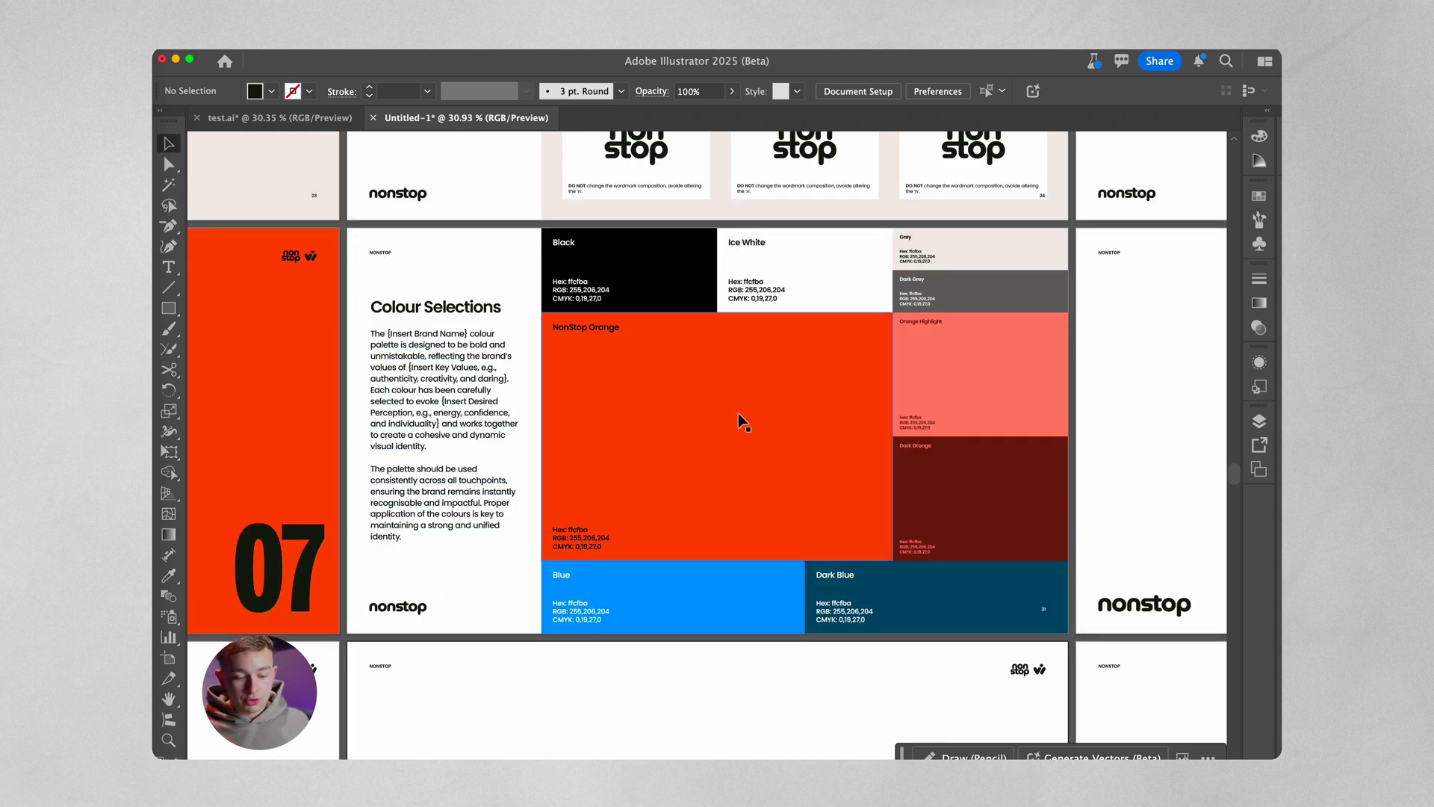
{"action": "left_click", "coordinate": [299, 119]}
{"action": "scroll", "coordinate": [604, 418], "scroll_direction": "down", "scroll_amount": 1}
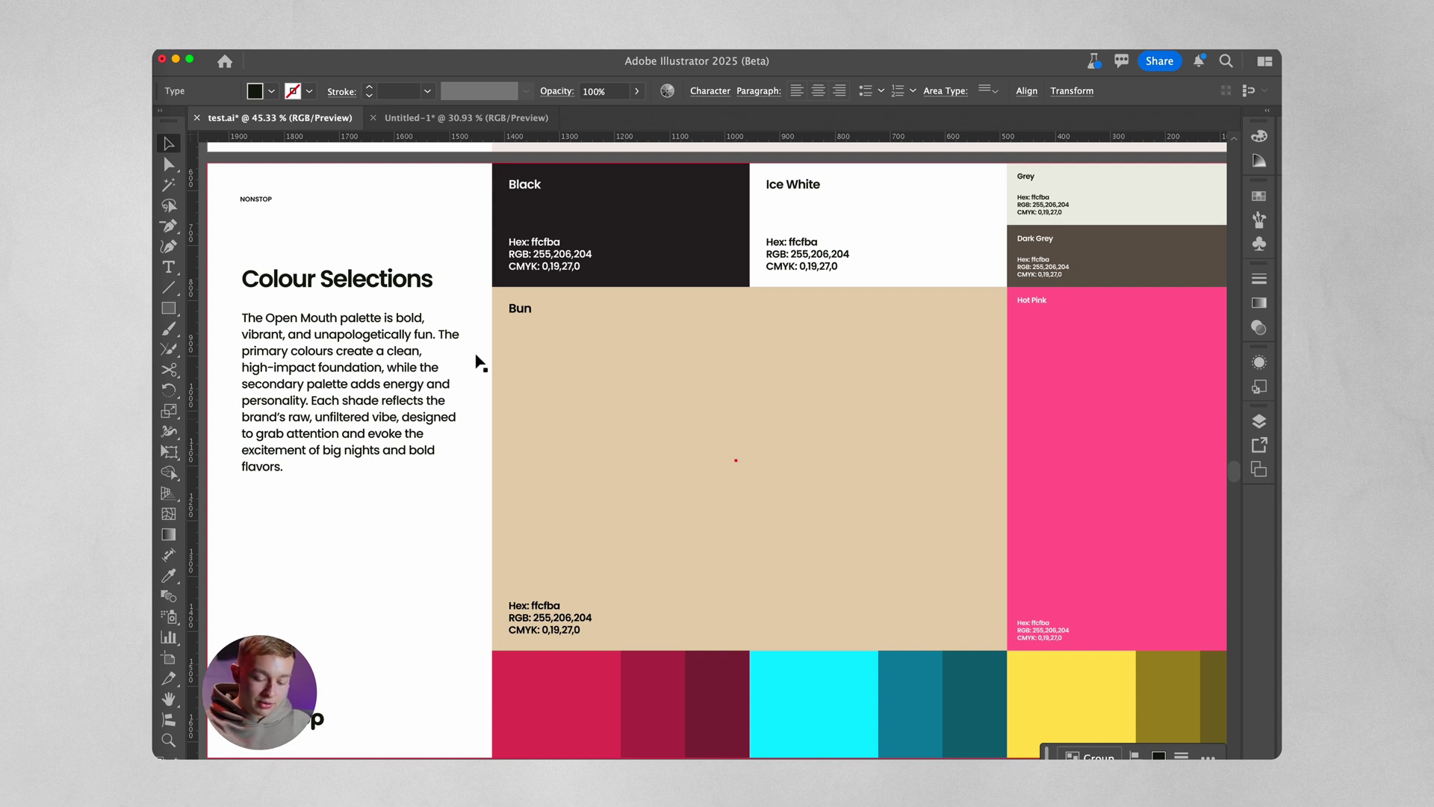
{"action": "scroll", "coordinate": [464, 493], "scroll_direction": "down", "scroll_amount": 3}
Step: Return to the Untitled-1 document and clear all contents from the artboard after Colour Selections
{"action": "key", "text": "ctrl+Tab"}
{"action": "left_click_drag", "start_coordinate": [345, 213], "coordinate": [1104, 637]}
{"action": "key", "text": "Delete"}
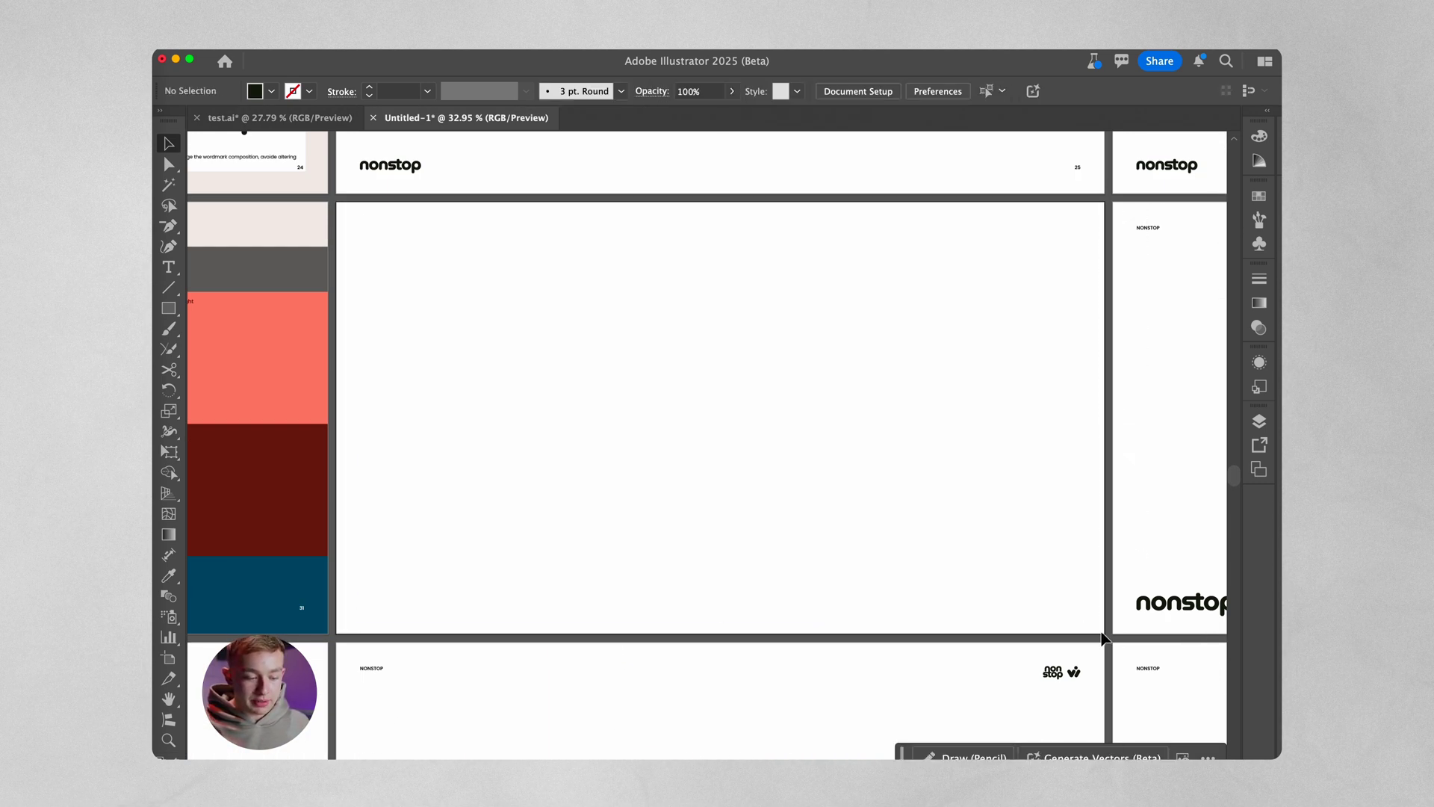
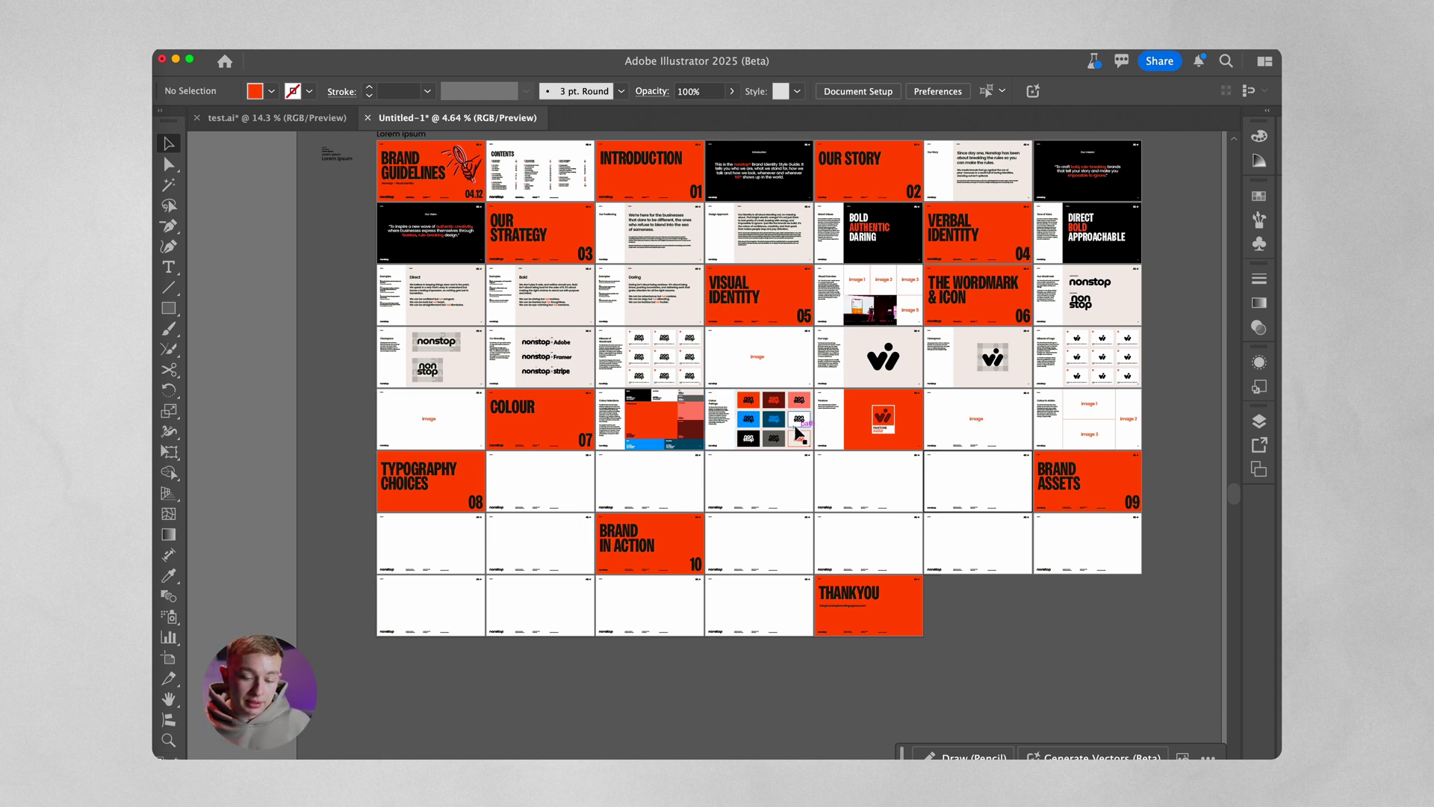
Step: Fill the first two artboards after the Typography Choices divider with the Primary Type and Tracking, Kerning & Leading pages
{"action": "scroll", "coordinate": [411, 494], "scroll_direction": "up", "scroll_amount": 10}
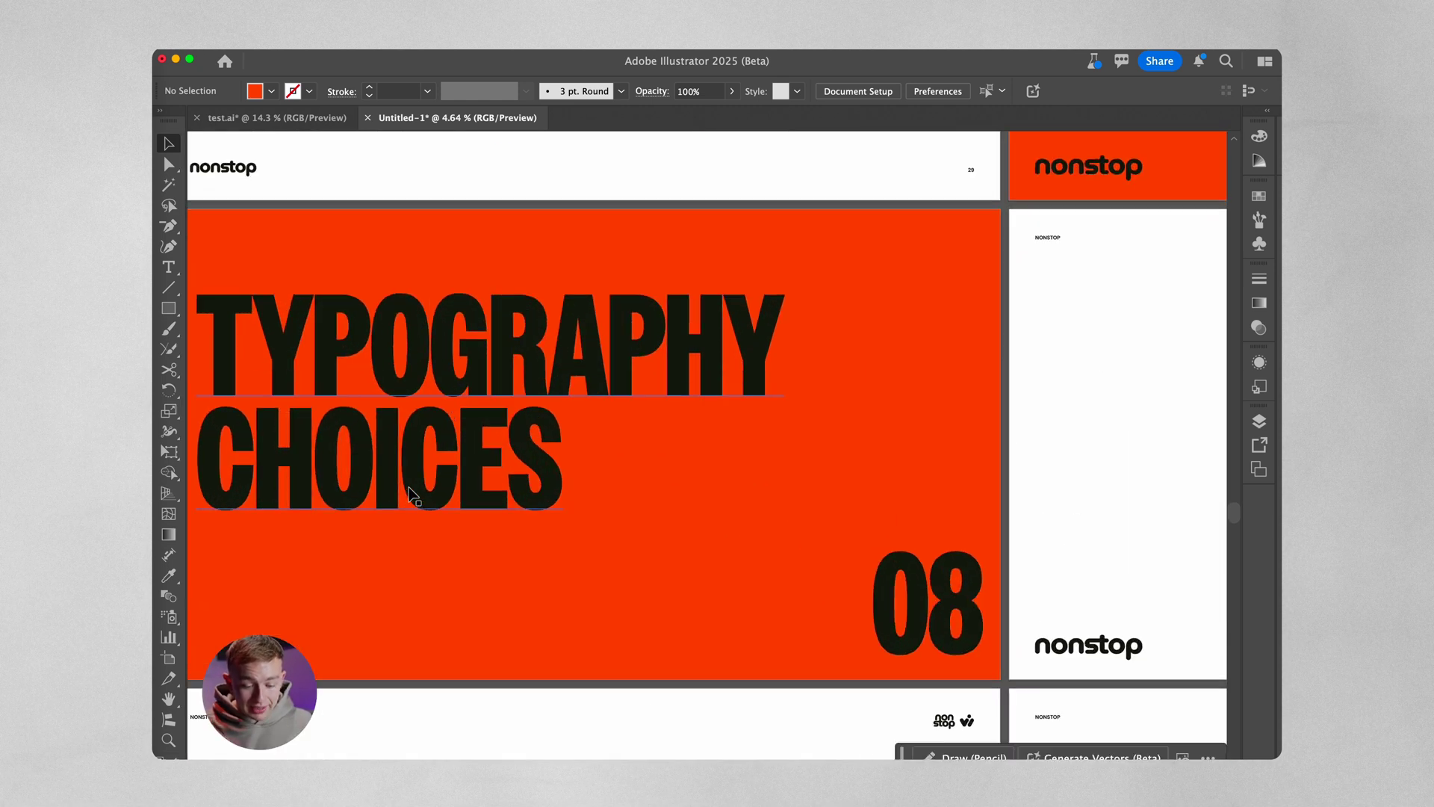
{"action": "scroll", "coordinate": [411, 495], "scroll_direction": "down", "scroll_amount": 2}
{"action": "scroll", "coordinate": [409, 489], "scroll_direction": "down", "scroll_amount": 3}
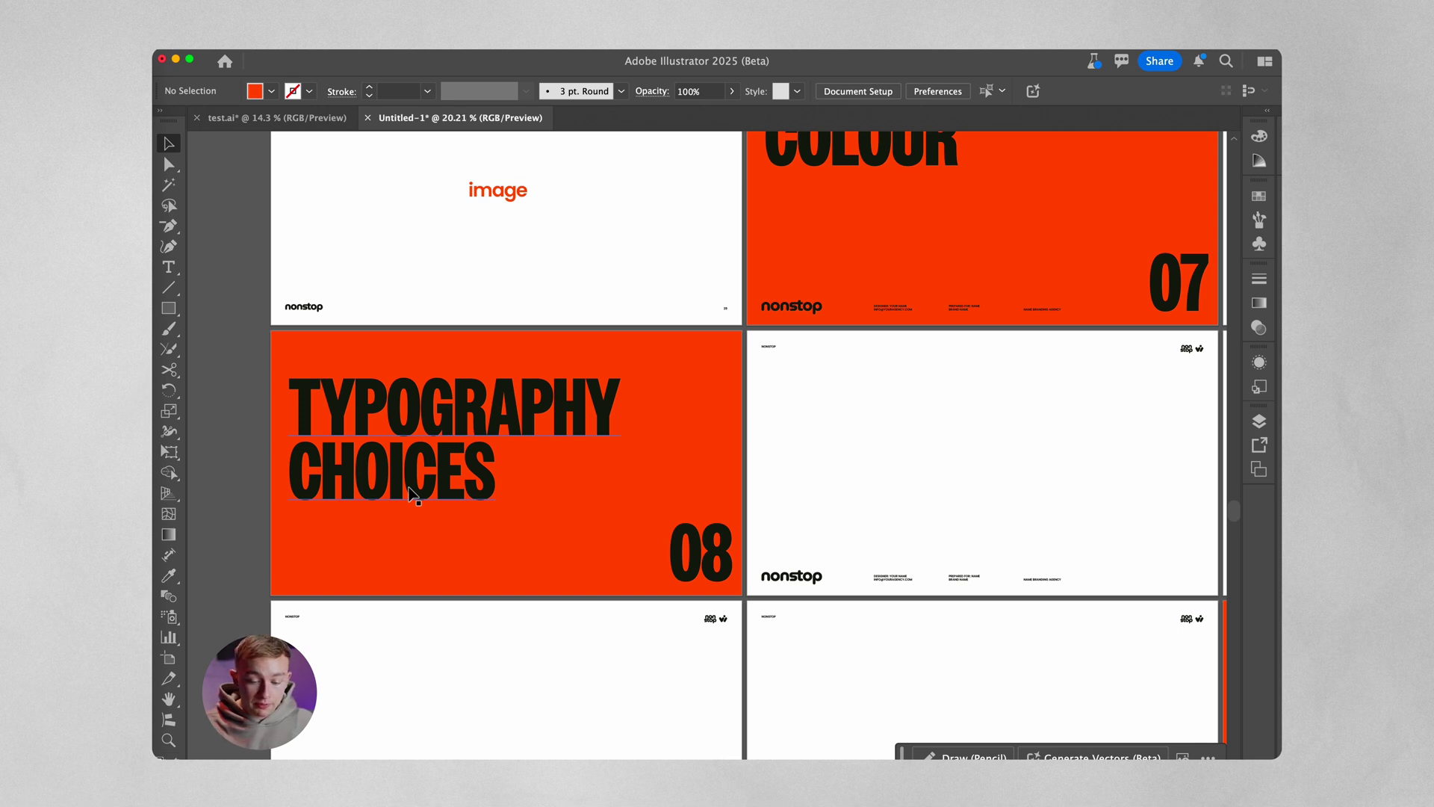
{"action": "scroll", "coordinate": [751, 501], "scroll_direction": "up", "scroll_amount": 2}
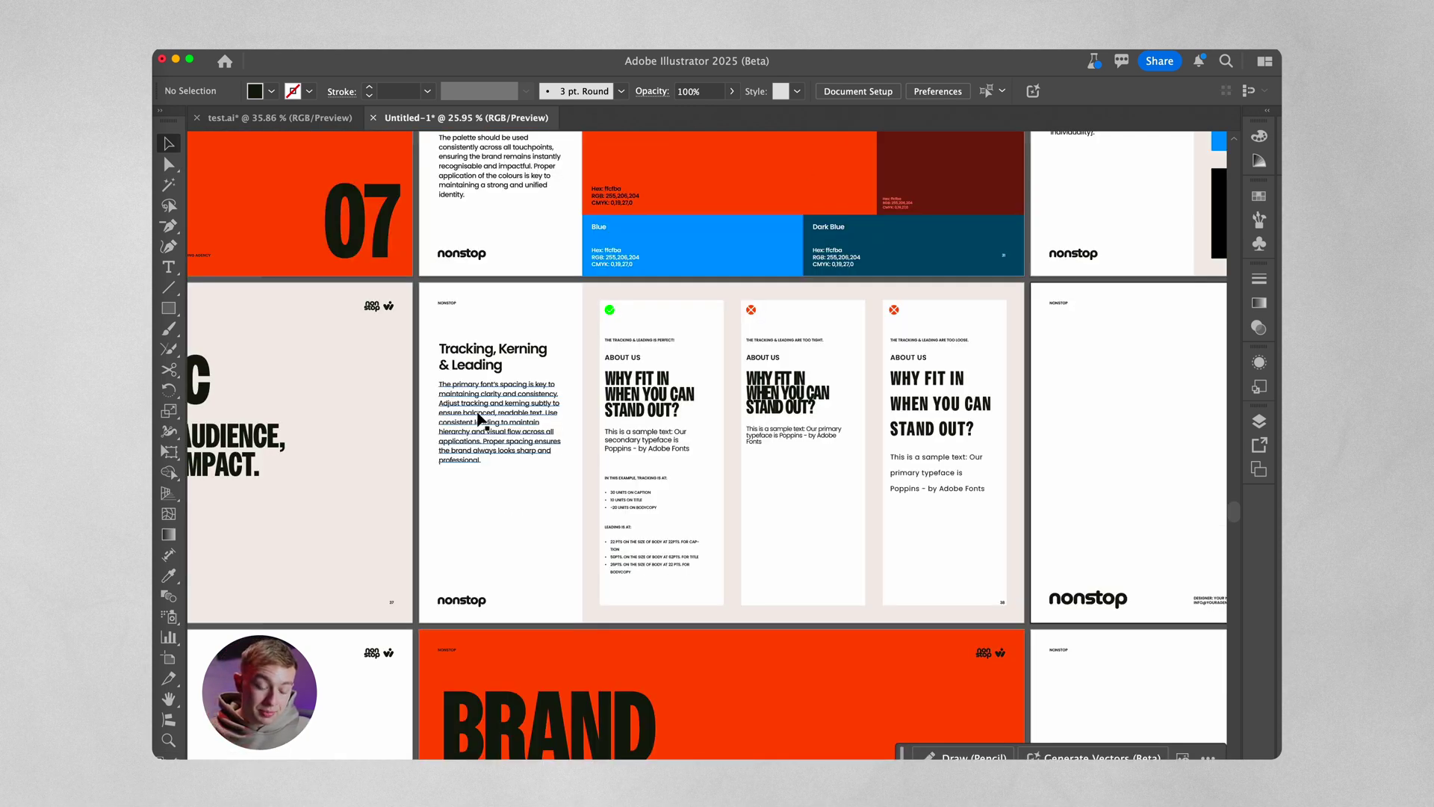
Step: Examine the perfect, too tight and too loose text samples on the first Tracking, Kerning & Leading page
{"action": "scroll", "coordinate": [479, 419], "scroll_direction": "up", "scroll_amount": 2}
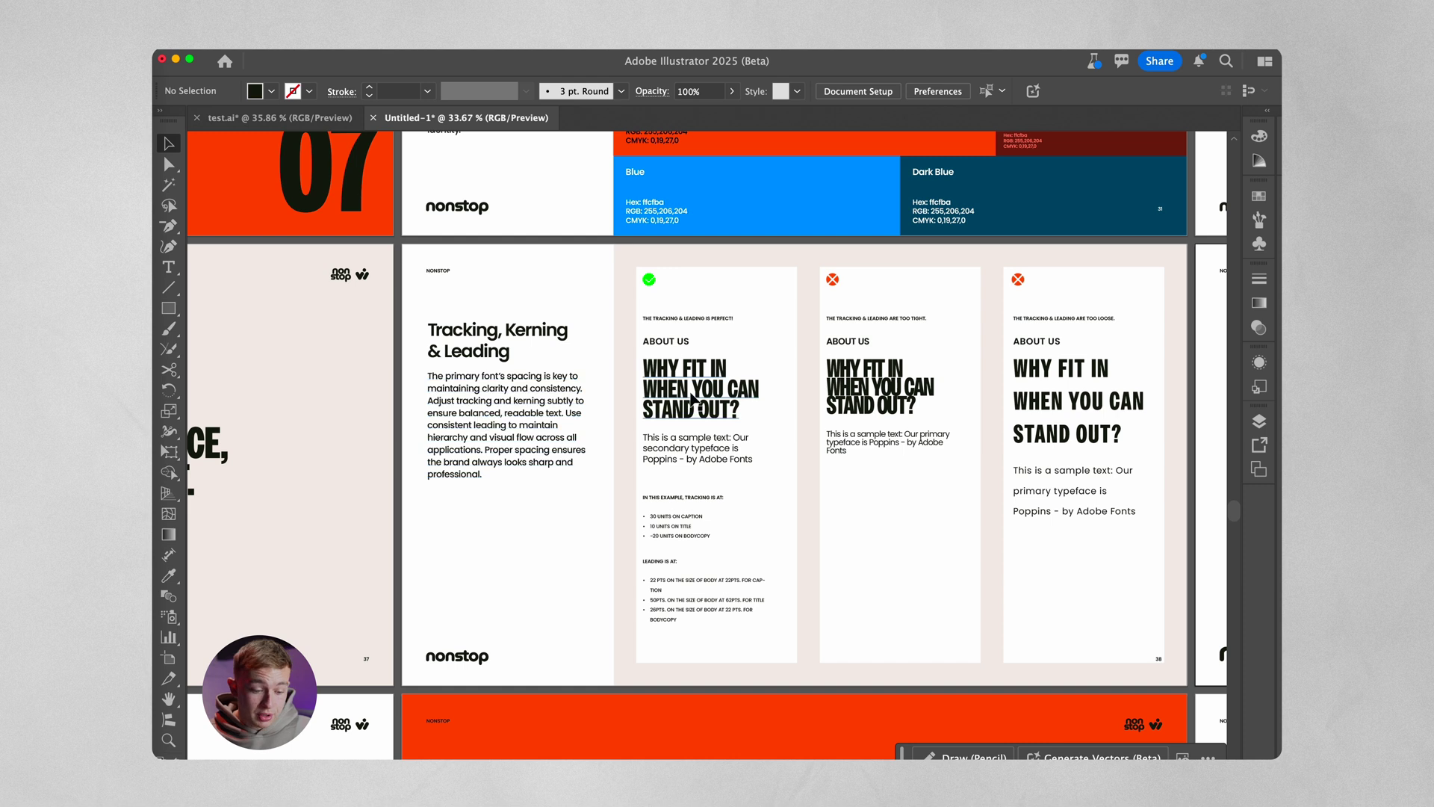
{"action": "scroll", "coordinate": [688, 401], "scroll_direction": "right", "scroll_amount": 3}
{"action": "scroll", "coordinate": [691, 401], "scroll_direction": "up", "scroll_amount": 3}
{"action": "scroll", "coordinate": [691, 399], "scroll_direction": "right", "scroll_amount": 2}
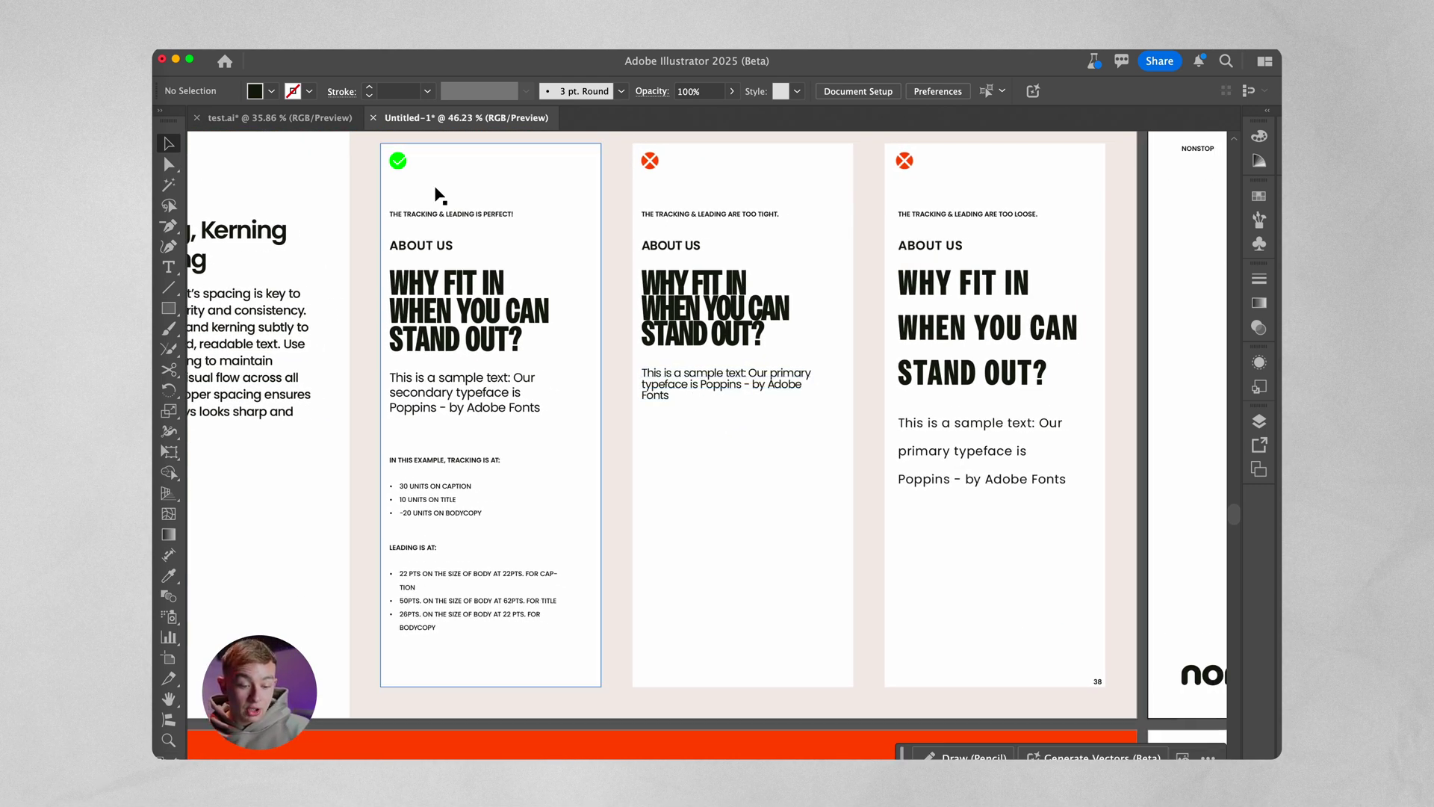
{"action": "scroll", "coordinate": [514, 367], "scroll_direction": "left", "scroll_amount": 2}
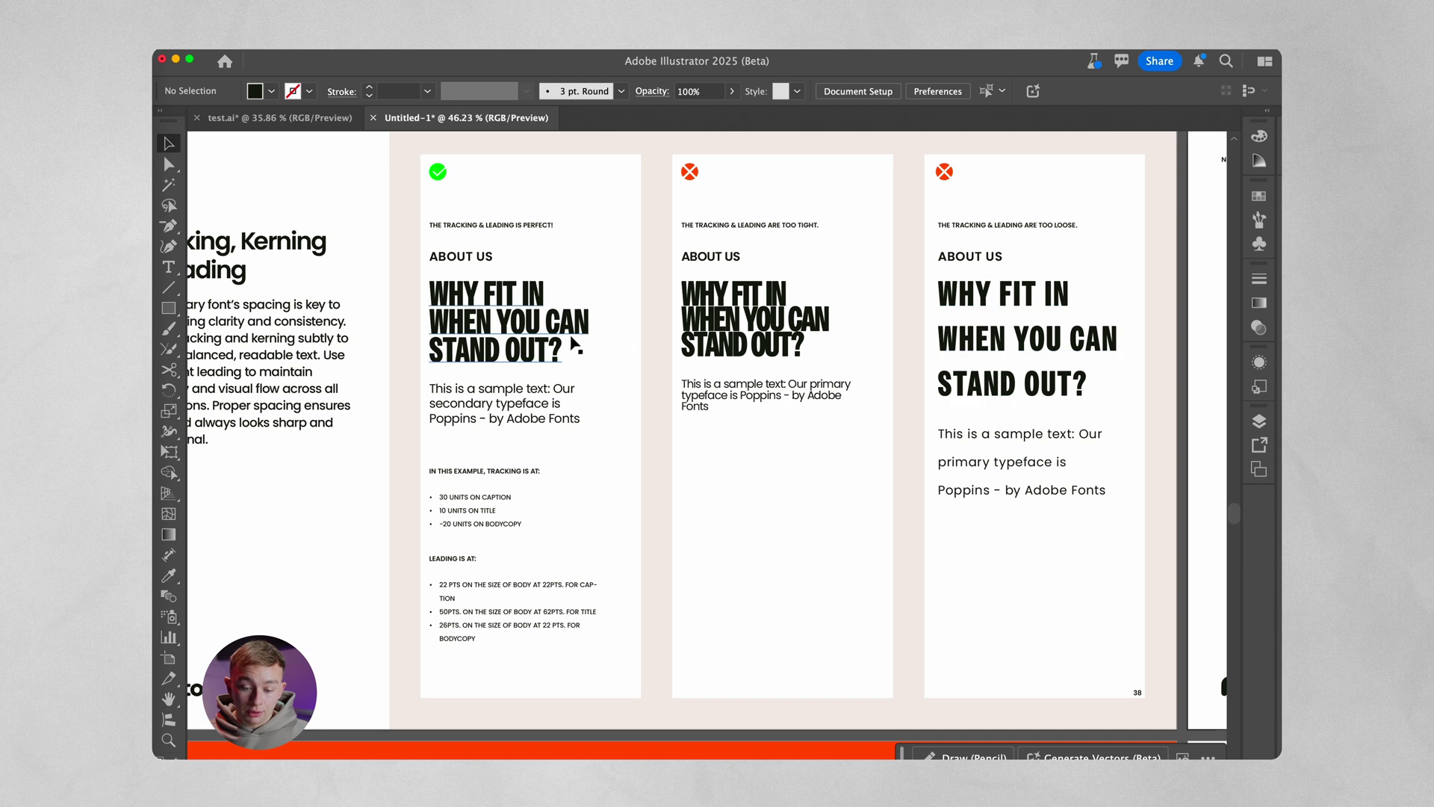
{"action": "scroll", "coordinate": [938, 396], "scroll_direction": "left", "scroll_amount": 4}
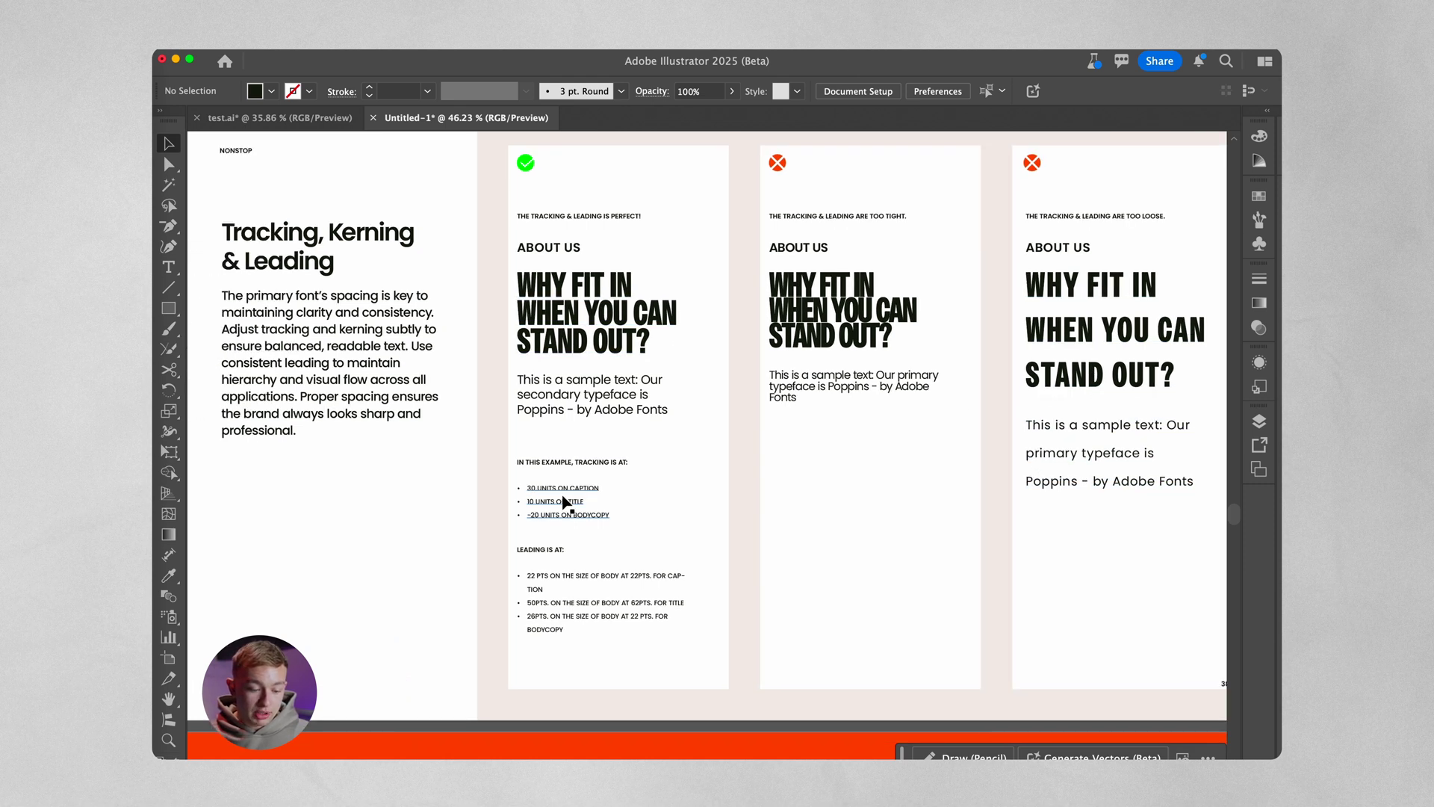
{"action": "left_click", "coordinate": [594, 310]}
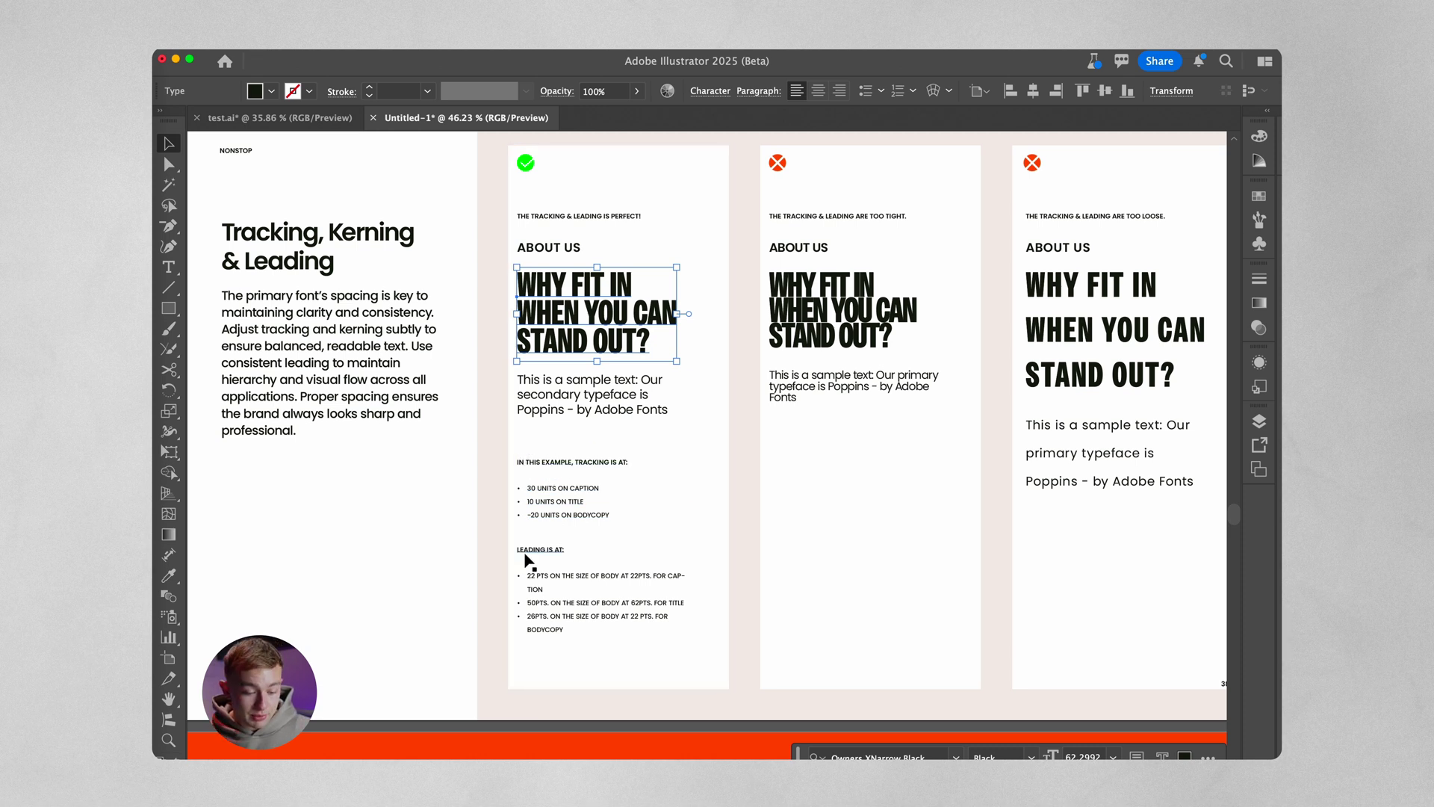
{"action": "left_click", "coordinate": [437, 541]}
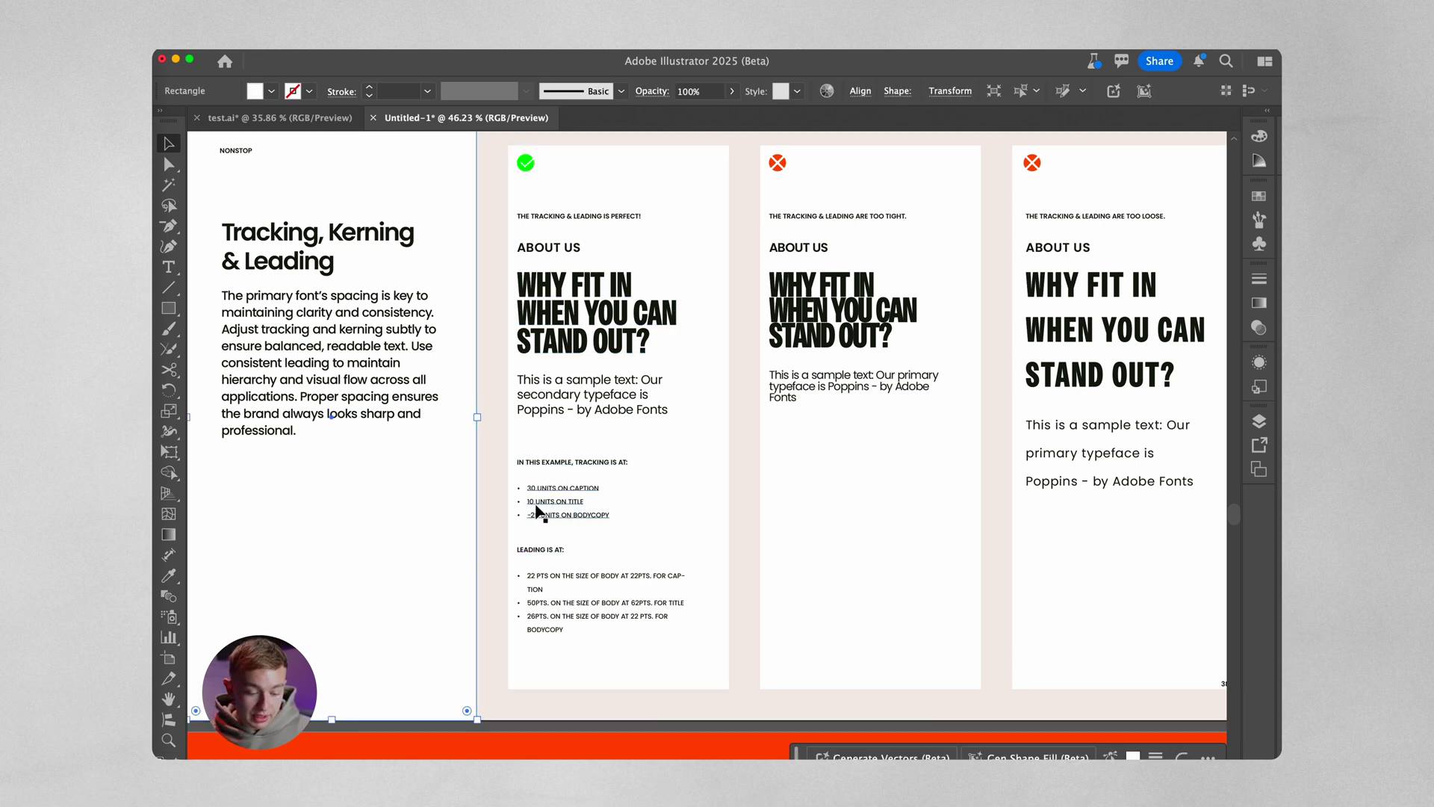
{"action": "scroll", "coordinate": [718, 374], "scroll_direction": "up", "scroll_amount": 1}
{"action": "left_click", "coordinate": [718, 375]}
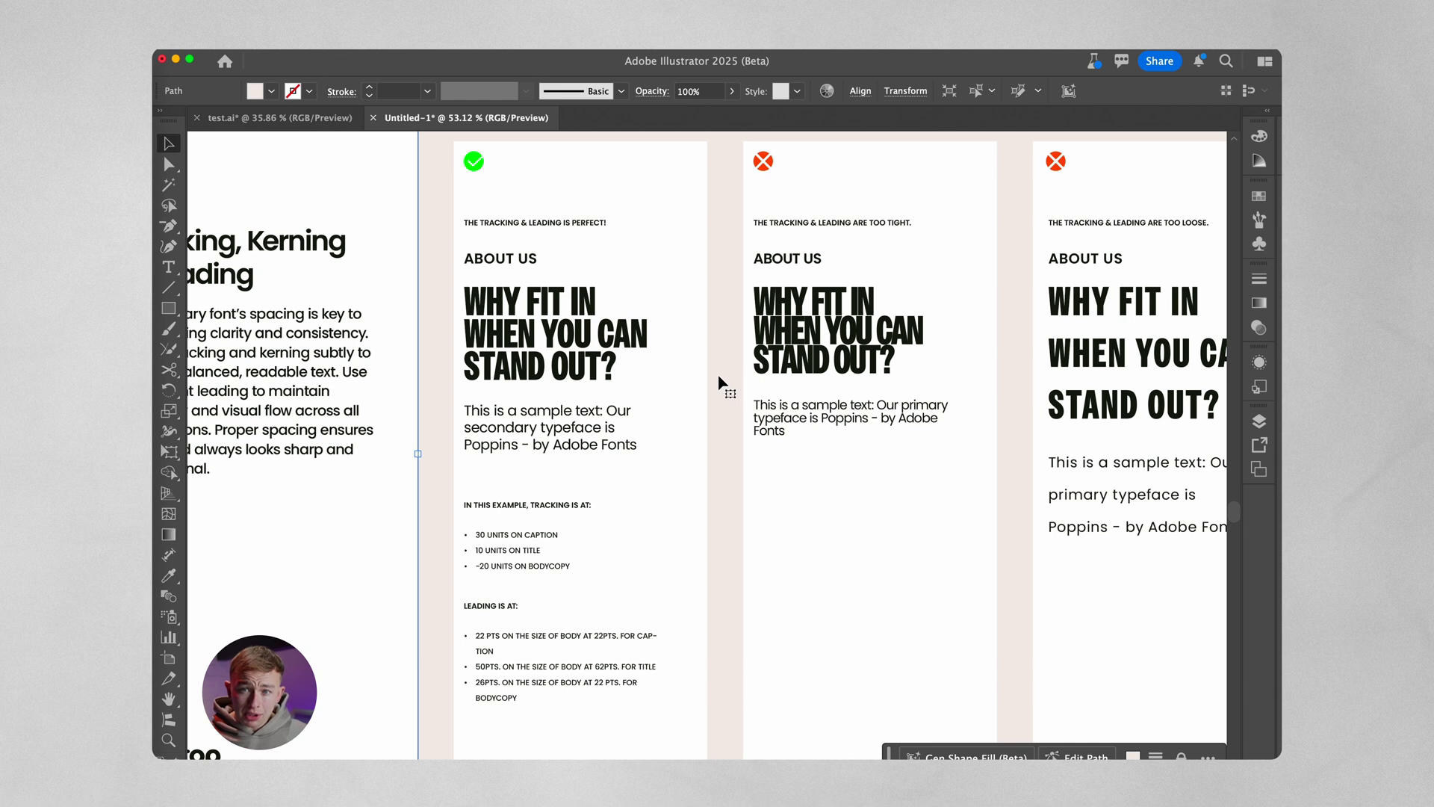
{"action": "left_click", "coordinate": [565, 340]}
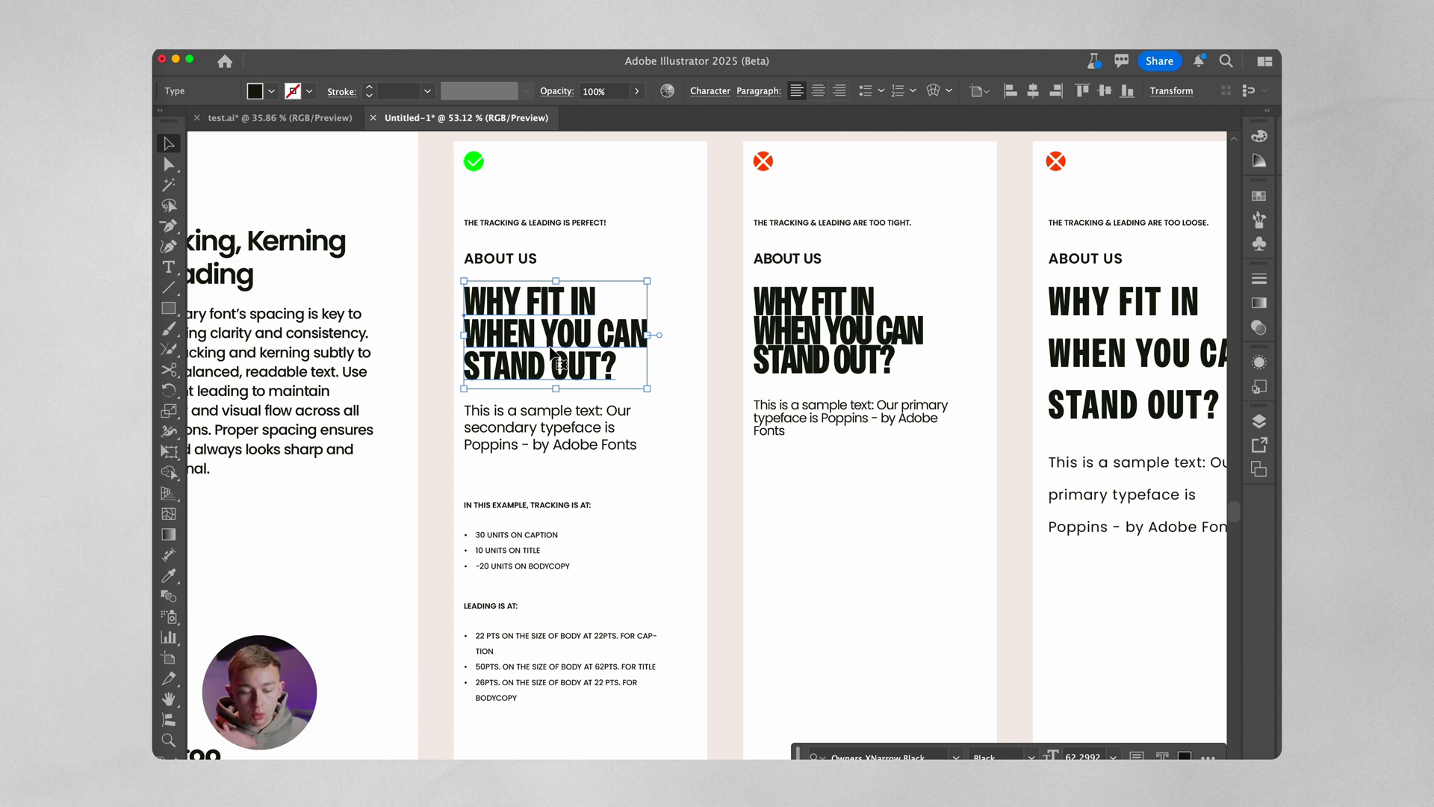
Step: Try a 22 pt leading on the secondary typeface sample text in the green-ticked card
{"action": "left_click", "coordinate": [543, 444]}
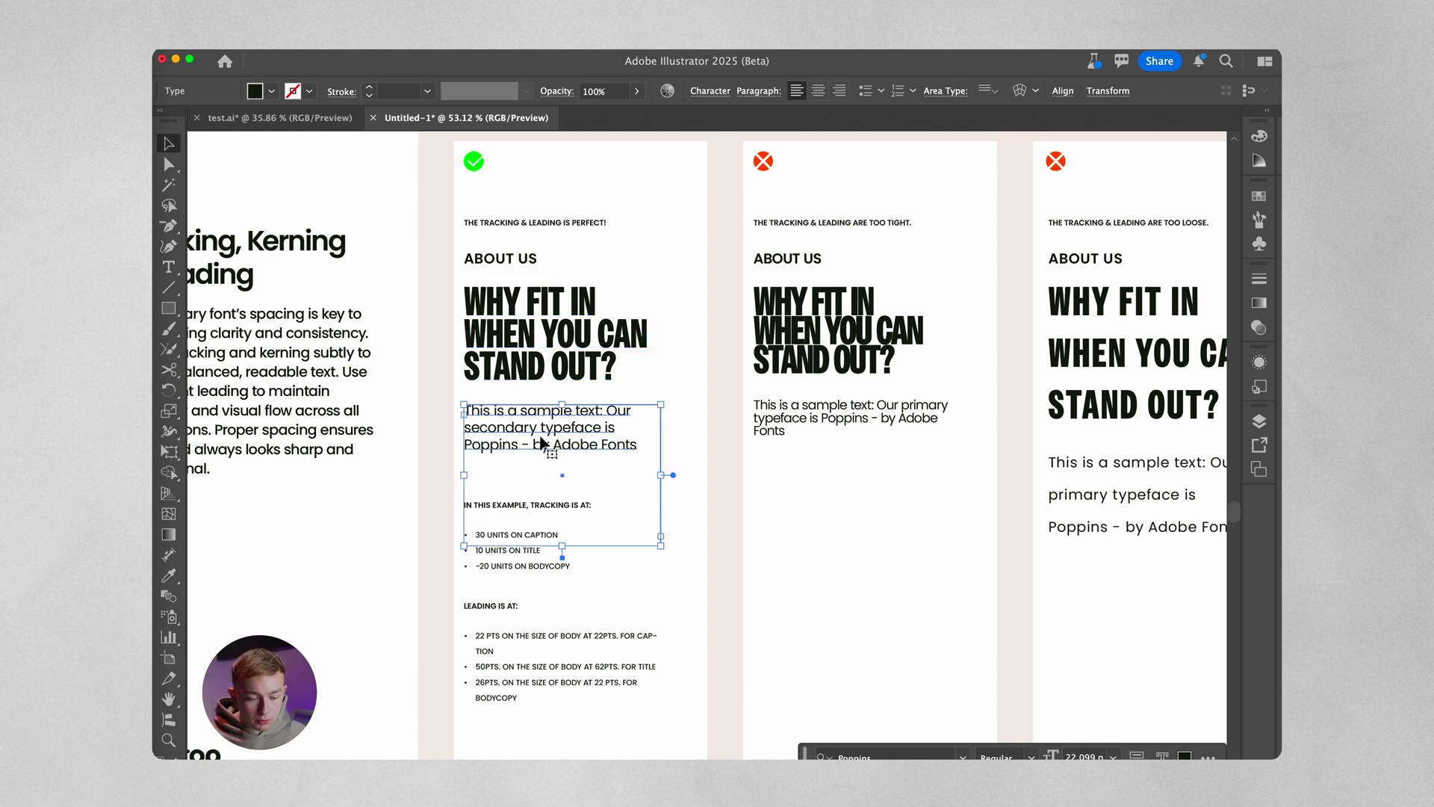
{"action": "left_click", "coordinate": [702, 91]}
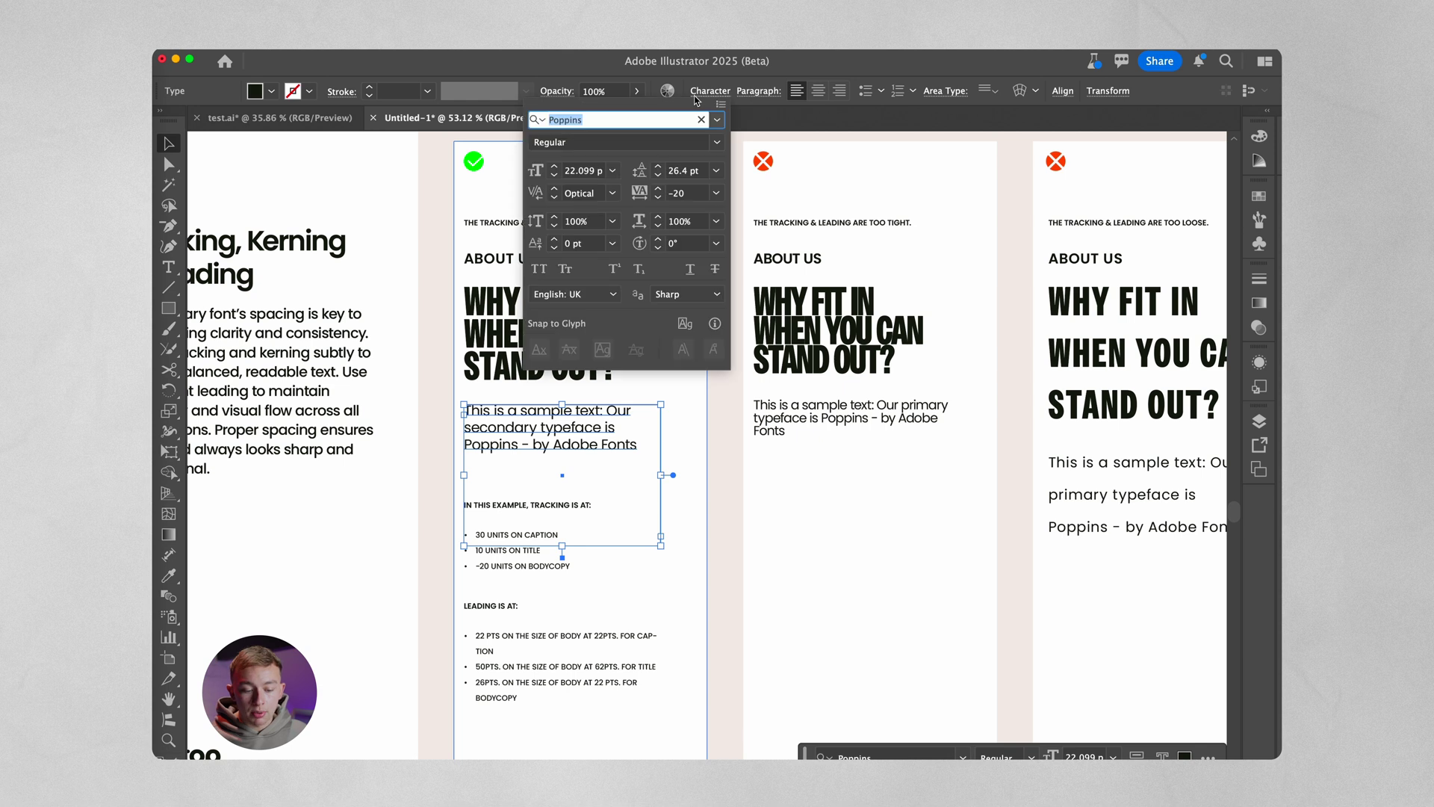
{"action": "left_click", "coordinate": [682, 171]}
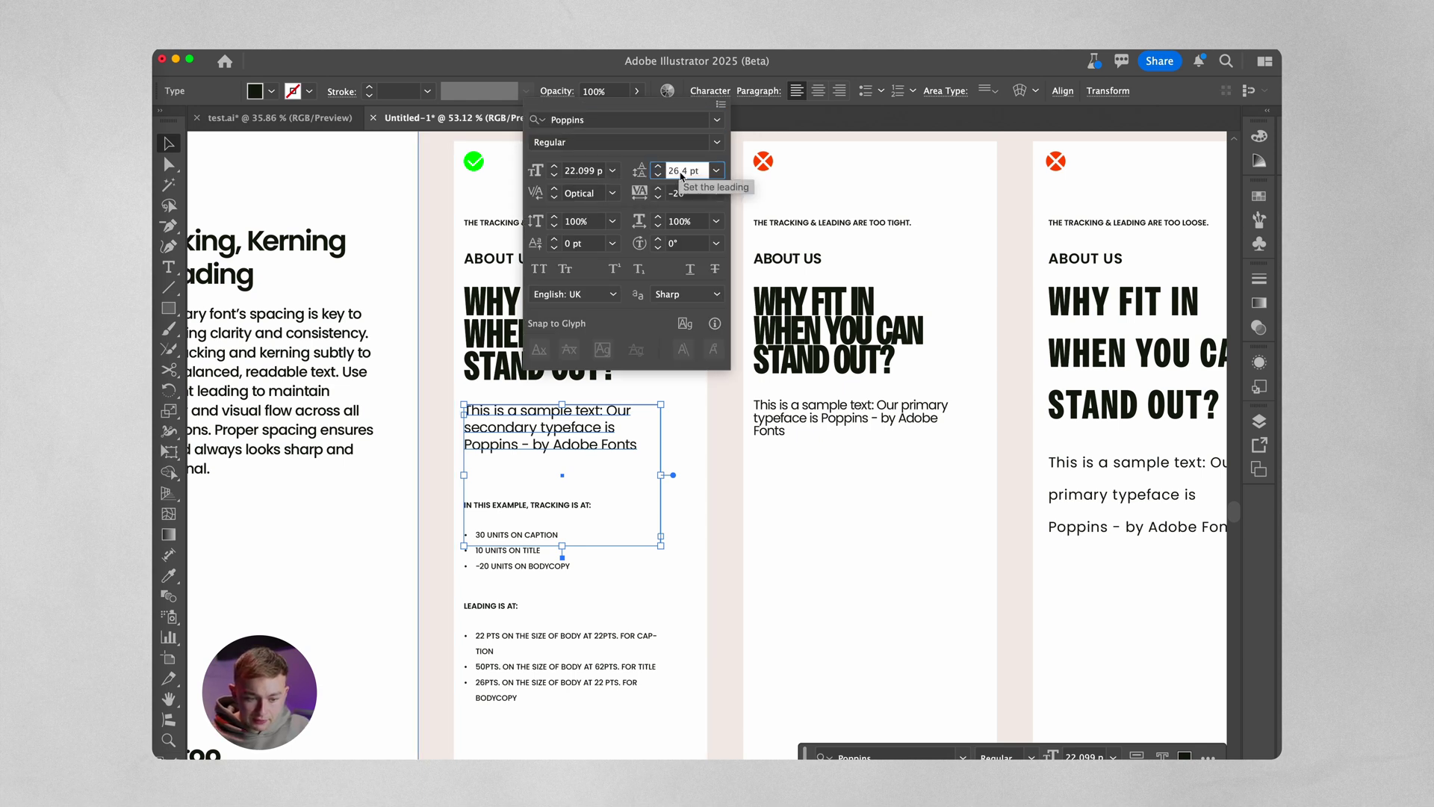
{"action": "type", "text": "26.4"}
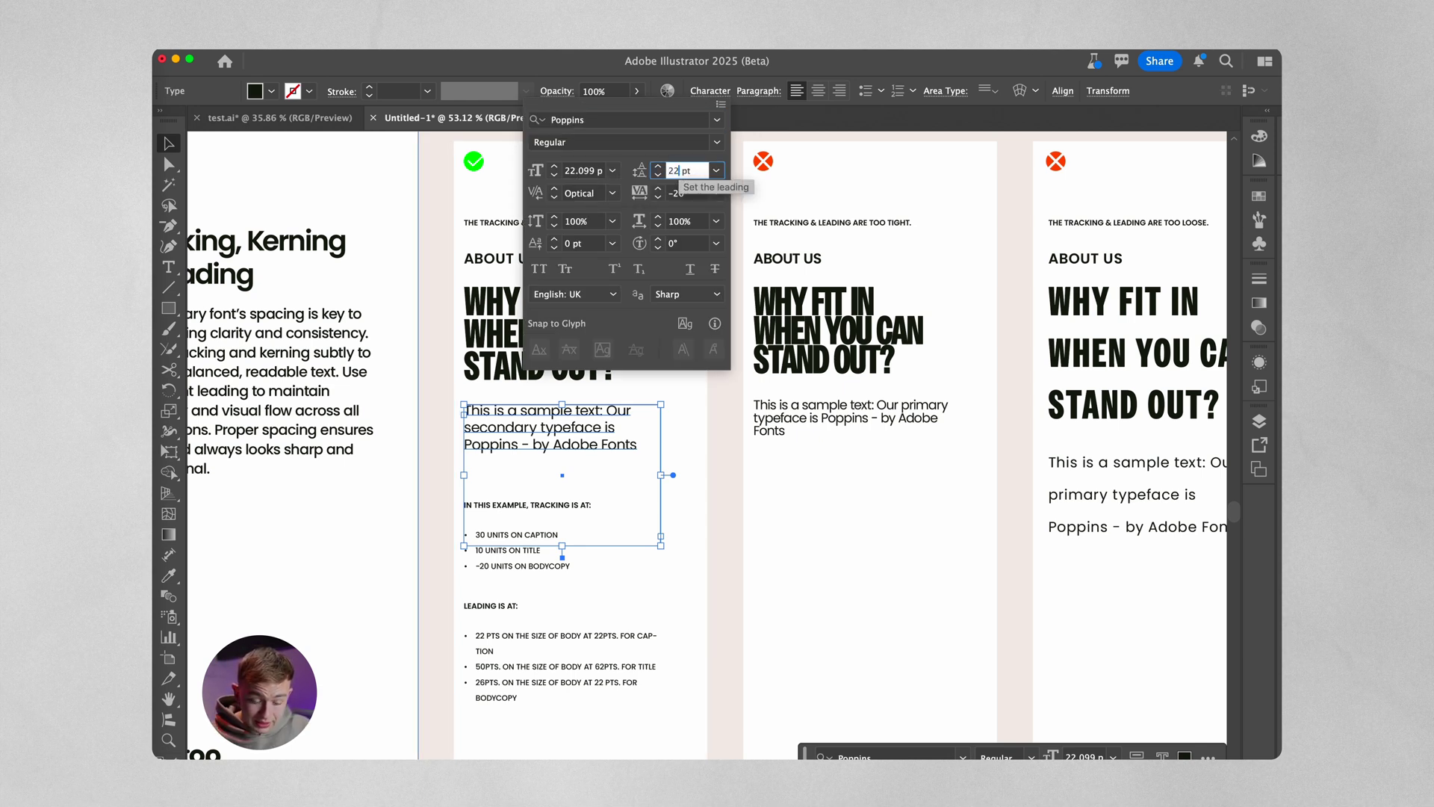
{"action": "key", "text": "Return"}
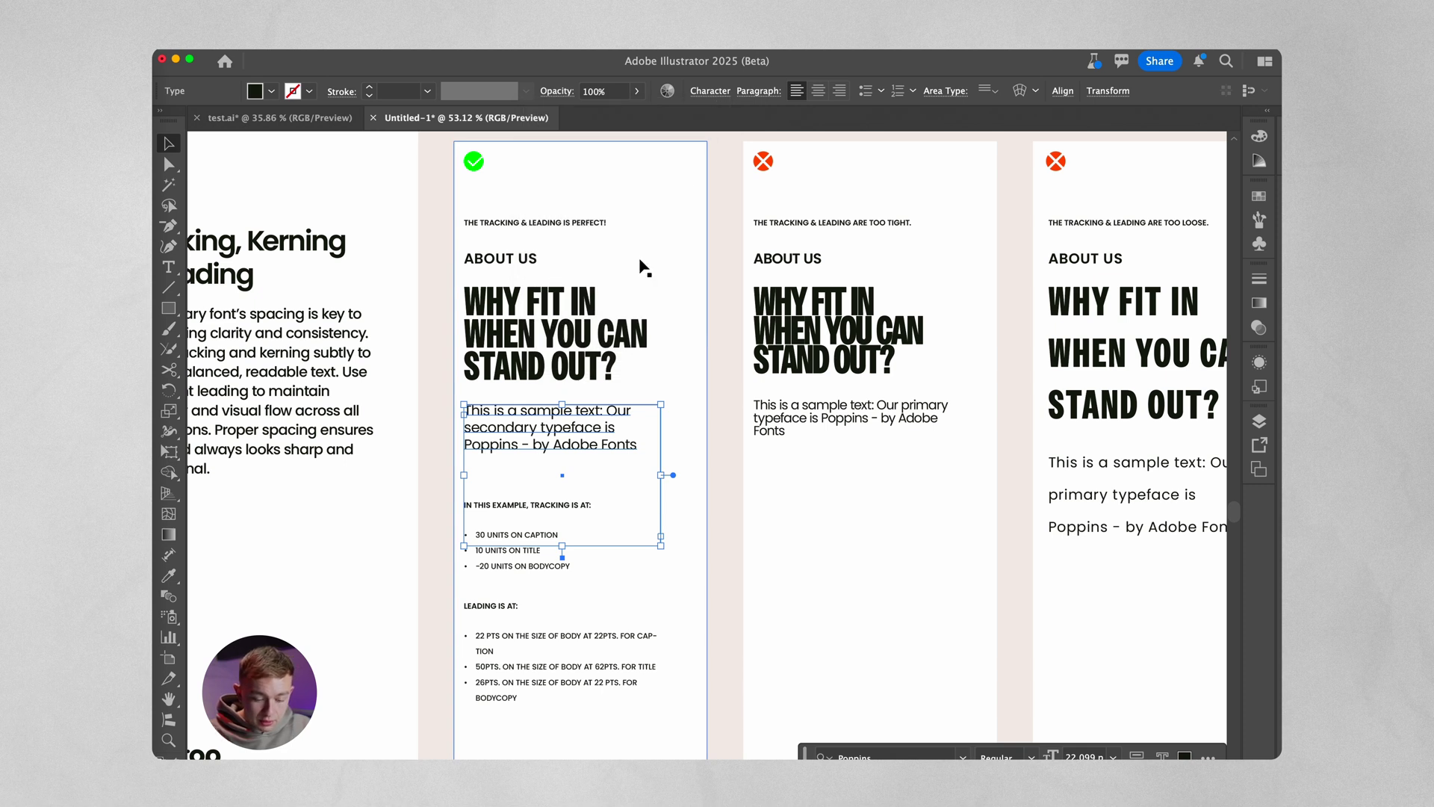
{"action": "left_click", "coordinate": [724, 389]}
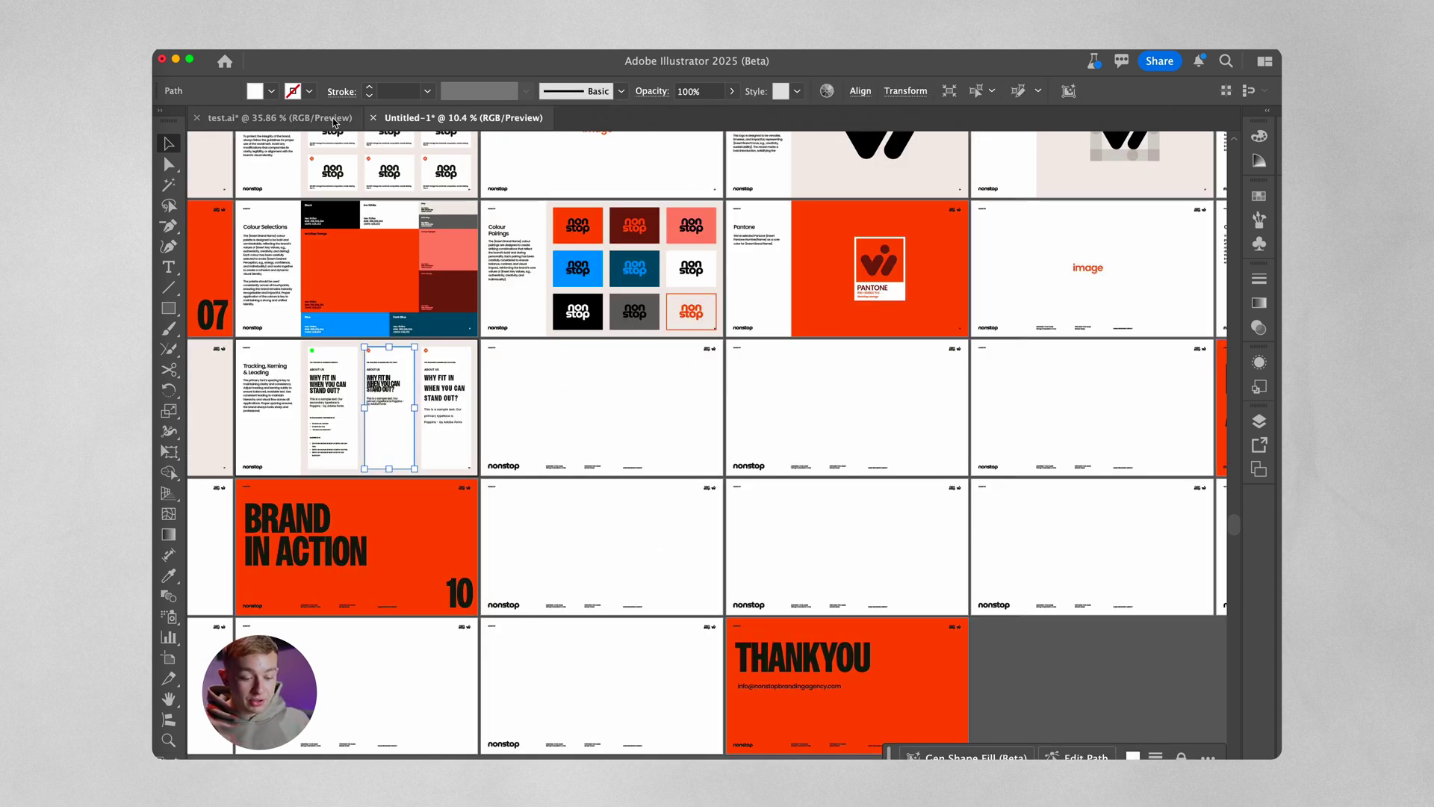
Step: Copy the Secondary Type page and the second Tracking, Kerning & Leading page from test.ai onto the next two blank artboards of Untitled-1
{"action": "left_click", "coordinate": [277, 117]}
{"action": "scroll", "coordinate": [925, 446], "scroll_direction": "right", "scroll_amount": 8}
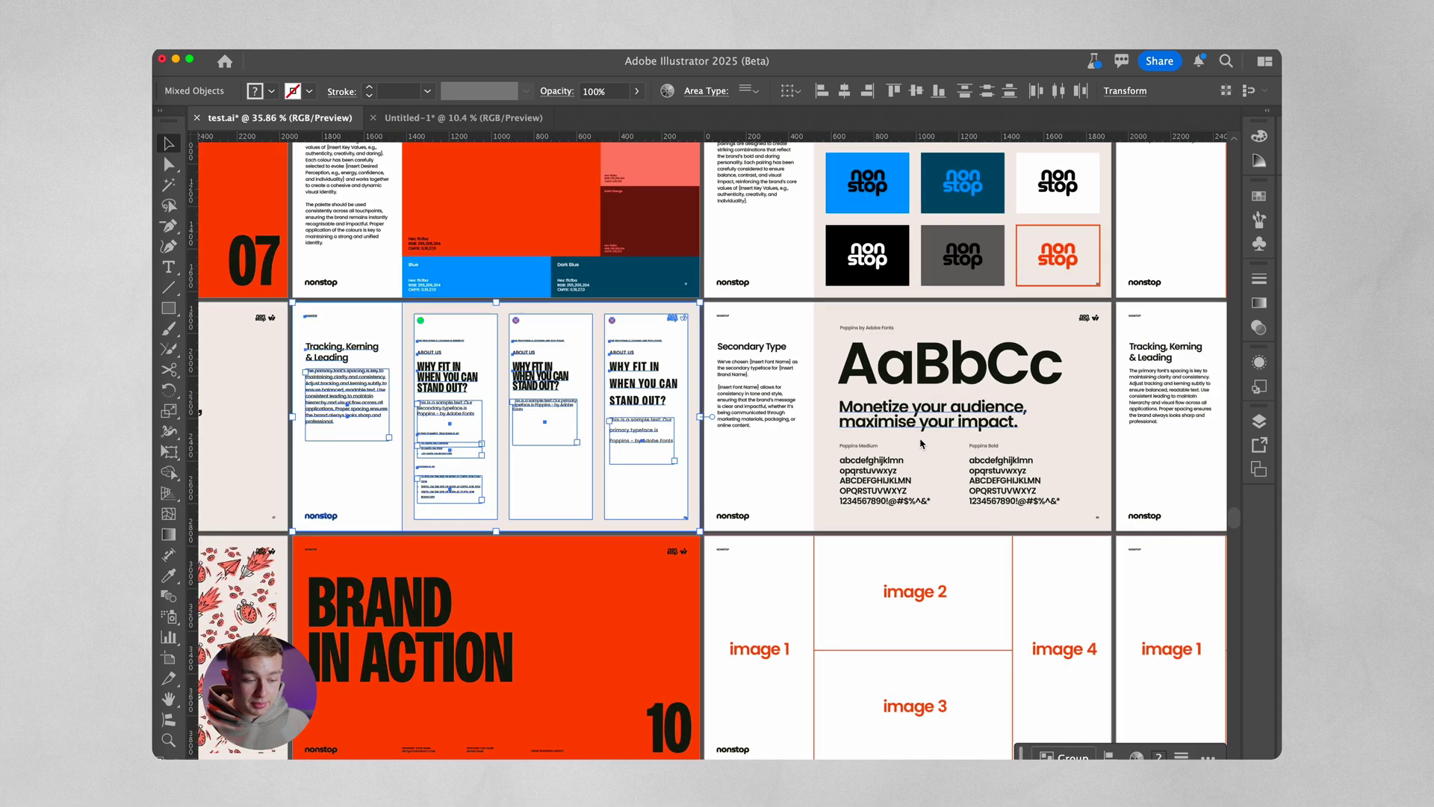
{"action": "scroll", "coordinate": [675, 467], "scroll_direction": "up", "scroll_amount": 5}
{"action": "scroll", "coordinate": [674, 467], "scroll_direction": "down", "scroll_amount": 3}
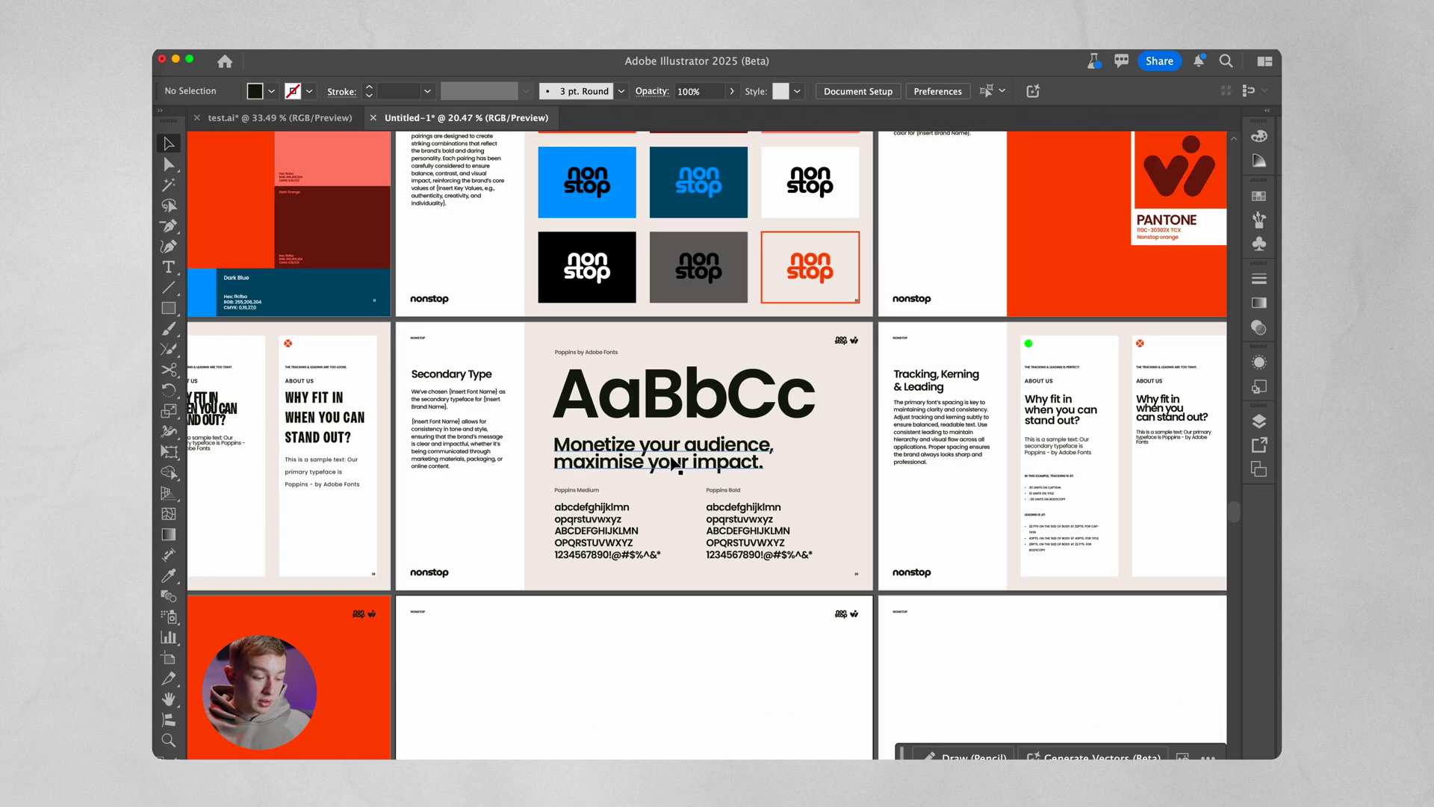
Step: Examine the Poppins spacing samples on the second Tracking, Kerning & Leading page and the blank artboard beside it
{"action": "scroll", "coordinate": [672, 464], "scroll_direction": "right", "scroll_amount": 5}
{"action": "scroll", "coordinate": [757, 390], "scroll_direction": "up", "scroll_amount": 4}
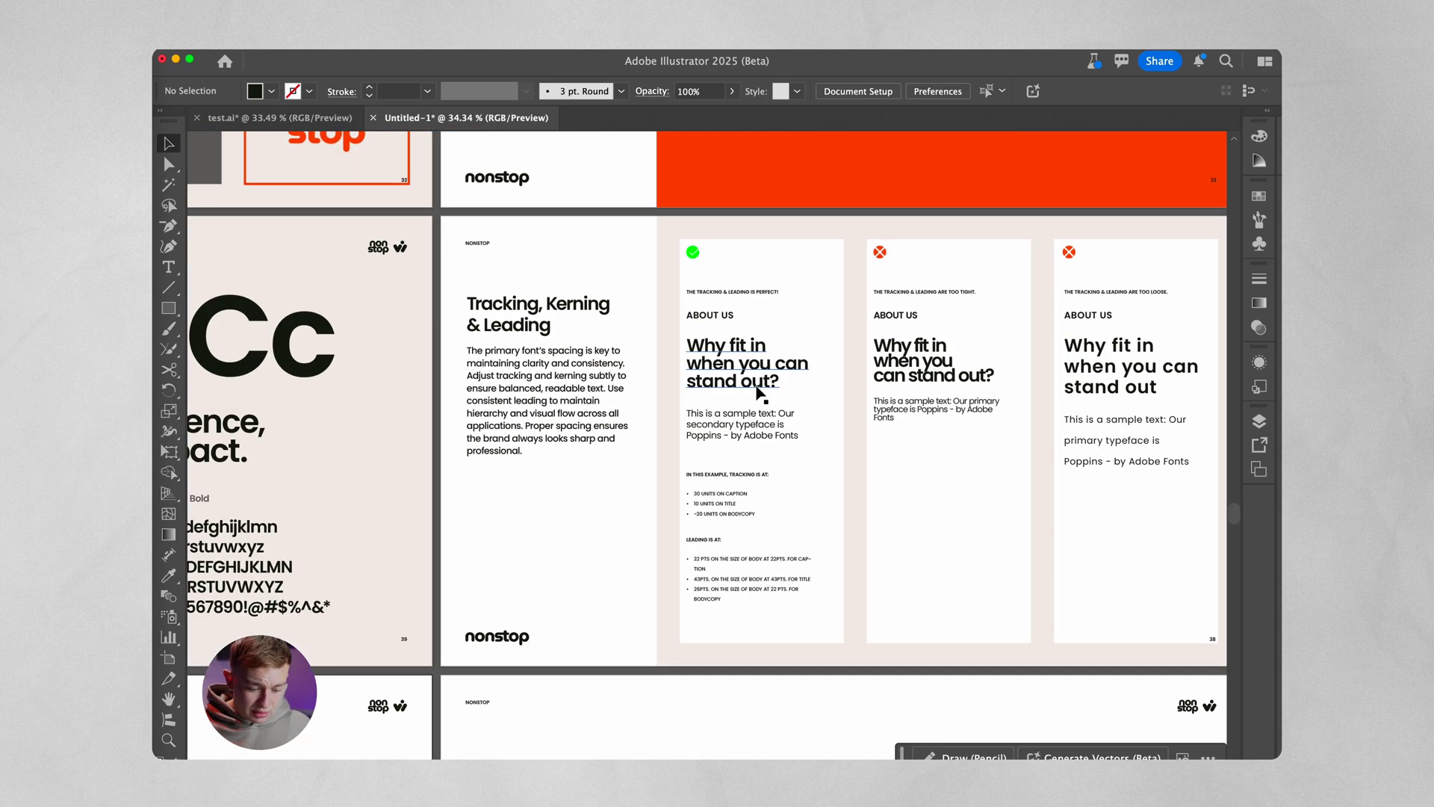
{"action": "scroll", "coordinate": [759, 394], "scroll_direction": "right", "scroll_amount": 3}
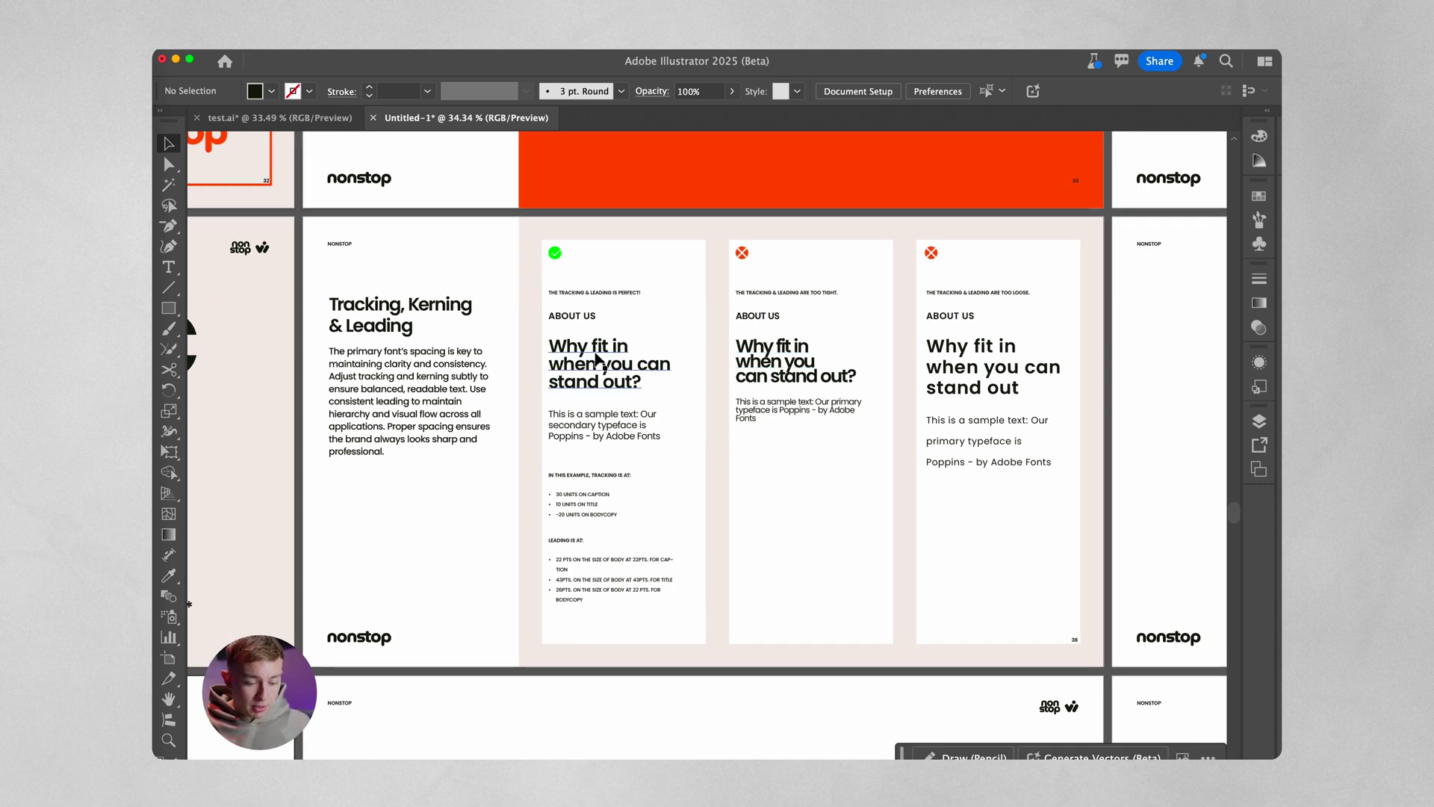
{"action": "scroll", "coordinate": [850, 245], "scroll_direction": "down", "scroll_amount": 3}
{"action": "scroll", "coordinate": [732, 336], "scroll_direction": "right", "scroll_amount": 5}
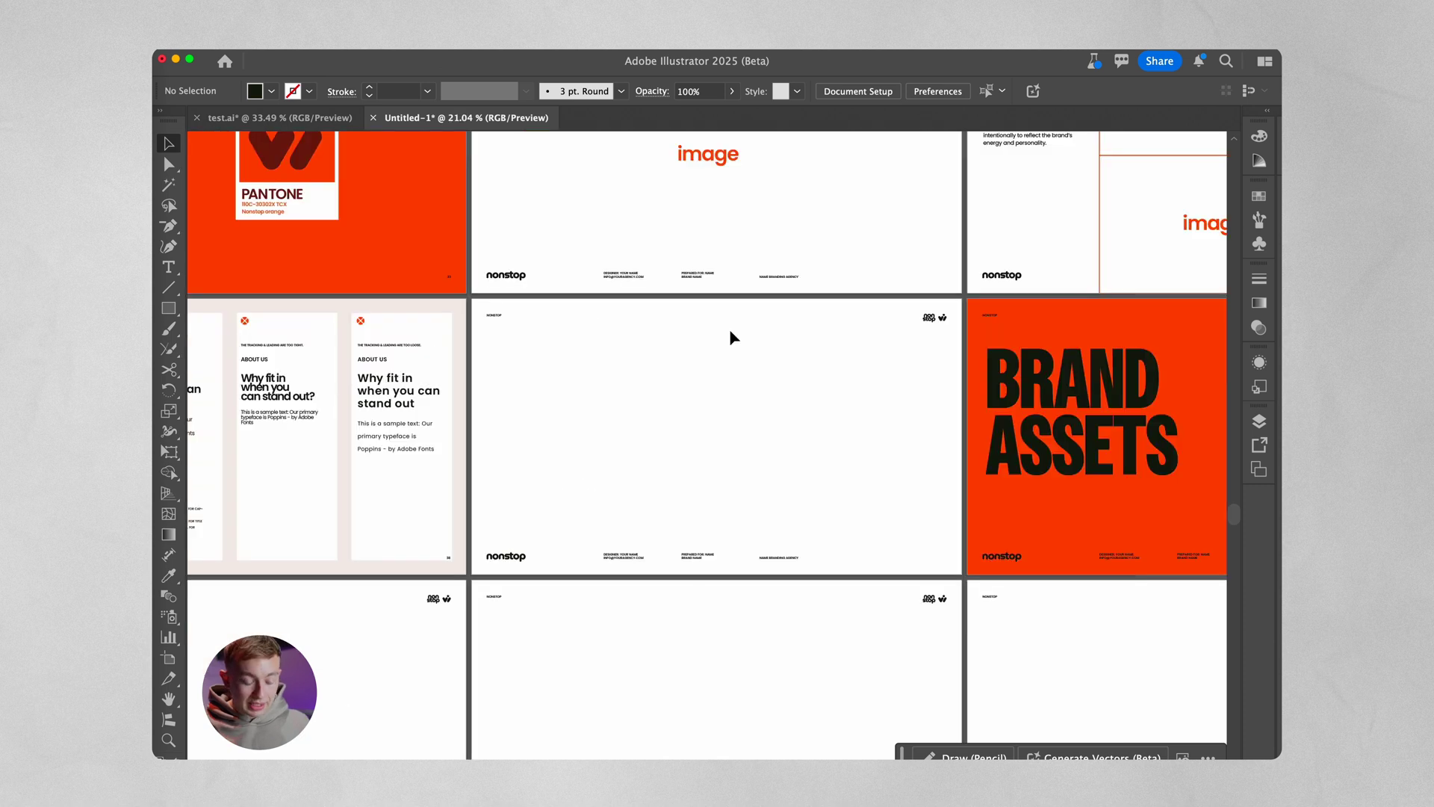
Step: Fill the artboard before divider 09 with the Type in Use page and examine the completed Open Mouth version in test.ai
{"action": "left_click", "coordinate": [292, 117]}
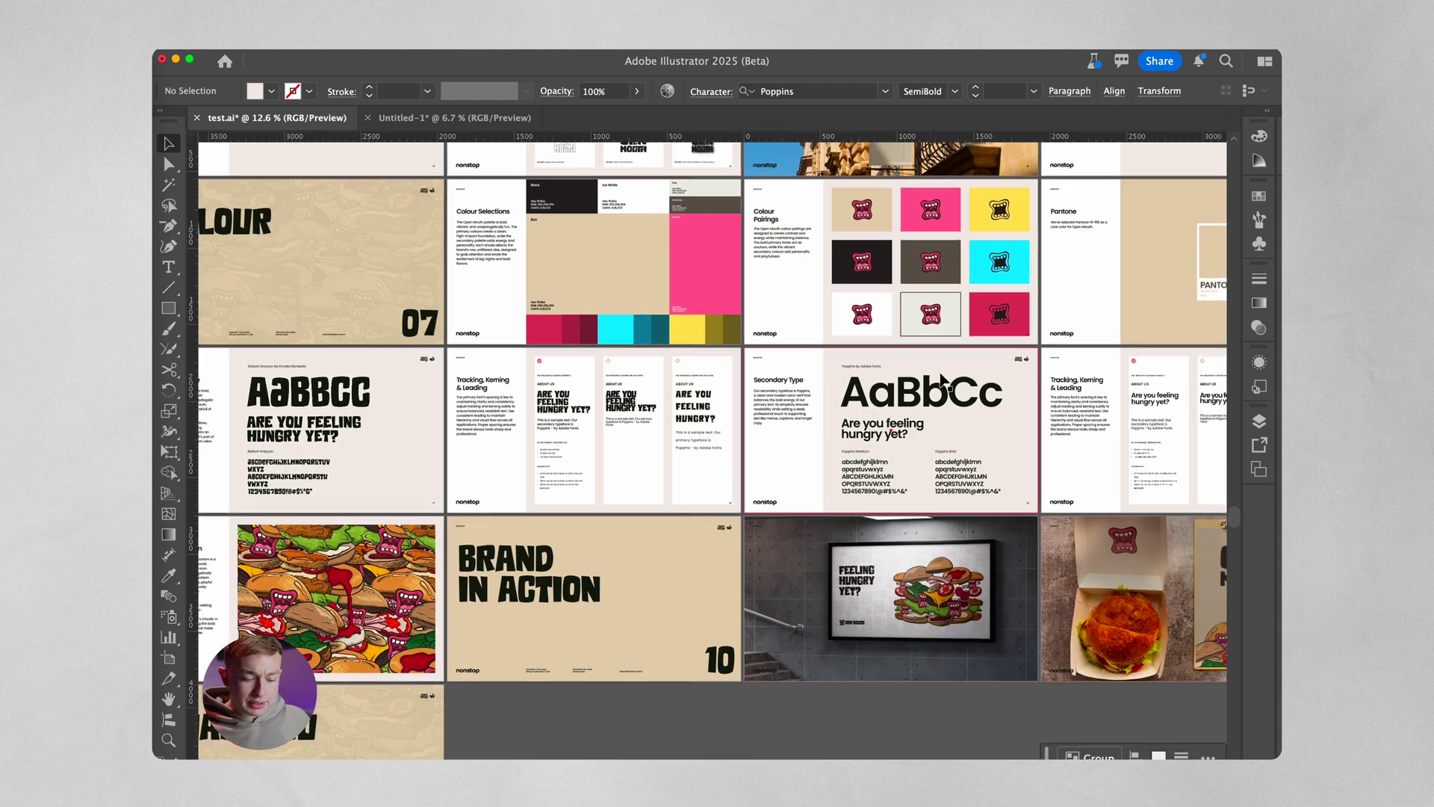
{"action": "scroll", "coordinate": [943, 379], "scroll_direction": "up", "scroll_amount": 5}
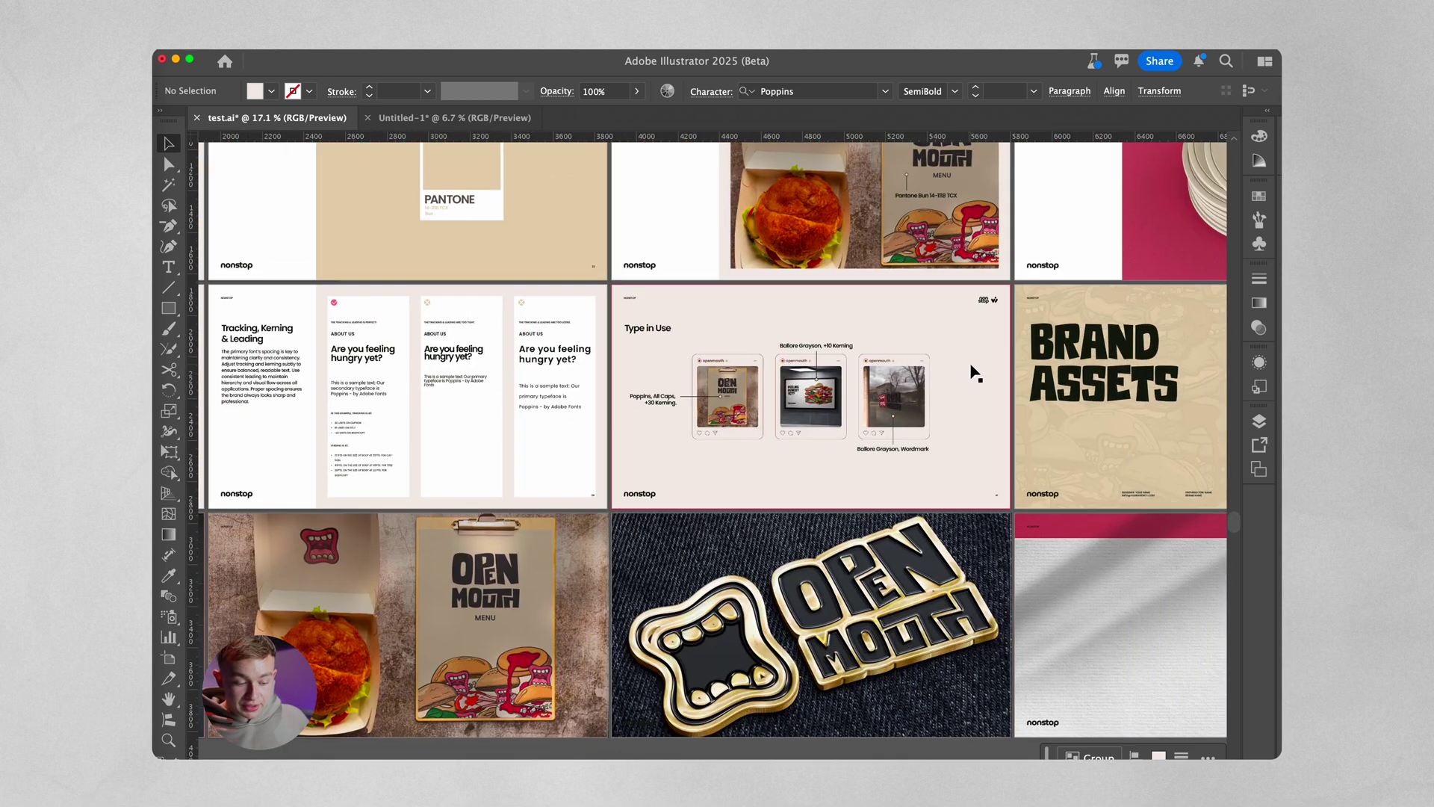
{"action": "scroll", "coordinate": [975, 374], "scroll_direction": "up", "scroll_amount": 5}
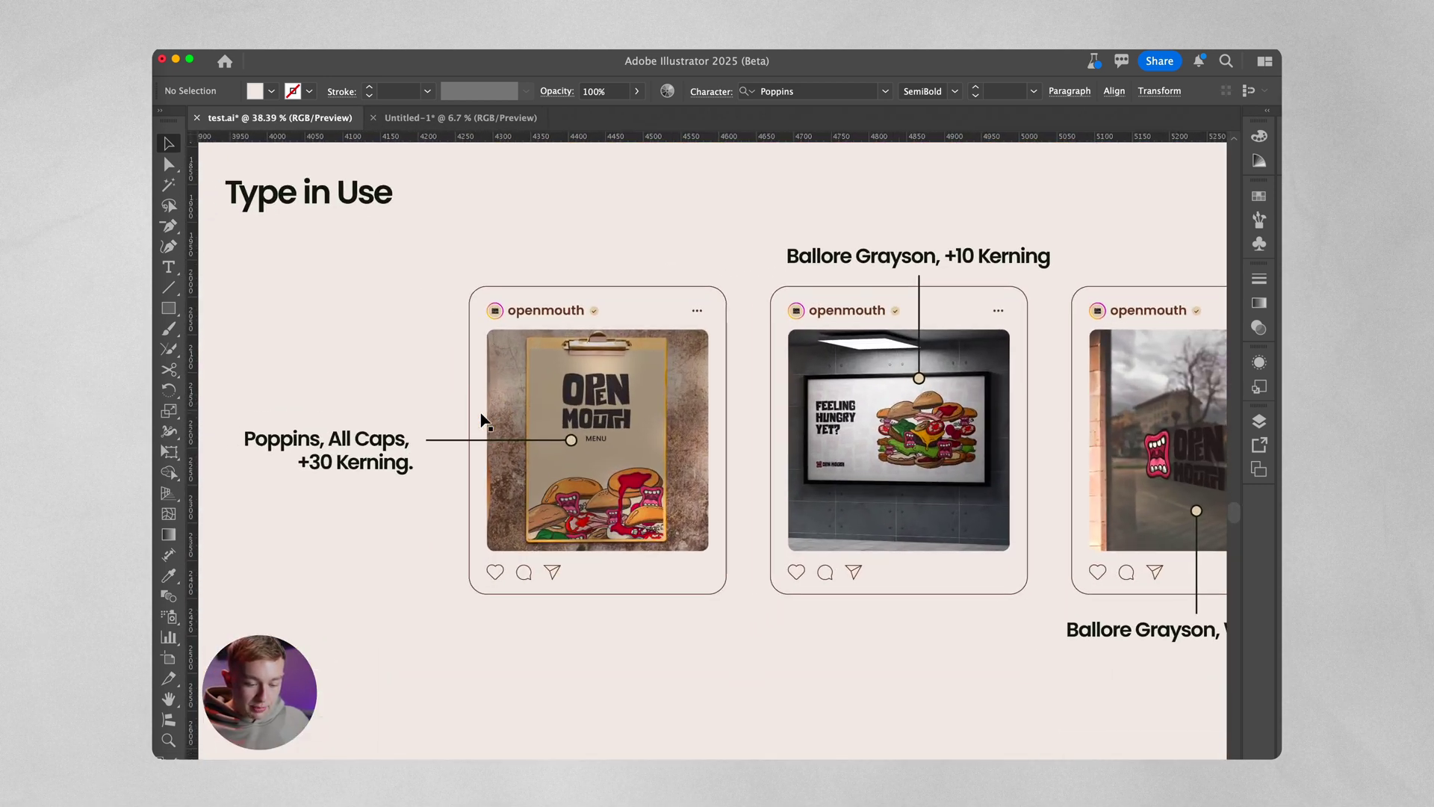
{"action": "scroll", "coordinate": [482, 420], "scroll_direction": "down", "scroll_amount": 2}
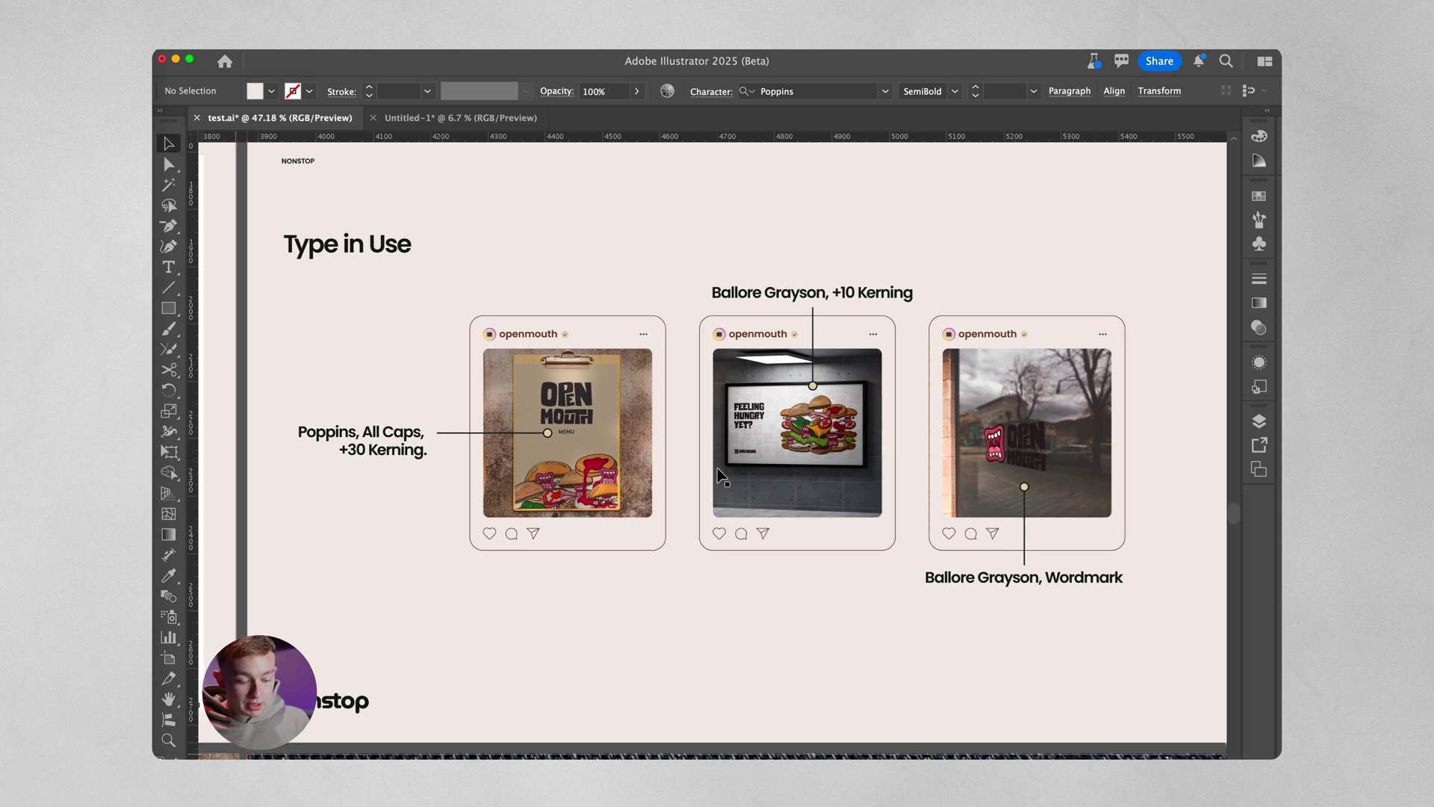
{"action": "scroll", "coordinate": [717, 468], "scroll_direction": "up", "scroll_amount": 2}
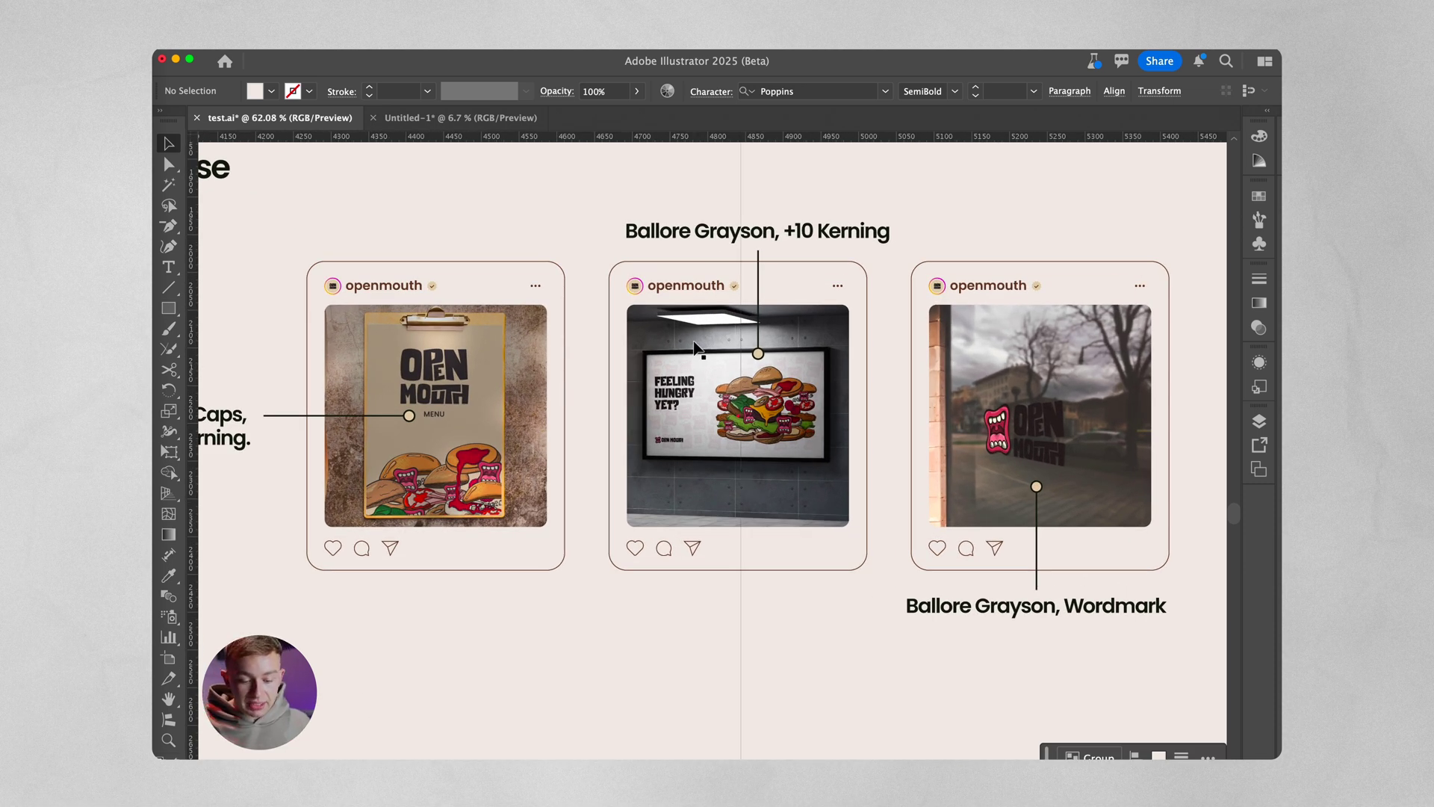
{"action": "scroll", "coordinate": [932, 440], "scroll_direction": "right", "scroll_amount": 3}
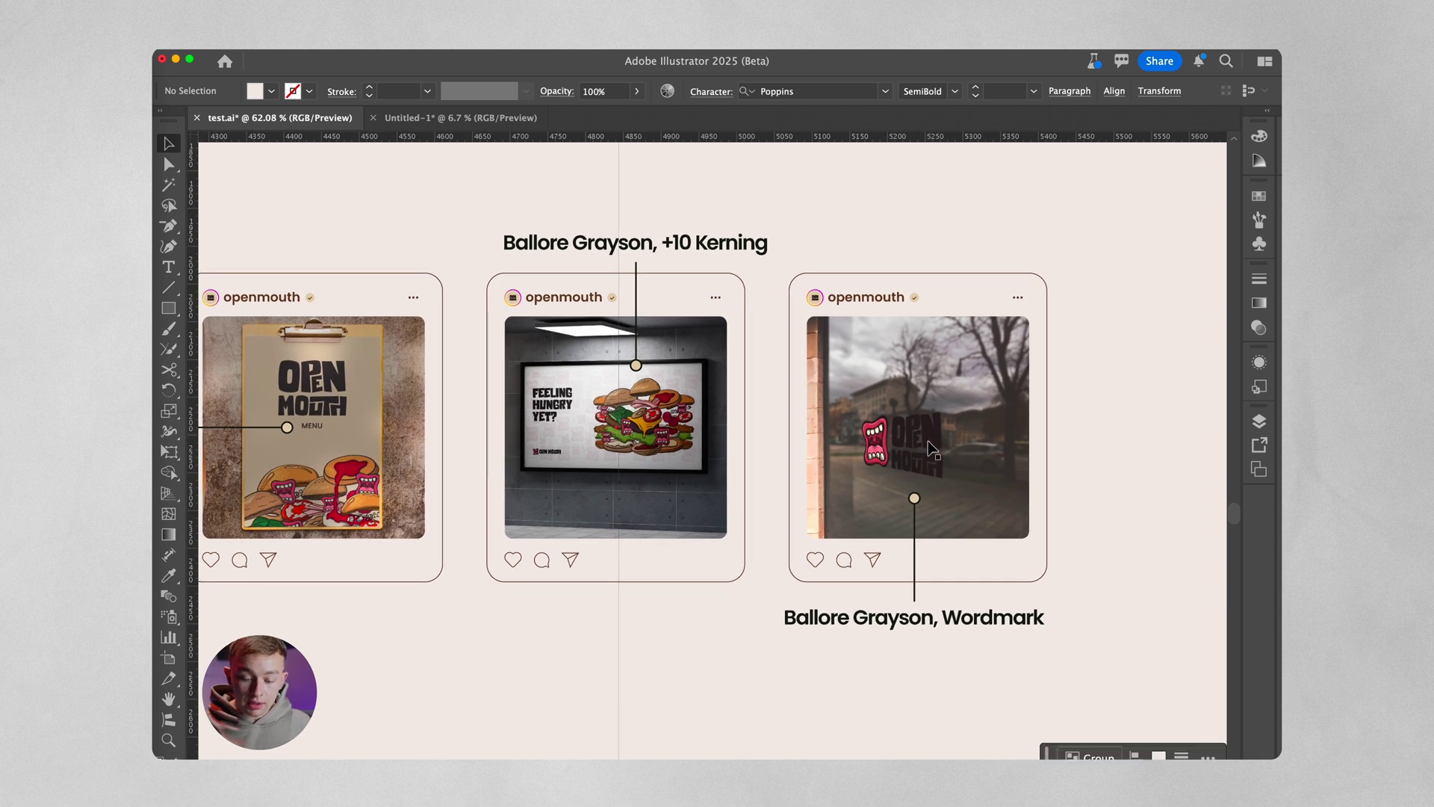
{"action": "left_click", "coordinate": [971, 457]}
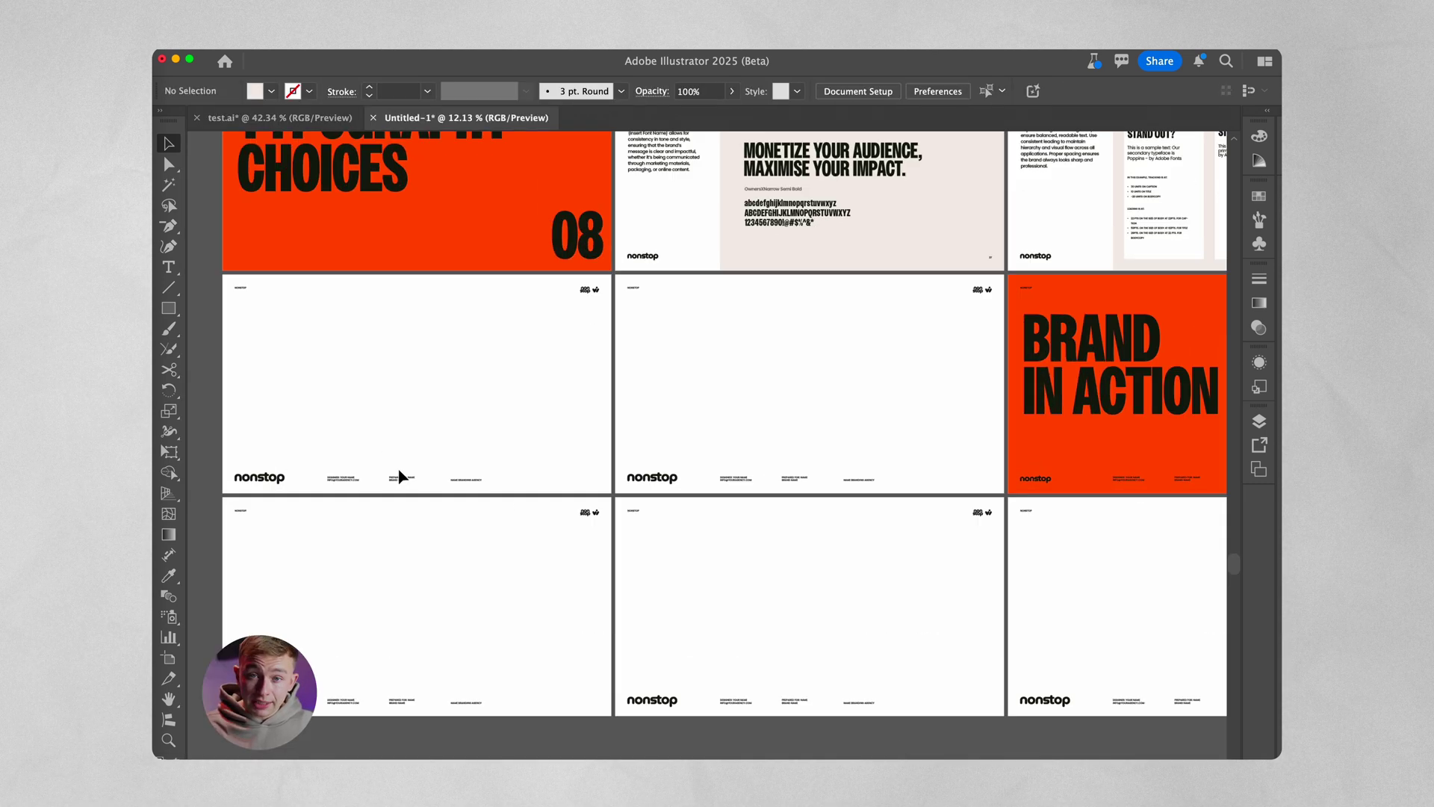
{"action": "scroll", "coordinate": [397, 468], "scroll_direction": "up", "scroll_amount": 5}
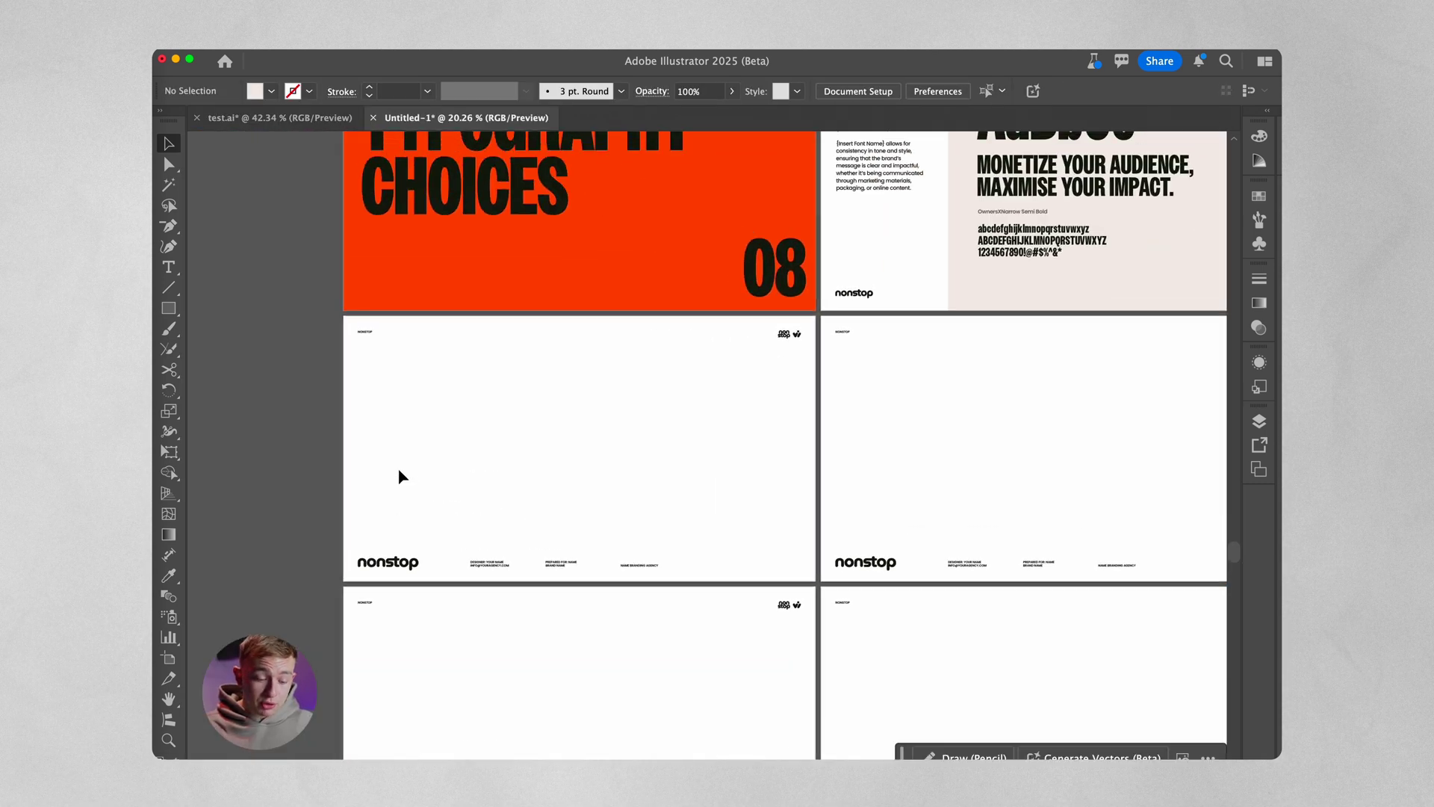
Step: Fill the artboard after divider 09 with the Illustration Library page from test.ai and change the third row's label to PEOPLE ILLUSTRATIONS
{"action": "left_click", "coordinate": [252, 117]}
{"action": "scroll", "coordinate": [597, 467], "scroll_direction": "down", "scroll_amount": 8}
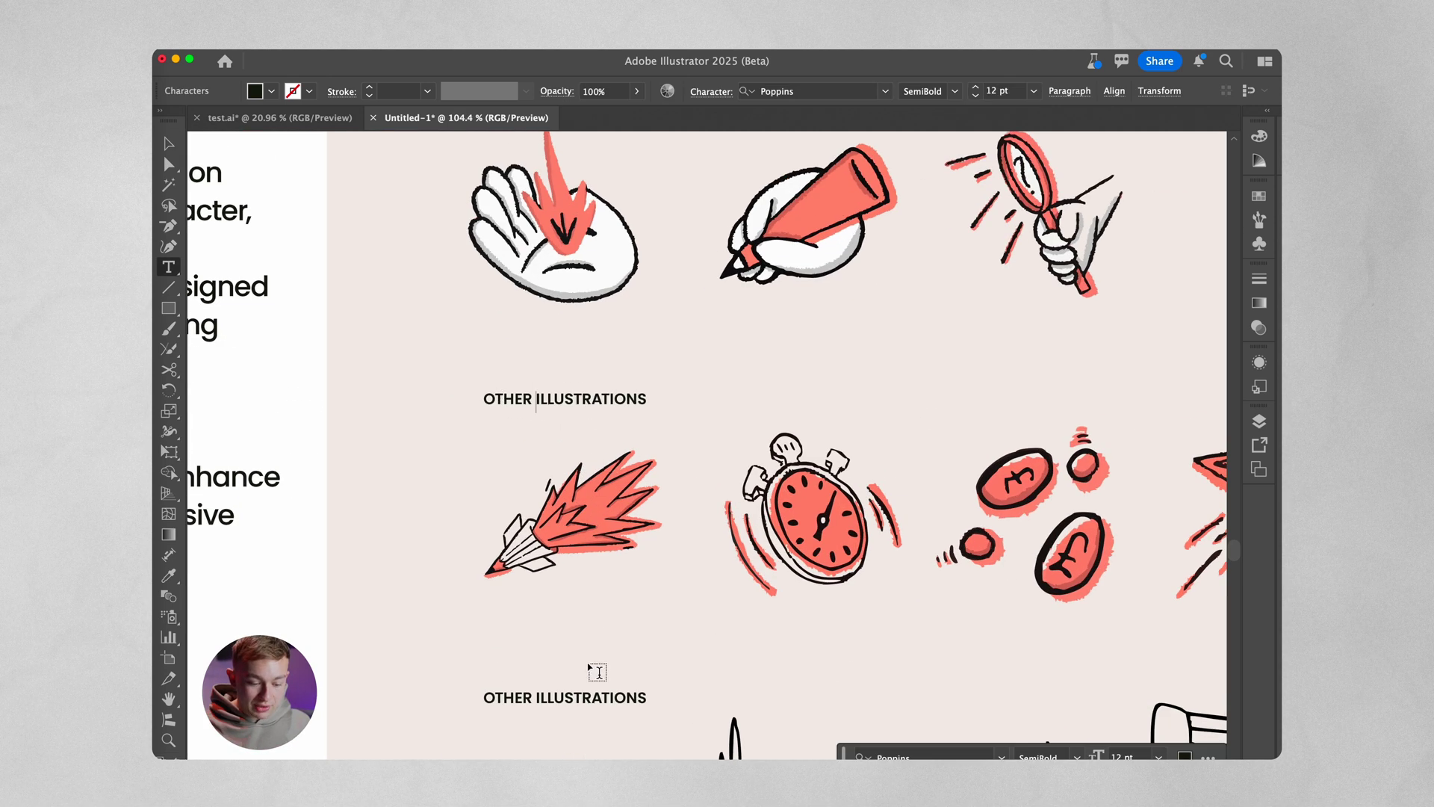
{"action": "scroll", "coordinate": [523, 657], "scroll_direction": "down", "scroll_amount": 2}
{"action": "double_click", "coordinate": [487, 655]}
{"action": "type", "text": "PEOPL"}
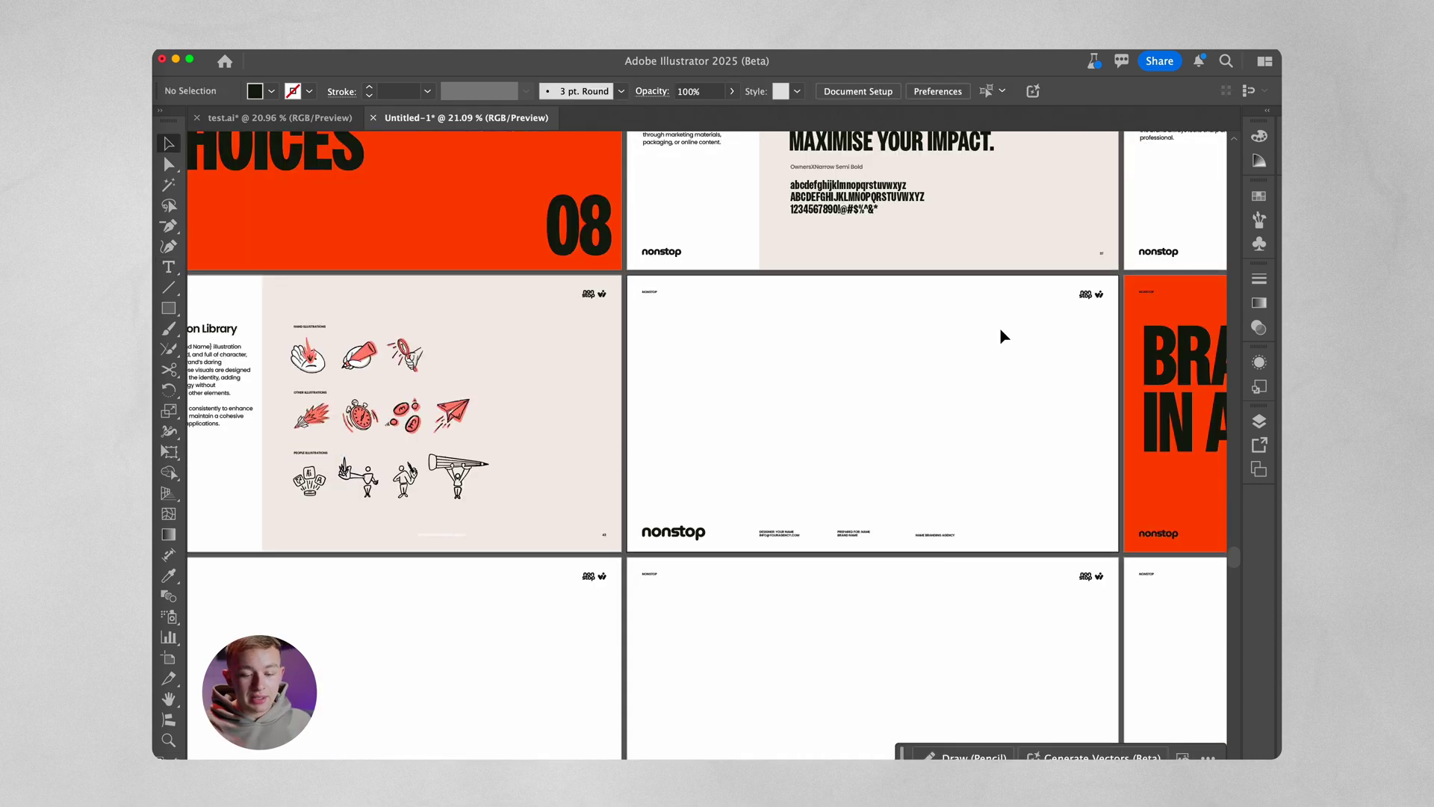
Step: Copy the Brand Pattern page from test.ai onto the artboard after Illustration Library and review all artboards
{"action": "scroll", "coordinate": [999, 327], "scroll_direction": "right", "scroll_amount": 5}
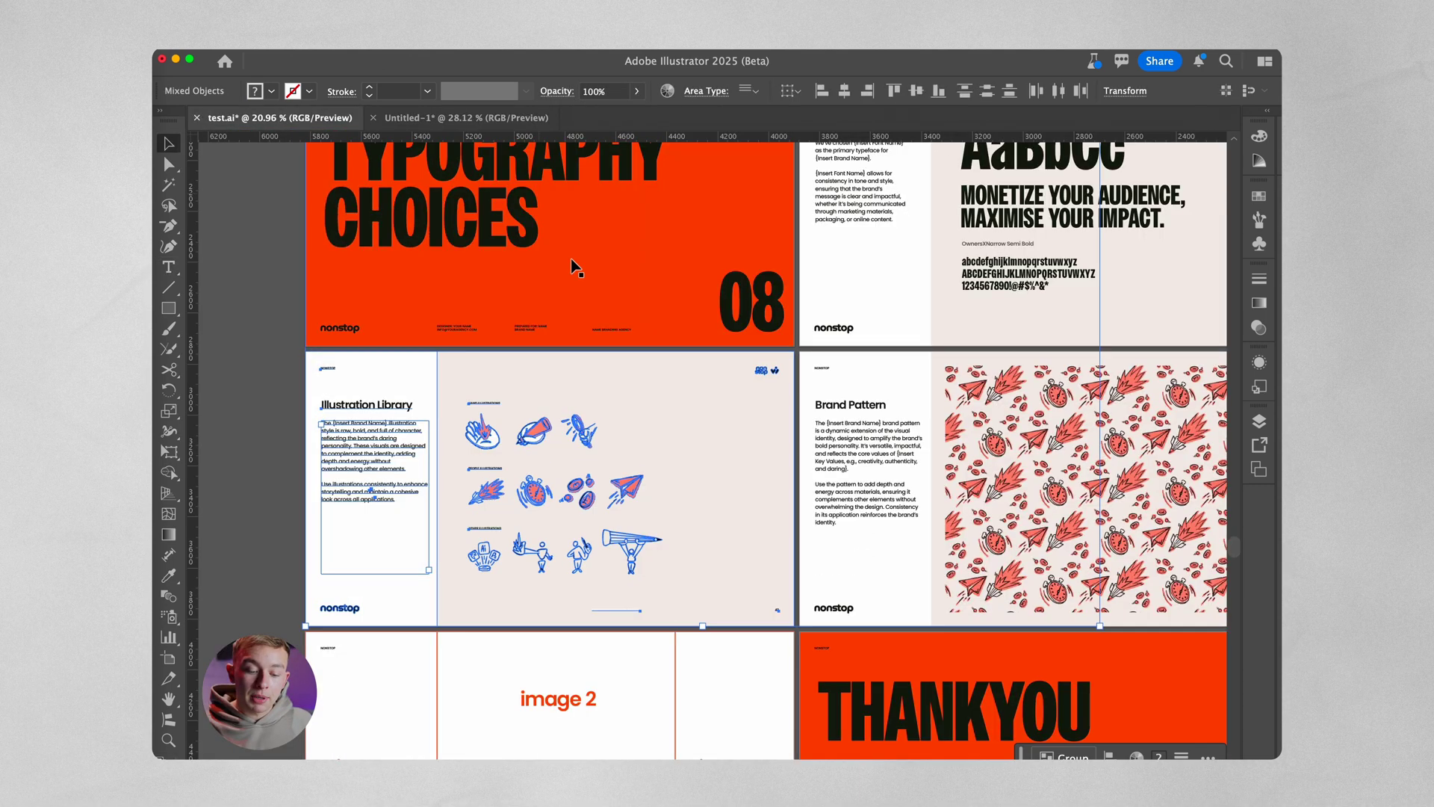
{"action": "scroll", "coordinate": [698, 407], "scroll_direction": "up", "scroll_amount": 2}
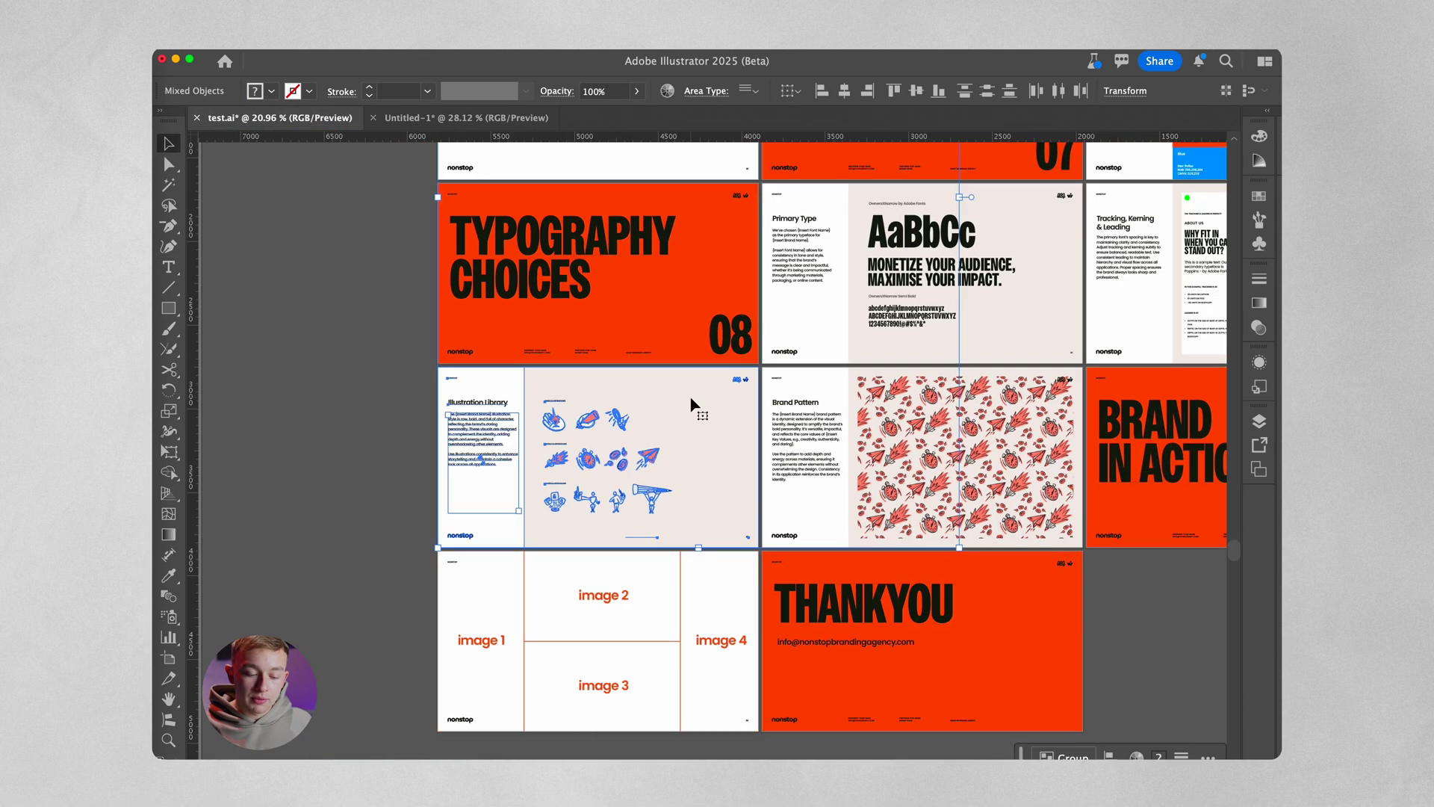
{"action": "scroll", "coordinate": [699, 407], "scroll_direction": "right", "scroll_amount": 5}
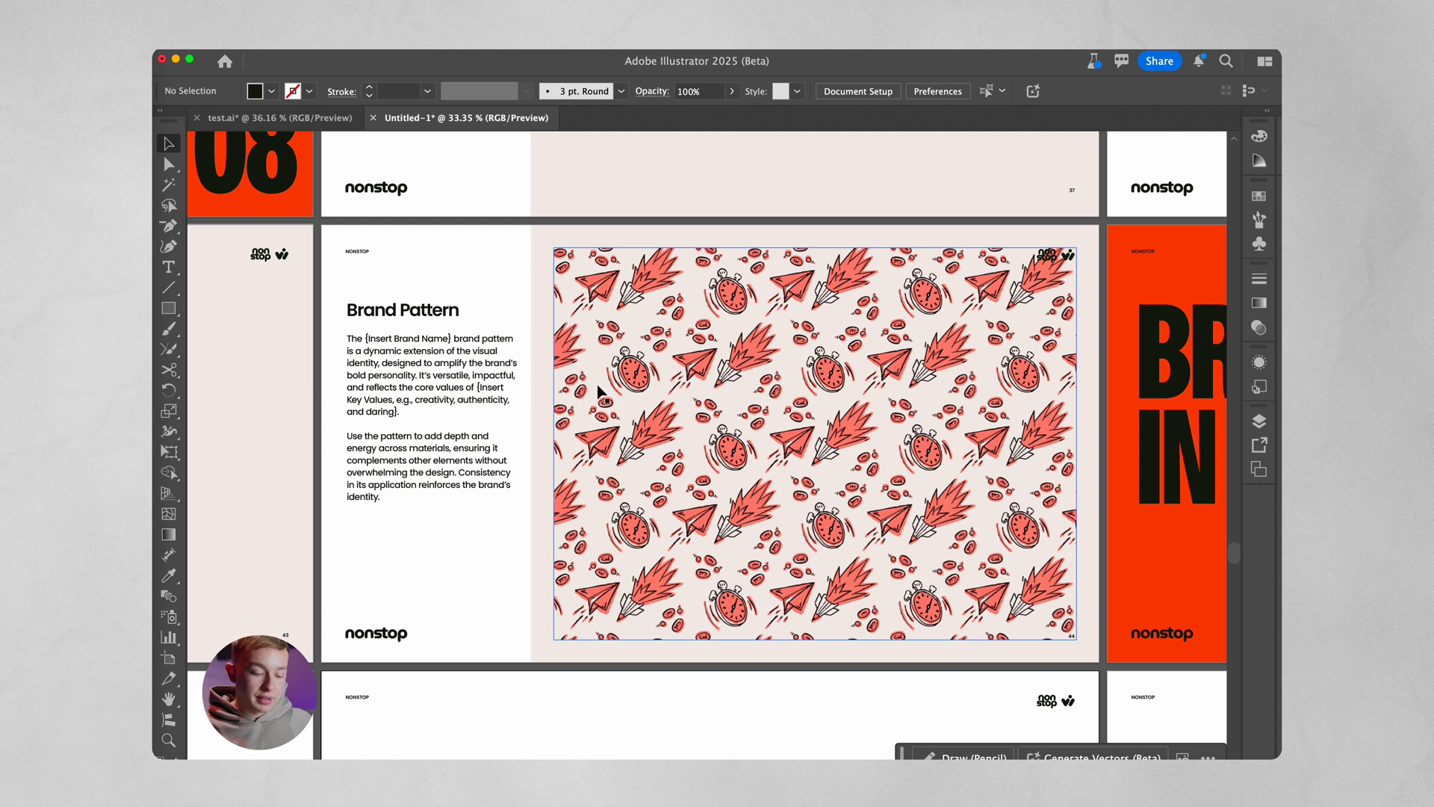
{"action": "key", "text": "super+alt+0"}
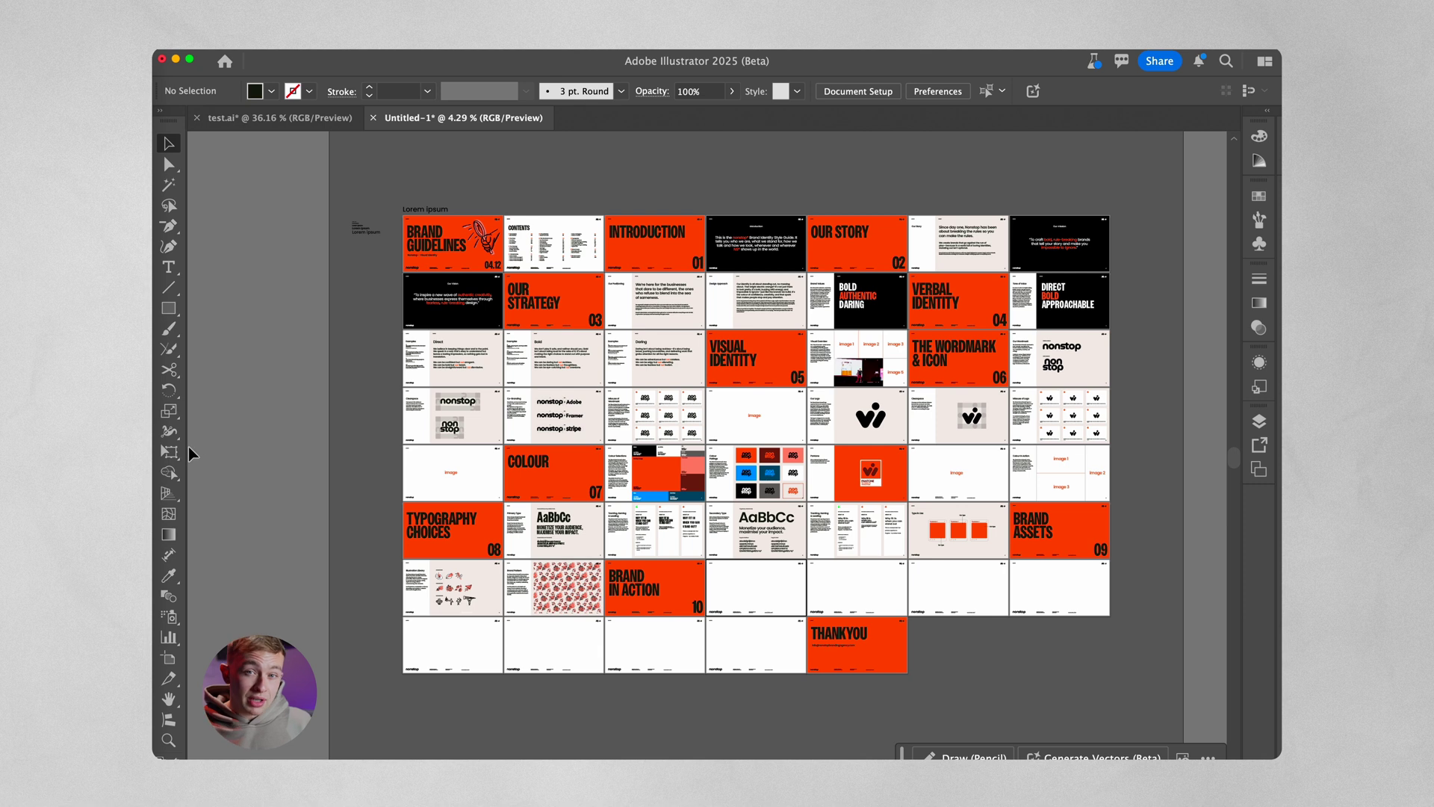
Step: Switch to Framer, open the NonStop Branding Agency project and examine the Process and Benefits sections in the site preview before returning to Illustrator
{"action": "key", "text": "super+Tab"}
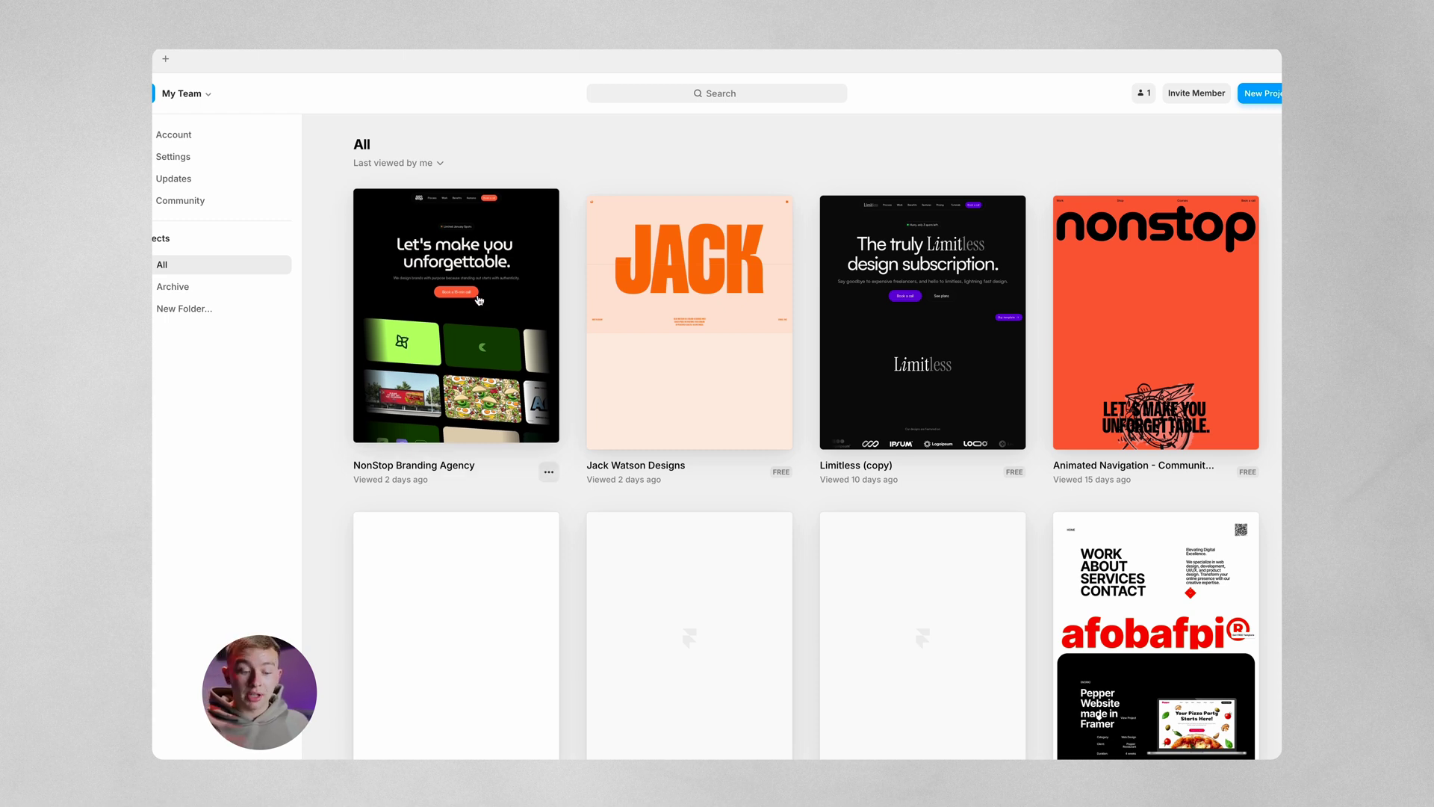
{"action": "left_click", "coordinate": [383, 320]}
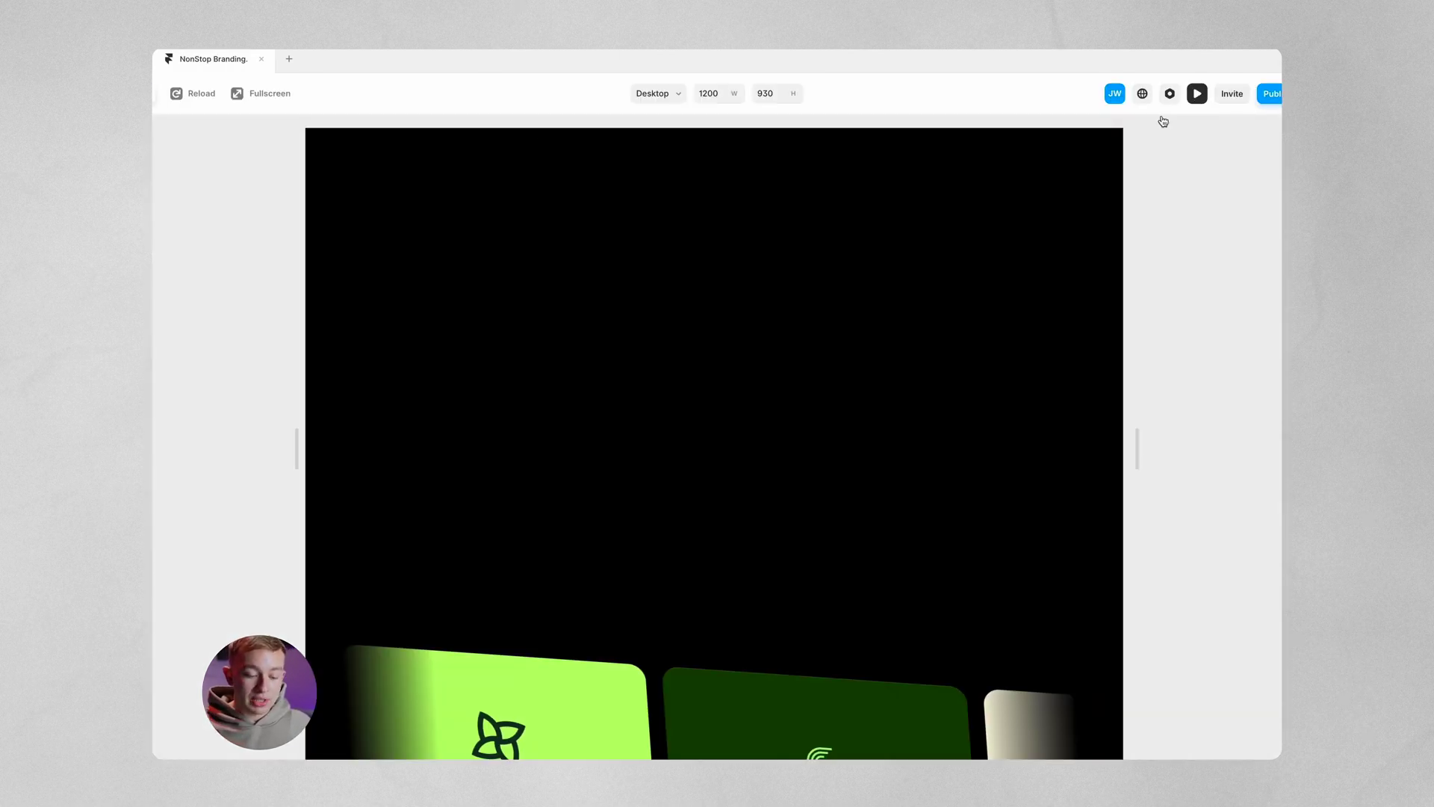
{"action": "scroll", "coordinate": [770, 477], "scroll_direction": "down", "scroll_amount": 15}
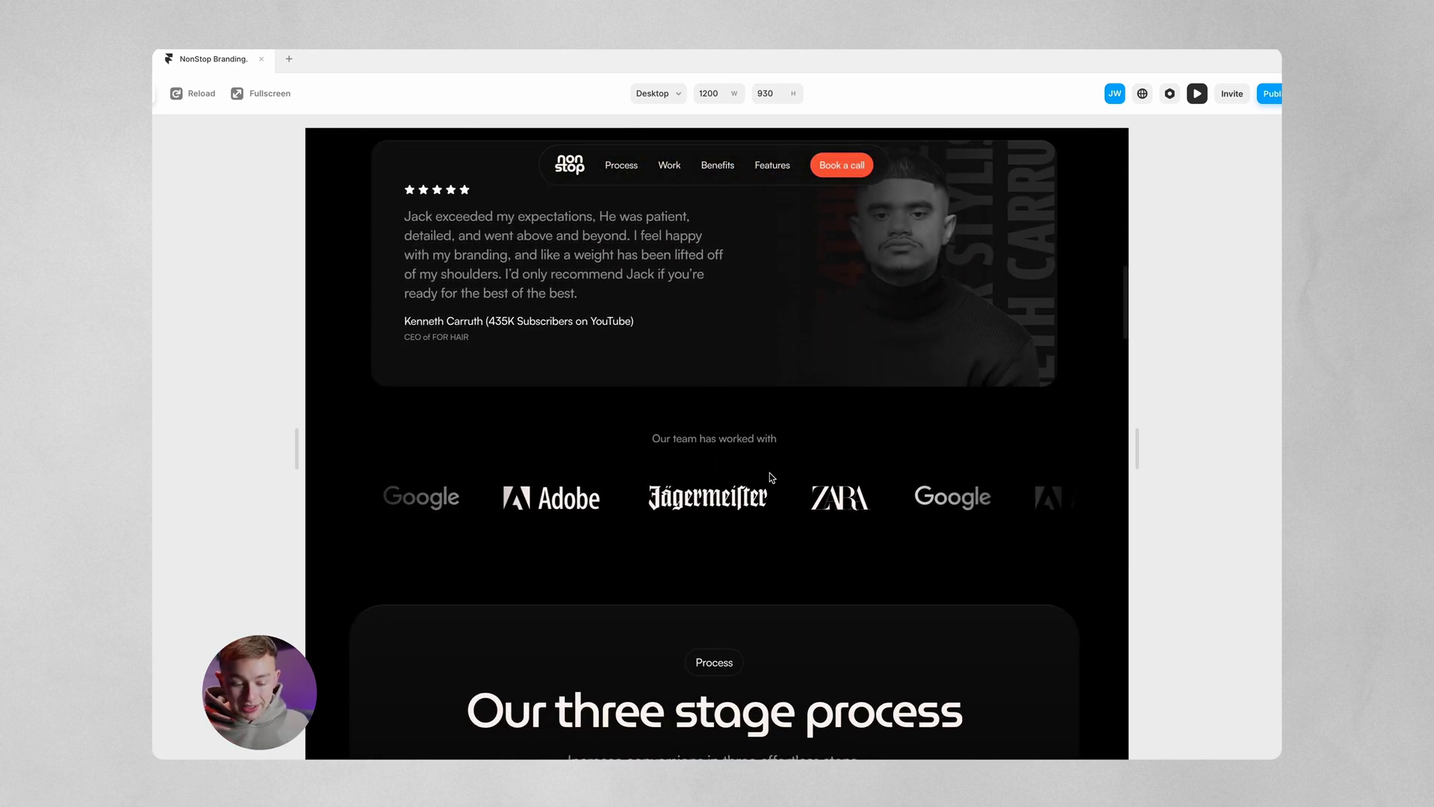
{"action": "scroll", "coordinate": [772, 476], "scroll_direction": "down", "scroll_amount": 3}
{"action": "scroll", "coordinate": [771, 476], "scroll_direction": "down", "scroll_amount": 10}
{"action": "scroll", "coordinate": [768, 474], "scroll_direction": "up", "scroll_amount": 2}
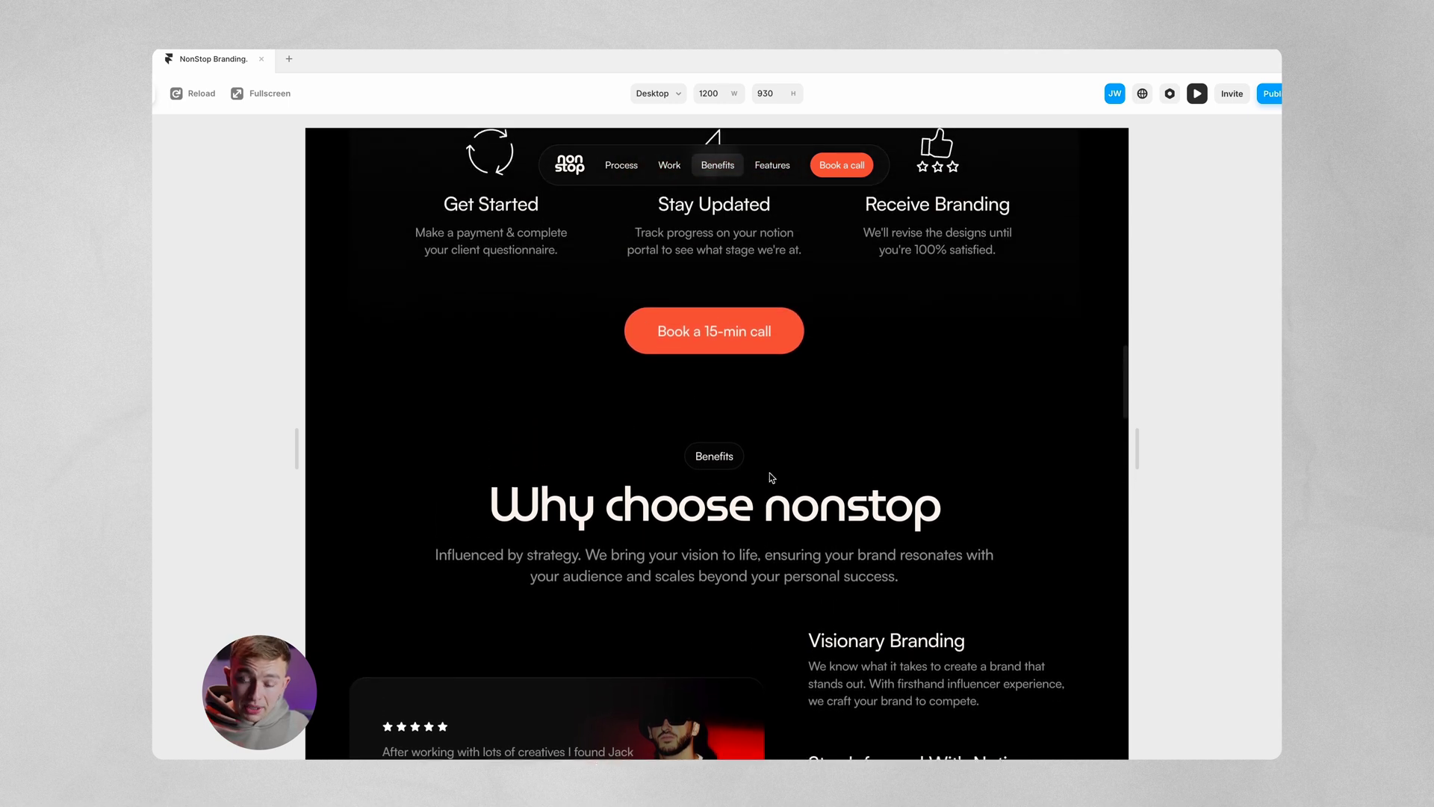
{"action": "scroll", "coordinate": [595, 313], "scroll_direction": "down", "scroll_amount": 7}
{"action": "scroll", "coordinate": [597, 309], "scroll_direction": "down", "scroll_amount": 5}
{"action": "key", "text": "Escape"}
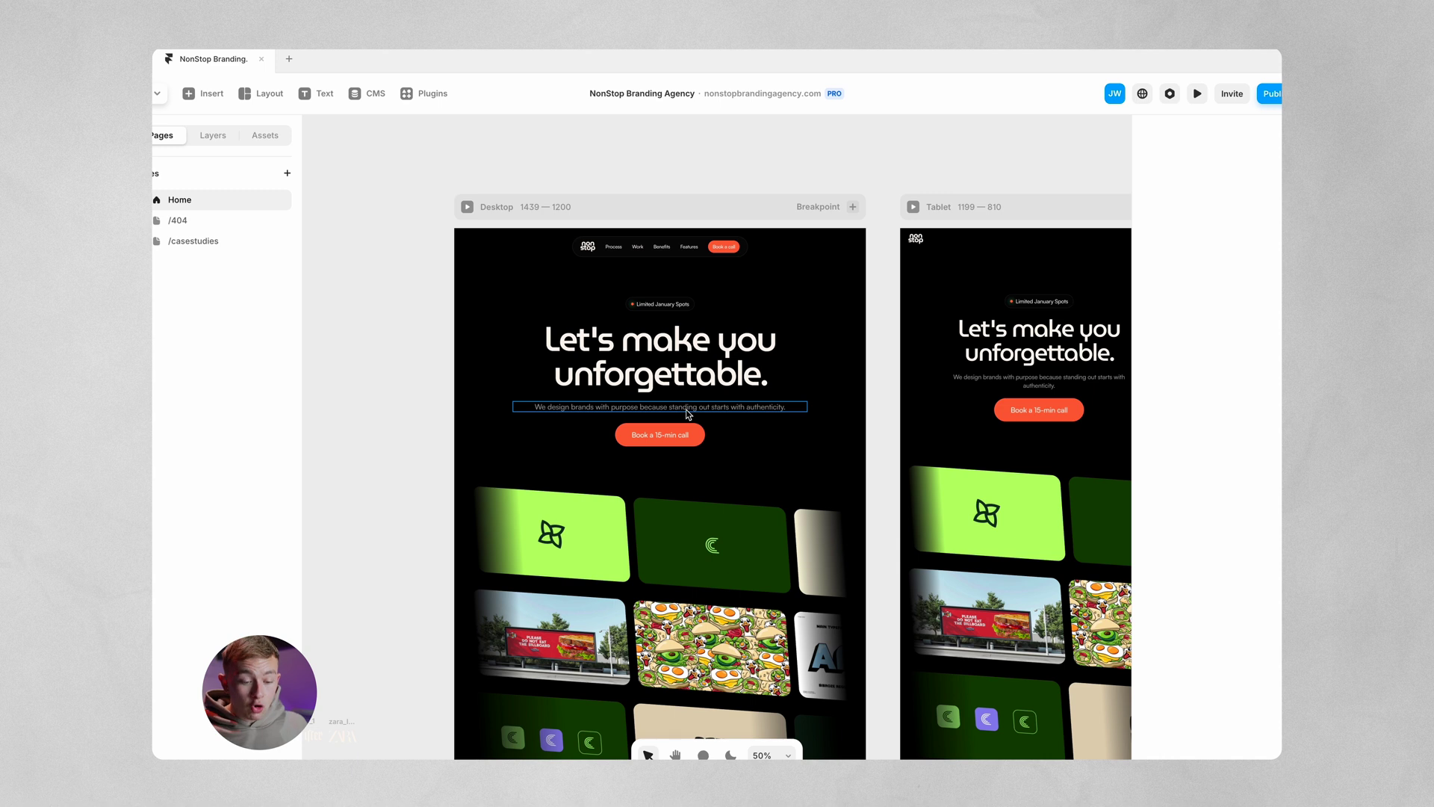
{"action": "key", "text": "ctrl+Left"}
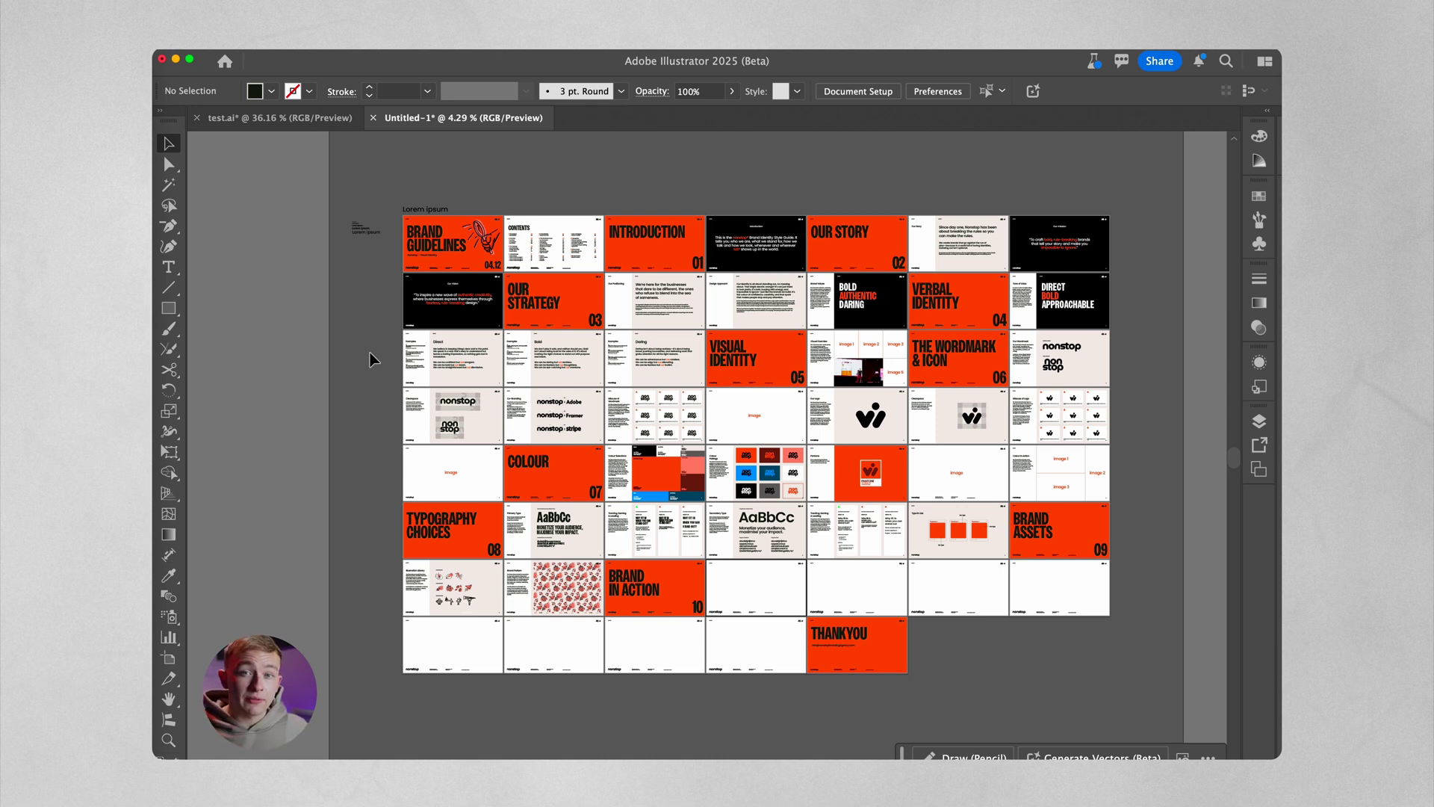
Step: Use Find/Replace Font to replace every Owners XNarrow Black instance in the document with the system font Etna Semibold
{"action": "scroll", "coordinate": [523, 575], "scroll_direction": "right", "scroll_amount": 1}
{"action": "scroll", "coordinate": [523, 575], "scroll_direction": "down", "scroll_amount": 1}
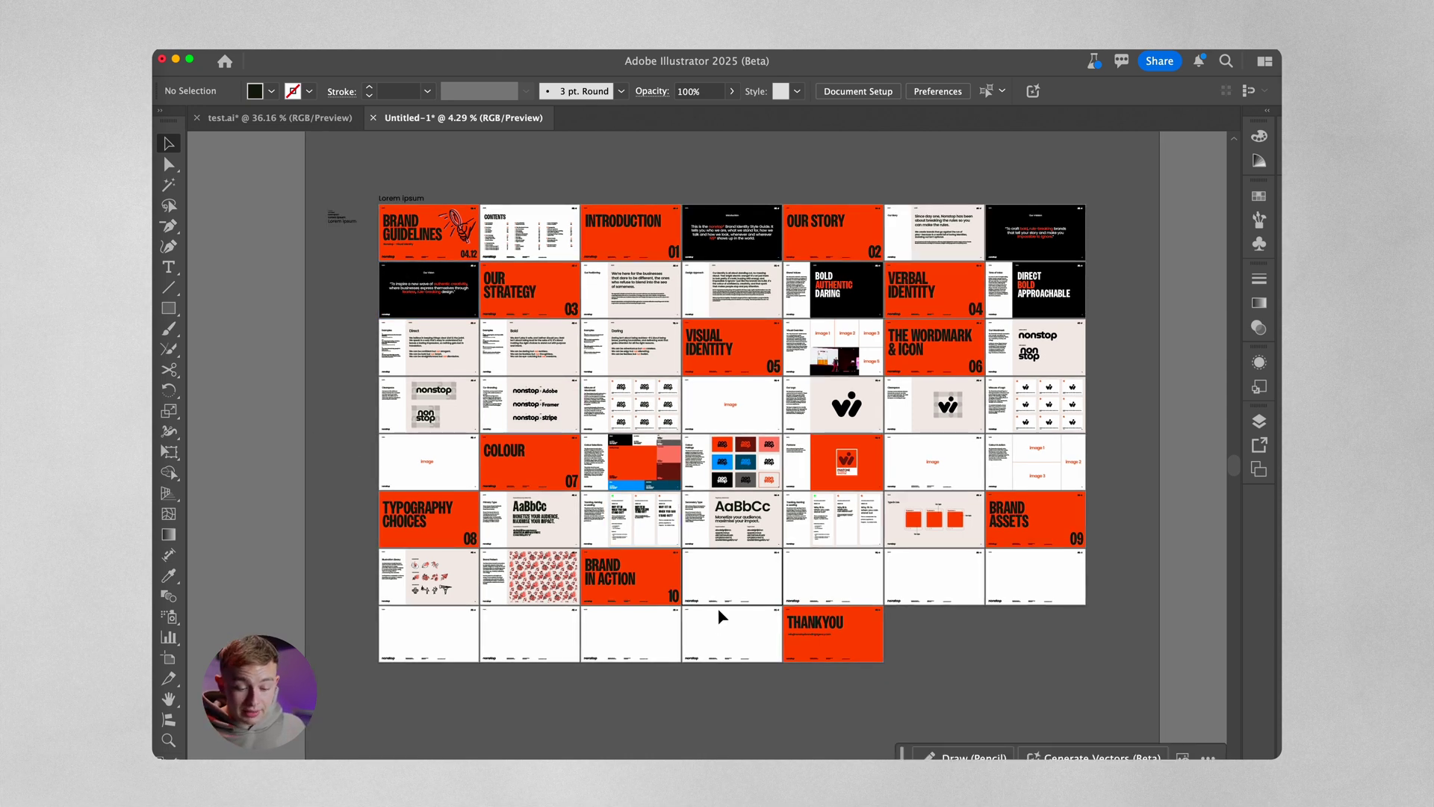
{"action": "scroll", "coordinate": [718, 608], "scroll_direction": "up", "scroll_amount": 2}
{"action": "scroll", "coordinate": [718, 608], "scroll_direction": "up", "scroll_amount": 2}
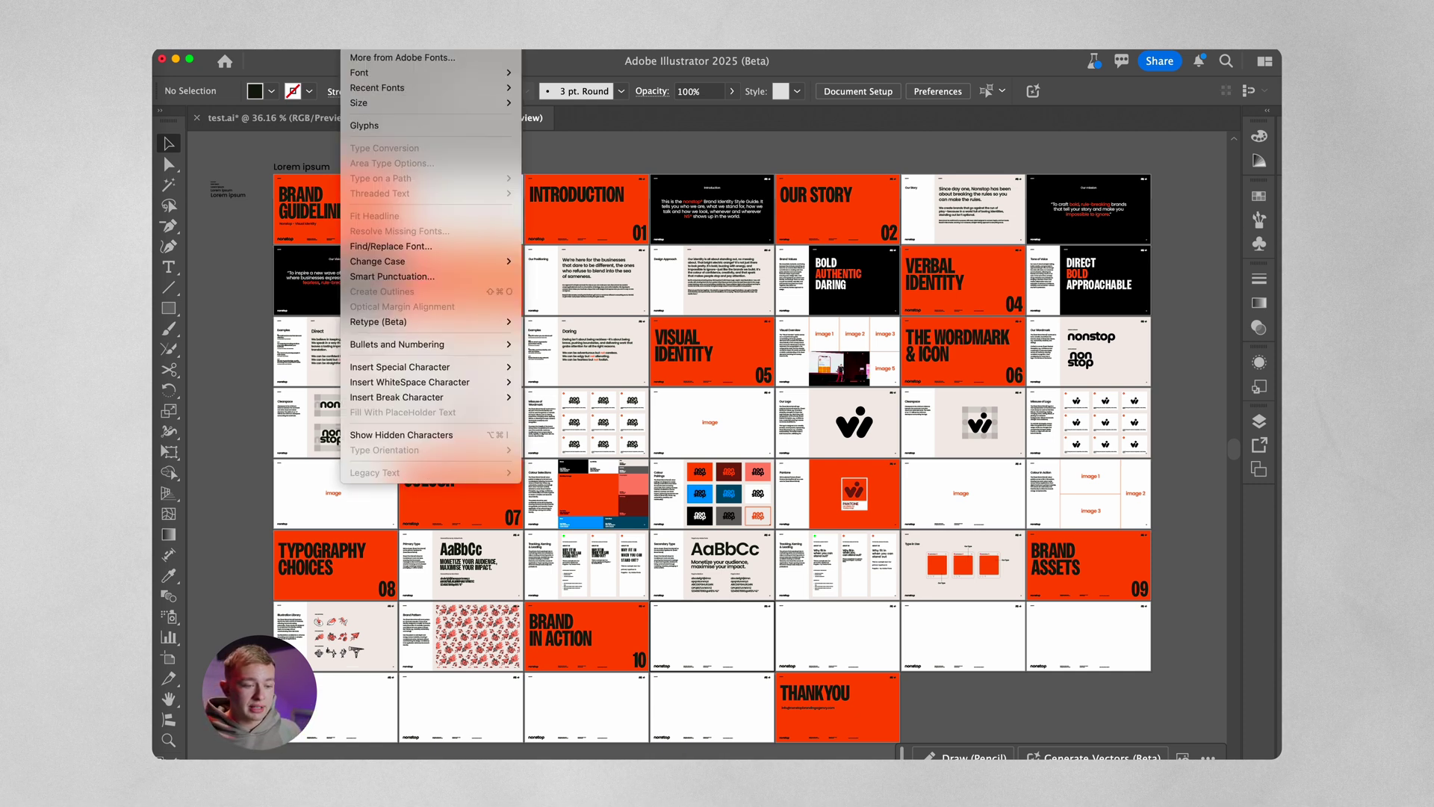
{"action": "left_click", "coordinate": [391, 245]}
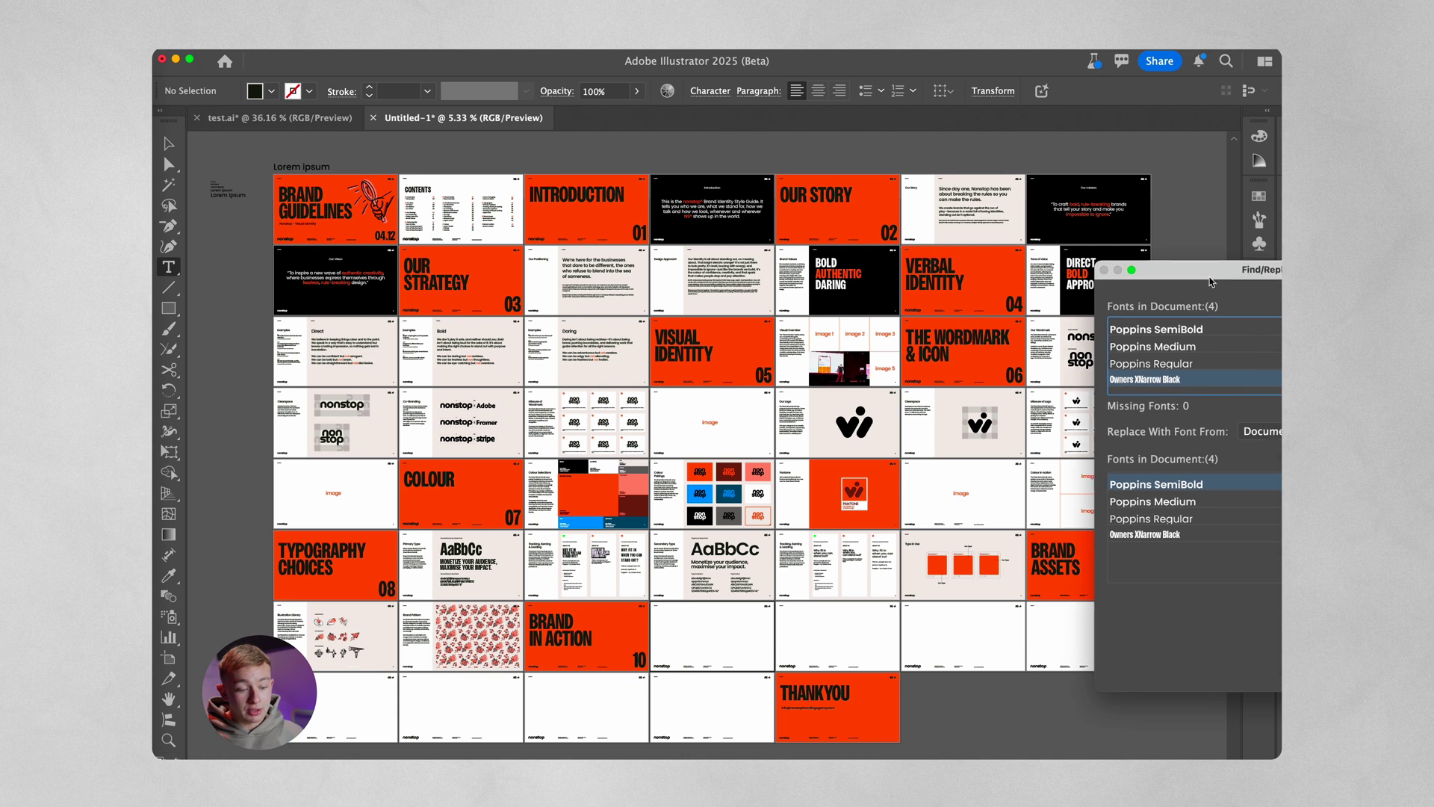
{"action": "left_click_drag", "start_coordinate": [1211, 281], "coordinate": [855, 274]}
{"action": "left_click", "coordinate": [926, 426]}
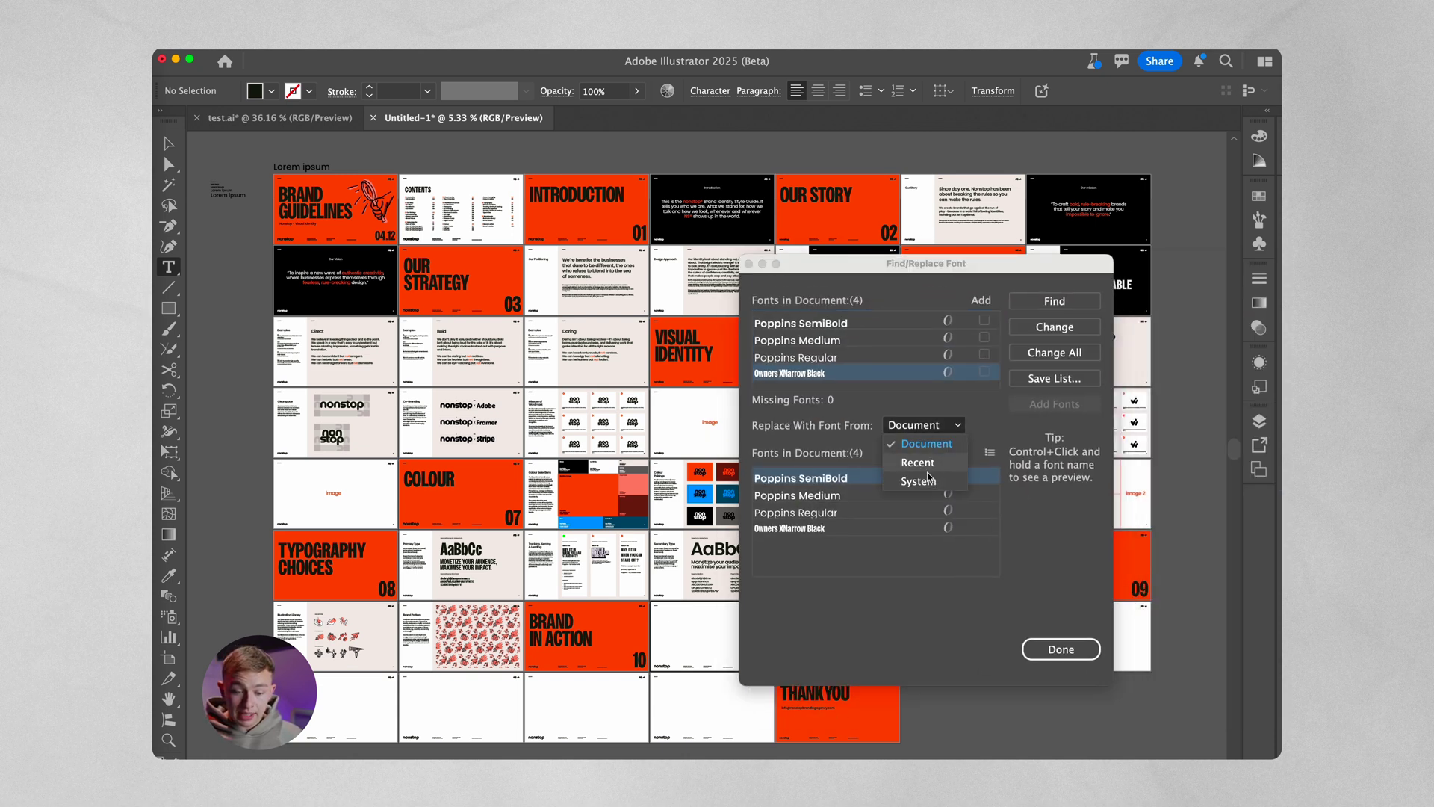
{"action": "left_click", "coordinate": [929, 478]}
{"action": "mouse_move", "coordinate": [1001, 531]}
{"action": "left_mouse_down"}
{"action": "mouse_move", "coordinate": [988, 490]}
{"action": "mouse_move", "coordinate": [994, 506]}
{"action": "left_mouse_up"}
{"action": "left_click", "coordinate": [787, 559]}
{"action": "left_click", "coordinate": [1051, 354]}
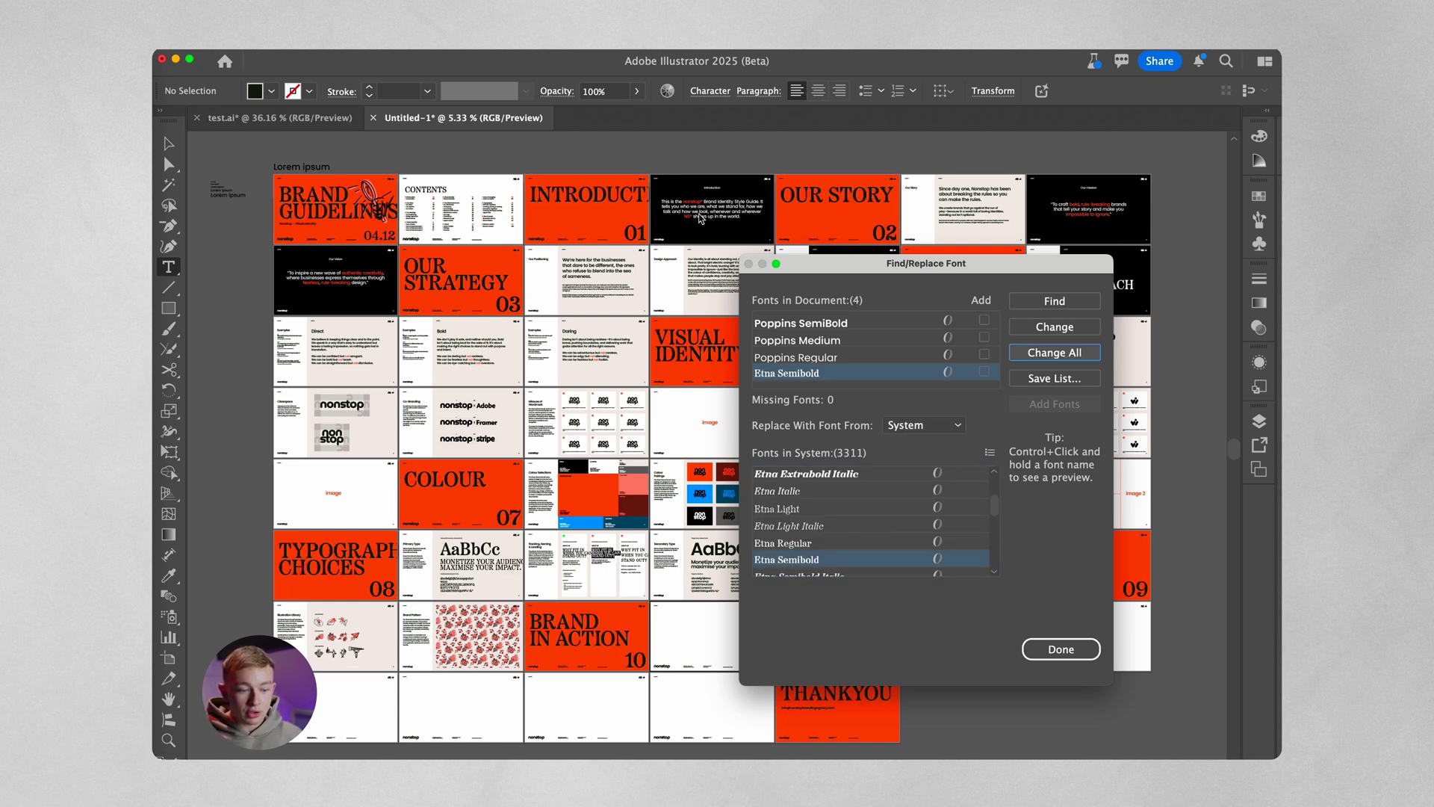
{"action": "left_click", "coordinate": [1061, 648]}
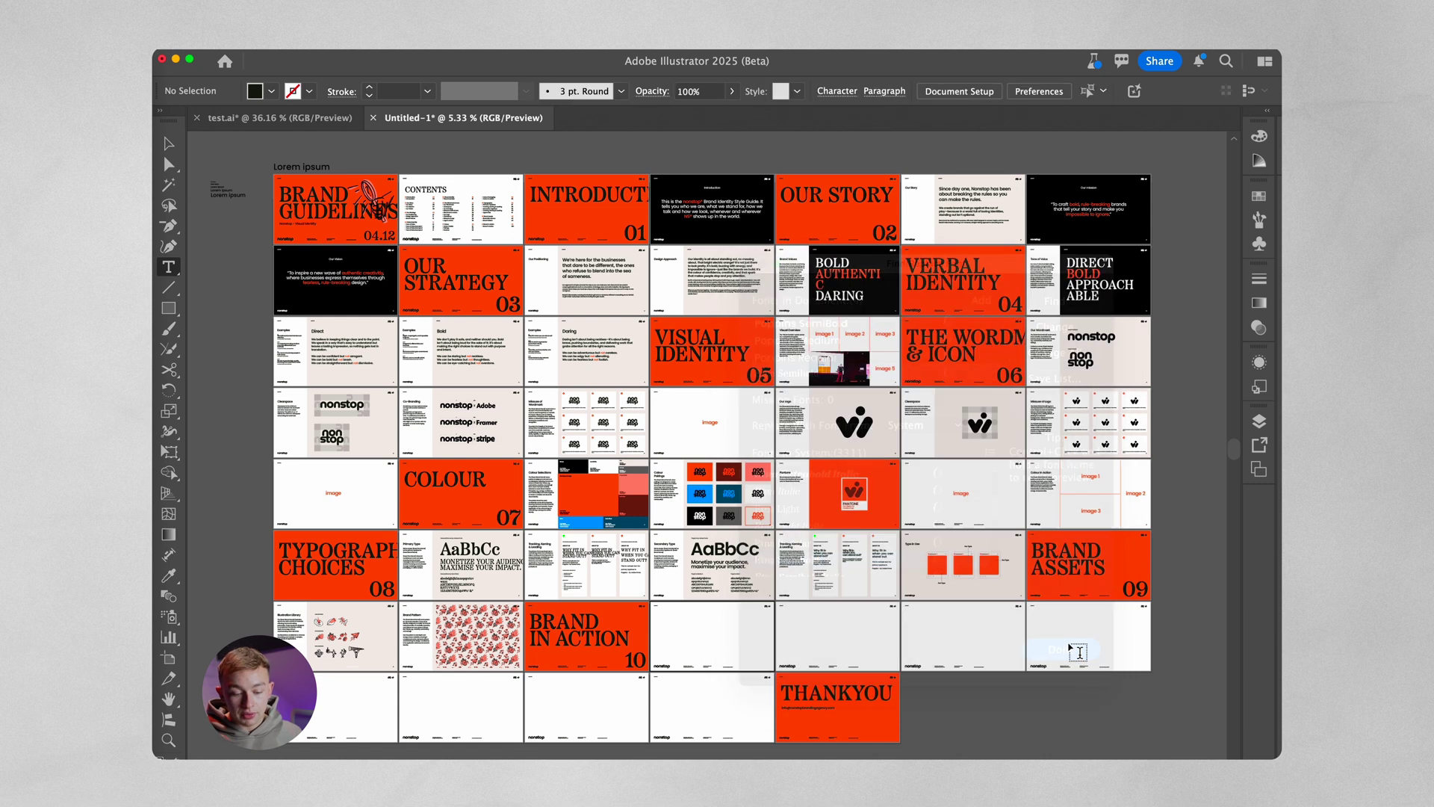
Step: Select the artwork across all the artboards and open Recolor Artwork for it
{"action": "key", "text": "super+minus"}
{"action": "scroll", "coordinate": [418, 236], "scroll_direction": "up", "scroll_amount": 1}
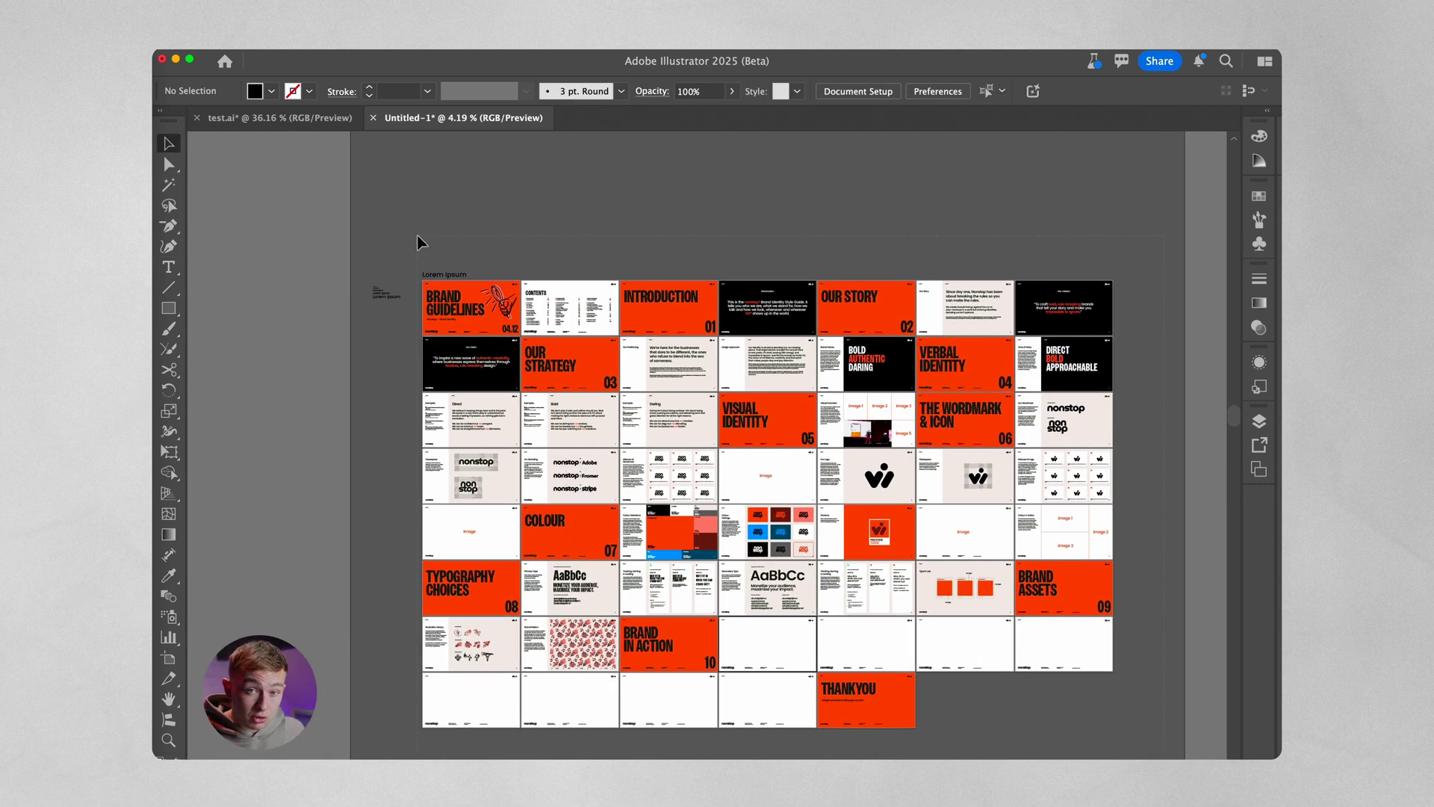
{"action": "left_click_drag", "start_coordinate": [418, 236], "coordinate": [1118, 710]}
{"action": "left_click", "coordinate": [287, 46]}
{"action": "mouse_move", "coordinate": [337, 306]}
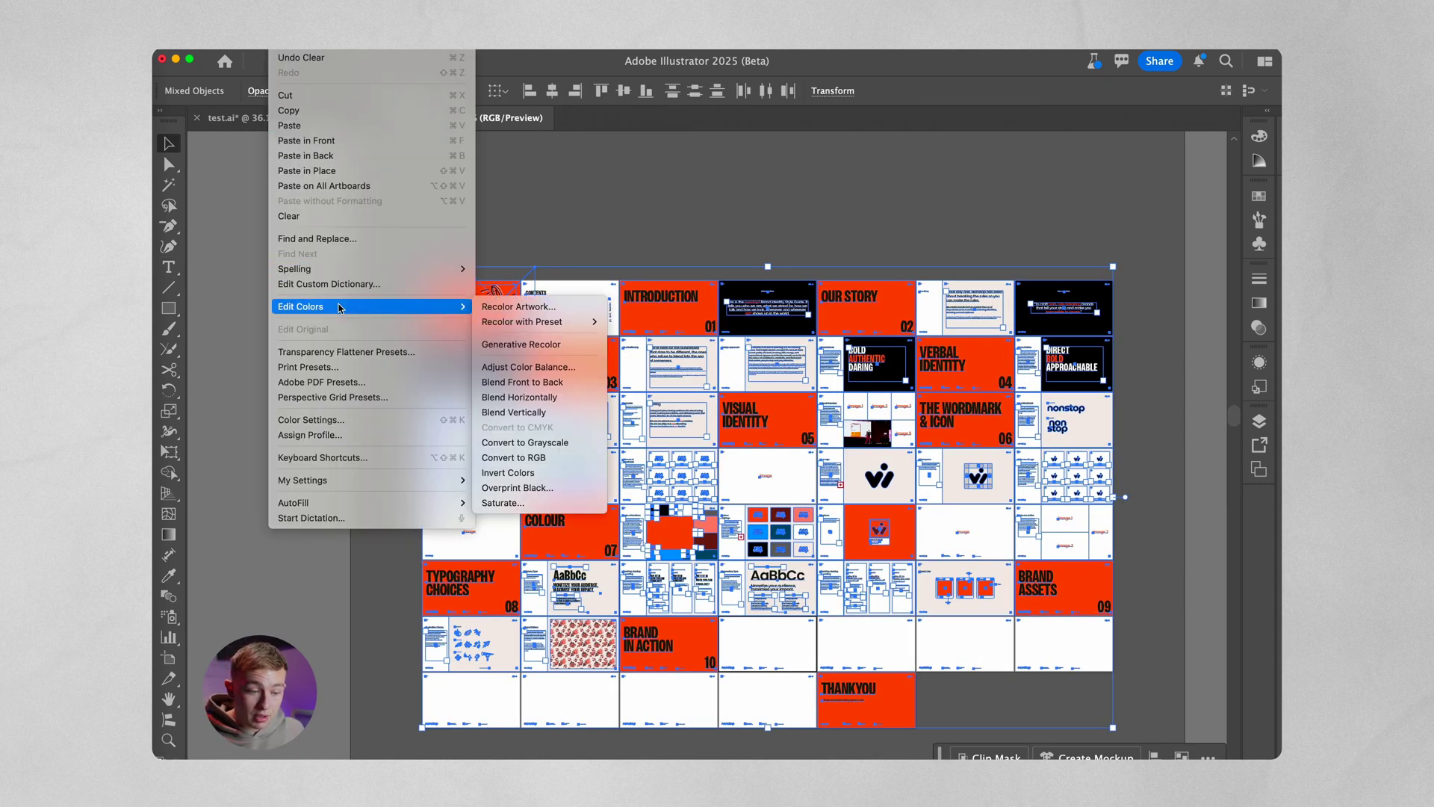
{"action": "left_click", "coordinate": [516, 306]}
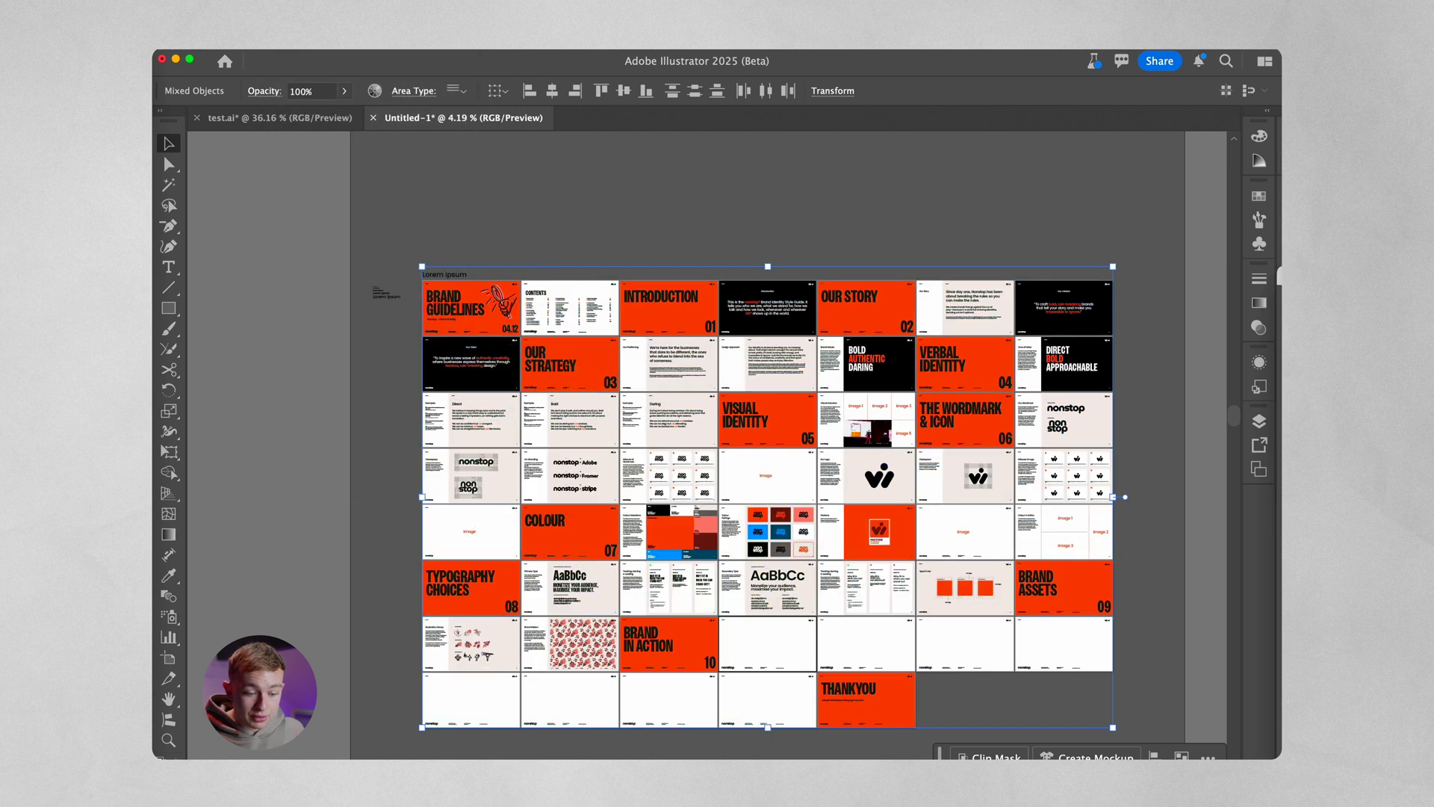
Step: Try recolouring the brand orange to blue-violet with hue 236.86°, saturation 60% and brightness 100%, and undo the recolouring
{"action": "scroll", "coordinate": [590, 388], "scroll_direction": "down", "scroll_amount": 10}
{"action": "left_click", "coordinate": [751, 404]}
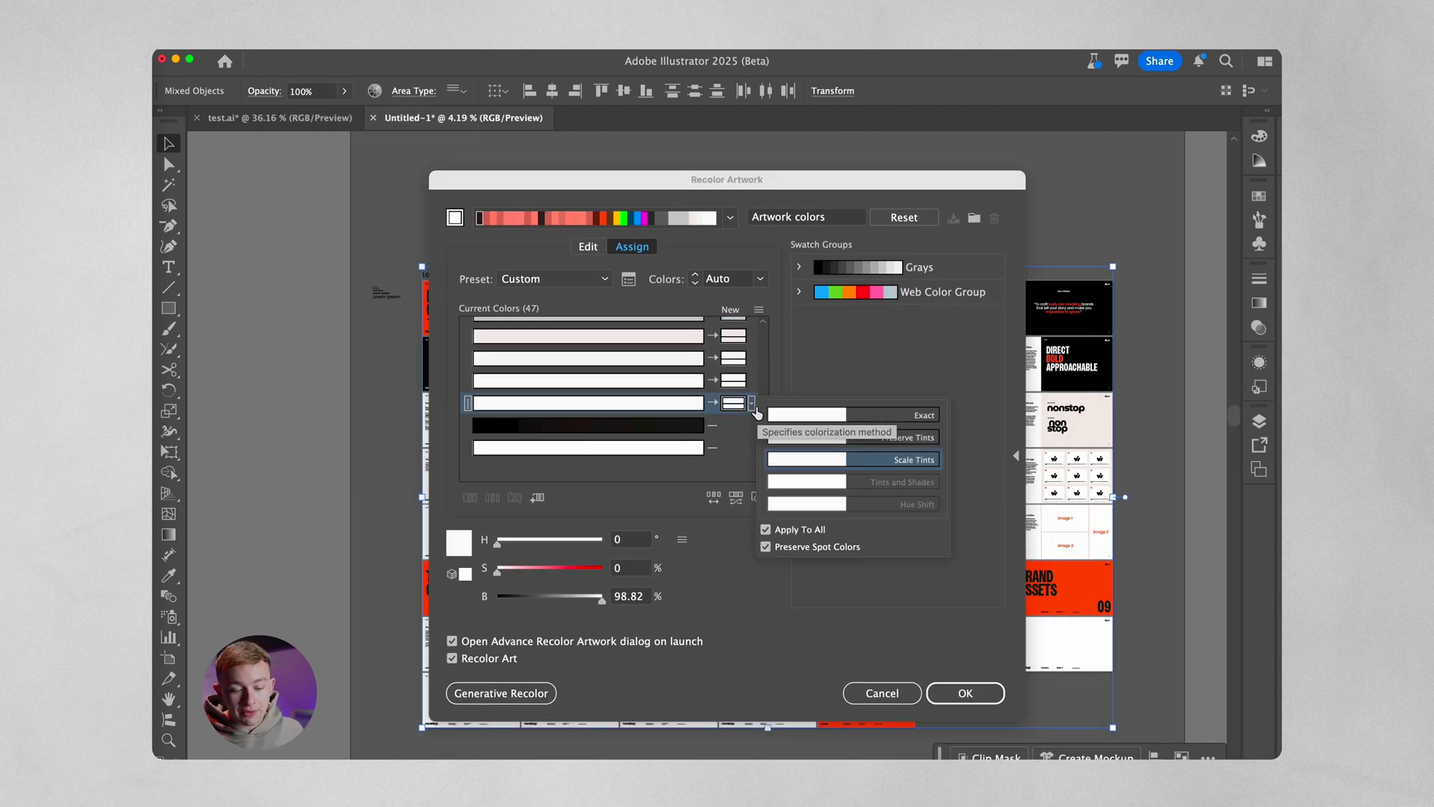
{"action": "left_click", "coordinate": [813, 421]}
{"action": "left_click_drag", "start_coordinate": [765, 459], "coordinate": [765, 405]}
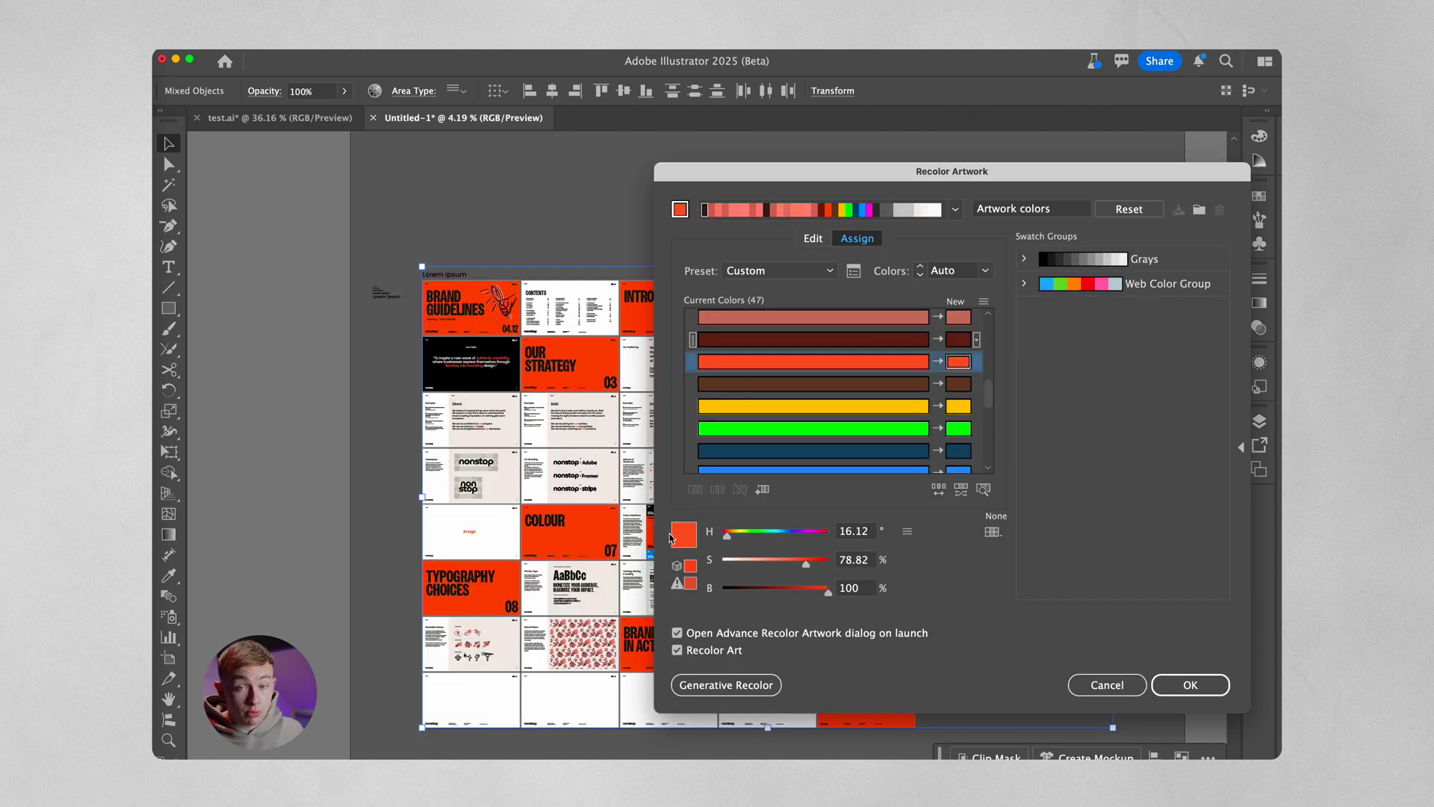
{"action": "double_click", "coordinate": [670, 534]}
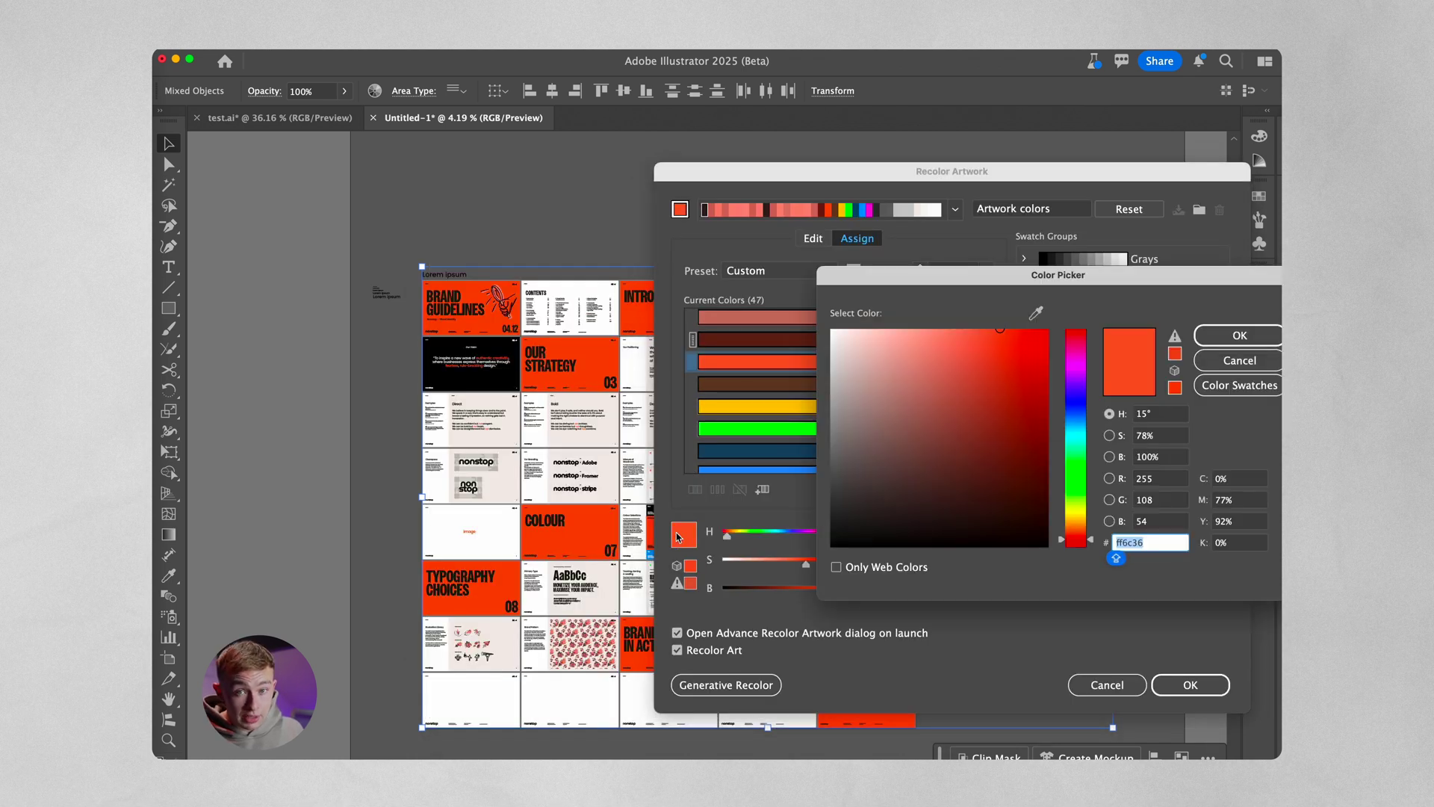
{"action": "left_click", "coordinate": [1076, 407]}
{"action": "left_click_drag", "start_coordinate": [1002, 373], "coordinate": [962, 320]}
{"action": "left_click", "coordinate": [1236, 335]}
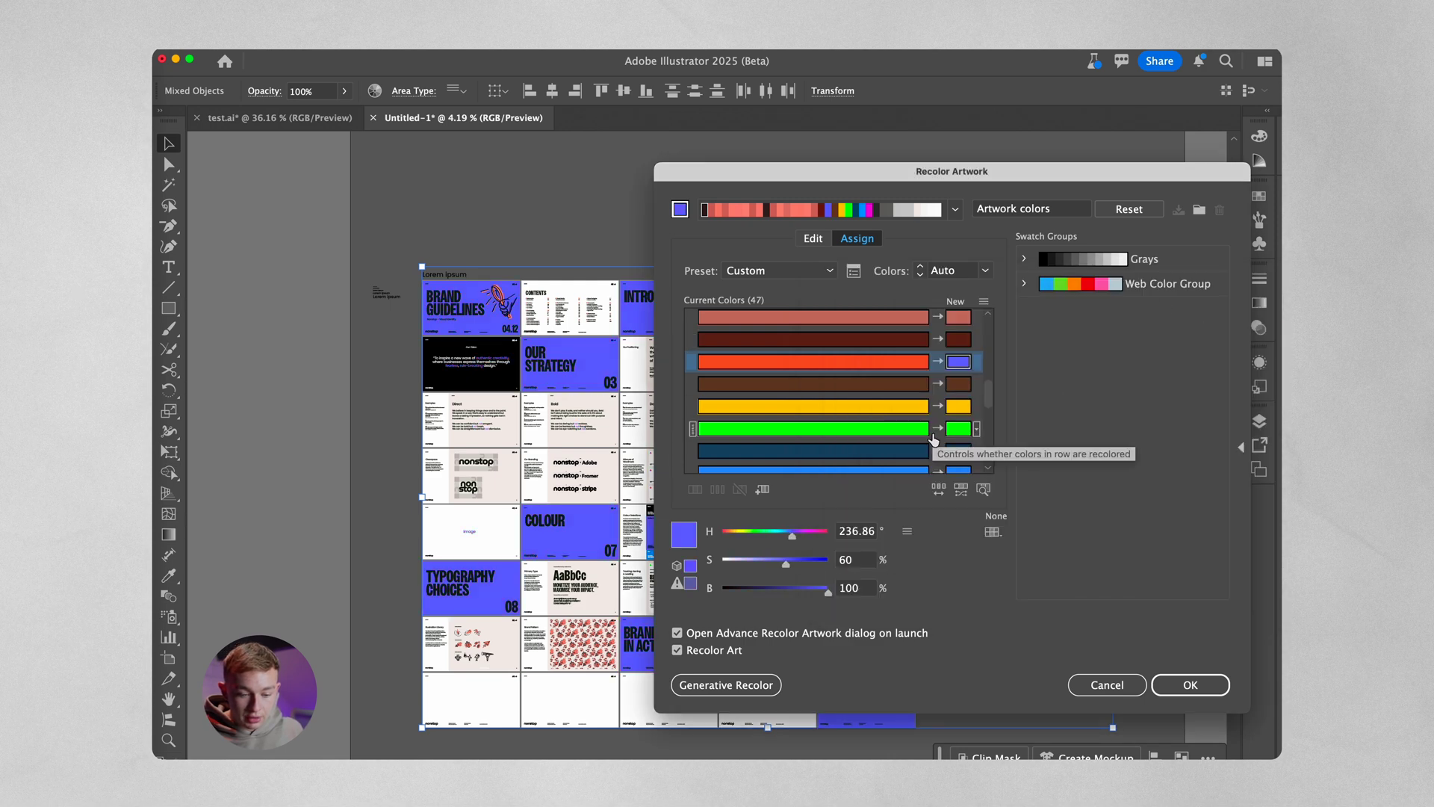
{"action": "left_click", "coordinate": [1187, 690]}
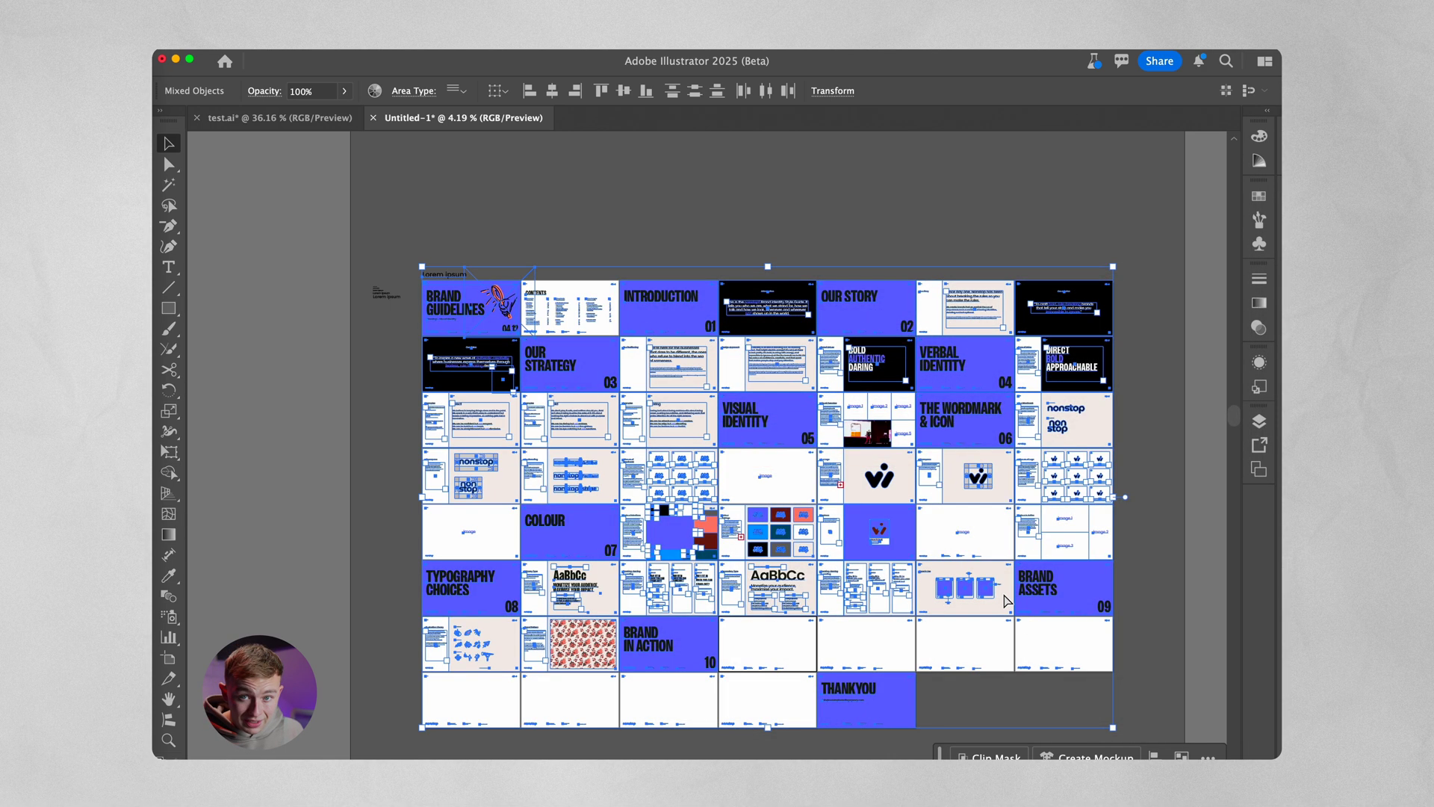
{"action": "key", "text": "super+z"}
{"action": "left_click", "coordinate": [1003, 691]}
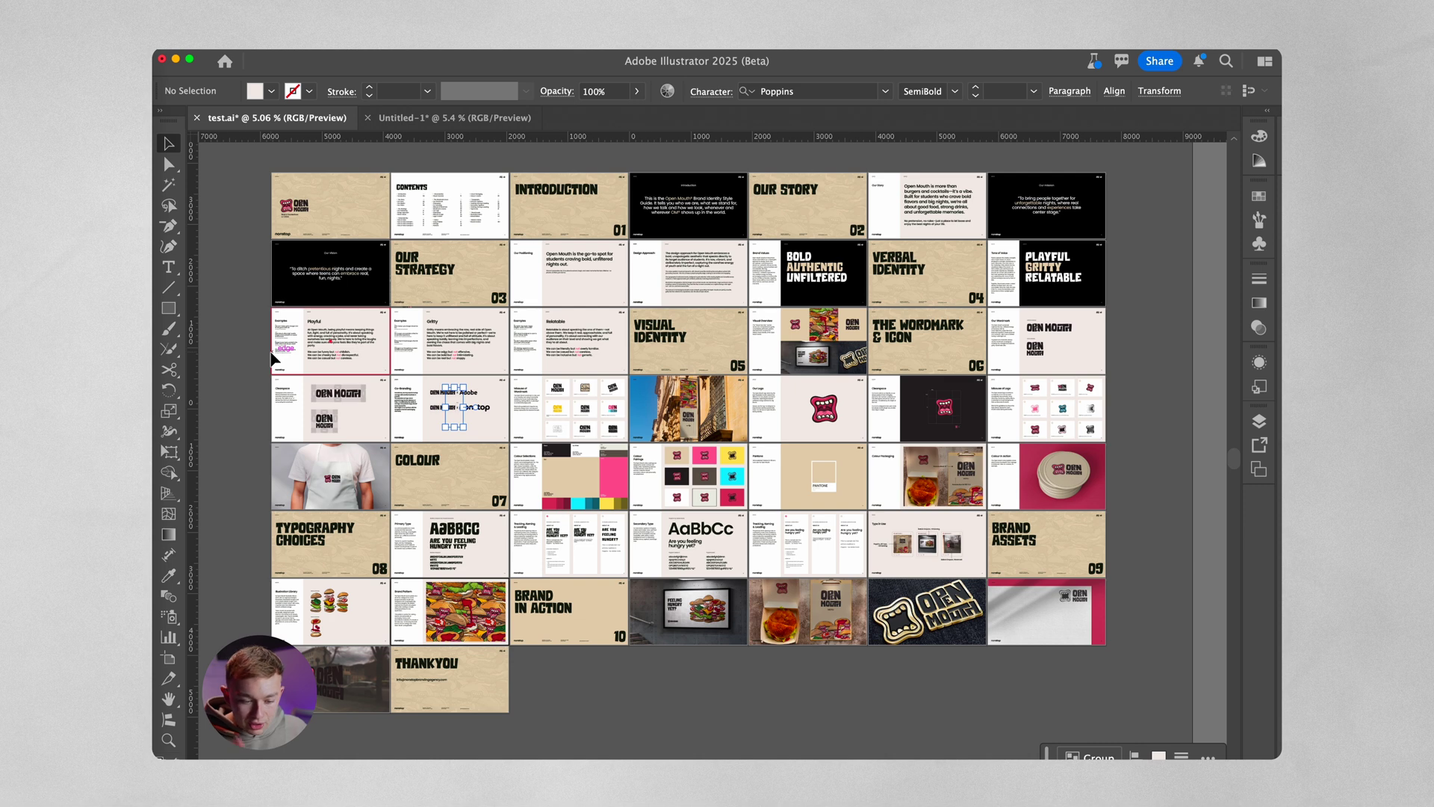
Step: Switch to test.ai and examine the strategy, verbal identity and visual identity pages of the completed Open Mouth guidelines
{"action": "scroll", "coordinate": [476, 250], "scroll_direction": "up", "scroll_amount": 5}
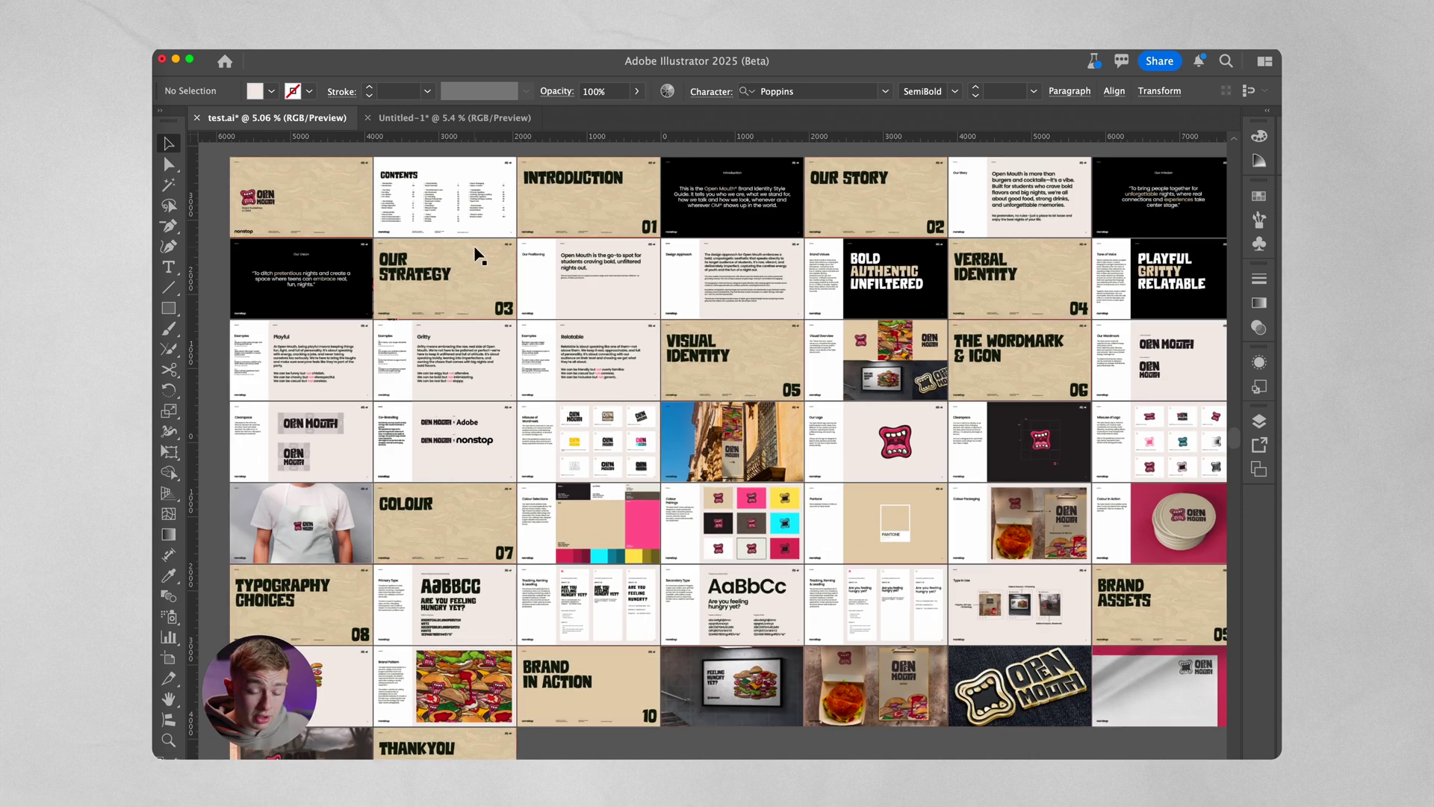
{"action": "scroll", "coordinate": [827, 320], "scroll_direction": "down", "scroll_amount": 4}
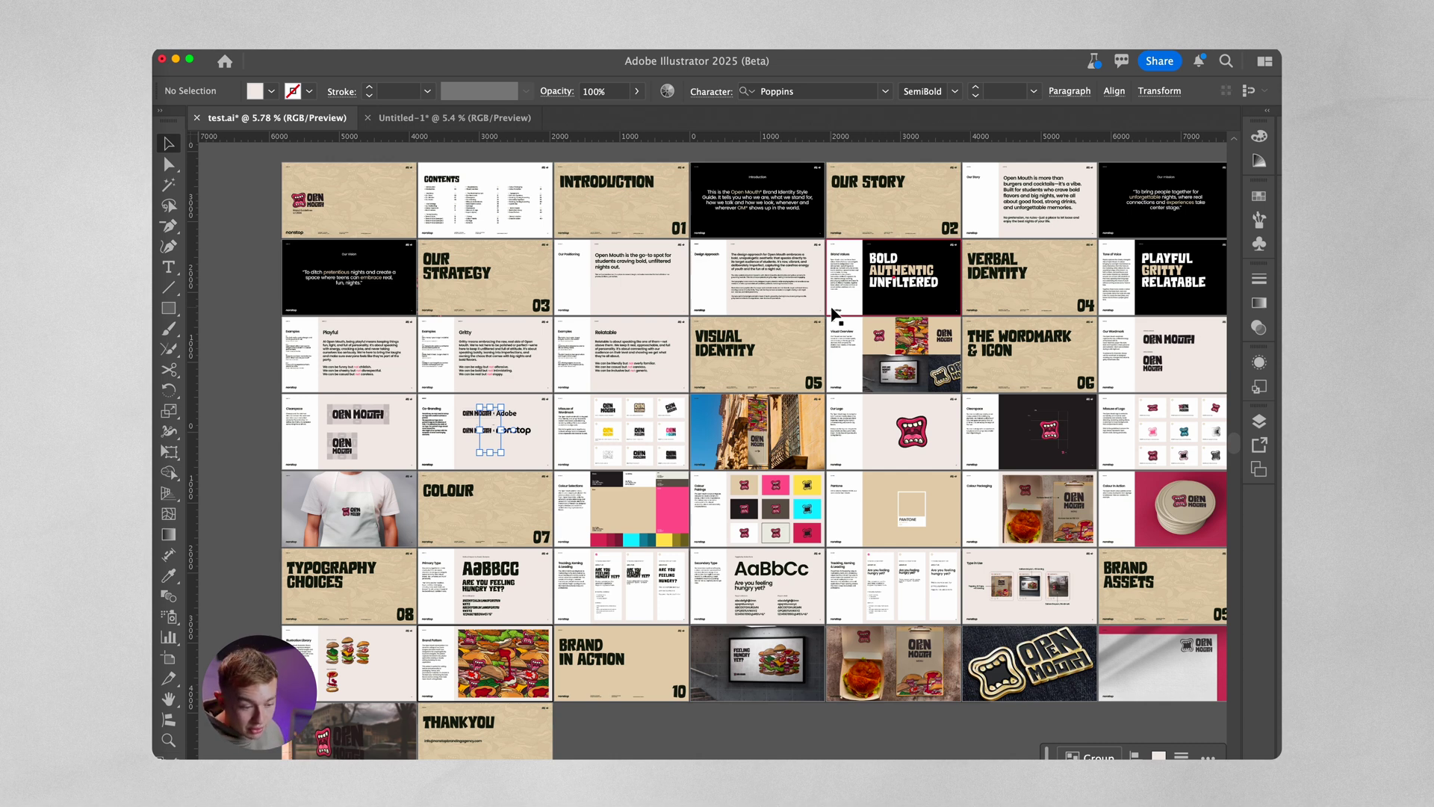
{"action": "scroll", "coordinate": [633, 434], "scroll_direction": "up", "scroll_amount": 2}
{"action": "scroll", "coordinate": [912, 416], "scroll_direction": "right", "scroll_amount": 4}
{"action": "scroll", "coordinate": [912, 416], "scroll_direction": "left", "scroll_amount": 3}
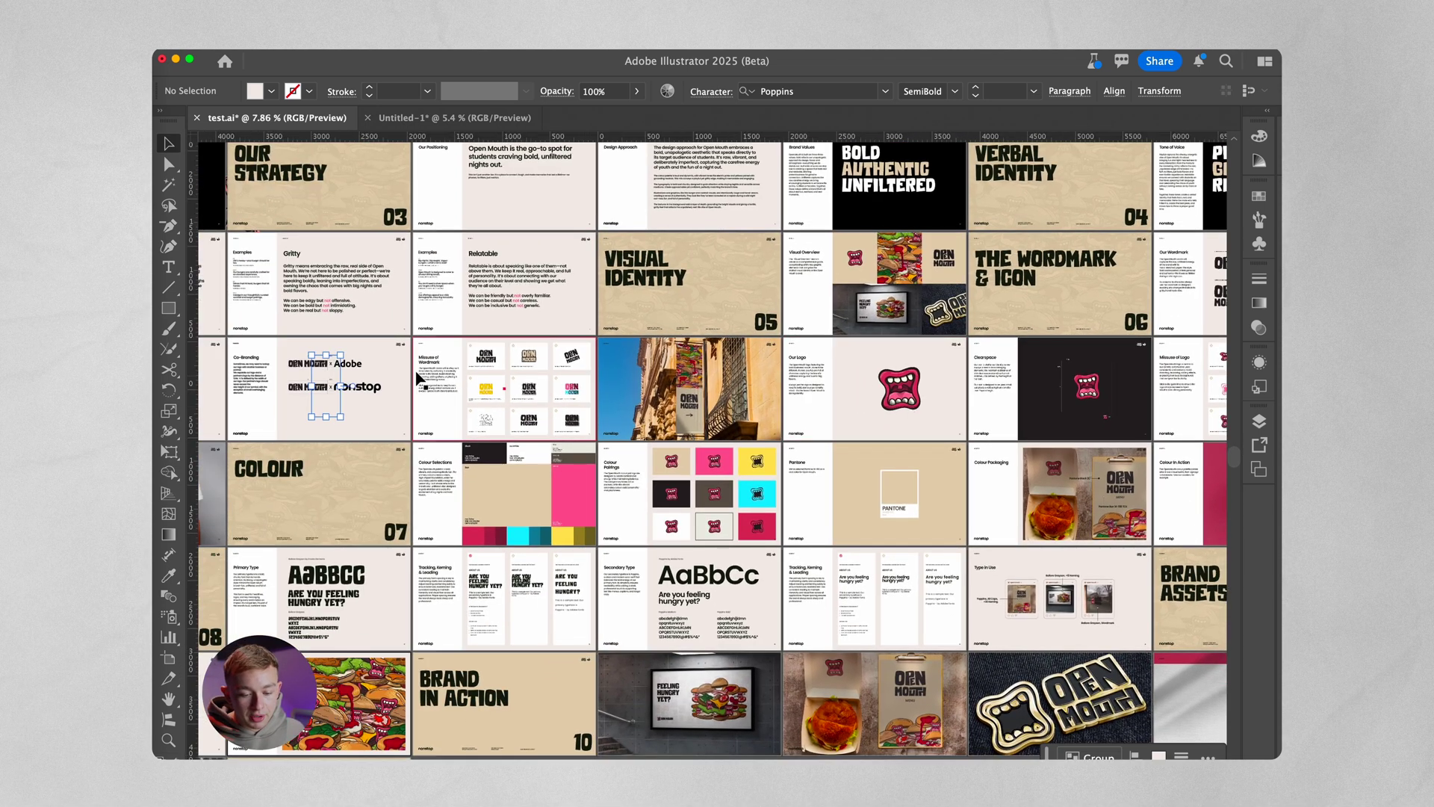
{"action": "scroll", "coordinate": [396, 373], "scroll_direction": "up", "scroll_amount": 4}
{"action": "scroll", "coordinate": [396, 371], "scroll_direction": "left", "scroll_amount": 3}
{"action": "scroll", "coordinate": [517, 379], "scroll_direction": "down", "scroll_amount": 4}
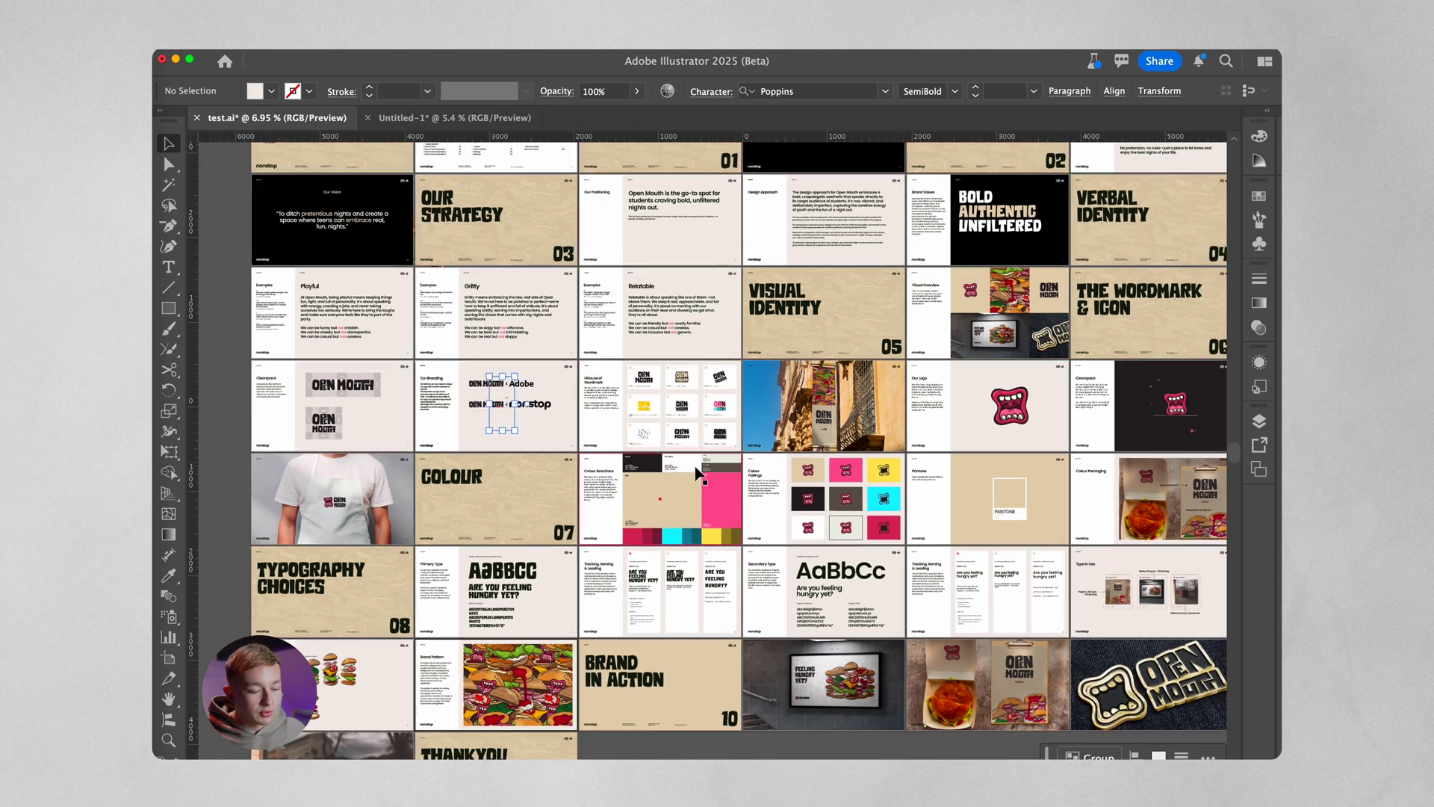
Step: Examine the Colour Pairings, Tracking, Kerning & Leading and Secondary Type pages of the Open Mouth guidelines
{"action": "scroll", "coordinate": [700, 516], "scroll_direction": "right", "scroll_amount": 2}
{"action": "scroll", "coordinate": [700, 516], "scroll_direction": "down", "scroll_amount": 1}
{"action": "scroll", "coordinate": [730, 484], "scroll_direction": "up", "scroll_amount": 5}
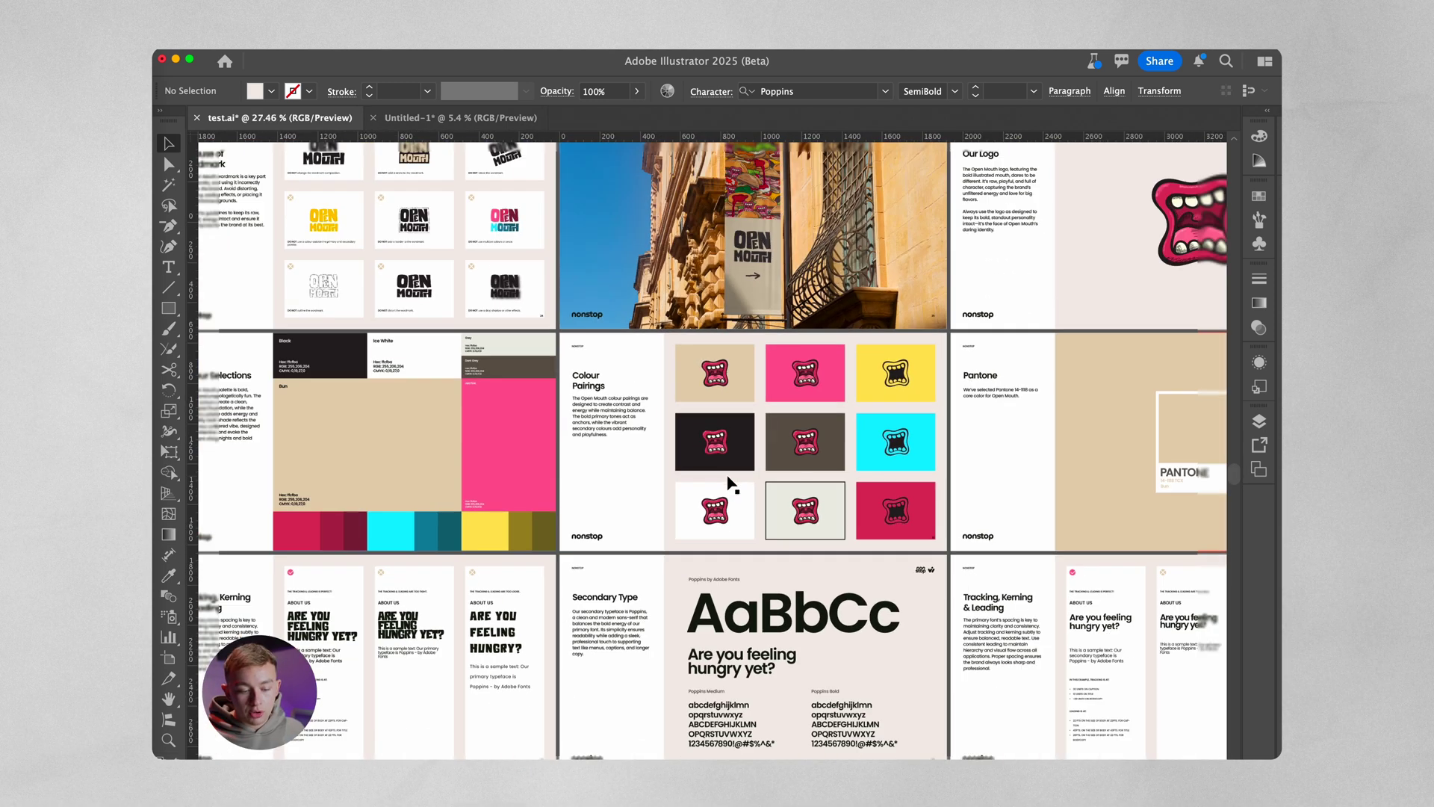
{"action": "scroll", "coordinate": [729, 486], "scroll_direction": "right", "scroll_amount": 3}
{"action": "scroll", "coordinate": [730, 486], "scroll_direction": "up", "scroll_amount": 3}
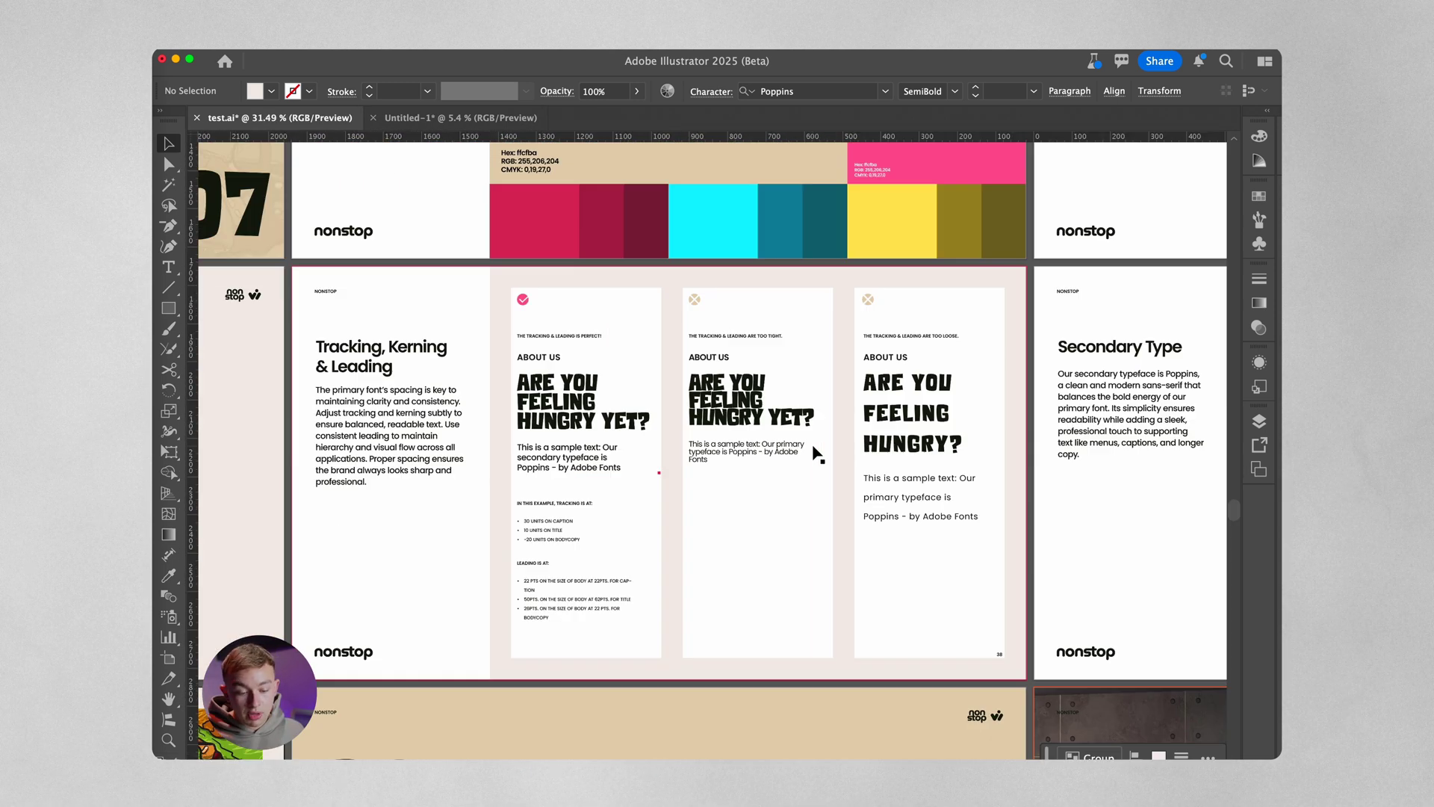
{"action": "scroll", "coordinate": [818, 454], "scroll_direction": "down", "scroll_amount": 4}
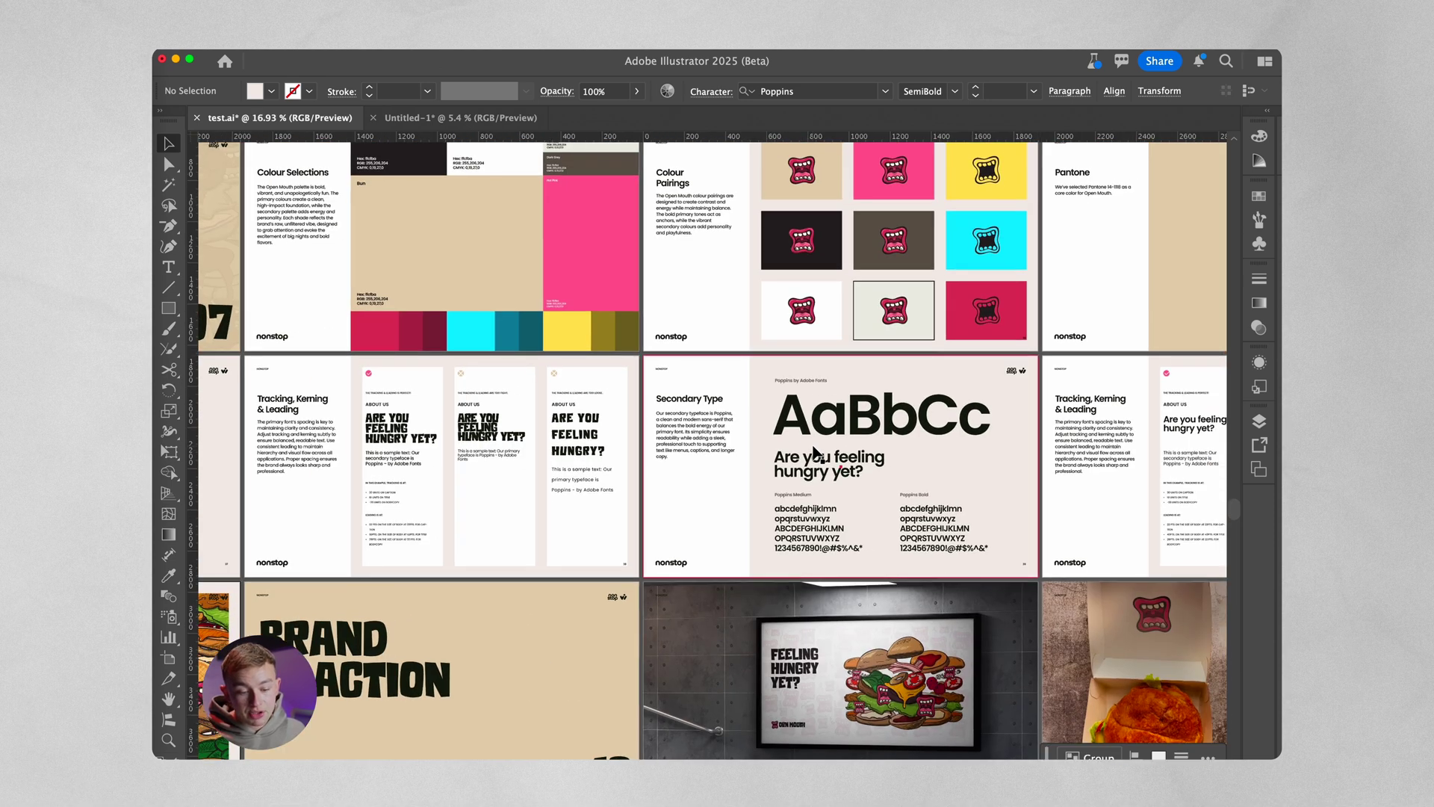
Step: Examine the Open Mouth Brand Pattern page and review the complete set of artboards in test.ai
{"action": "scroll", "coordinate": [818, 454], "scroll_direction": "left", "scroll_amount": 5}
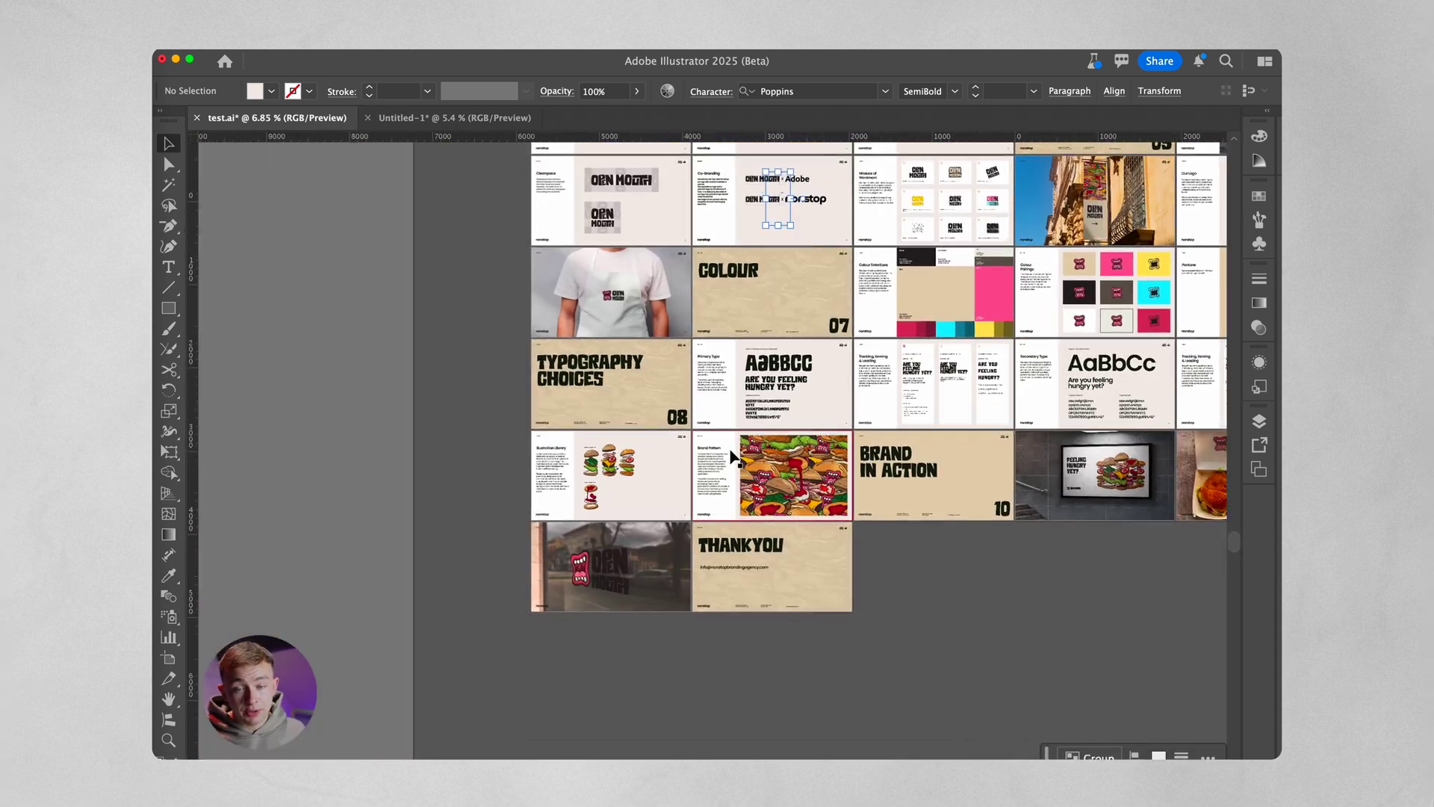
{"action": "scroll", "coordinate": [681, 454], "scroll_direction": "up", "scroll_amount": 4}
{"action": "scroll", "coordinate": [682, 453], "scroll_direction": "right", "scroll_amount": 3}
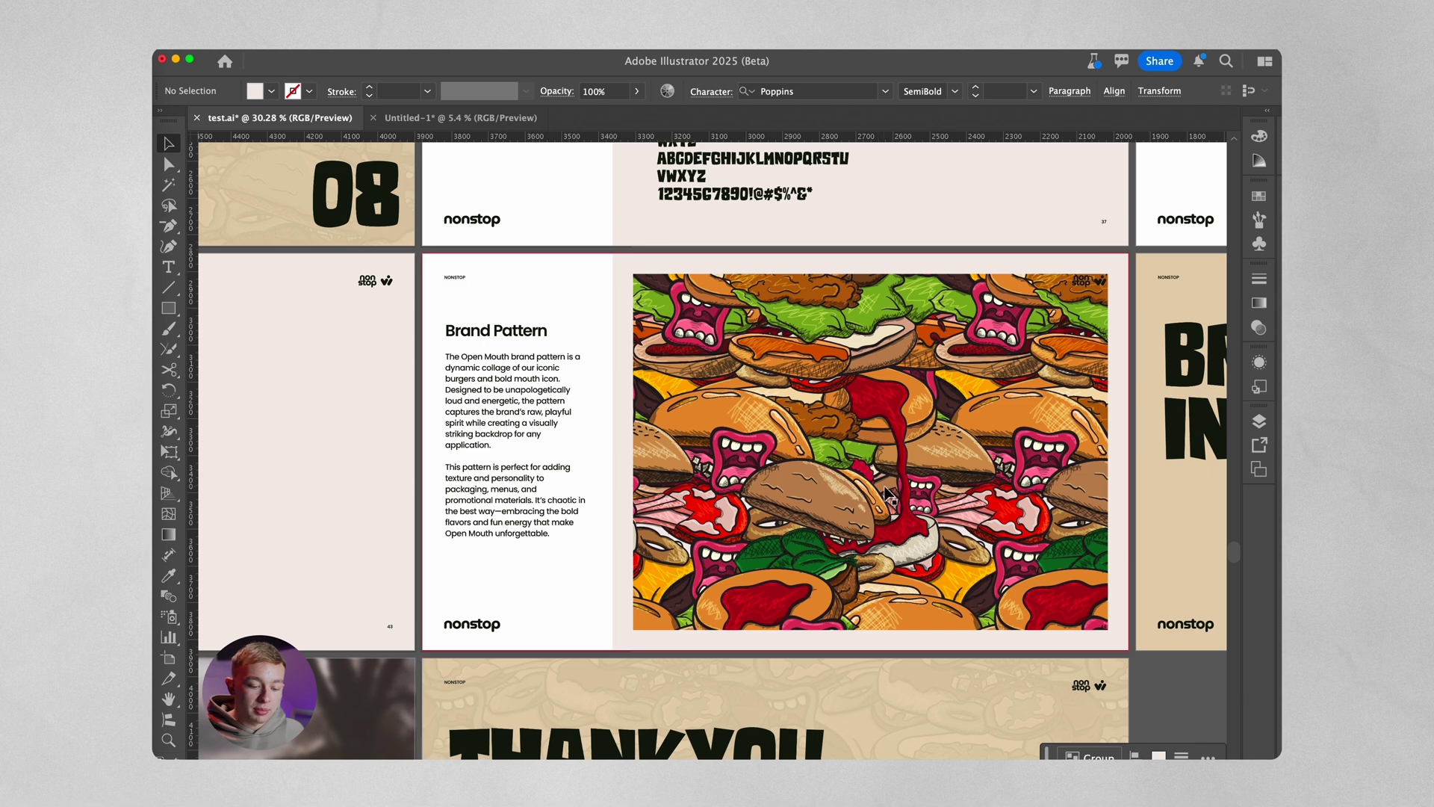
{"action": "scroll", "coordinate": [887, 493], "scroll_direction": "down", "scroll_amount": 6}
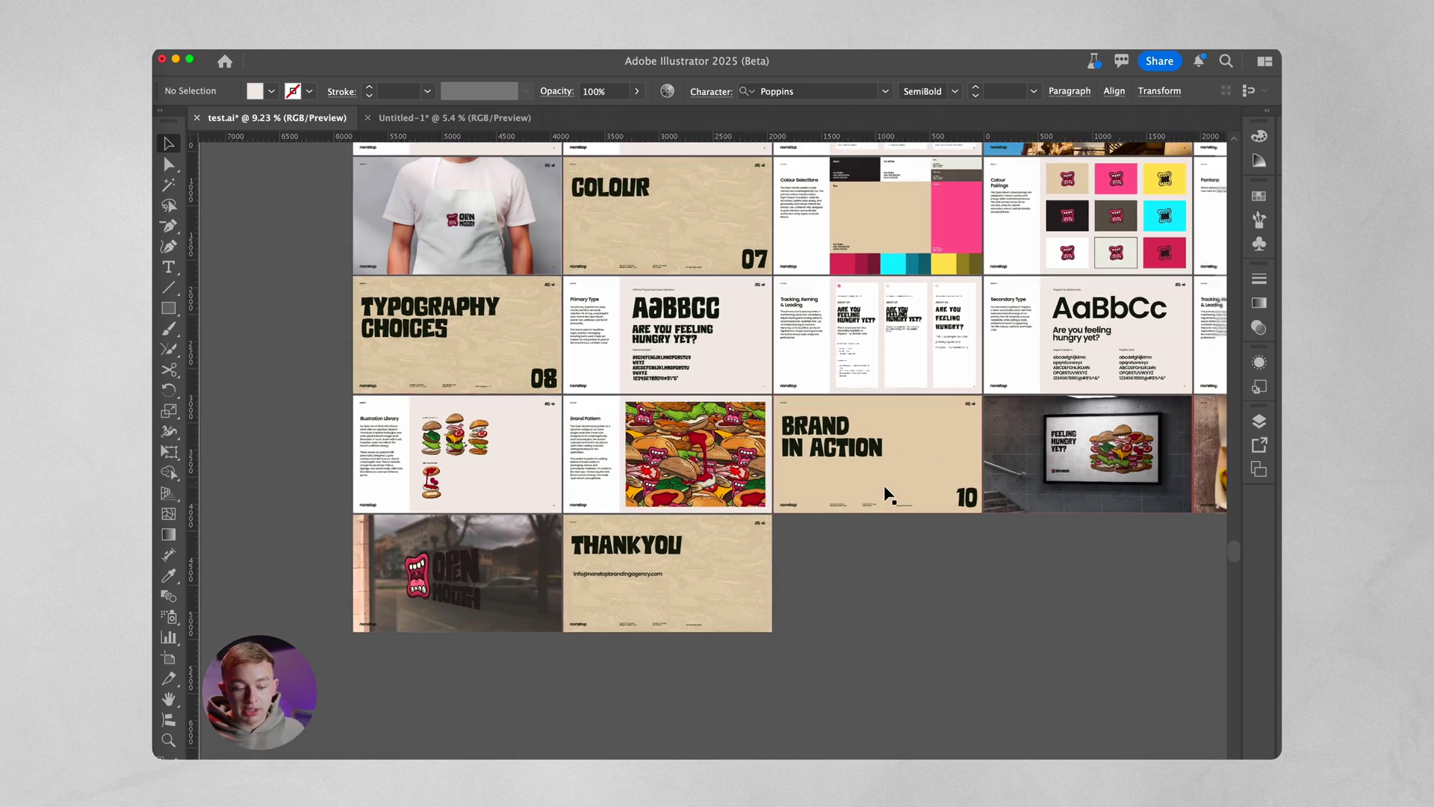
{"action": "scroll", "coordinate": [886, 493], "scroll_direction": "down", "scroll_amount": 3}
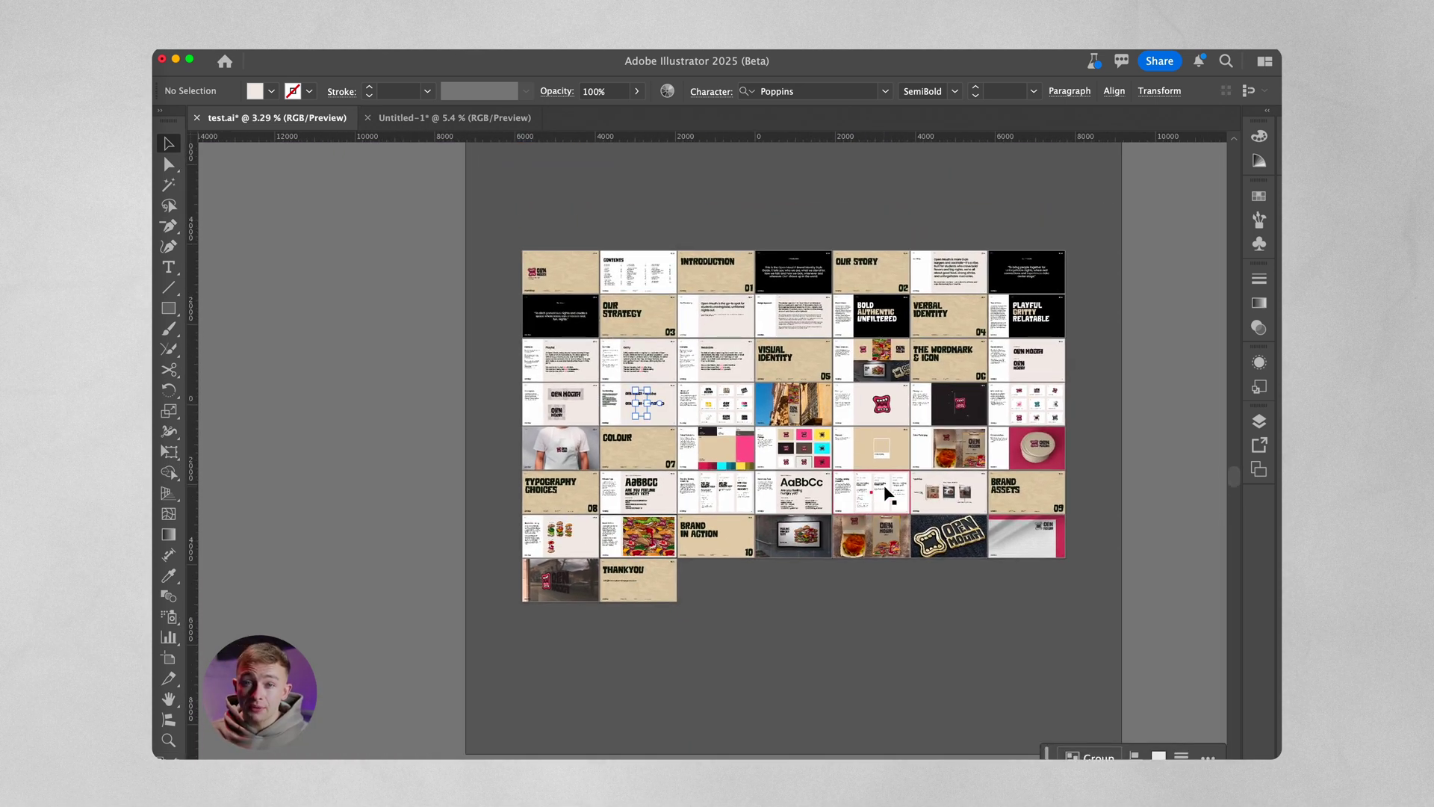